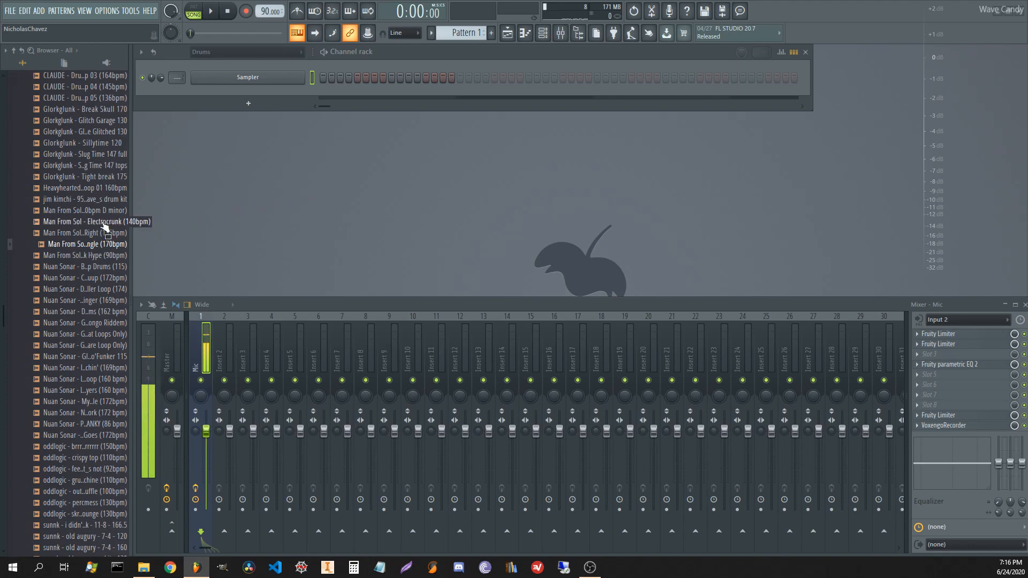
- Load the Circuit Opera (140bpm F minor) loop from the Chromatic loops folder of Glitch With Friends vol 2 into the channel rack
{"action": "scroll", "coordinate": [83, 230], "scroll_direction": "up", "scroll_amount": 10}
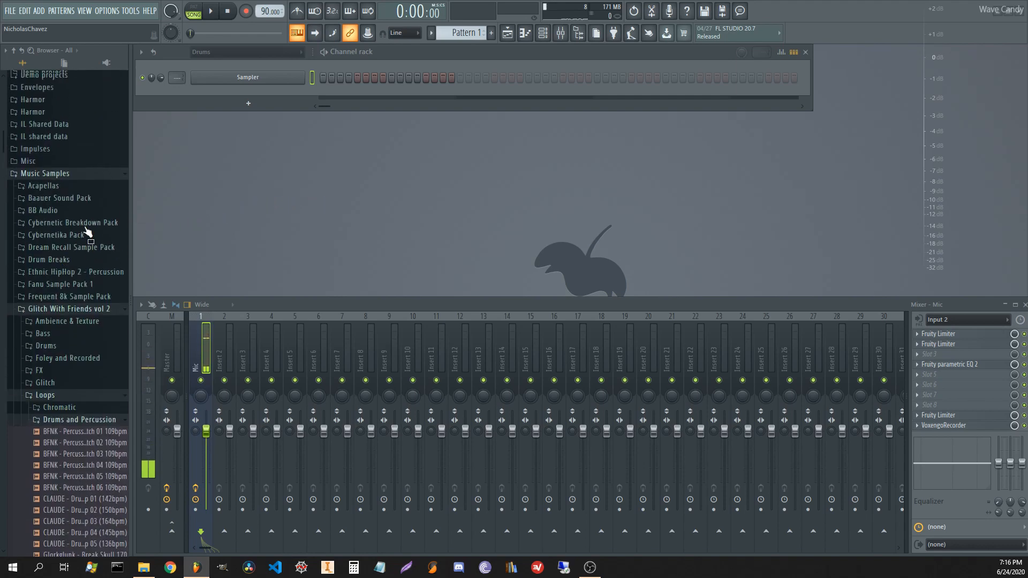
{"action": "left_click", "coordinate": [76, 424]}
{"action": "left_click", "coordinate": [75, 412]}
{"action": "scroll", "coordinate": [78, 404], "scroll_direction": "down", "scroll_amount": 3}
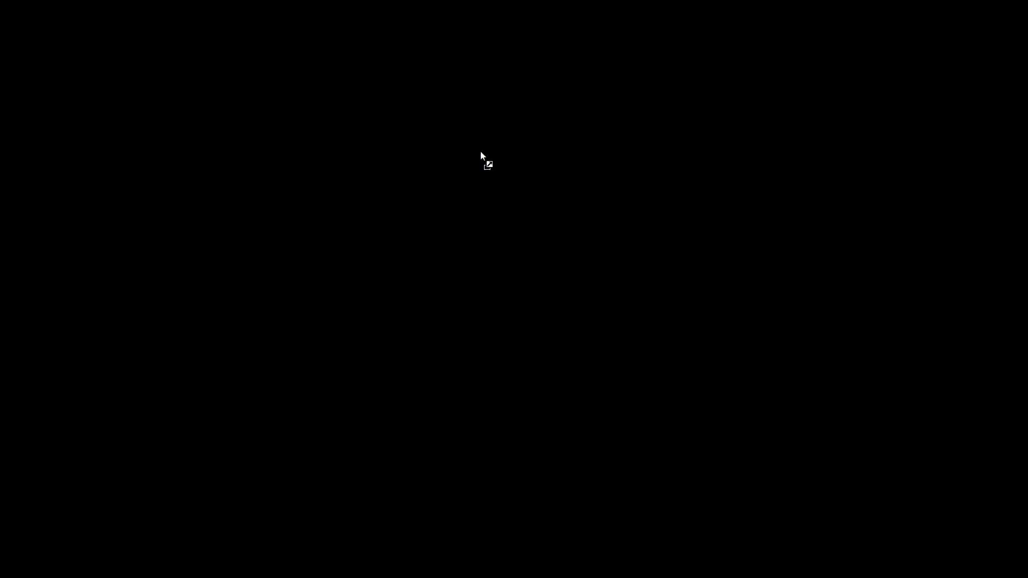
{"action": "left_click_drag", "start_coordinate": [482, 156], "coordinate": [173, 42]}
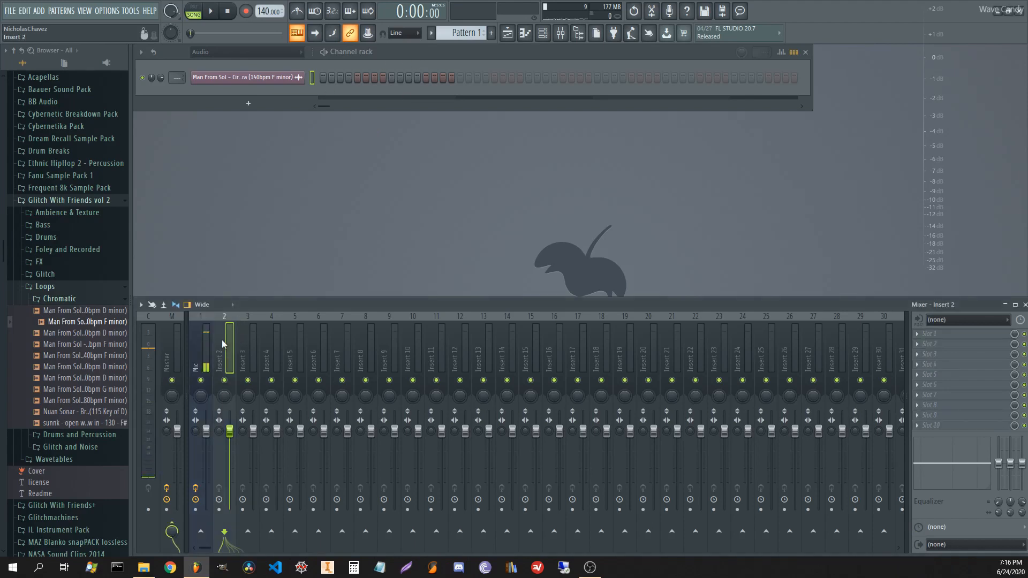
- Route the loop's channel to mixer insert 2 and briefly preview its playback
{"action": "key", "text": "ctrl+l"}
{"action": "key", "text": "space"}
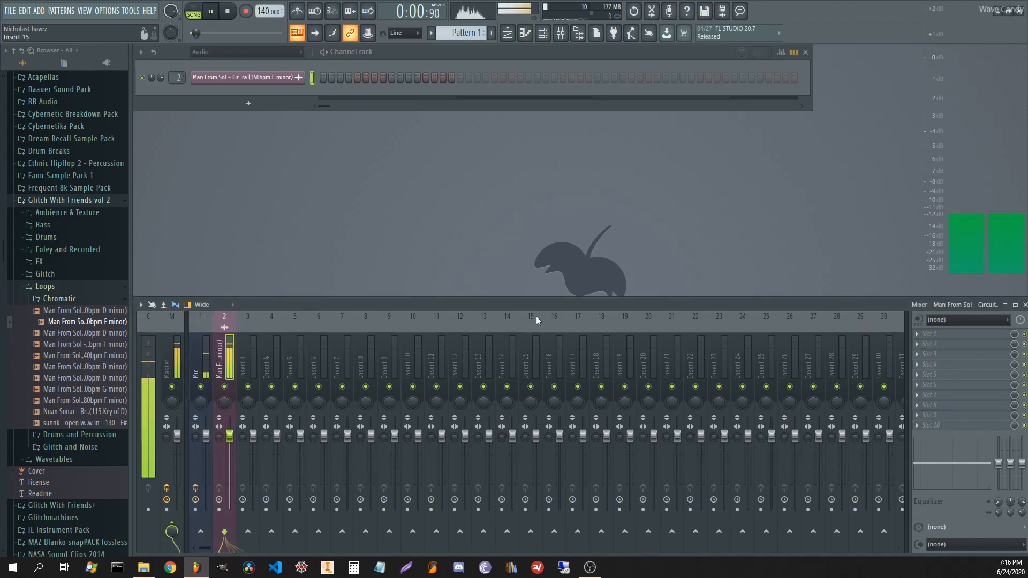
{"action": "key", "text": "space"}
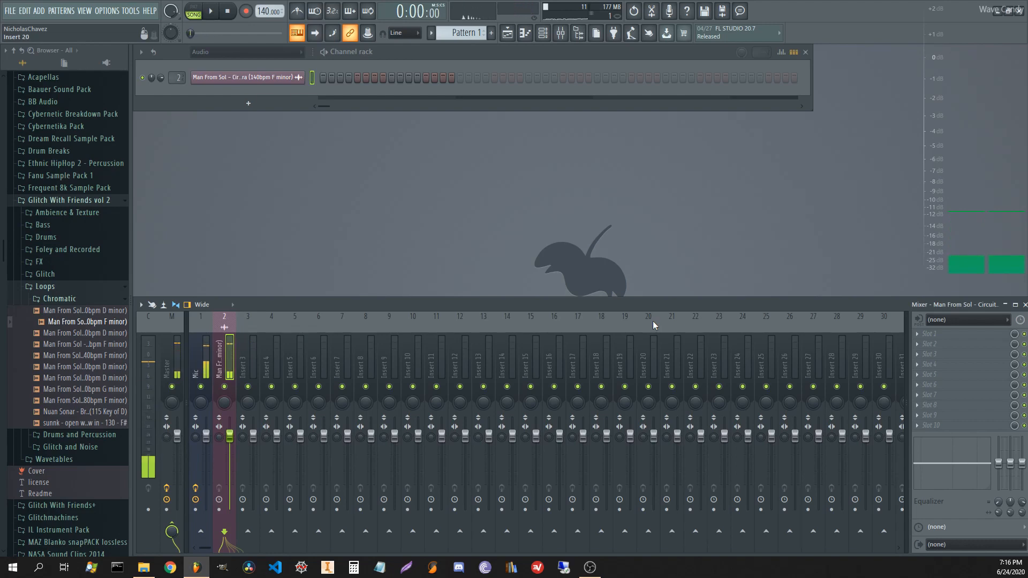
- Load Maximus into the first effect slot of the loop's mixer track and enlarge and reposition its window
{"action": "left_click", "coordinate": [947, 321]}
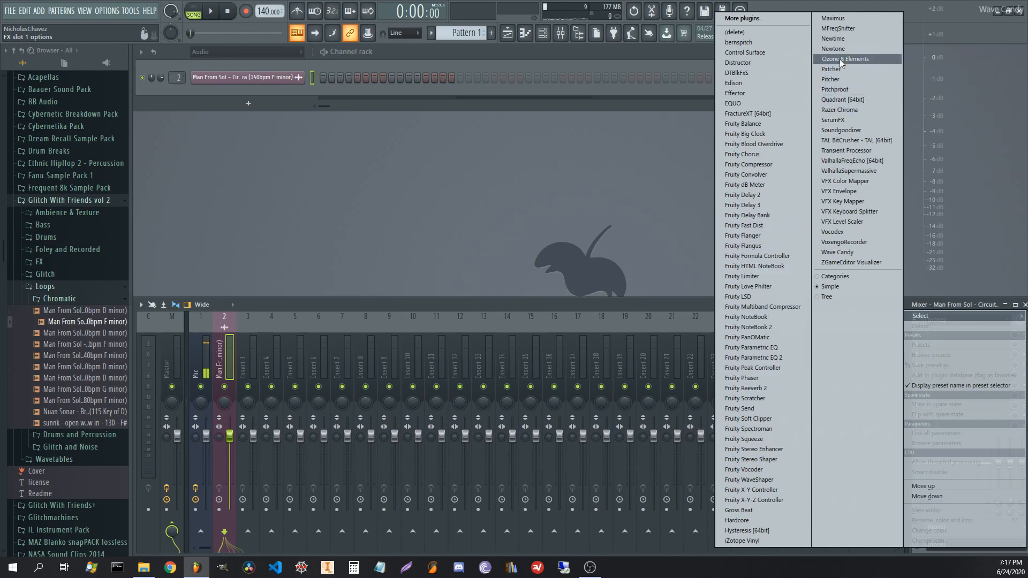
{"action": "left_click", "coordinate": [836, 19]}
{"action": "left_click_drag", "start_coordinate": [319, 185], "coordinate": [317, 121]}
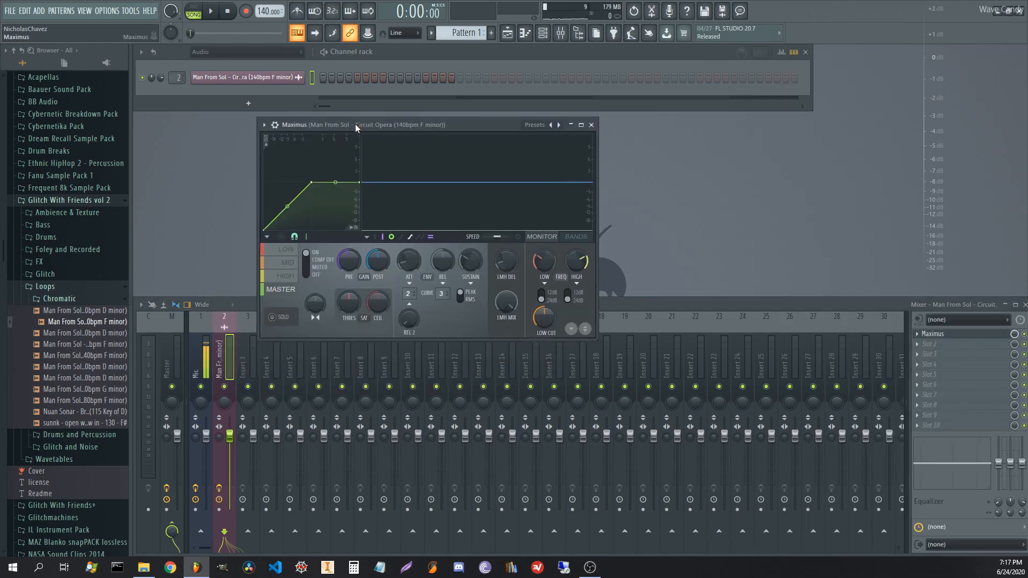
{"action": "left_click_drag", "start_coordinate": [556, 332], "coordinate": [897, 525]}
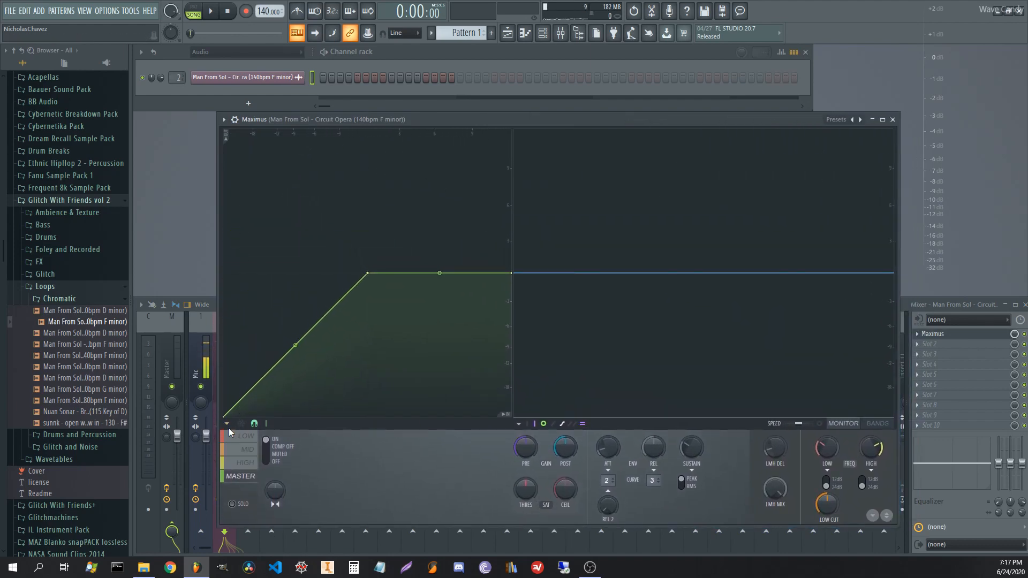
{"action": "left_click_drag", "start_coordinate": [319, 120], "coordinate": [288, 102]}
- Reshape the MASTER band's compression curve into irregular peaks and dips across the whole input range, starting at 0 dB
{"action": "left_click_drag", "start_coordinate": [211, 315], "coordinate": [191, 256]}
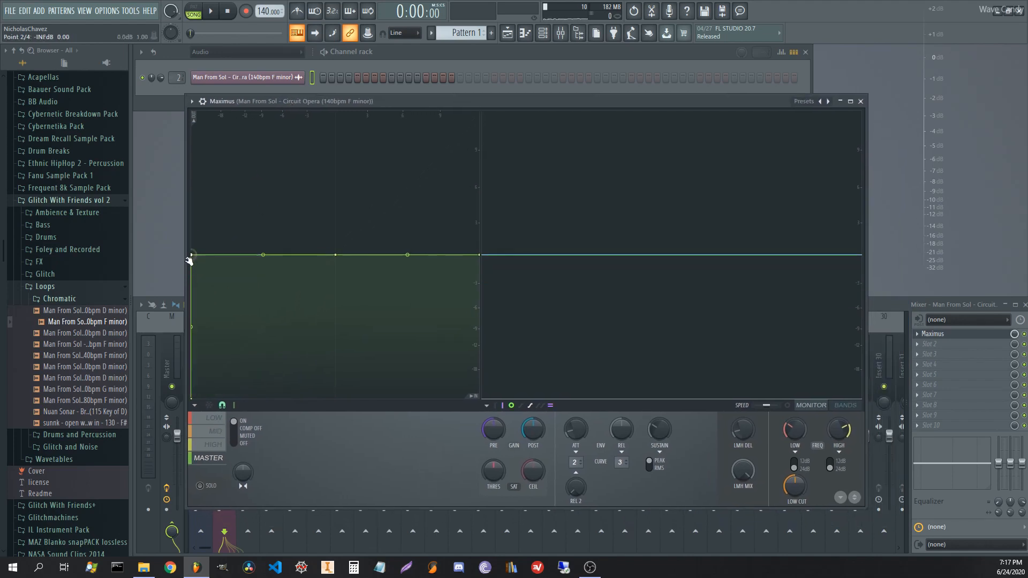
{"action": "left_click_drag", "start_coordinate": [188, 295], "coordinate": [208, 385]}
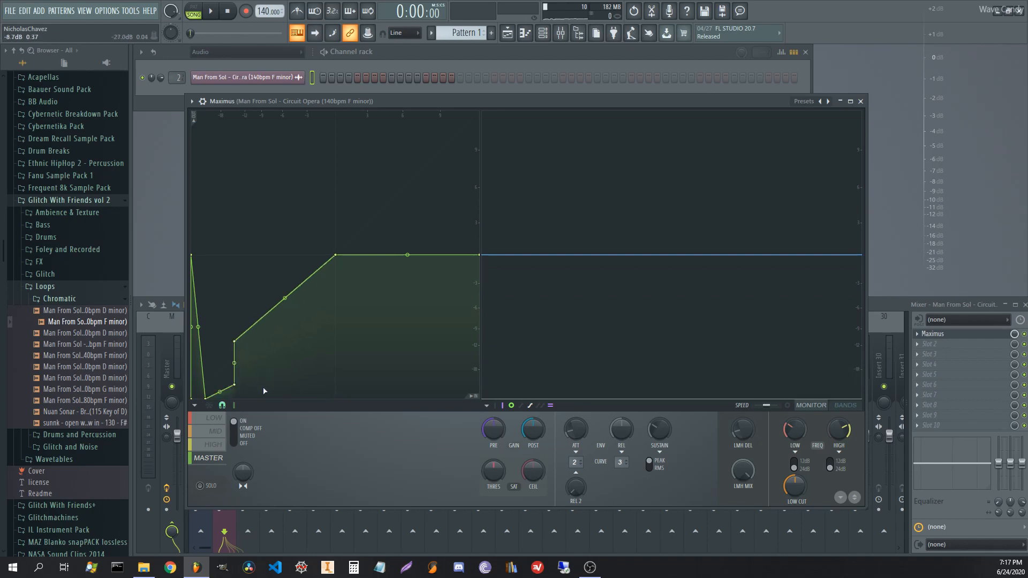
{"action": "left_click_drag", "start_coordinate": [264, 391], "coordinate": [250, 386]}
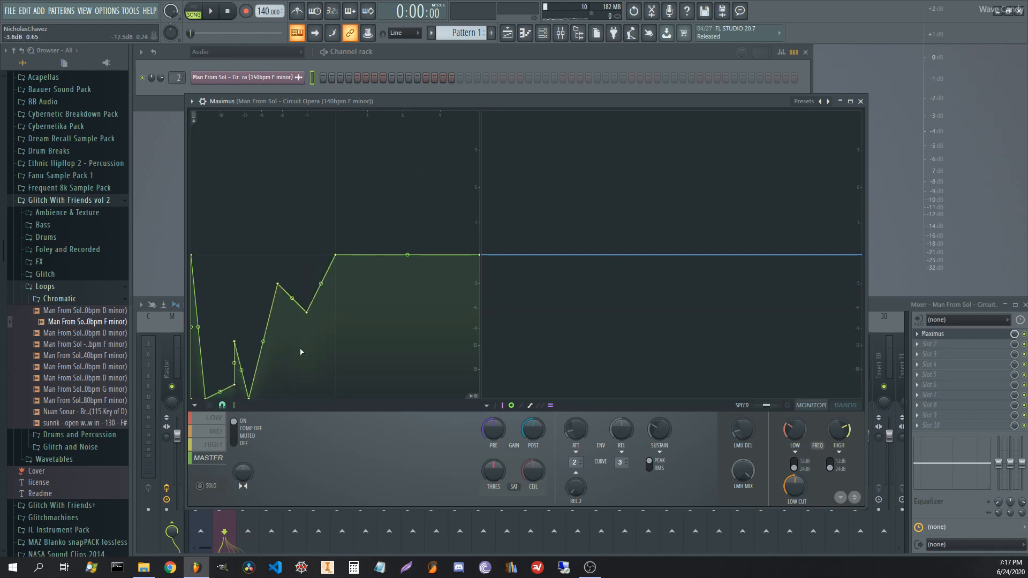
{"action": "left_click_drag", "start_coordinate": [377, 254], "coordinate": [380, 343]}
{"action": "left_click_drag", "start_coordinate": [424, 303], "coordinate": [424, 372]}
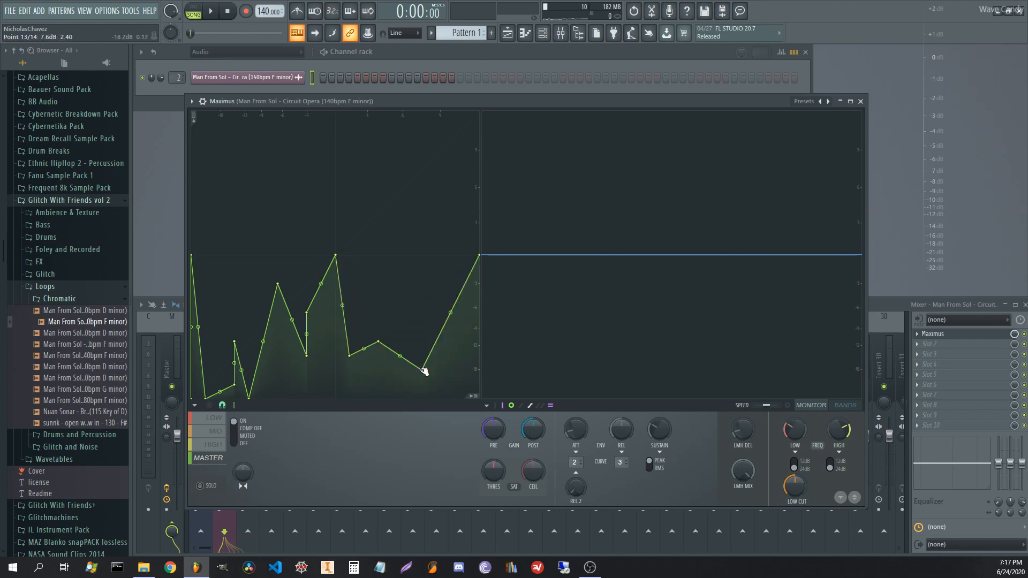
- Start playback and reshape the LOW band's curve with a sharp early peak, a smaller second peak and deep dips around it
{"action": "key", "text": "space"}
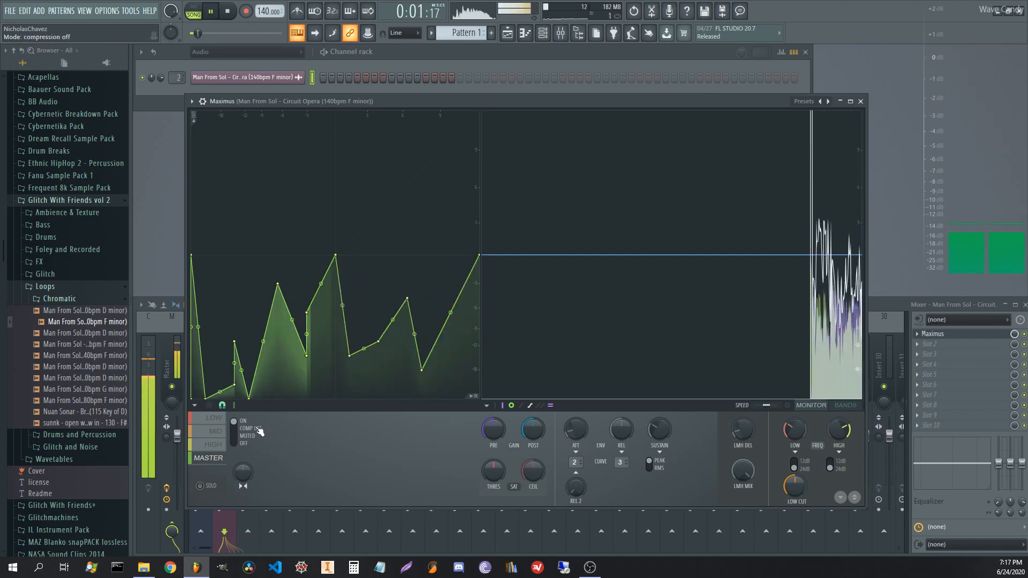
{"action": "left_click", "coordinate": [214, 418]}
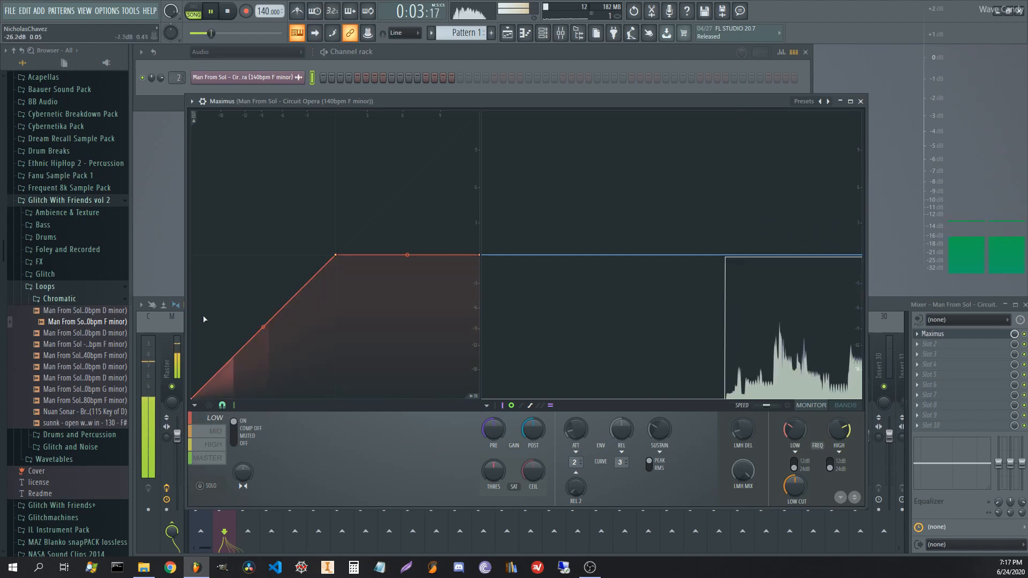
{"action": "left_click_drag", "start_coordinate": [207, 268], "coordinate": [221, 384]}
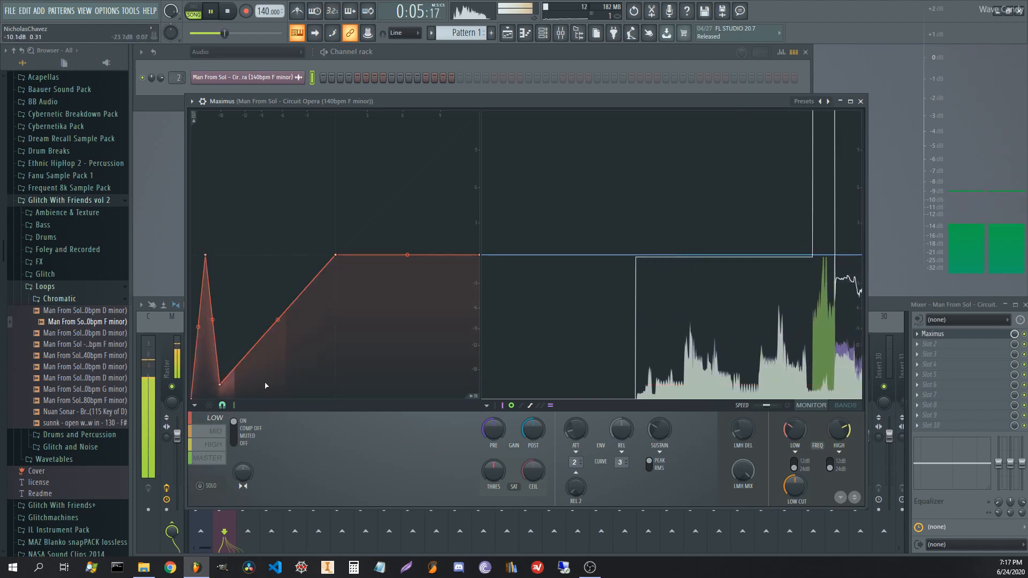
{"action": "left_click_drag", "start_coordinate": [321, 271], "coordinate": [292, 341]}
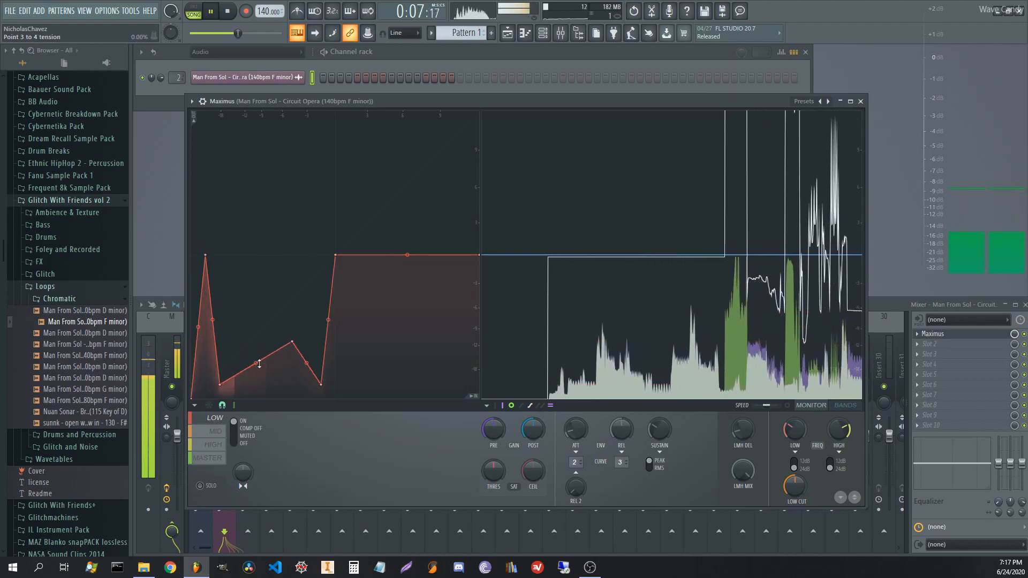
- Turn off curve snapping and reshape the MID band's curve into steep, curved peaks and deep dips below the flat section
{"action": "left_click", "coordinate": [215, 431]}
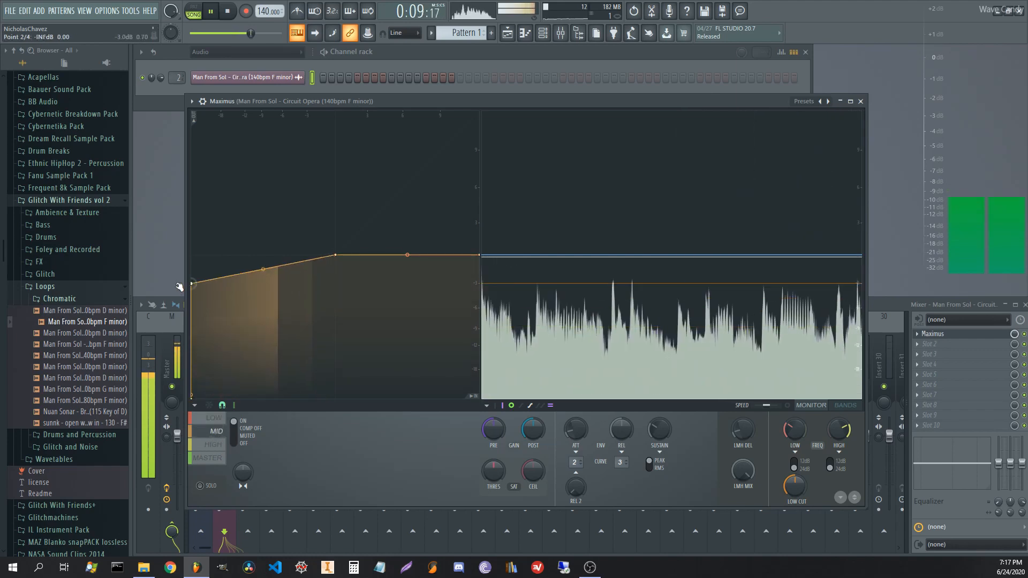
{"action": "left_click_drag", "start_coordinate": [192, 283], "coordinate": [202, 401]}
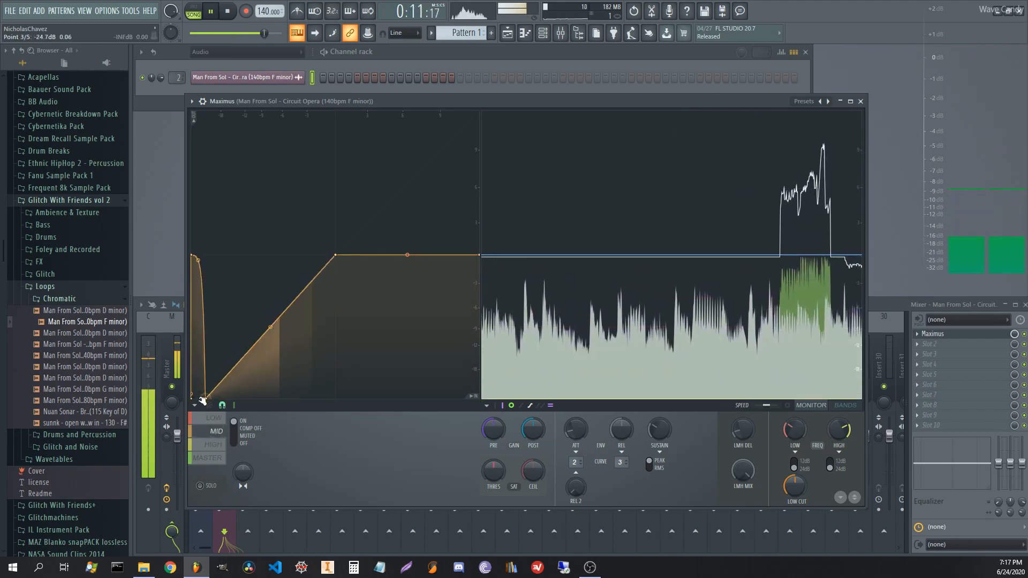
{"action": "left_click", "coordinate": [222, 406]}
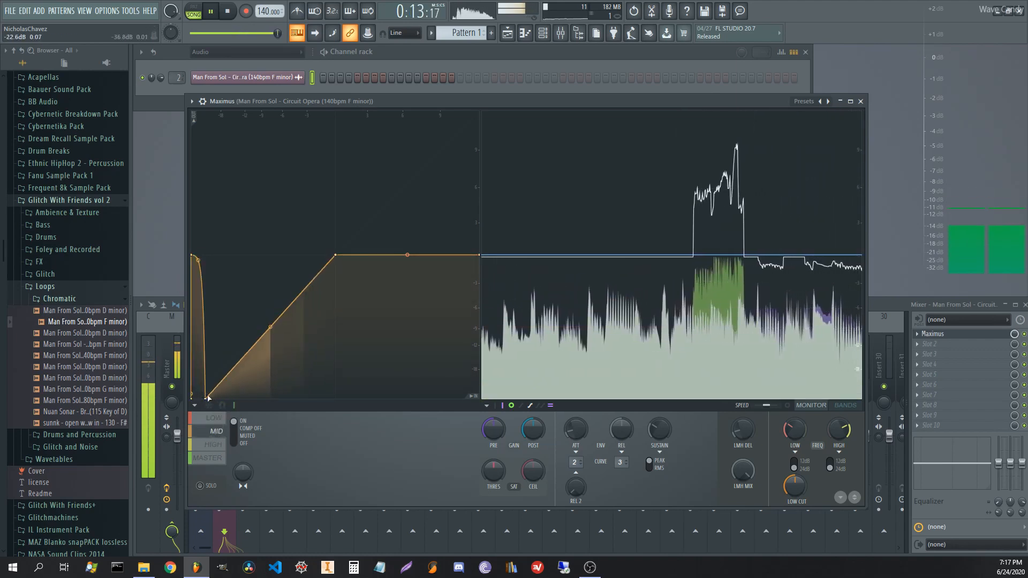
{"action": "left_click_drag", "start_coordinate": [251, 348], "coordinate": [251, 295]}
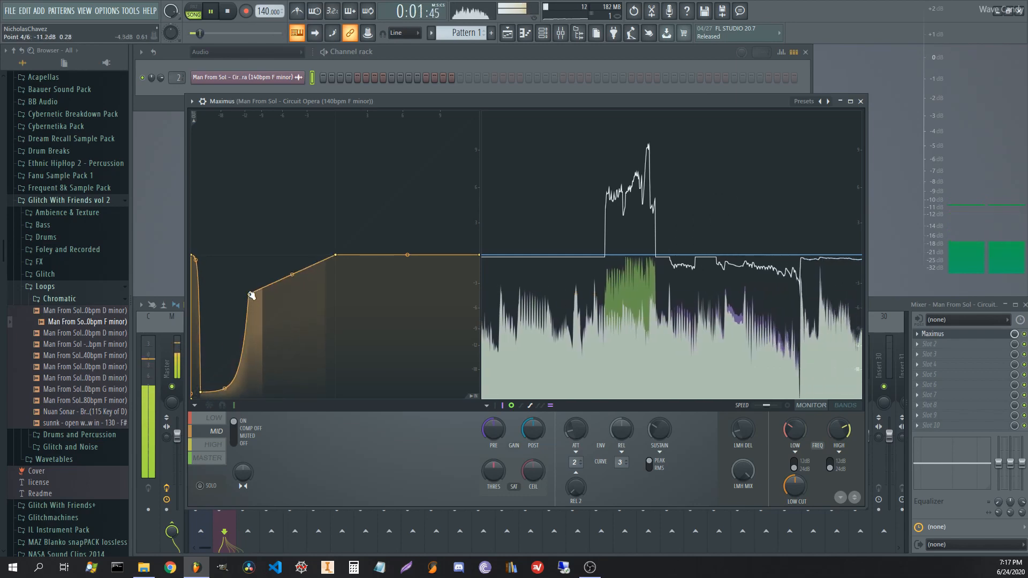
{"action": "left_click_drag", "start_coordinate": [301, 271], "coordinate": [302, 378]}
{"action": "right_click", "coordinate": [269, 388]}
{"action": "left_click_drag", "start_coordinate": [285, 329], "coordinate": [288, 376]}
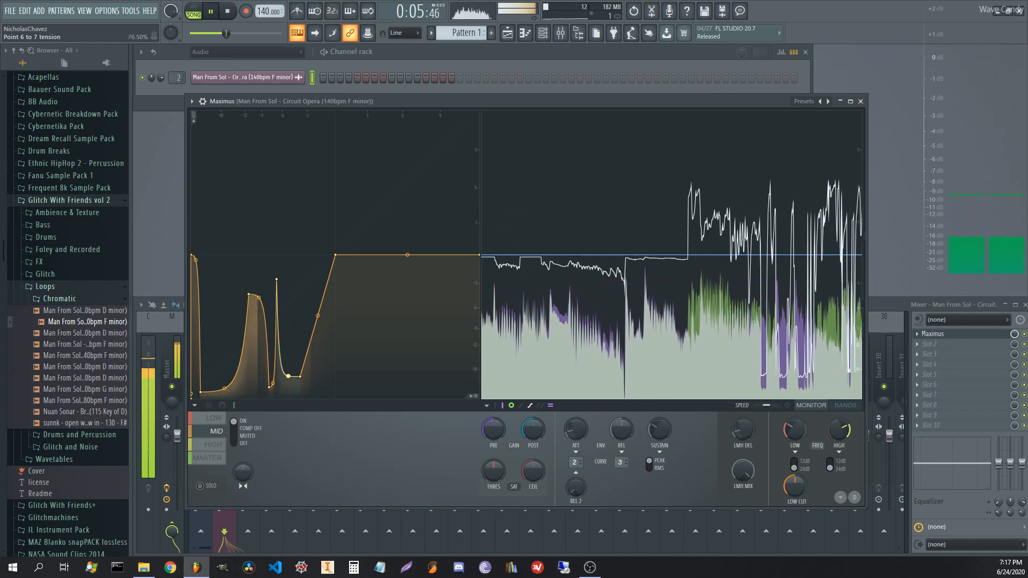
- Reshape the HIGH band's curve into four uneven spikes with deep dips between them, adjusting the first segment's tension to 14.50%
{"action": "left_click", "coordinate": [213, 445]}
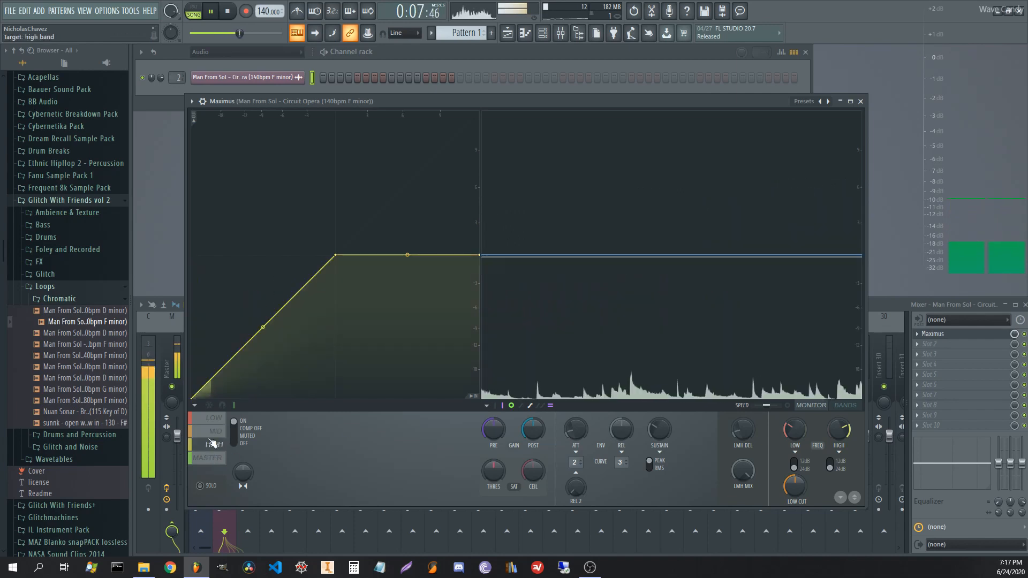
{"action": "left_click_drag", "start_coordinate": [196, 375], "coordinate": [201, 263]}
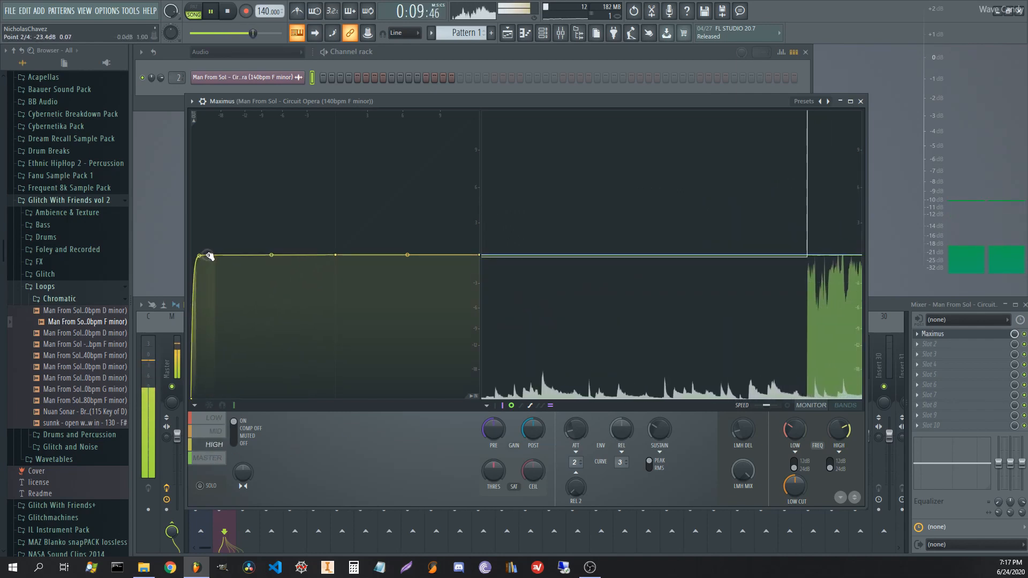
{"action": "right_click", "coordinate": [230, 363]}
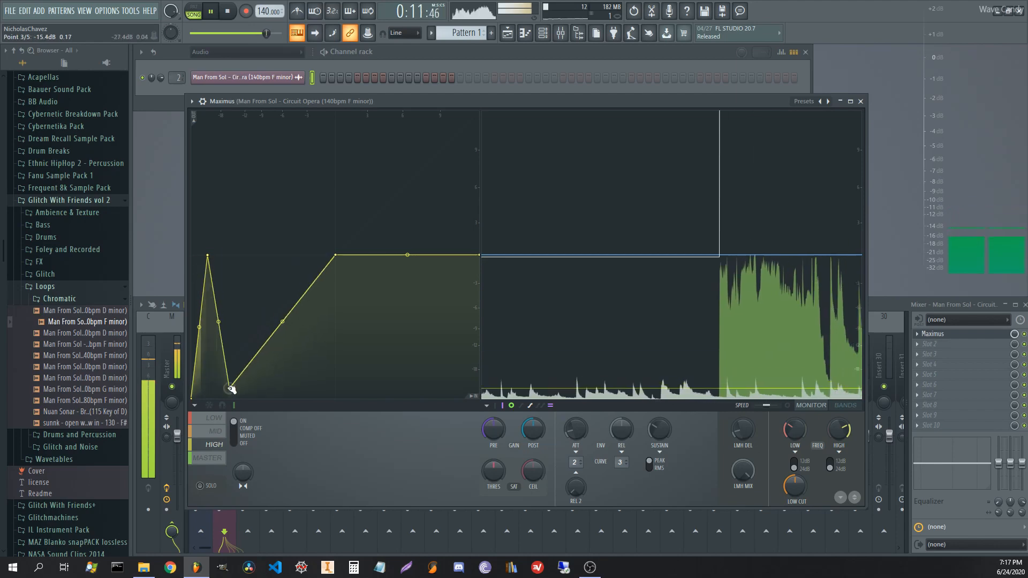
{"action": "right_click", "coordinate": [231, 388]}
{"action": "left_click", "coordinate": [215, 370]}
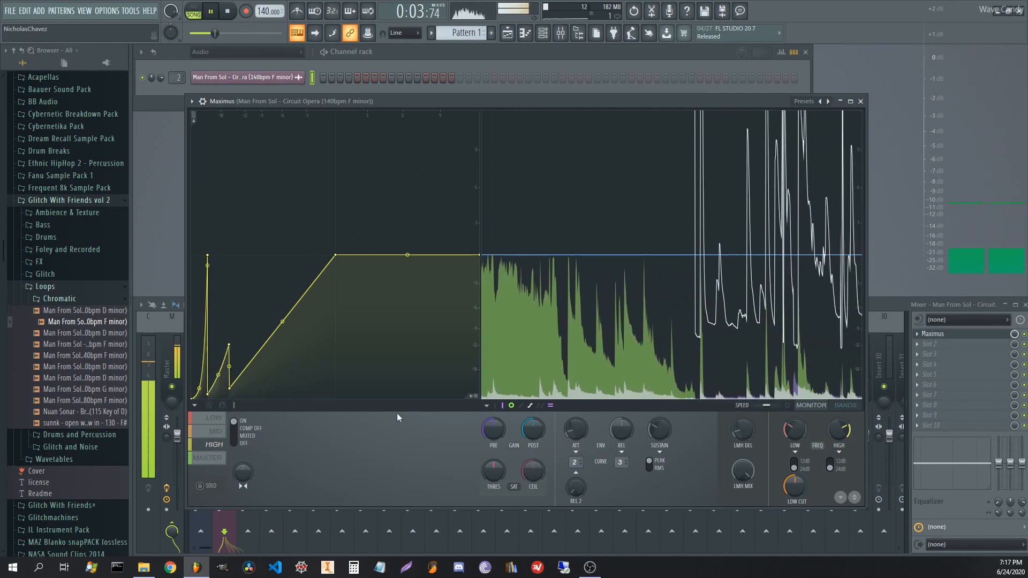
{"action": "right_click", "coordinate": [314, 379]}
{"action": "right_click", "coordinate": [267, 273]}
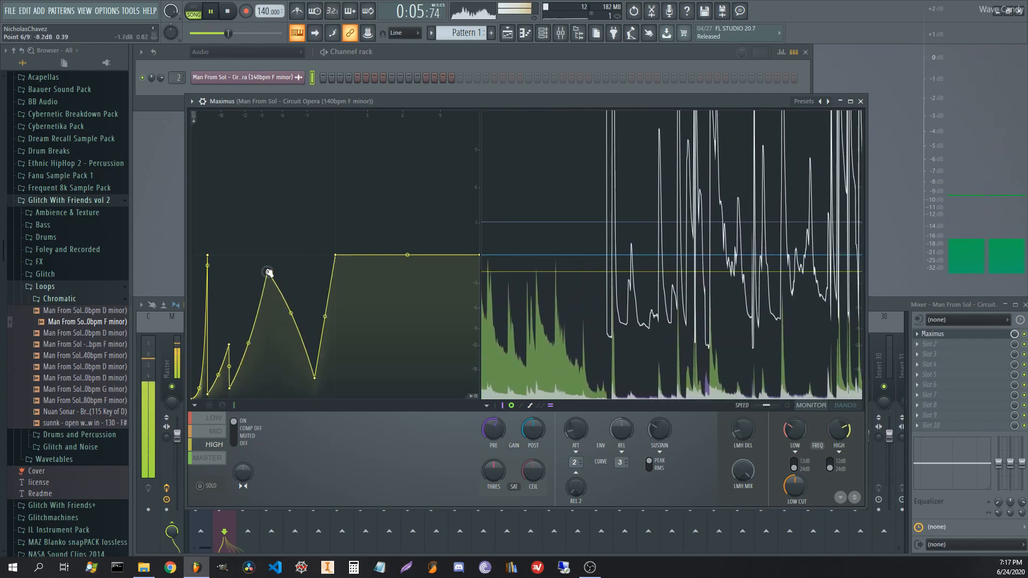
{"action": "left_click_drag", "start_coordinate": [267, 273], "coordinate": [252, 259]}
{"action": "right_click", "coordinate": [255, 347]}
{"action": "right_click", "coordinate": [310, 265]}
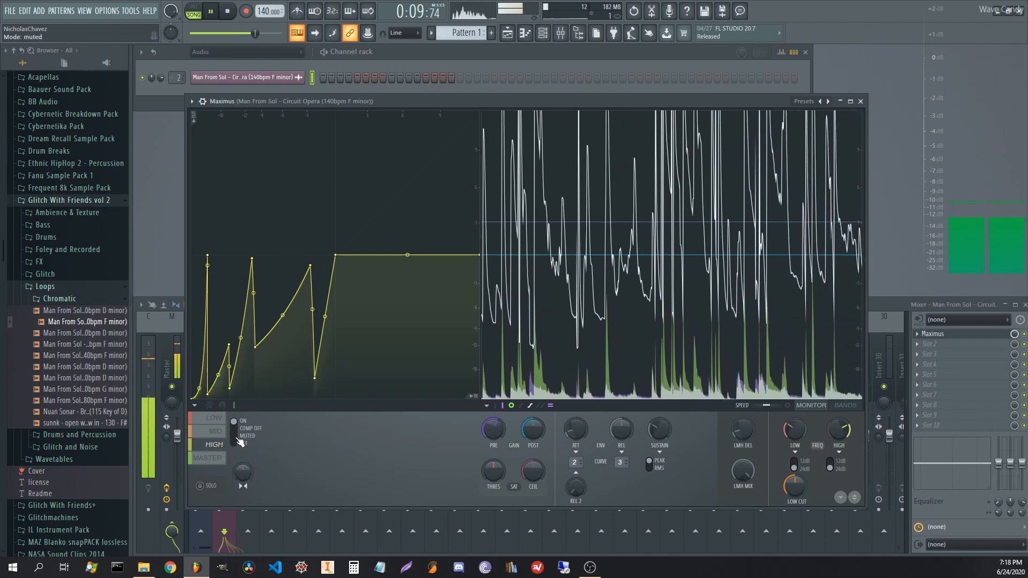
{"action": "left_click_drag", "start_coordinate": [200, 388], "coordinate": [199, 360]}
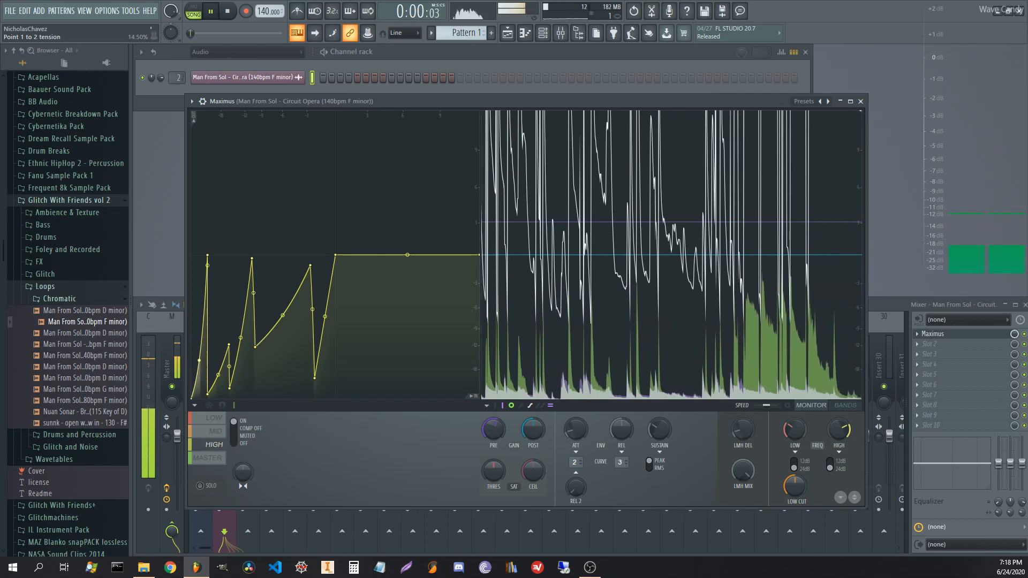
- Lengthen the MASTER band's release time and adjust the MID band's pre gain
{"action": "left_click", "coordinate": [217, 460]}
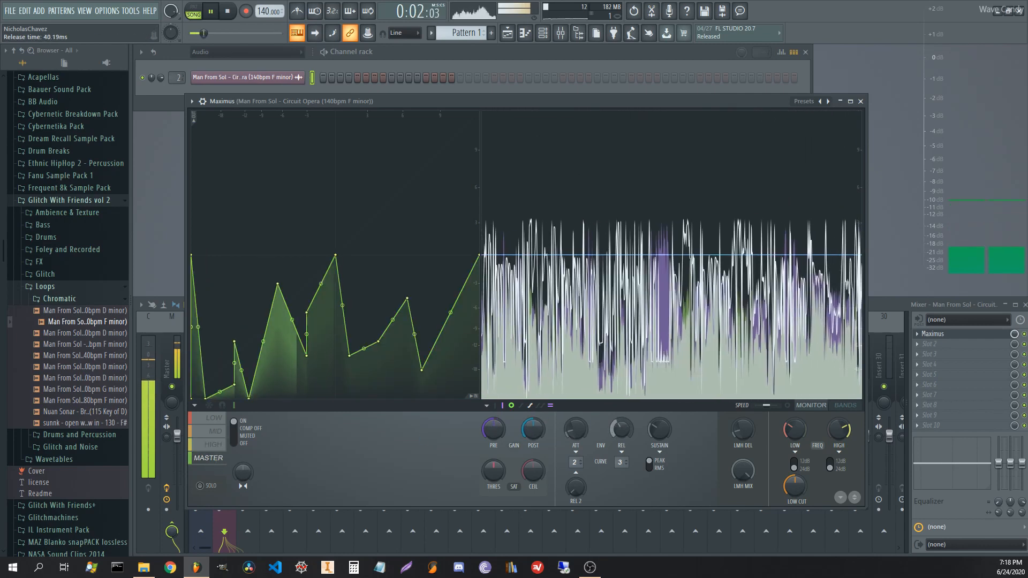
{"action": "left_click_drag", "start_coordinate": [621, 427], "coordinate": [619, 378]}
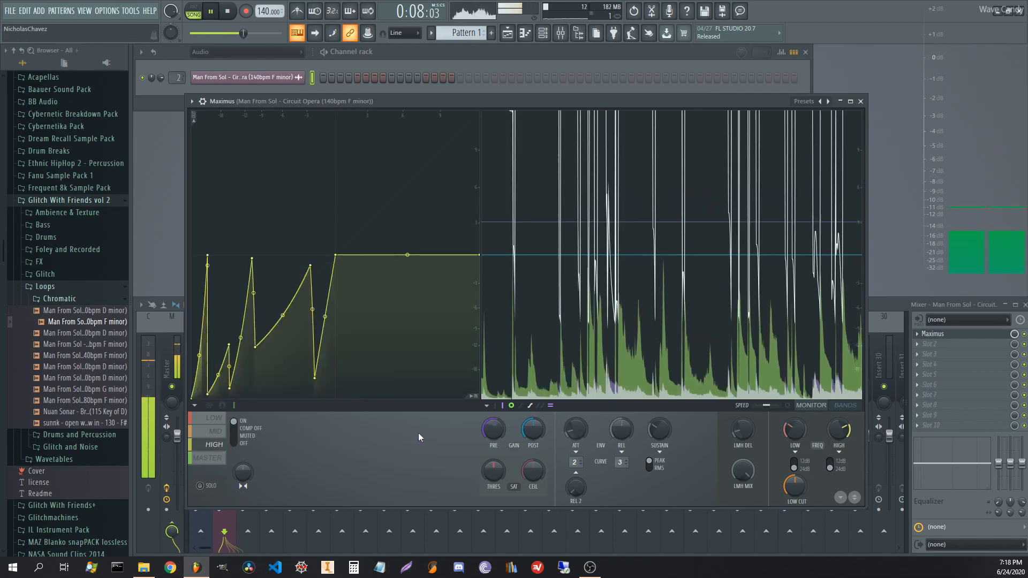
{"action": "left_click", "coordinate": [213, 432]}
{"action": "left_click", "coordinate": [212, 432]}
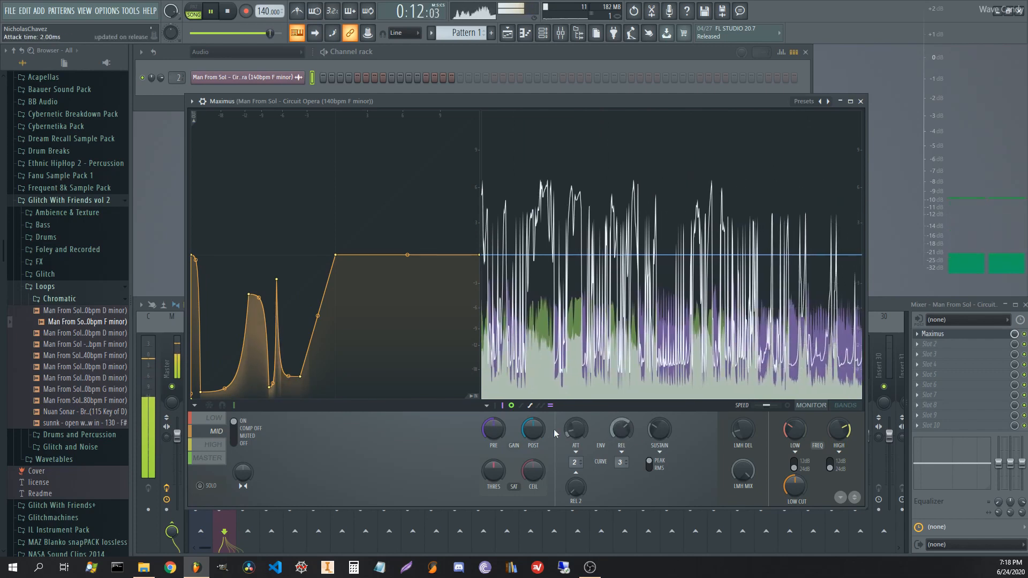
{"action": "left_click_drag", "start_coordinate": [501, 429], "coordinate": [499, 428]}
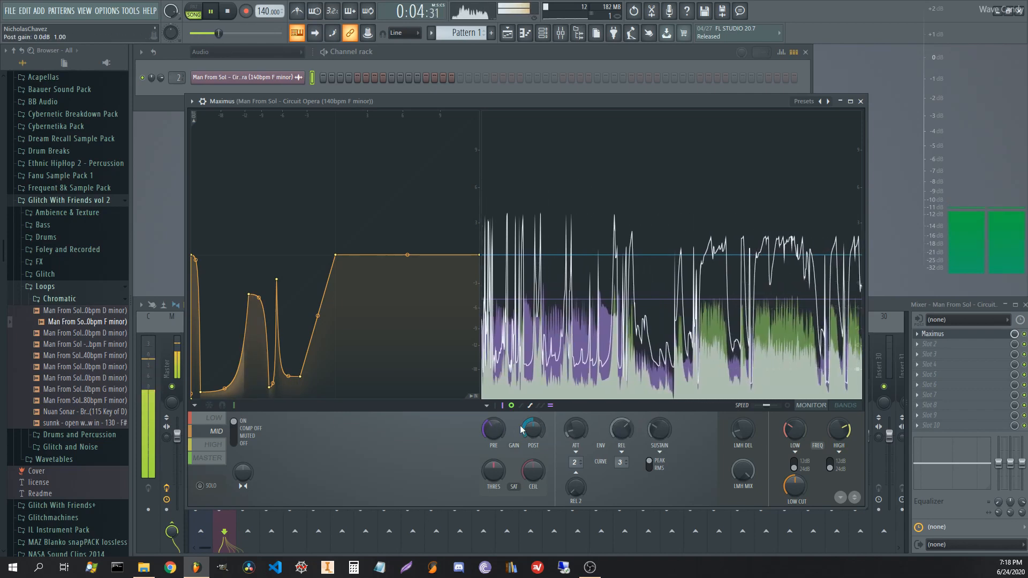
- Lower the point of the first dip in the LOW band's curve slightly, and switch to the HIGH band
{"action": "left_click", "coordinate": [221, 418]}
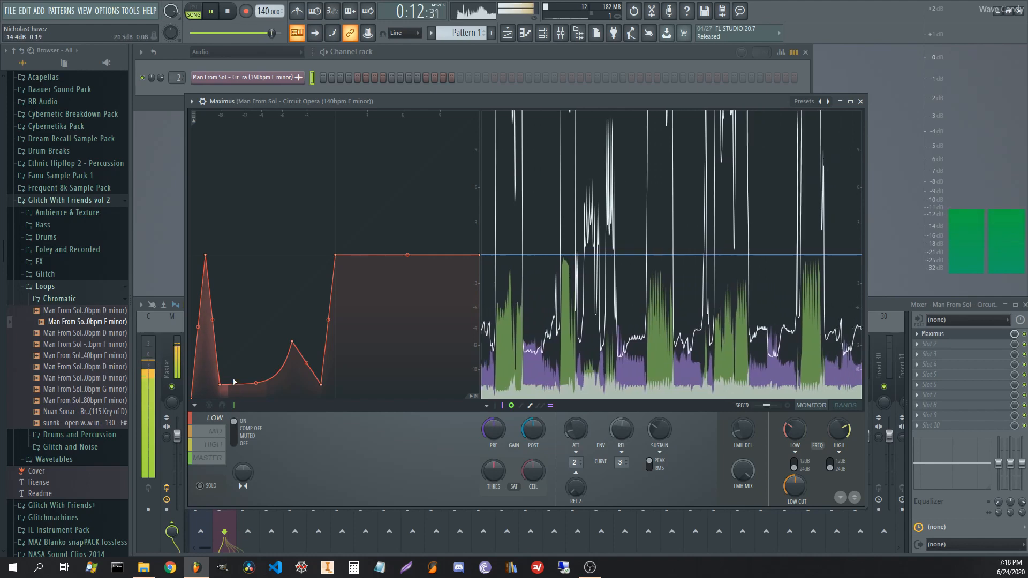
{"action": "left_click_drag", "start_coordinate": [221, 385], "coordinate": [221, 391]}
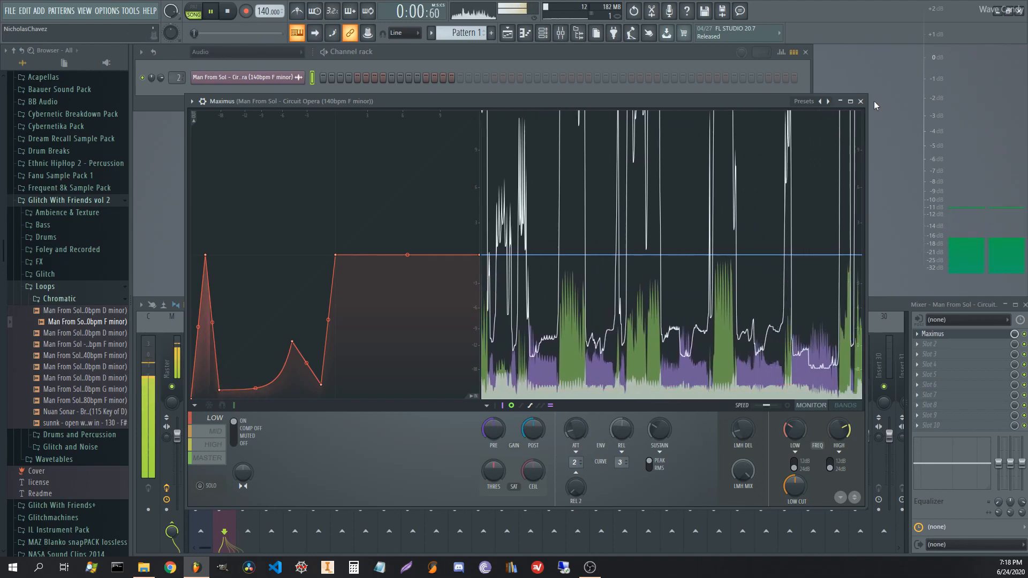
{"action": "left_click", "coordinate": [214, 445]}
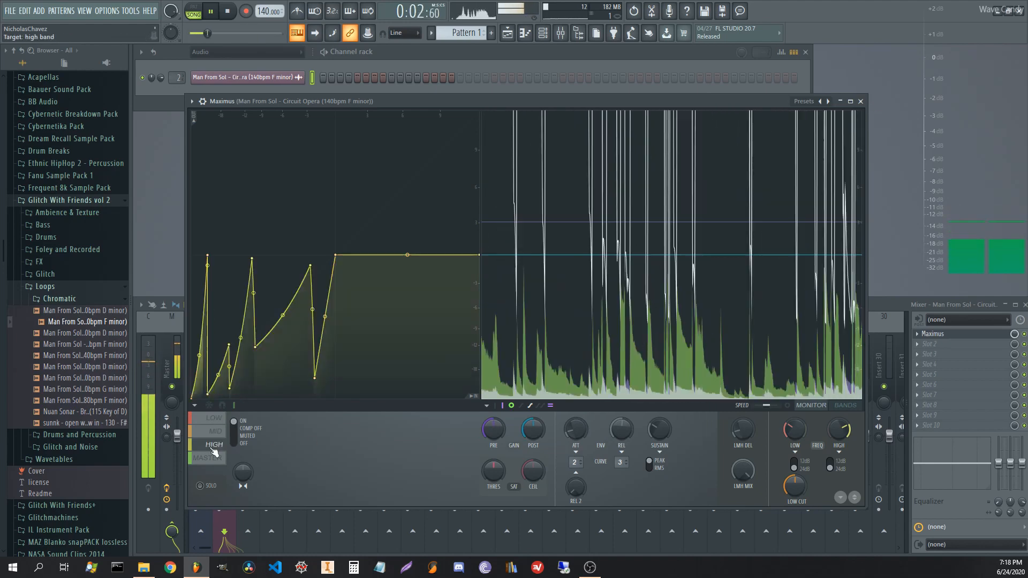
- Stop playback, switch Maximus to the MASTER band, set its attack time to about 1.21 ms while playing, and close the plugin
{"action": "left_click", "coordinate": [861, 102]}
{"action": "key", "text": "space"}
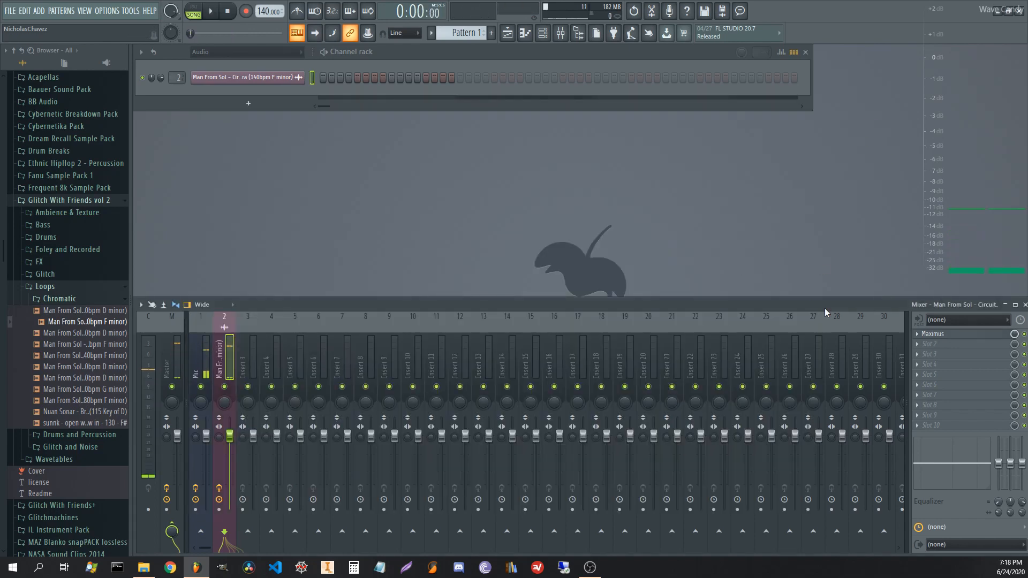
{"action": "left_click", "coordinate": [936, 338]}
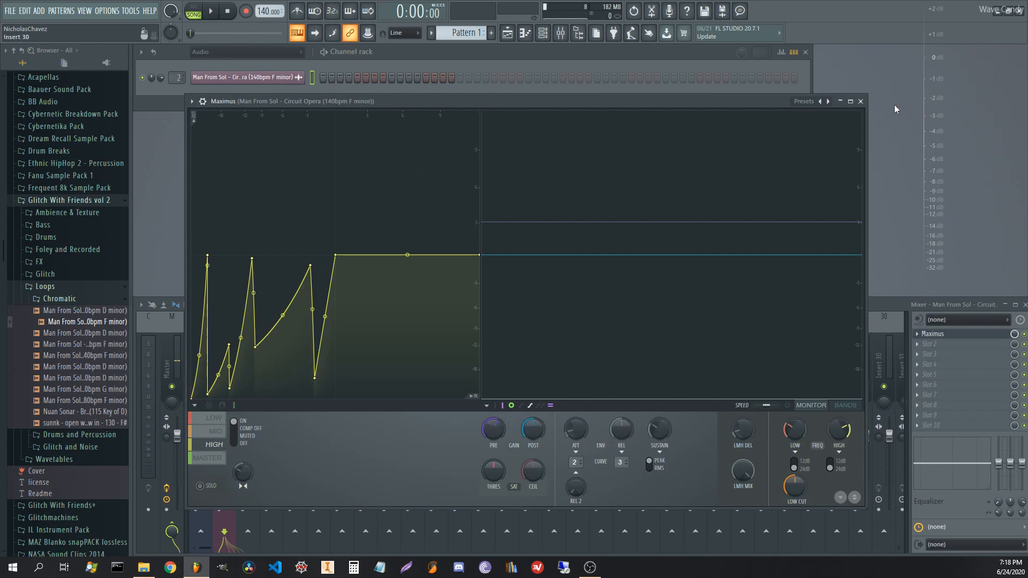
{"action": "left_click", "coordinate": [209, 458]}
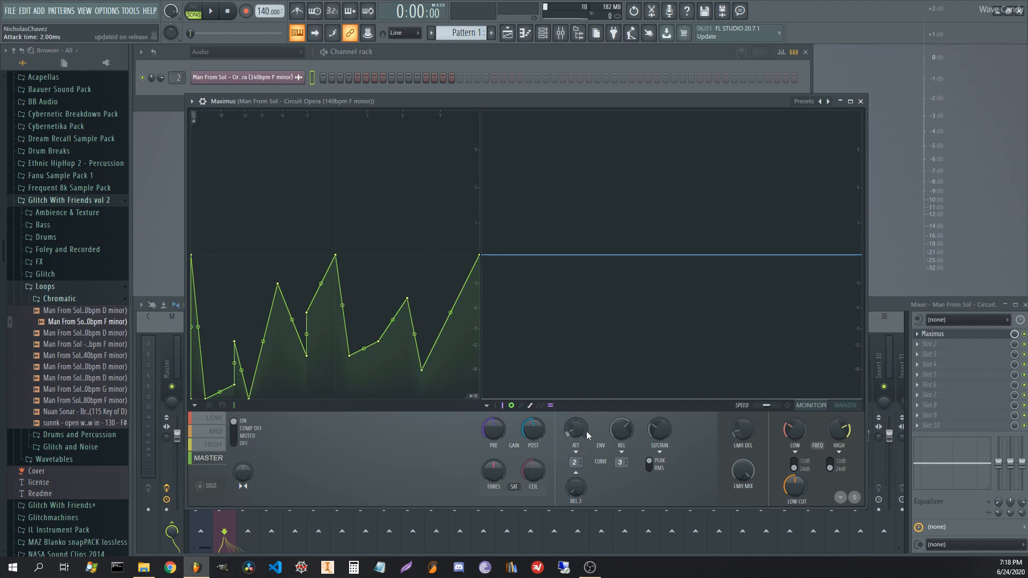
{"action": "key", "text": "space"}
{"action": "mouse_move", "coordinate": [588, 435]}
{"action": "left_mouse_down"}
{"action": "mouse_move", "coordinate": [588, 420]}
{"action": "mouse_move", "coordinate": [579, 445]}
{"action": "left_mouse_up"}
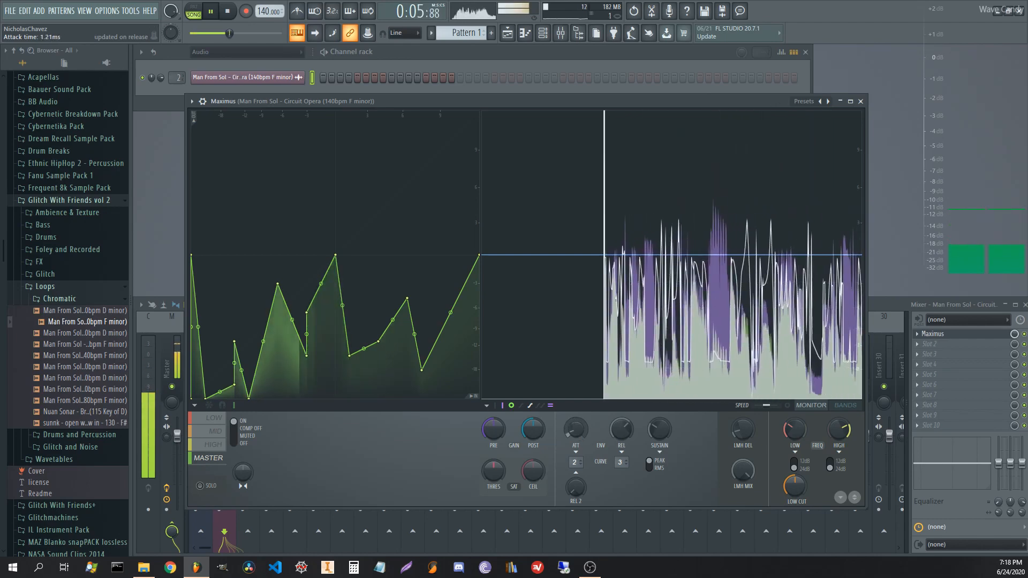
{"action": "left_click", "coordinate": [861, 101]}
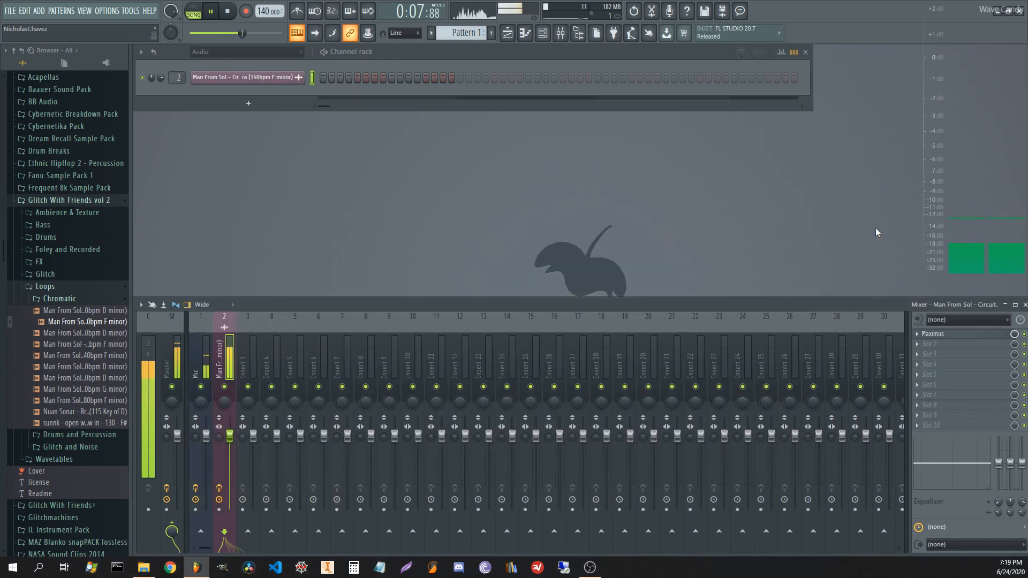
- Move Maximus down to effect slot 5 and load Fruity Balance in slot 1
{"action": "left_click_drag", "start_coordinate": [941, 336], "coordinate": [941, 377]}
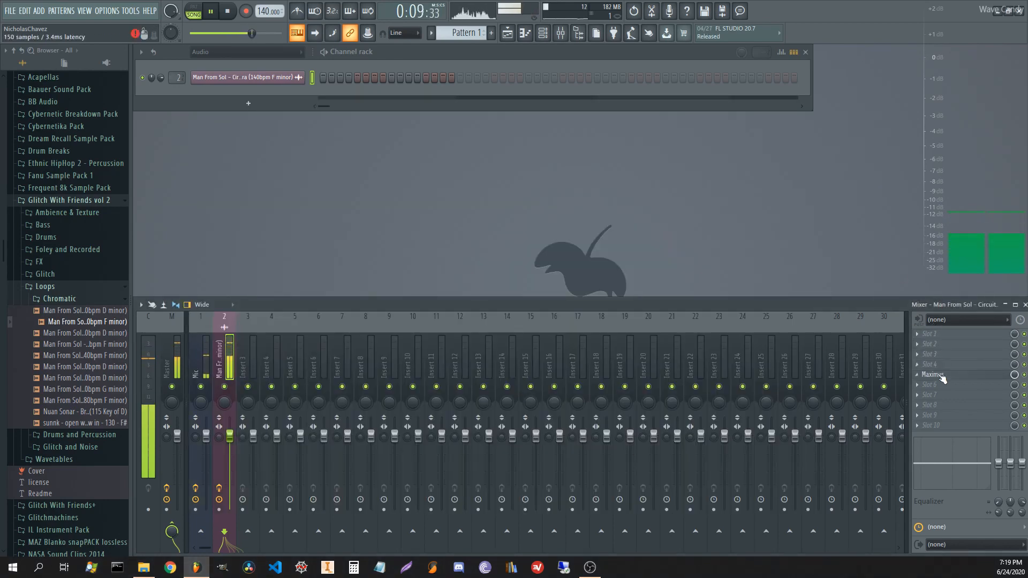
{"action": "left_click", "coordinate": [927, 333]}
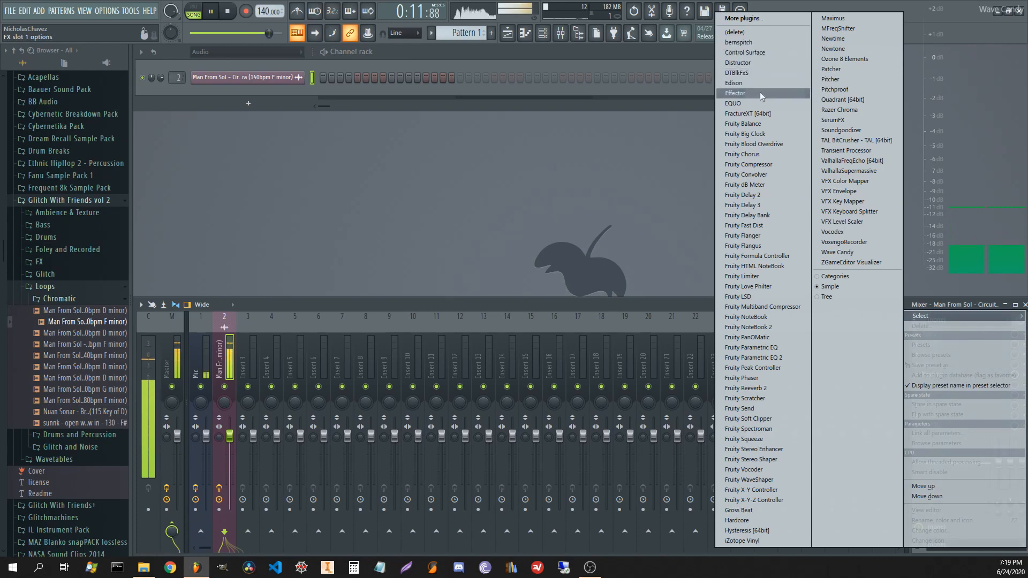
{"action": "left_click", "coordinate": [762, 124]}
- Create an automation clip for the Fruity Balance volume and make its playlist track much taller
{"action": "right_click", "coordinate": [324, 239]}
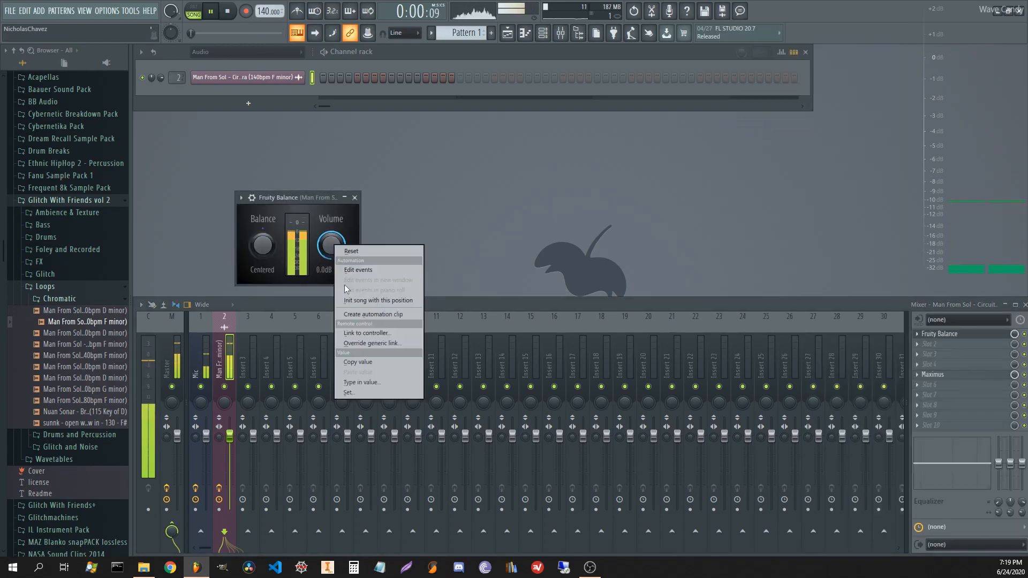
{"action": "left_click", "coordinate": [364, 314]}
{"action": "left_click_drag", "start_coordinate": [114, 95], "coordinate": [108, 173]}
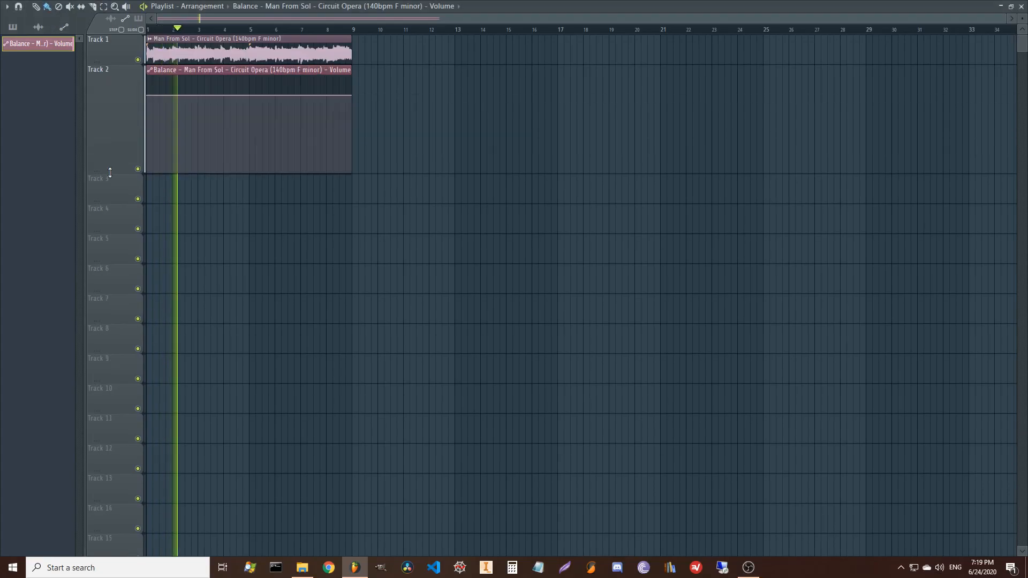
- Add alternating high and low points across the volume automation clip, forming an uneven zigzag from bar 1 to bar 7
{"action": "right_click", "coordinate": [153, 169]}
{"action": "right_click", "coordinate": [179, 101]}
{"action": "right_click", "coordinate": [186, 148]}
{"action": "right_click", "coordinate": [237, 154]}
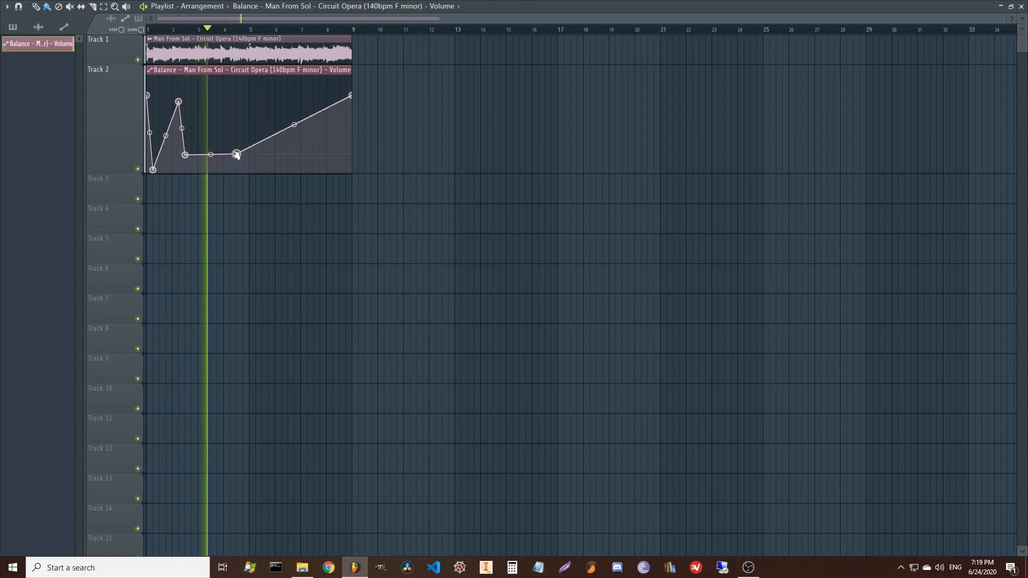
{"action": "right_click", "coordinate": [217, 115]}
{"action": "right_click", "coordinate": [301, 158]}
{"action": "right_click", "coordinate": [281, 98]}
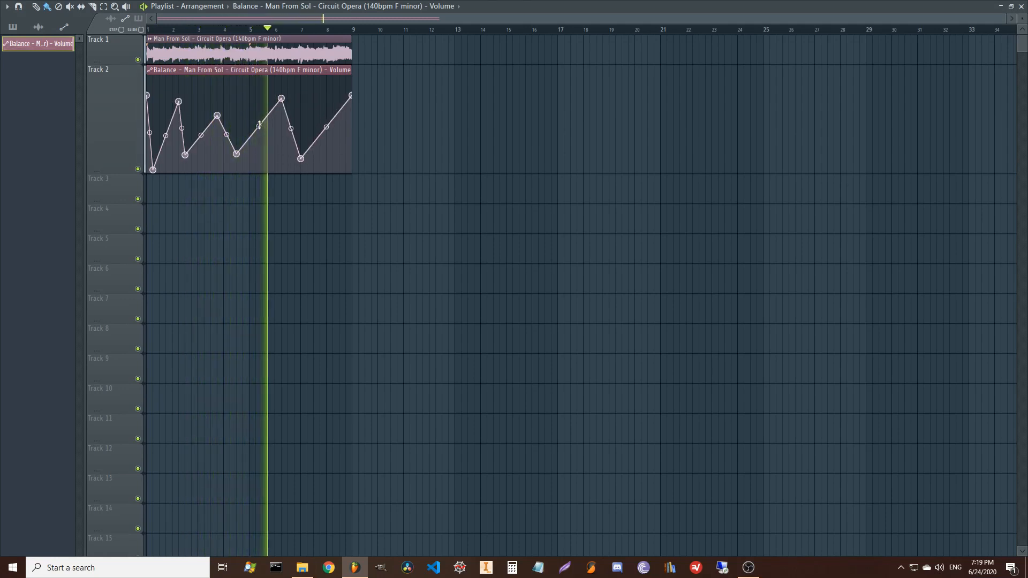
- Between bars 4 and 6 of the volume clip, bend the rising line sharply and add a high and a low point
{"action": "left_click_drag", "start_coordinate": [259, 126], "coordinate": [259, 100]}
{"action": "right_click", "coordinate": [262, 159]}
{"action": "left_click_drag", "start_coordinate": [262, 160], "coordinate": [275, 172]}
{"action": "right_click", "coordinate": [256, 121]}
{"action": "left_click_drag", "start_coordinate": [256, 122], "coordinate": [249, 92]}
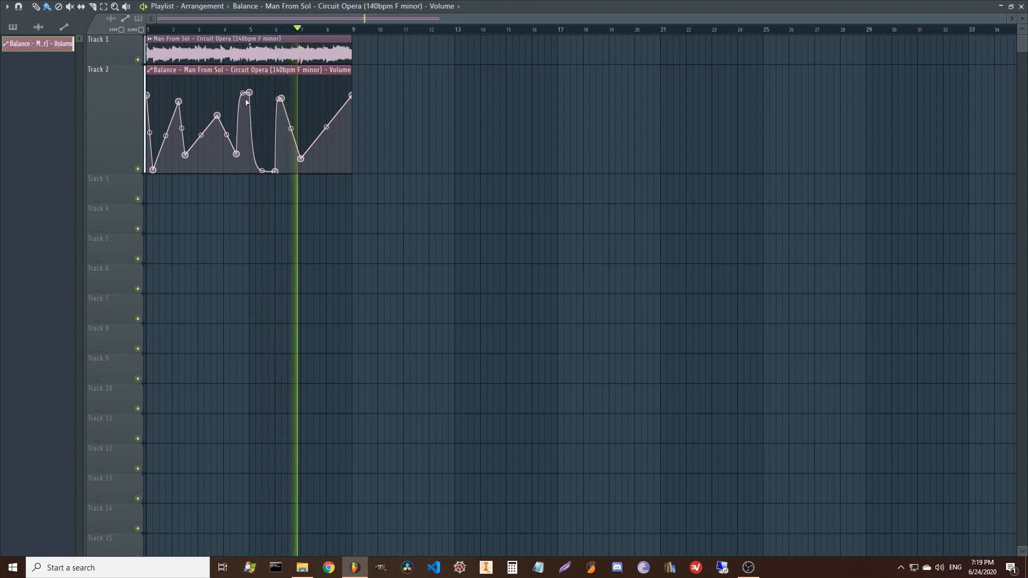
- Add a peak just after bar 7 and low points around bar 8, and set the last added point's mode to Hold
{"action": "right_click", "coordinate": [308, 93]}
{"action": "right_click", "coordinate": [320, 154]}
{"action": "right_click", "coordinate": [333, 160]}
{"action": "right_click", "coordinate": [334, 162]}
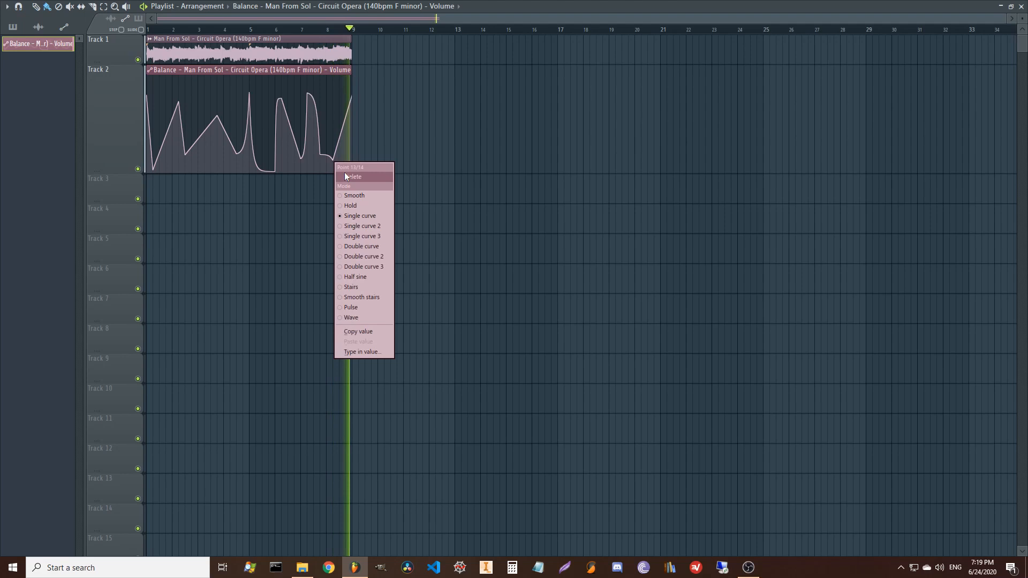
{"action": "left_click", "coordinate": [359, 206]}
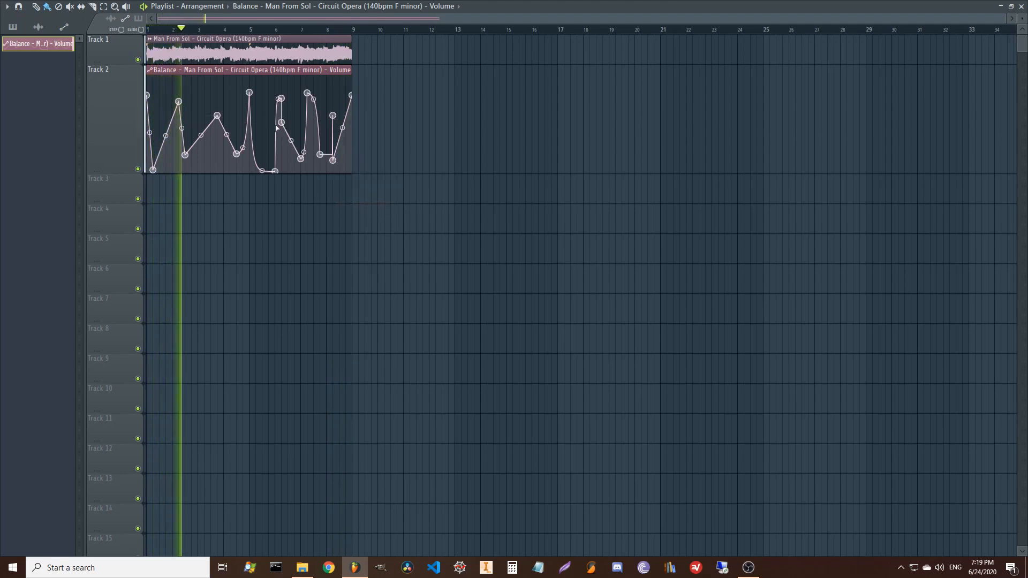
- Add abrupt high and low hold points to the volume clip between bars 3 and 7, with a tall peak near bar 5.5
{"action": "right_click", "coordinate": [281, 160]}
{"action": "right_click", "coordinate": [211, 163]}
{"action": "right_click", "coordinate": [224, 91]}
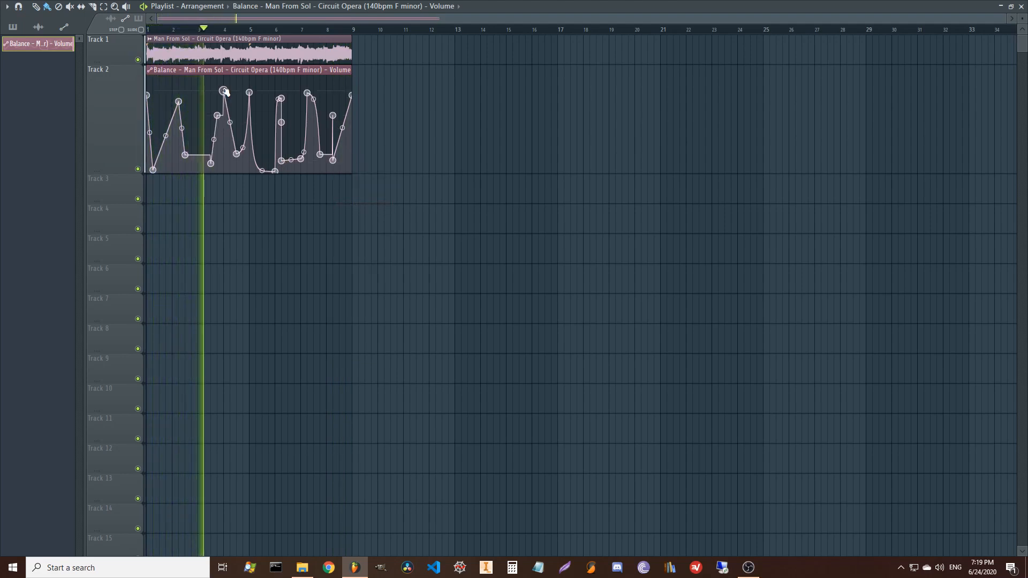
{"action": "right_click", "coordinate": [229, 167]}
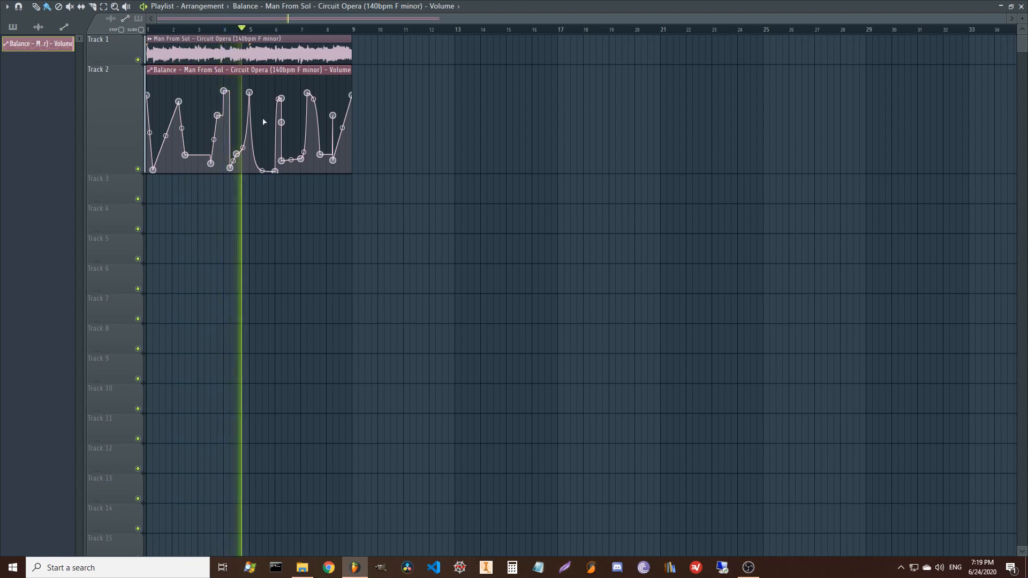
{"action": "right_click", "coordinate": [262, 118]}
{"action": "right_click", "coordinate": [250, 167]}
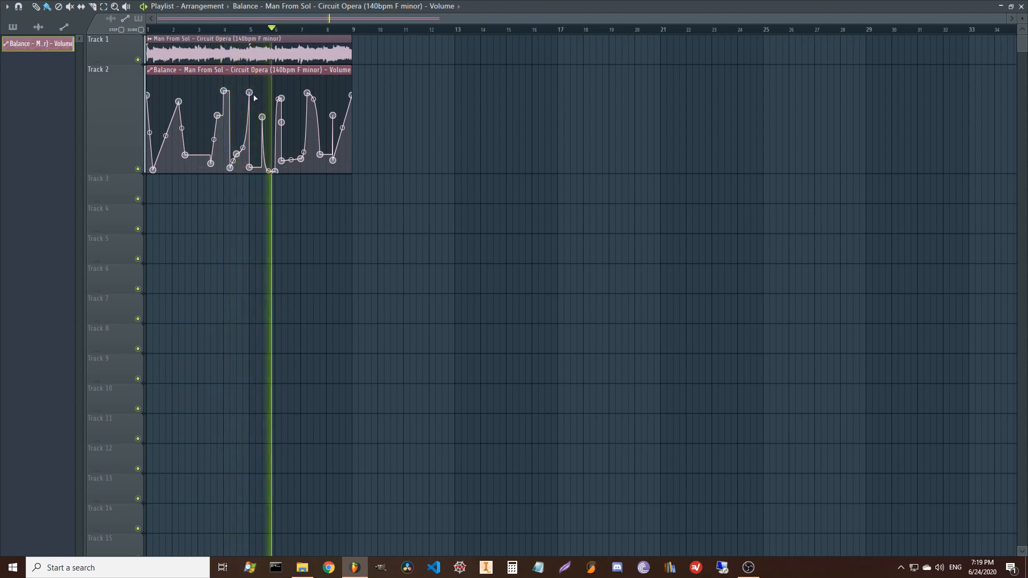
{"action": "right_click", "coordinate": [262, 80]}
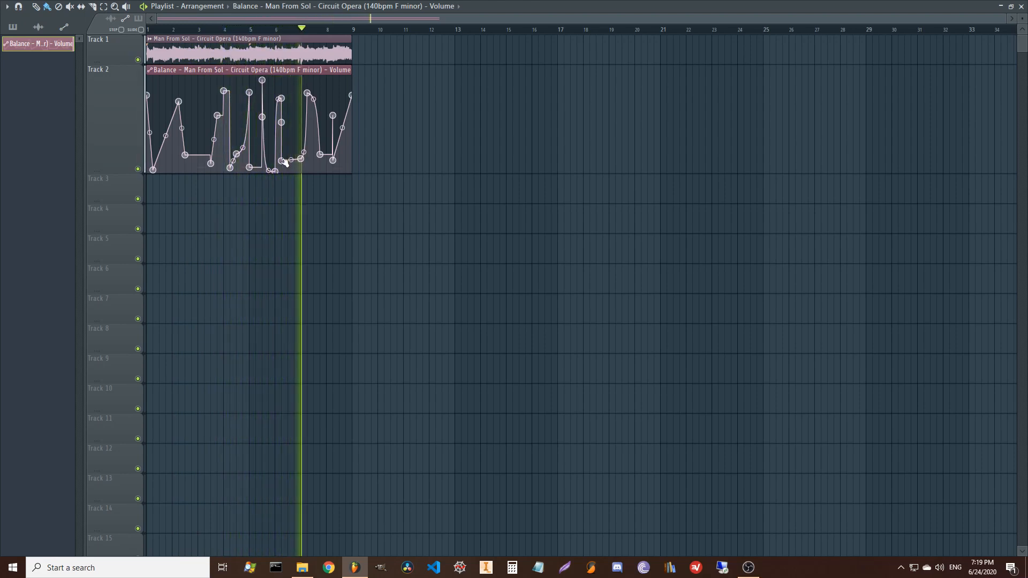
- Rework the volume curve's final bars with a low point after bar 7, a peak near bar 8 and a raised plateau before the end
{"action": "right_click", "coordinate": [268, 170]}
{"action": "right_click", "coordinate": [308, 168]}
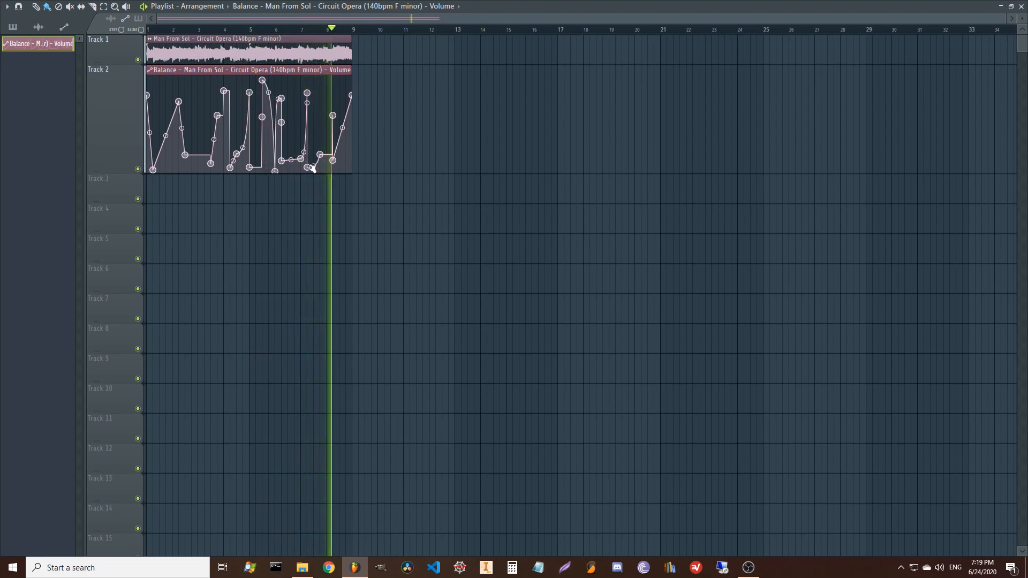
{"action": "right_click", "coordinate": [326, 88]}
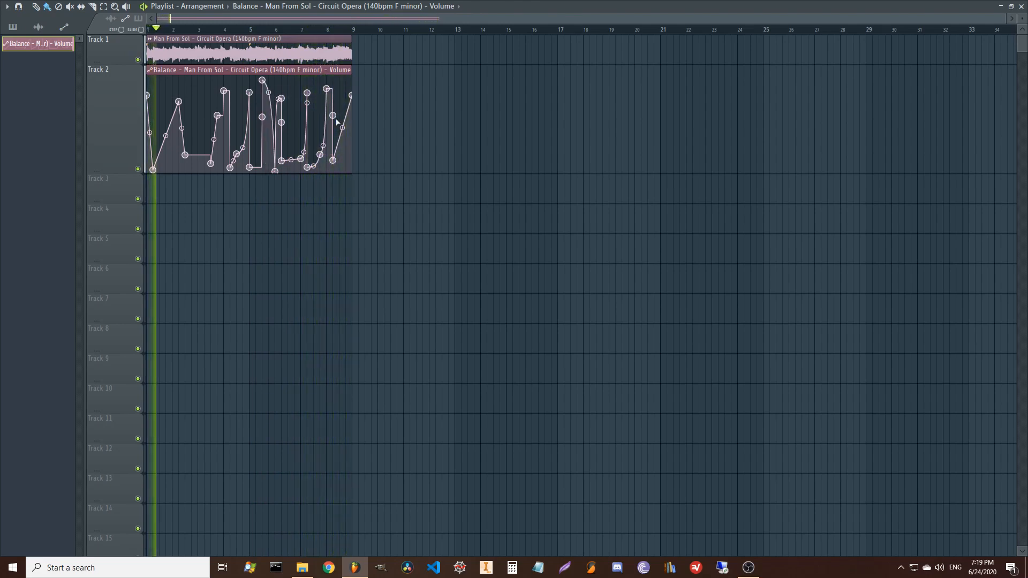
{"action": "left_click_drag", "start_coordinate": [332, 116], "coordinate": [345, 97]}
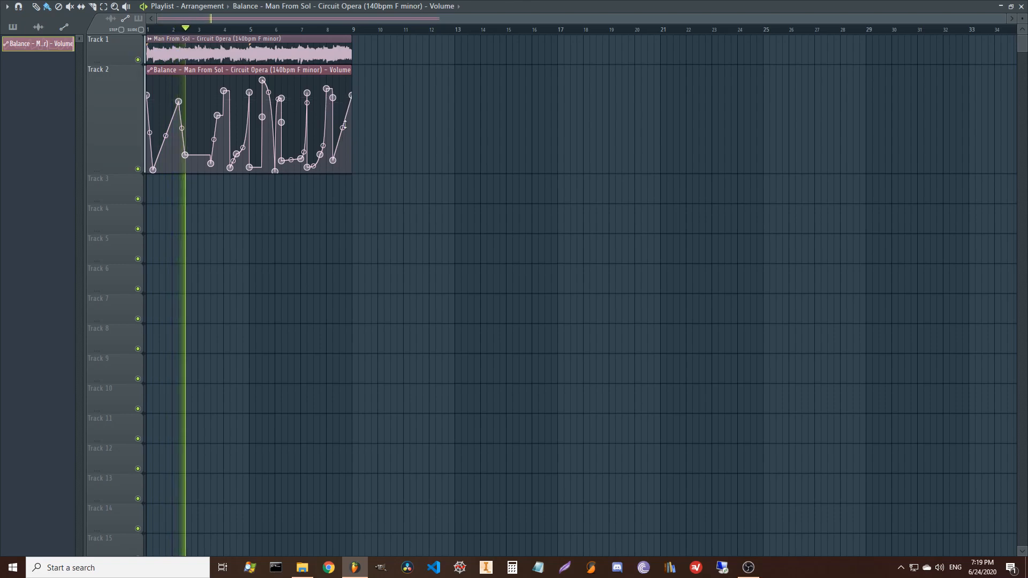
{"action": "left_click_drag", "start_coordinate": [333, 161], "coordinate": [349, 131]}
{"action": "right_click", "coordinate": [333, 166]}
{"action": "left_click_drag", "start_coordinate": [335, 166], "coordinate": [342, 160]}
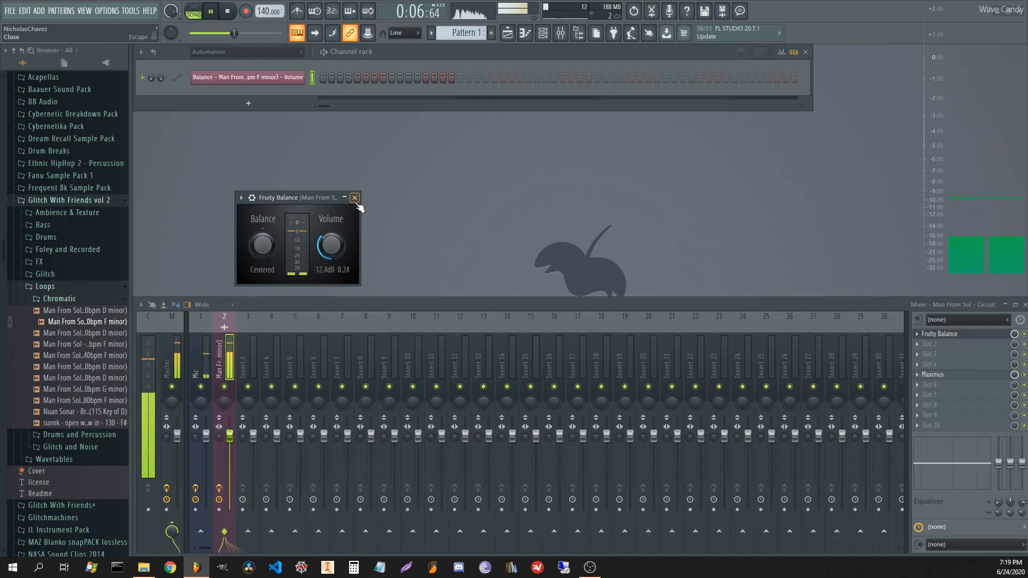
- Close Fruity Balance and load Fruity Reeverb 2 in effect slot 2
{"action": "left_click", "coordinate": [355, 198]}
{"action": "left_click", "coordinate": [944, 348]}
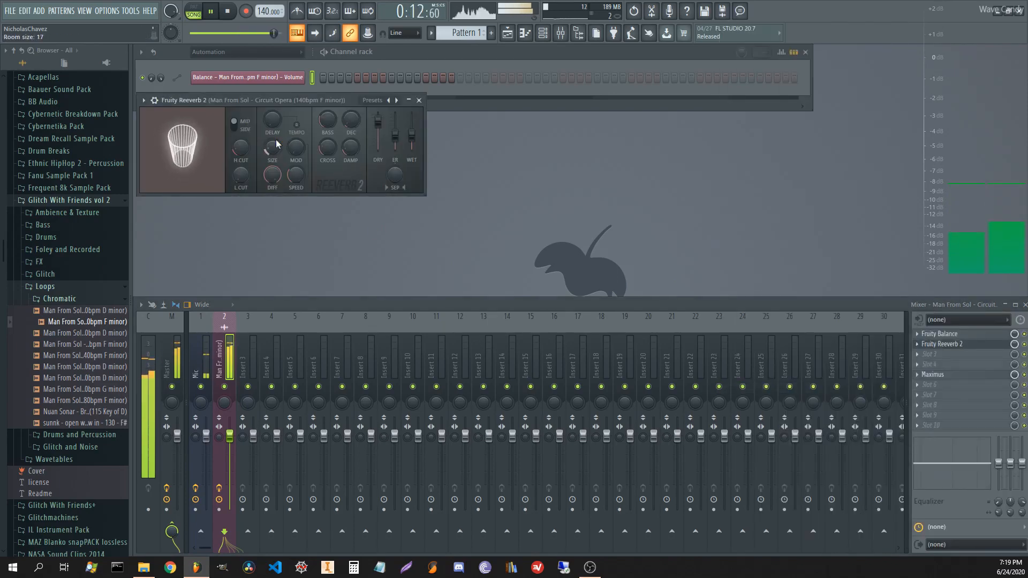
{"action": "left_click", "coordinate": [918, 348]}
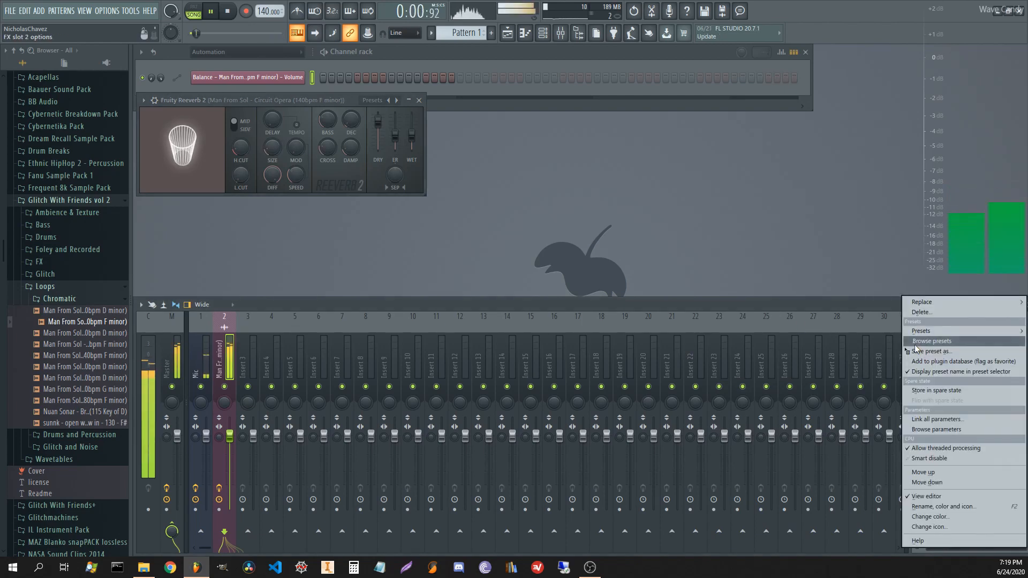
{"action": "mouse_move", "coordinate": [923, 302]}
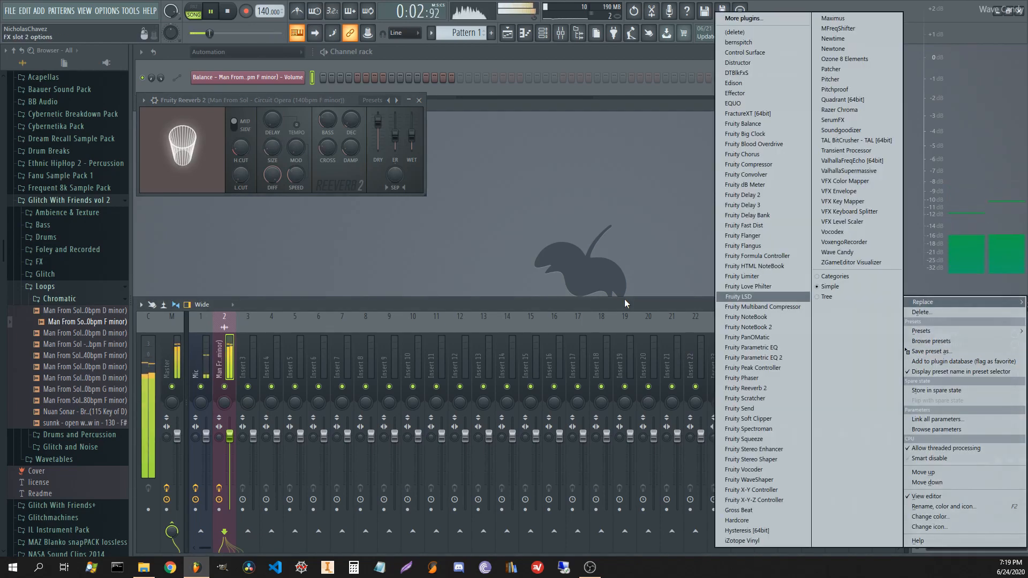
{"action": "left_click", "coordinate": [624, 303]}
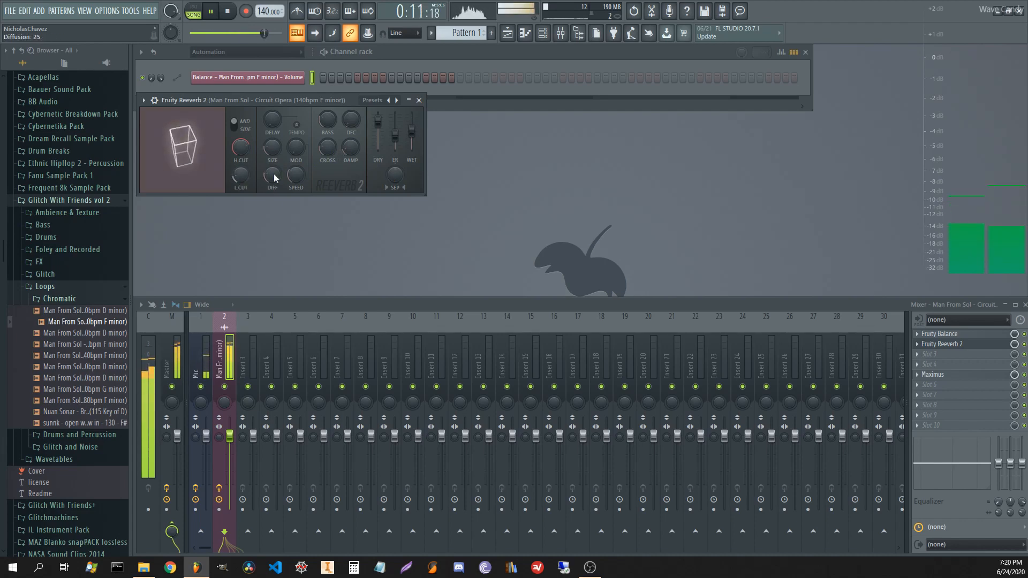
- Close the reverb, load Distructor in effect slot 3 and apply its Empty preset
{"action": "left_click", "coordinate": [419, 100]}
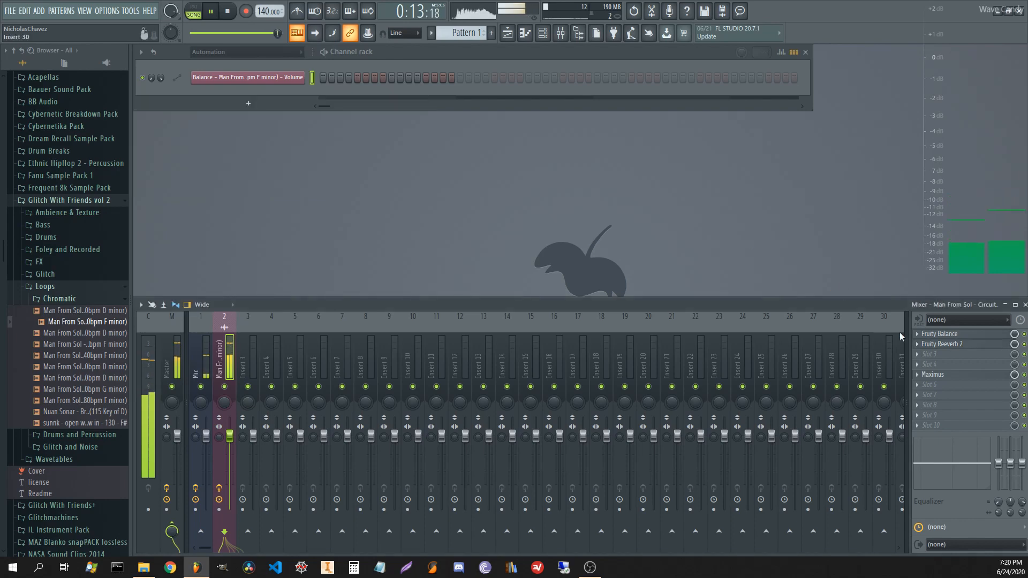
{"action": "left_click", "coordinate": [941, 360]}
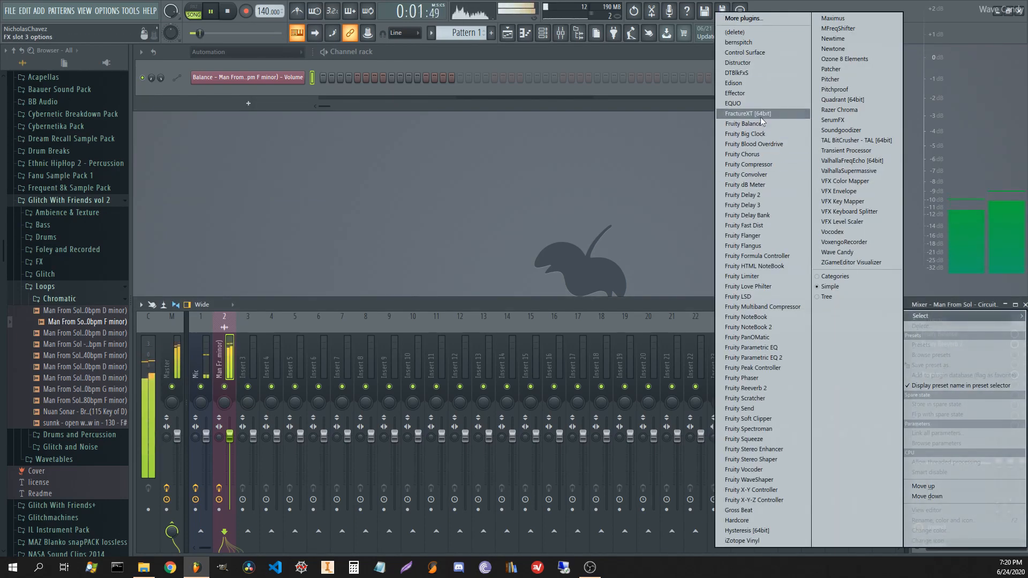
{"action": "left_click", "coordinate": [752, 63]}
{"action": "left_click", "coordinate": [600, 114]}
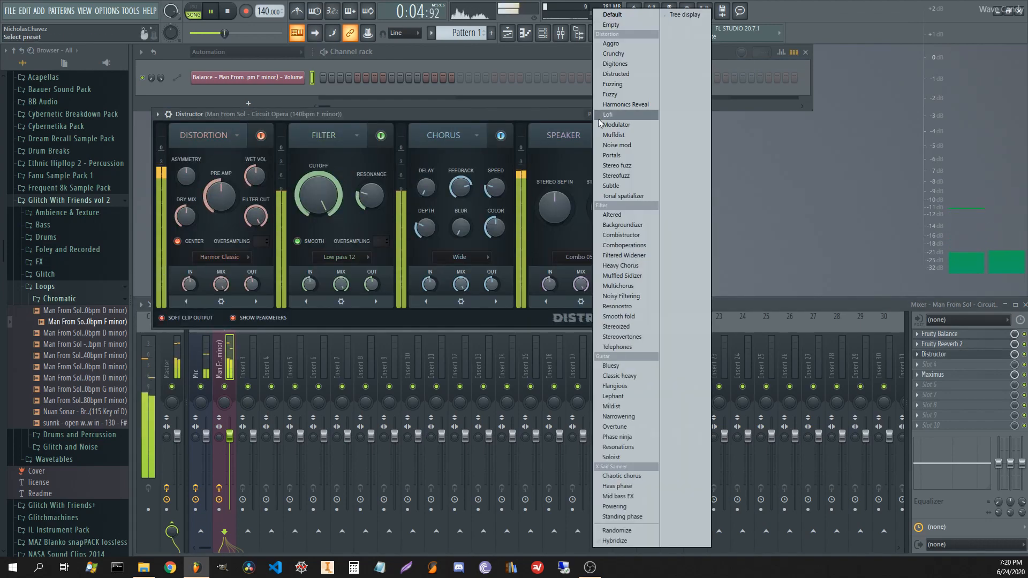
{"action": "left_click", "coordinate": [614, 25]}
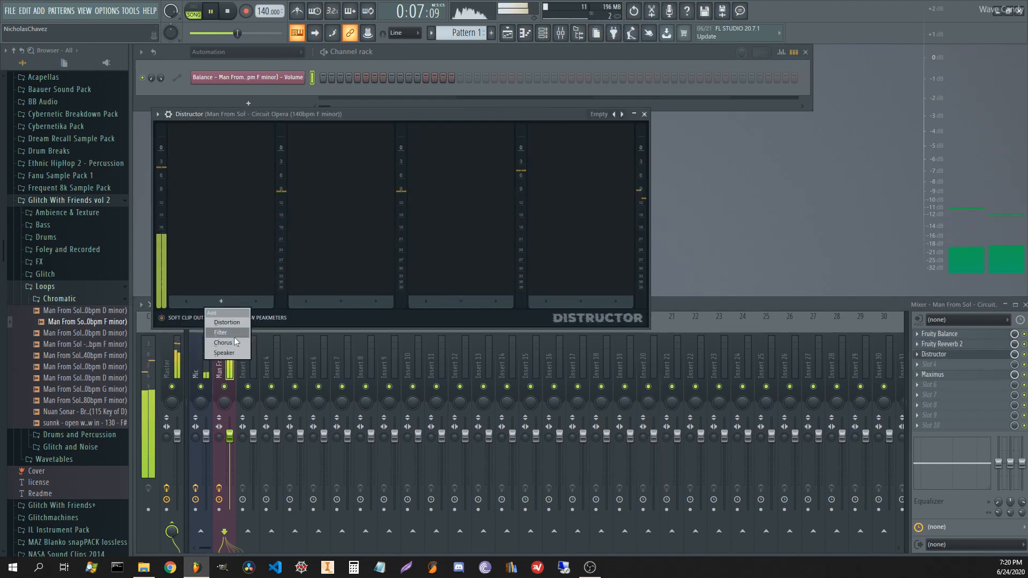
- Add a Distortion module as Distructor's first module, set its type to Crusher, and stop playback
{"action": "left_click", "coordinate": [232, 322]}
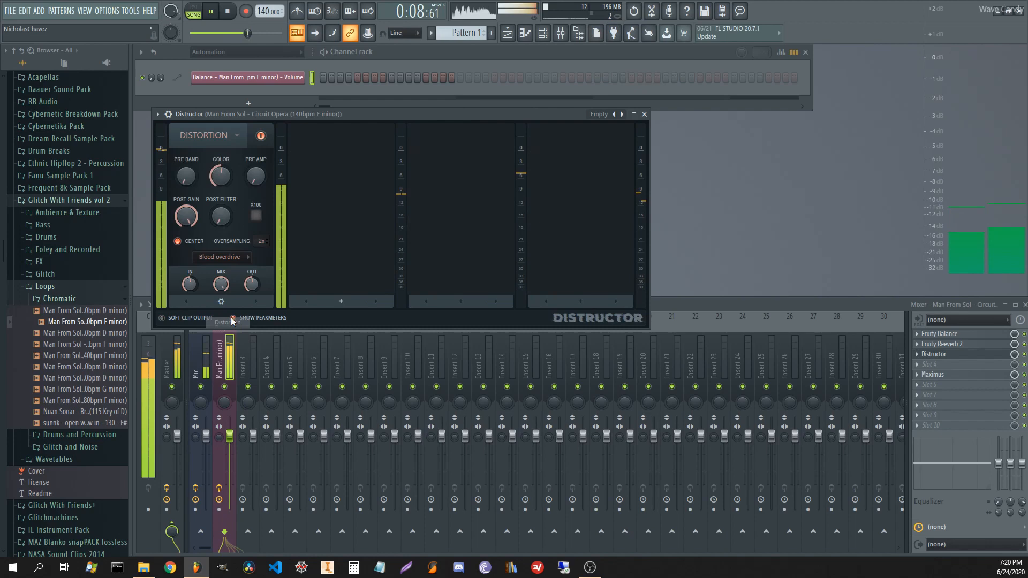
{"action": "left_click", "coordinate": [220, 258]}
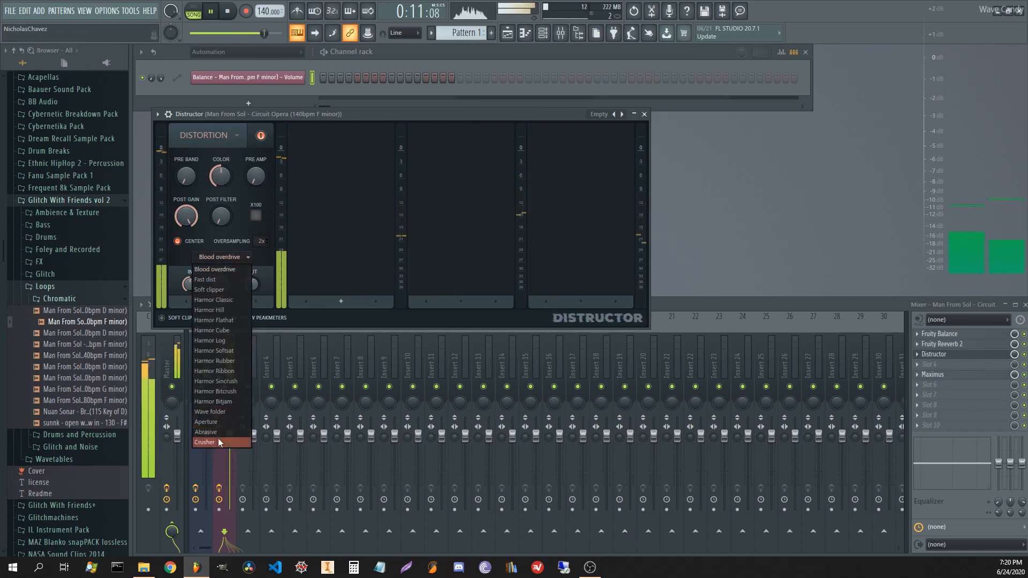
{"action": "left_click", "coordinate": [219, 442]}
{"action": "key", "text": "space"}
- Create automation clips for the Crusher's rate crush and bit crush, and make the bit crush clip's playlist track taller
{"action": "right_click", "coordinate": [198, 205]}
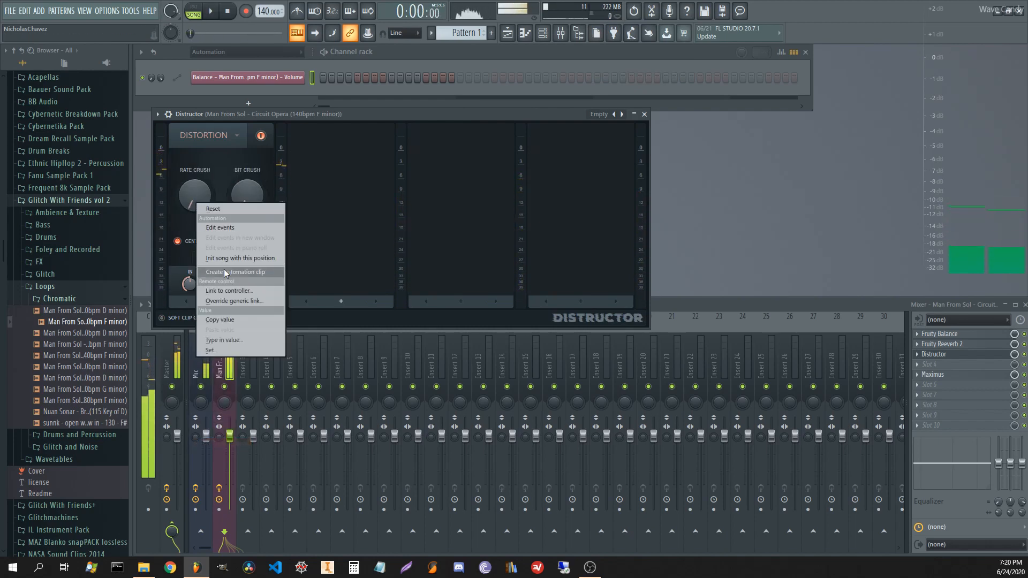
{"action": "left_click", "coordinate": [228, 271]}
{"action": "right_click", "coordinate": [241, 203]}
{"action": "left_click", "coordinate": [257, 274]}
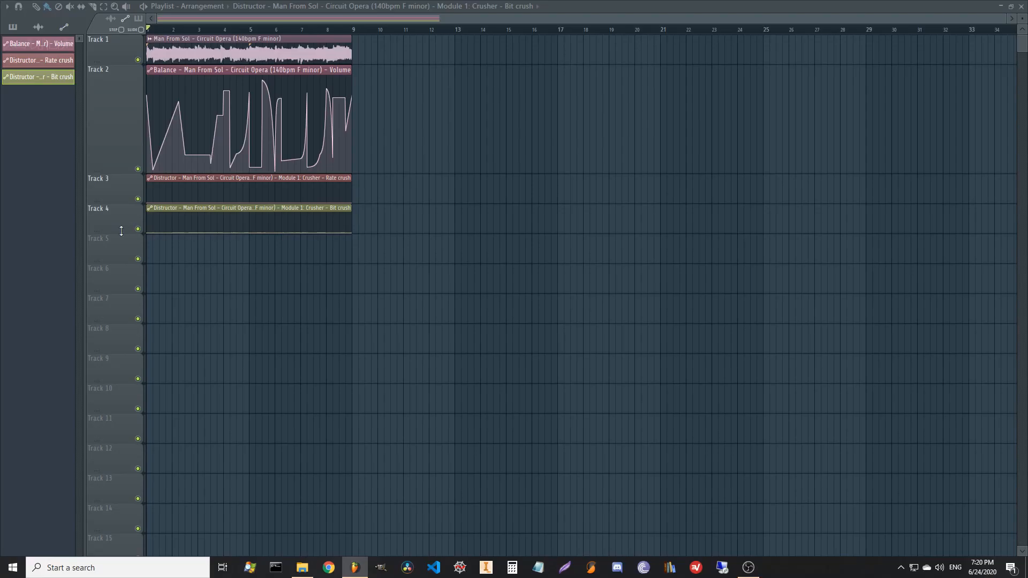
{"action": "scroll", "coordinate": [123, 247], "scroll_direction": "up", "scroll_amount": 3}
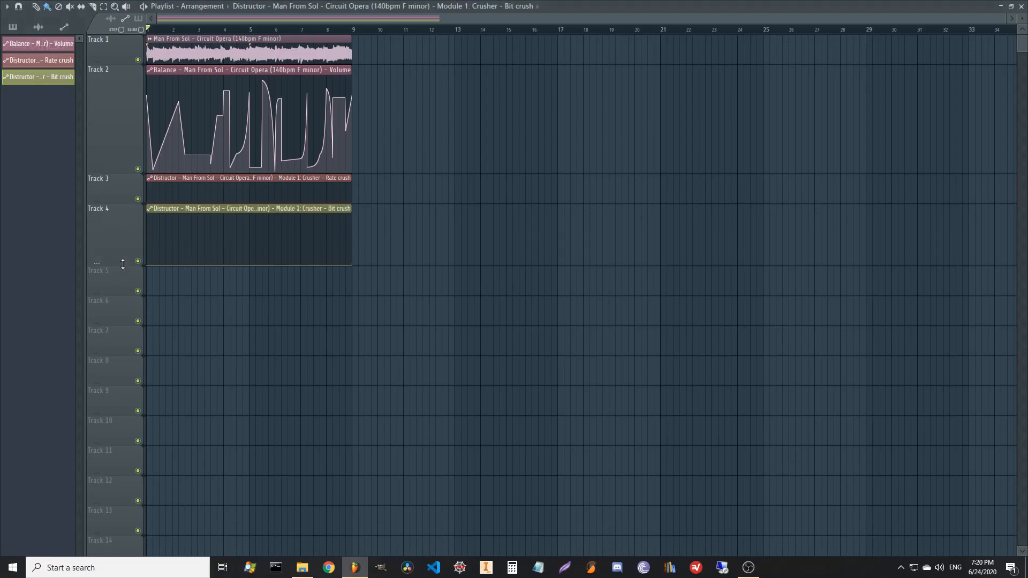
- Make the rate crush and bit crush tracks taller and draw bit crush automation with peaks near bars 1.25 and 4.25
{"action": "left_click_drag", "start_coordinate": [122, 227], "coordinate": [123, 252]}
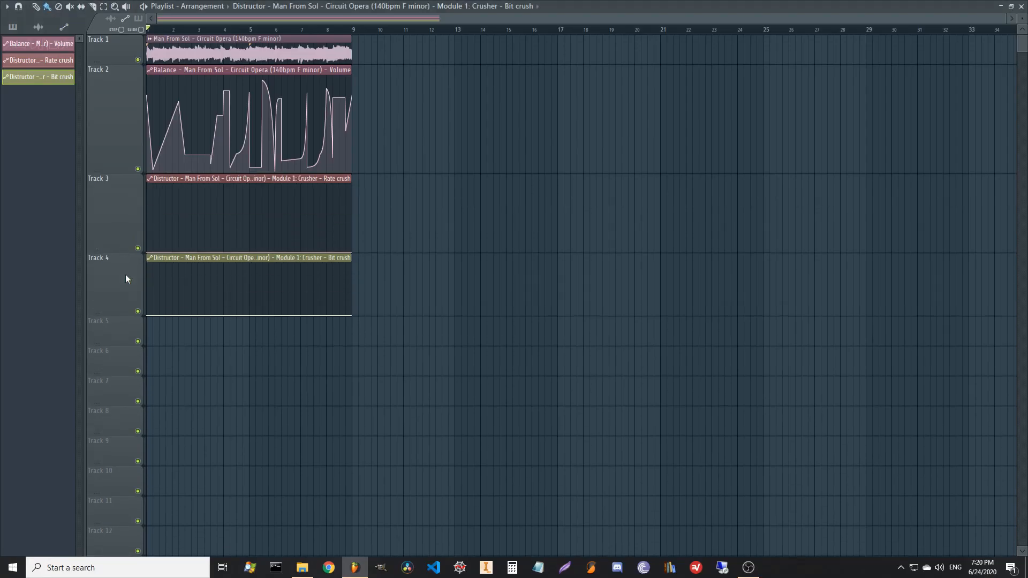
{"action": "left_click_drag", "start_coordinate": [120, 316], "coordinate": [122, 341]}
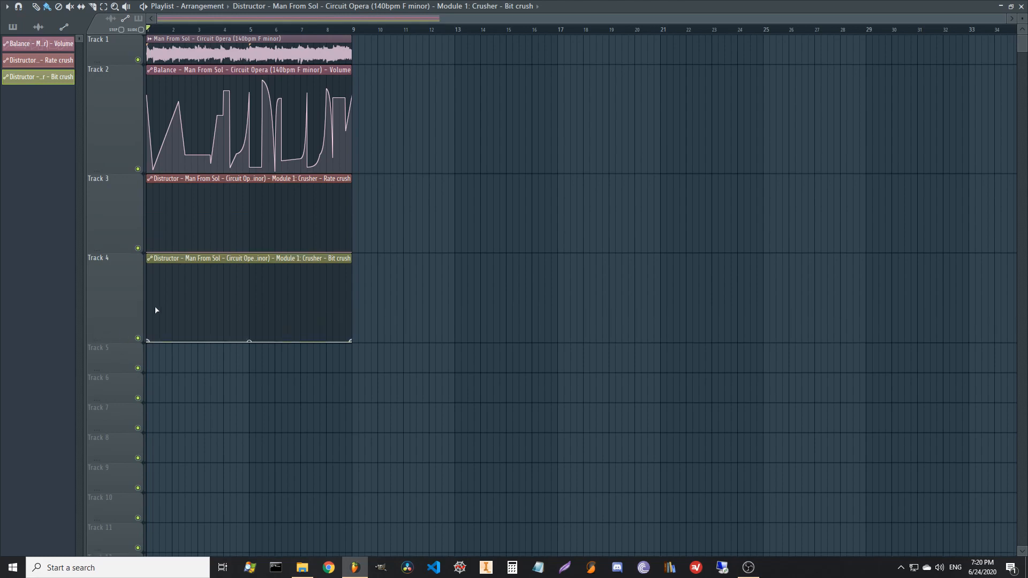
{"action": "left_click", "coordinate": [154, 304]}
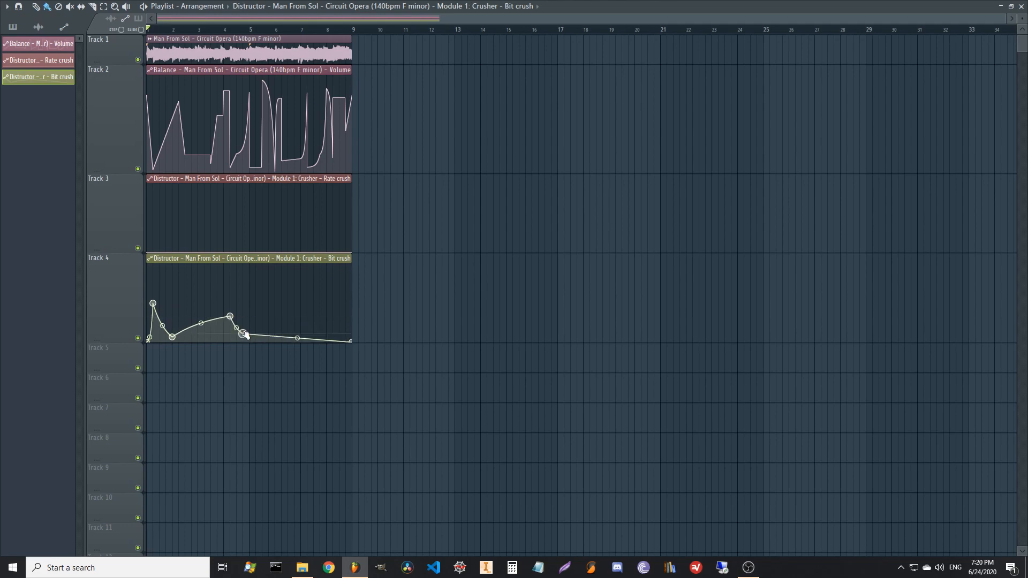
- Draw a curved rate crush automation with peaks near bars 1.5, 3.75 and 7 and low stretches between them, during playback
{"action": "left_click", "coordinate": [159, 226]}
{"action": "left_click", "coordinate": [166, 247]}
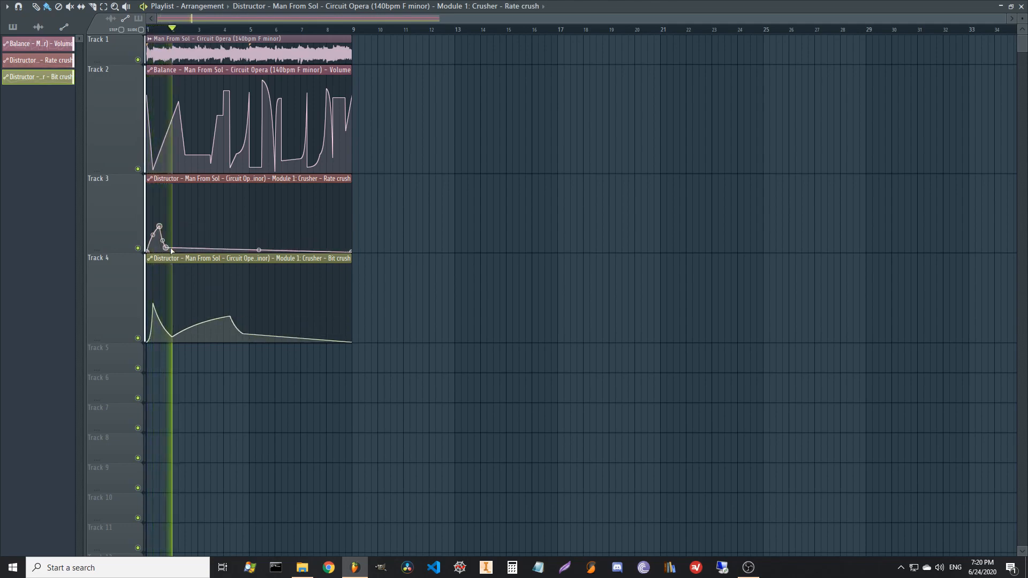
{"action": "right_click", "coordinate": [230, 237]}
{"action": "right_click", "coordinate": [217, 196]}
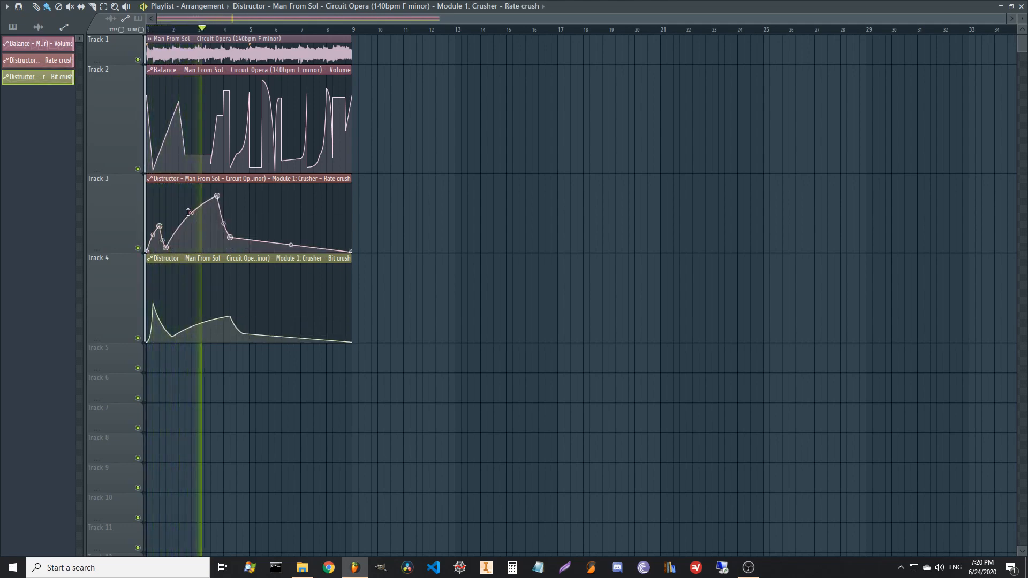
{"action": "left_click_drag", "start_coordinate": [190, 212], "coordinate": [191, 248]}
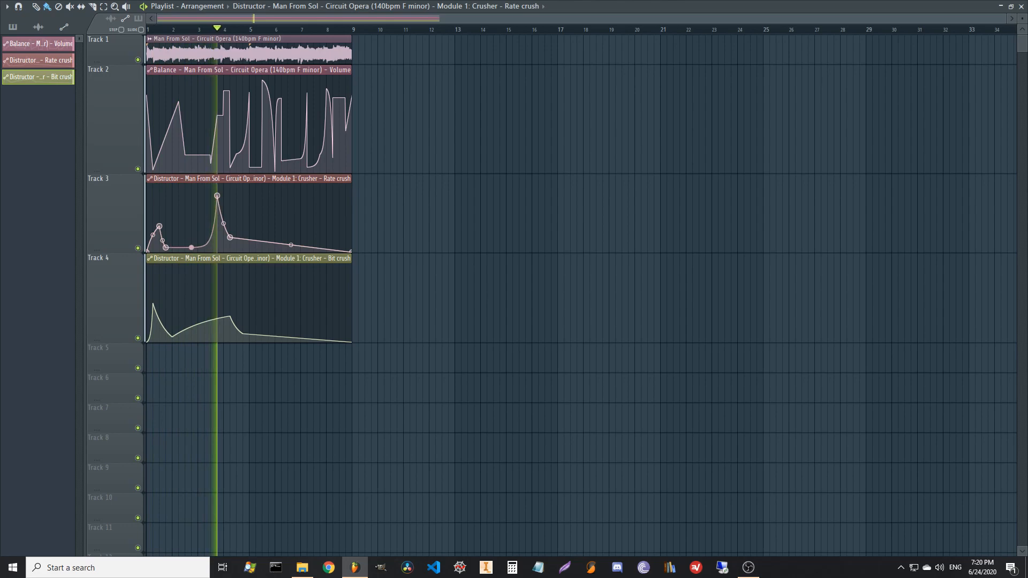
{"action": "right_click", "coordinate": [256, 250]}
{"action": "right_click", "coordinate": [301, 229]}
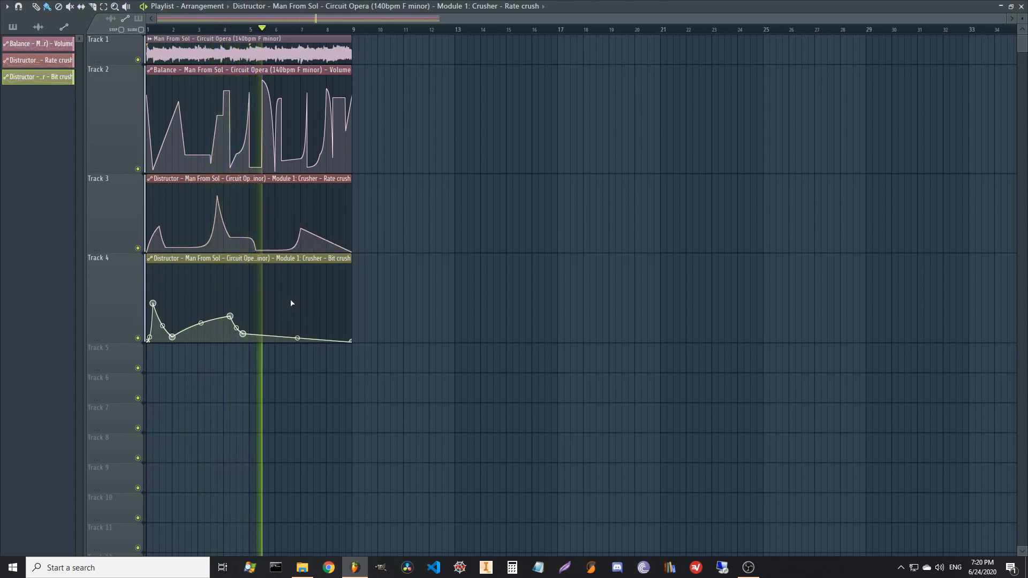
- Add bit crush peaks near bars 5.25, 7.5 and 8.5, set the bar 7.5 point to Hold, and add stepped points across the clip
{"action": "right_click", "coordinate": [256, 327]}
{"action": "right_click", "coordinate": [275, 336]}
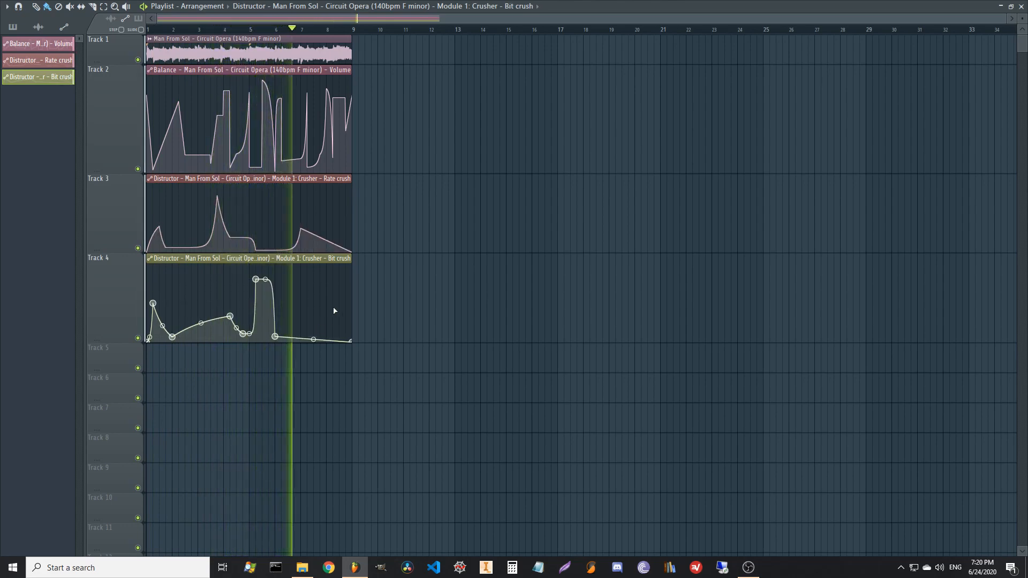
{"action": "right_click", "coordinate": [339, 279]}
{"action": "right_click", "coordinate": [313, 286]}
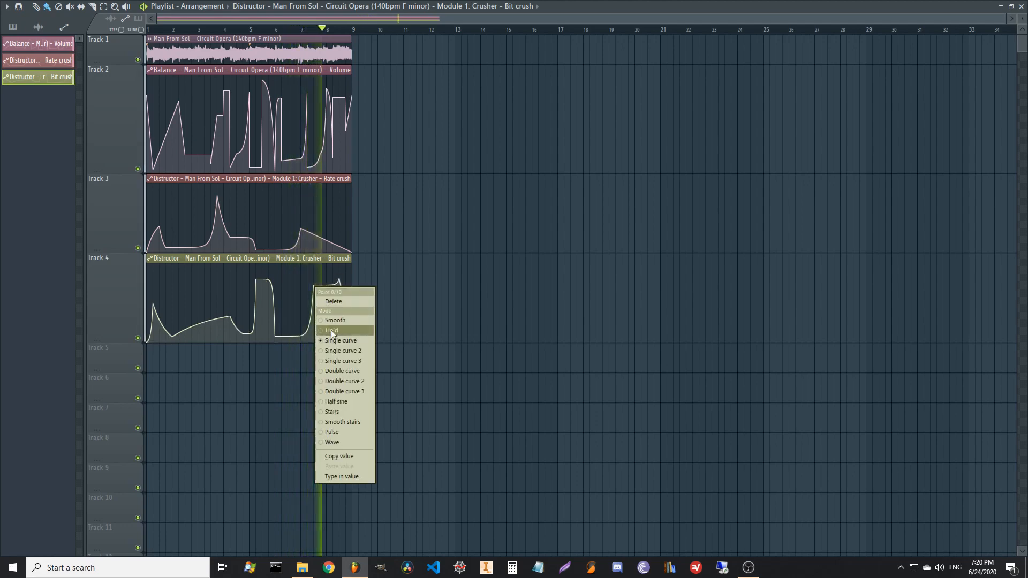
{"action": "left_click", "coordinate": [343, 329]}
{"action": "right_click", "coordinate": [294, 316]}
{"action": "right_click", "coordinate": [191, 290]}
{"action": "right_click", "coordinate": [211, 330]}
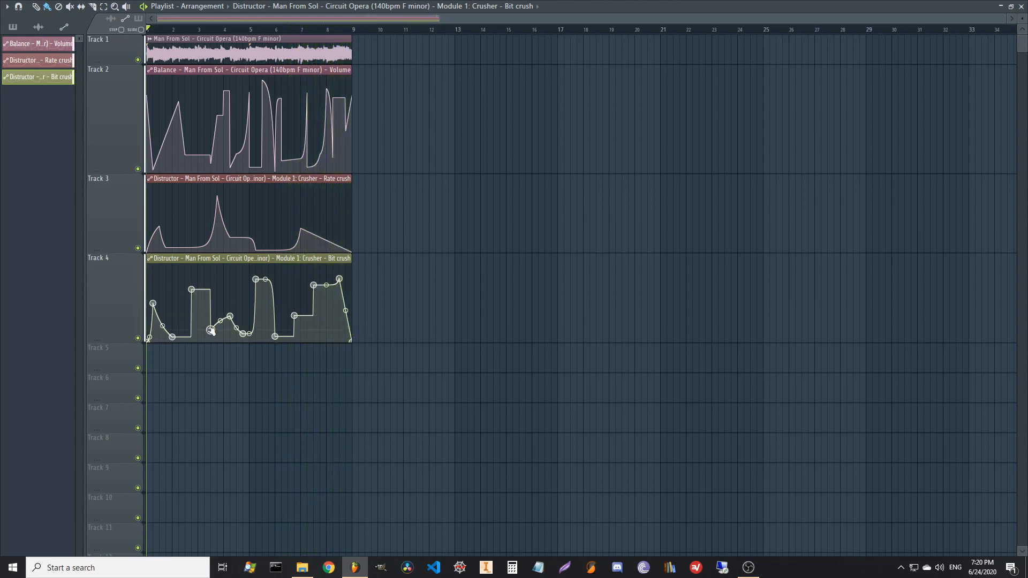
{"action": "right_click", "coordinate": [243, 287]}
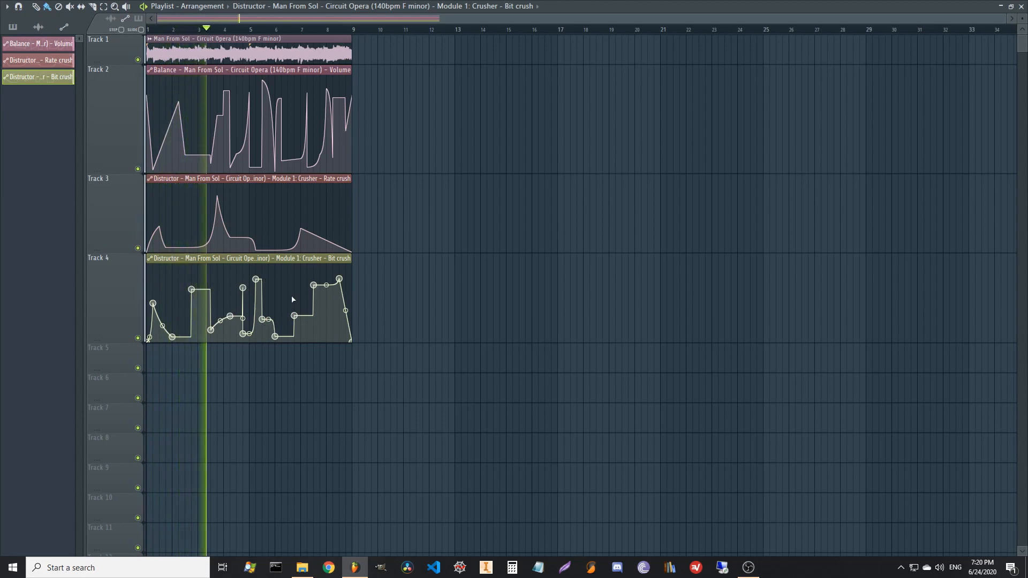
- Lower the tallest rate crush and bit crush peaks, add a bit crush dip near bar 7.75, and add a rate crush plateau near bar 6
{"action": "left_click_drag", "start_coordinate": [217, 196], "coordinate": [217, 203]}
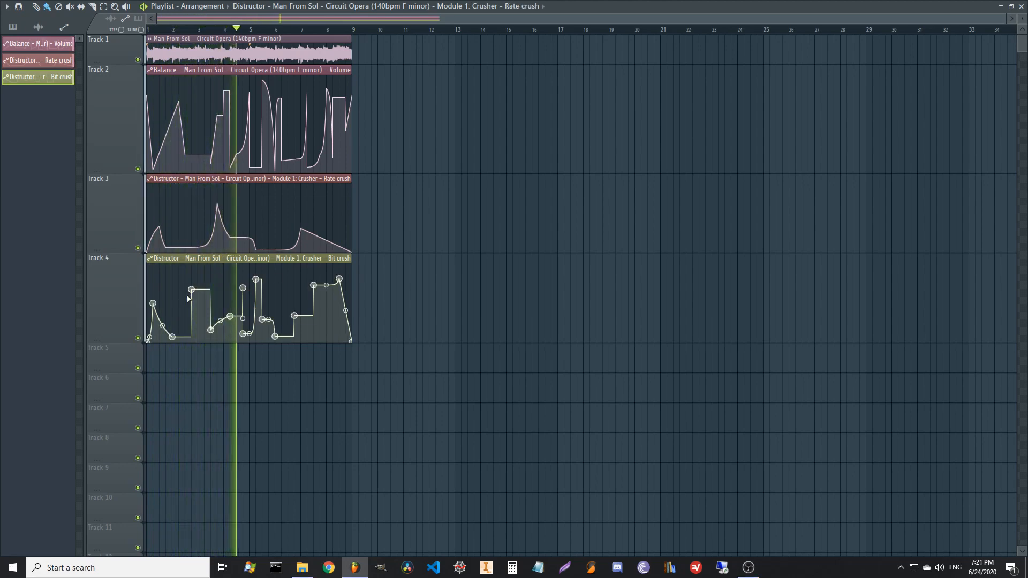
{"action": "left_click_drag", "start_coordinate": [192, 289], "coordinate": [193, 307]}
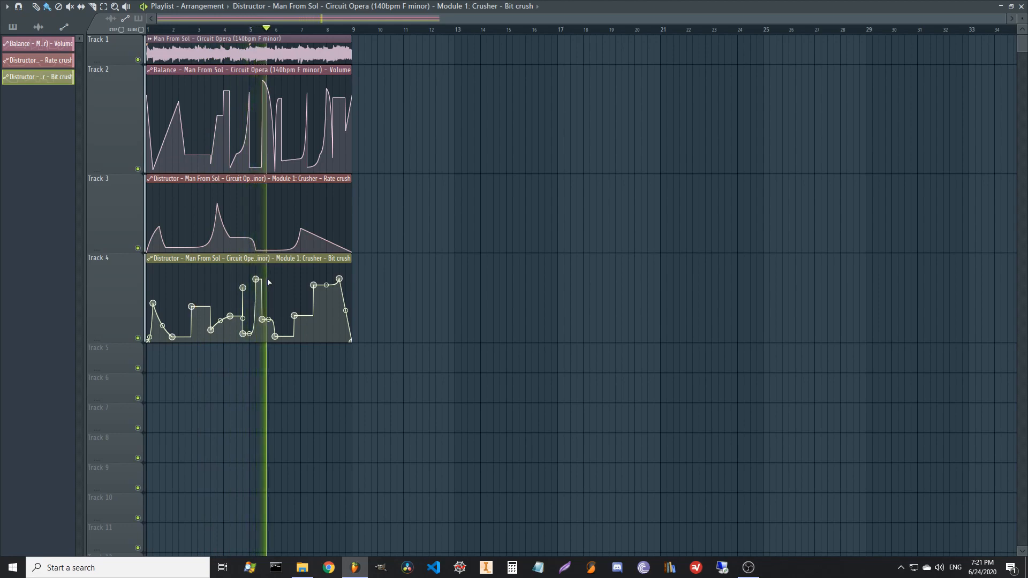
{"action": "left_click_drag", "start_coordinate": [256, 279], "coordinate": [258, 306]}
{"action": "left_click_drag", "start_coordinate": [327, 286], "coordinate": [320, 340]}
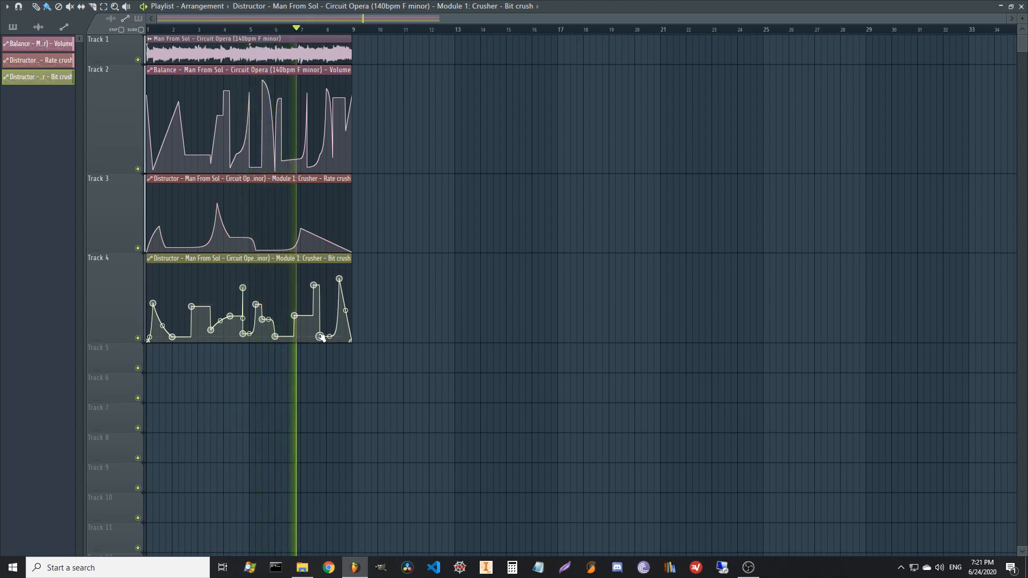
{"action": "left_click_drag", "start_coordinate": [339, 279], "coordinate": [315, 304]}
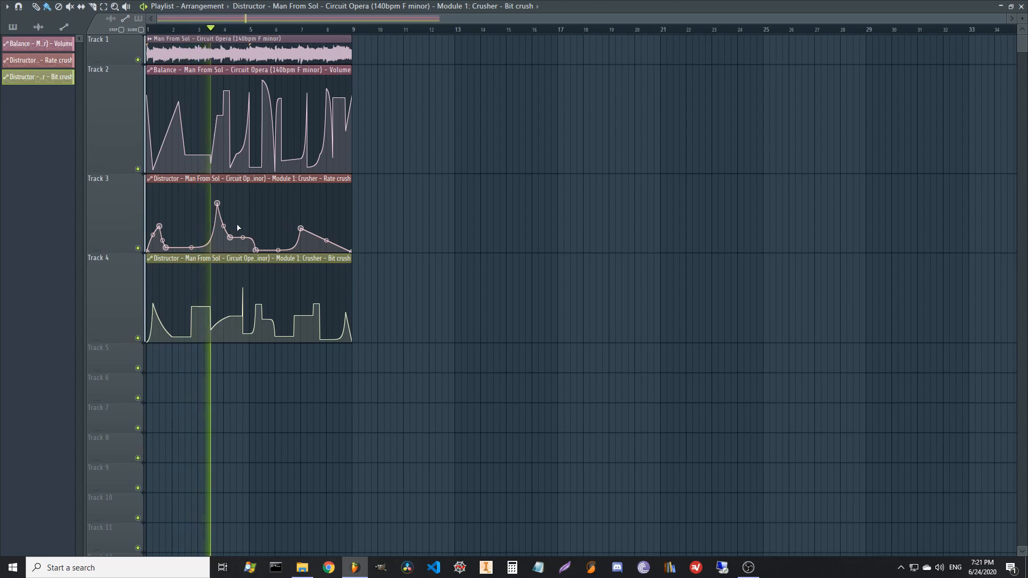
{"action": "left_click", "coordinate": [282, 211]}
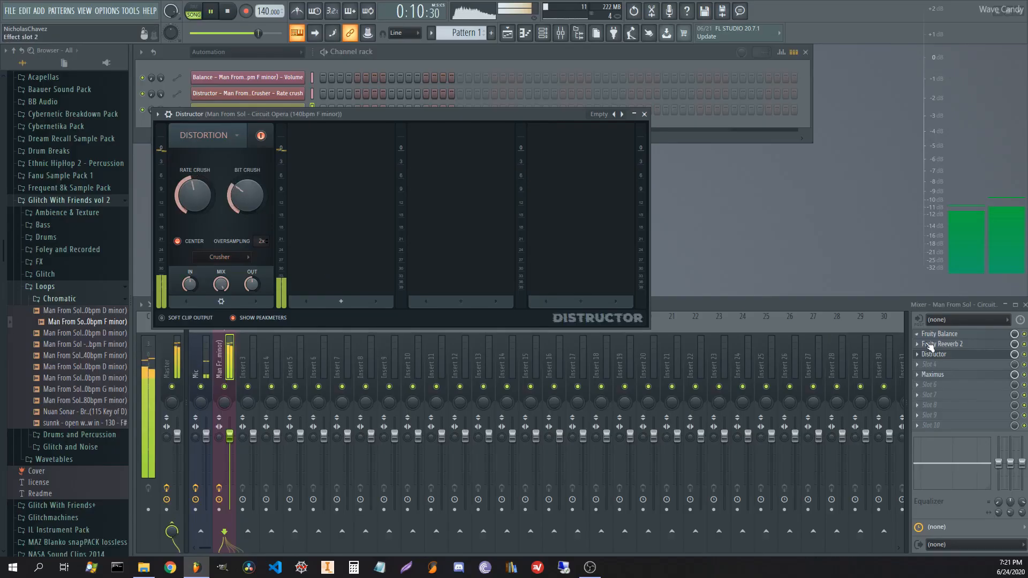
- Move Maximus down to effect slot 7, close Distructor, and load Fruity Delay 3 in effect slot 4
{"action": "left_click_drag", "start_coordinate": [944, 359], "coordinate": [944, 348]}
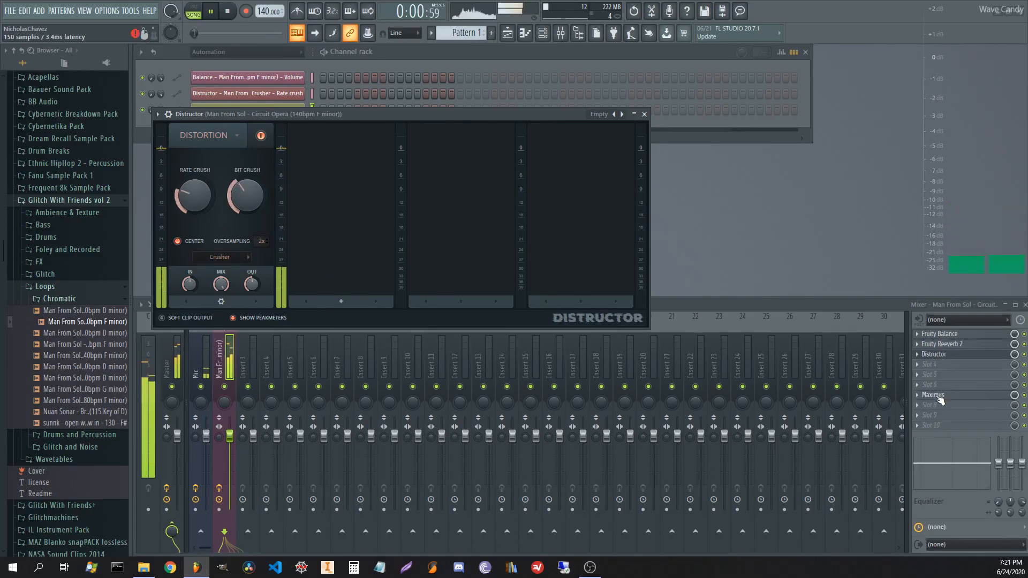
{"action": "left_click", "coordinate": [645, 115]}
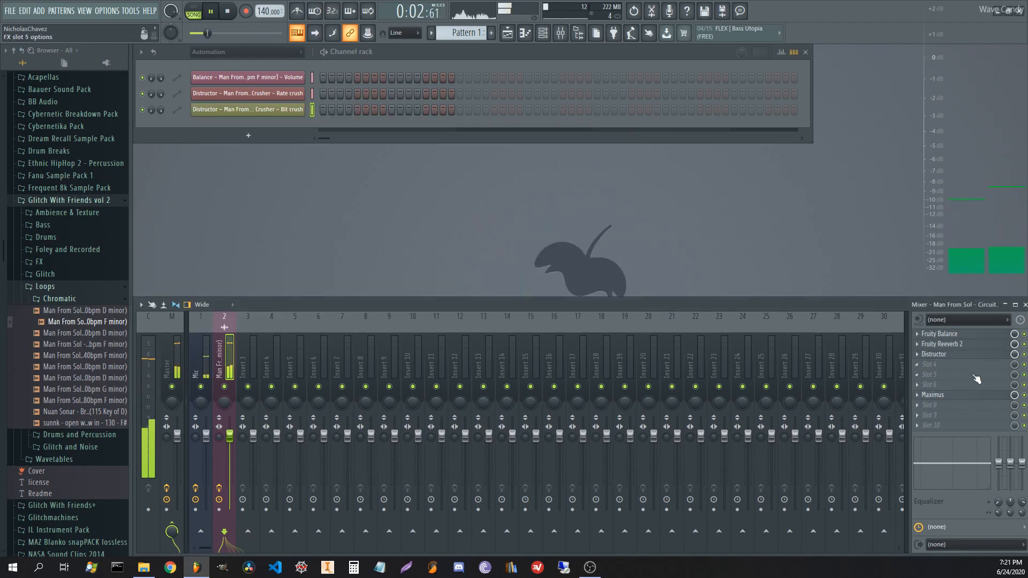
{"action": "left_click", "coordinate": [938, 368]}
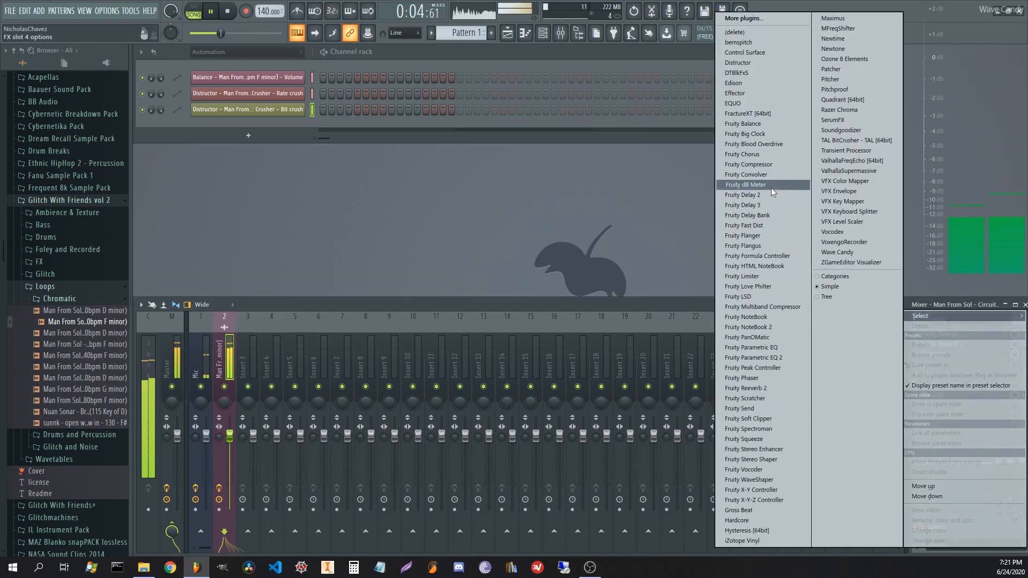
{"action": "left_click", "coordinate": [761, 205]}
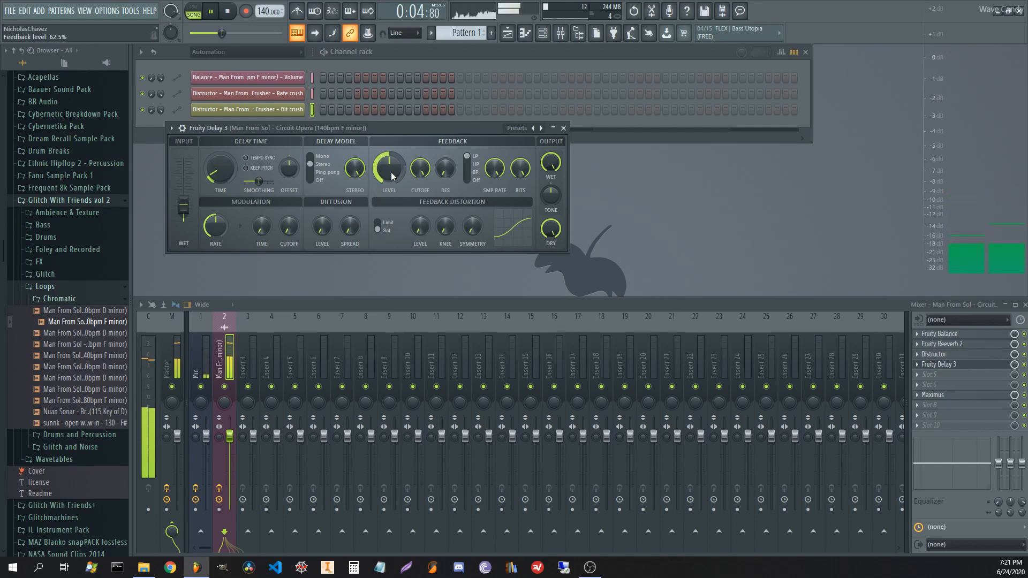
- Create automation clips for Fruity Delay 3's delay time and feedback level
{"action": "right_click", "coordinate": [217, 176]}
{"action": "left_click", "coordinate": [244, 249]}
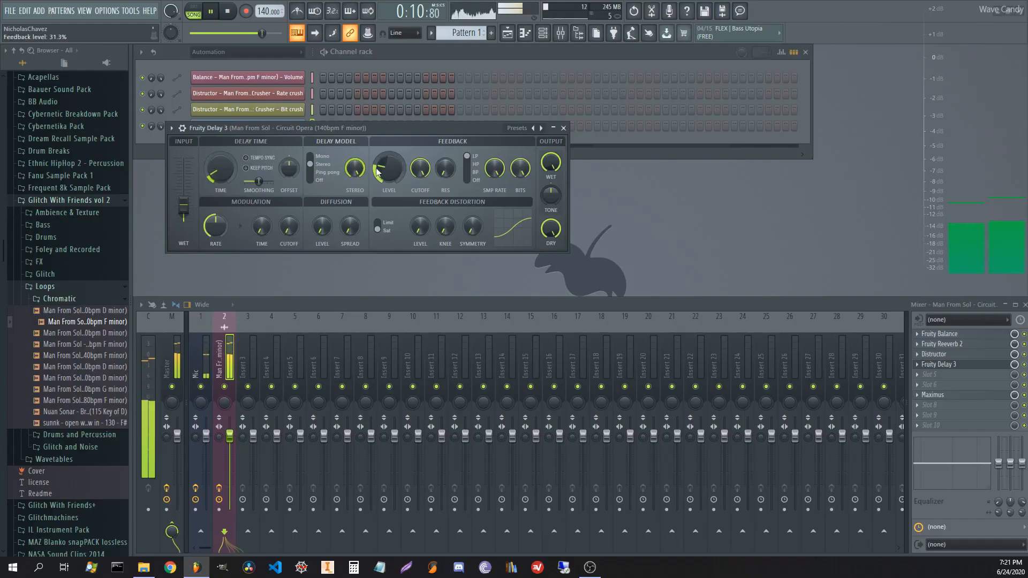
{"action": "right_click", "coordinate": [390, 169]}
{"action": "left_click", "coordinate": [420, 239]}
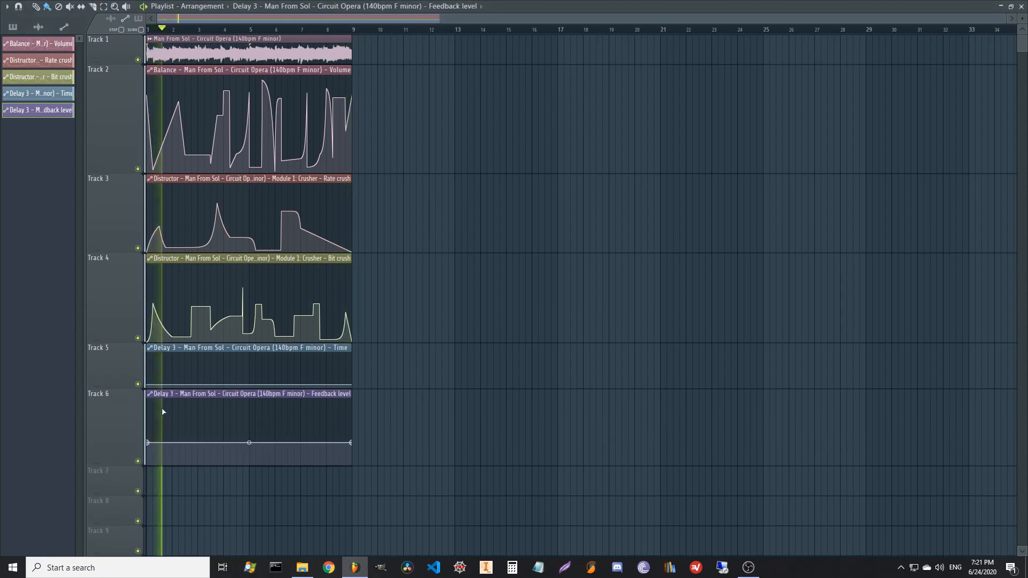
- Draw a feedback level spike near bar 1.5 followed by a low stretch, and set the bar 3.5 point to Single curve
{"action": "right_click", "coordinate": [160, 409]}
{"action": "right_click", "coordinate": [166, 458]}
{"action": "right_click", "coordinate": [211, 445]}
{"action": "right_click", "coordinate": [211, 445]}
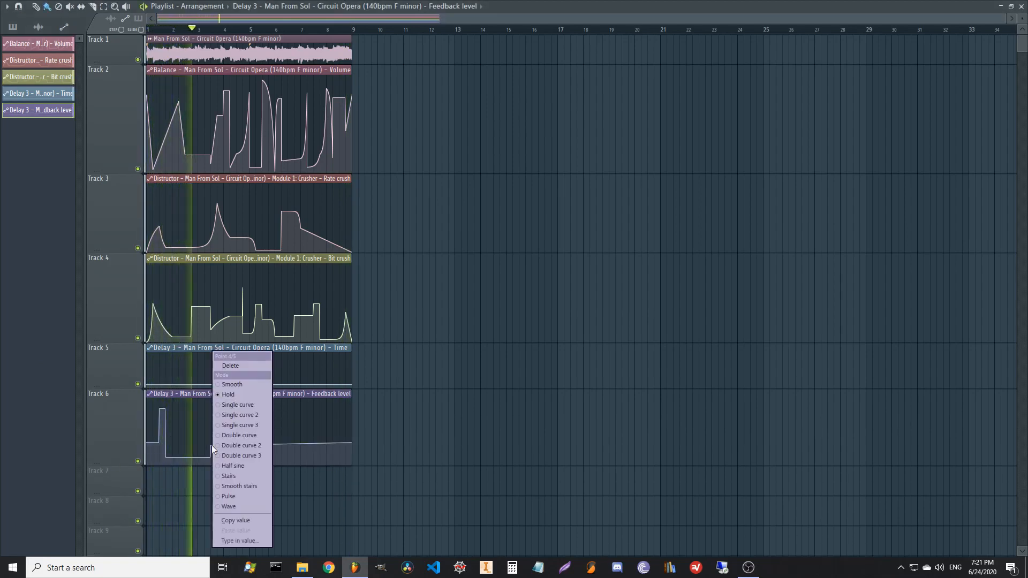
{"action": "left_click", "coordinate": [242, 406]}
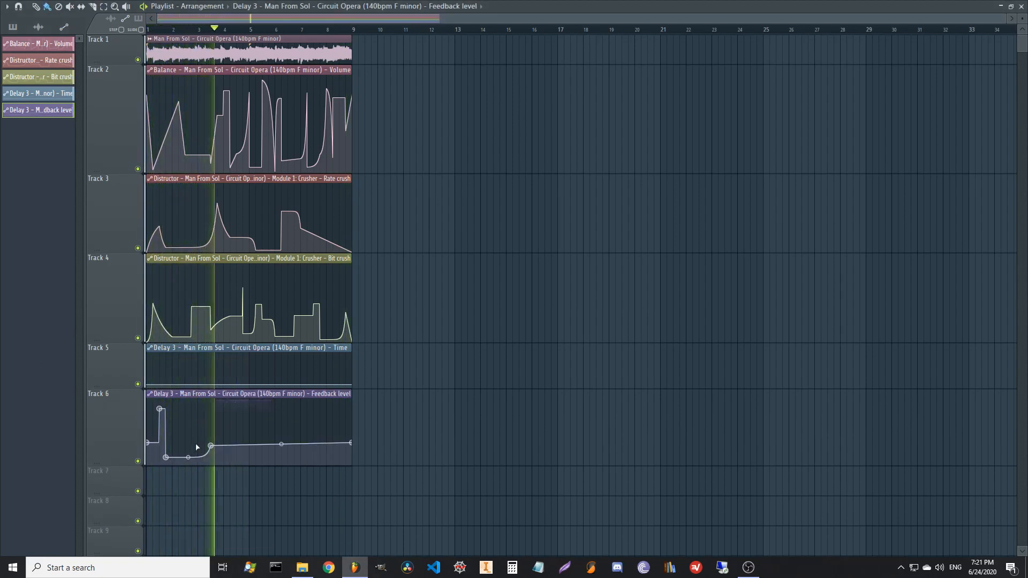
- Stop playback, add a delay time spike with a sharp drop near bar 1.5, and make the delay time track taller
{"action": "right_click", "coordinate": [159, 370]}
{"action": "key", "text": "space"}
{"action": "right_click", "coordinate": [160, 386]}
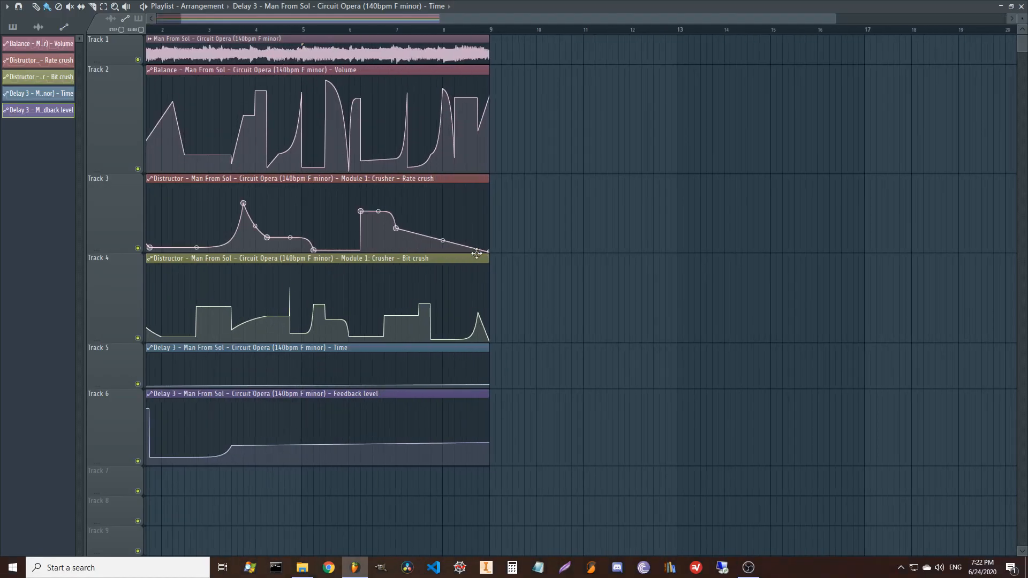
{"action": "scroll", "coordinate": [477, 254], "scroll_direction": "down", "scroll_amount": 3}
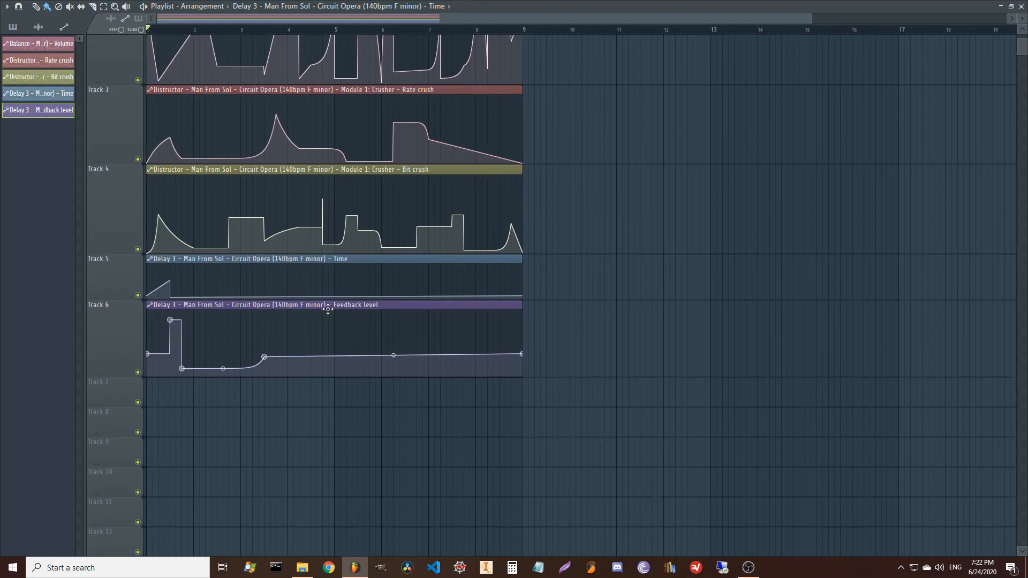
{"action": "left_click_drag", "start_coordinate": [120, 297], "coordinate": [120, 386]}
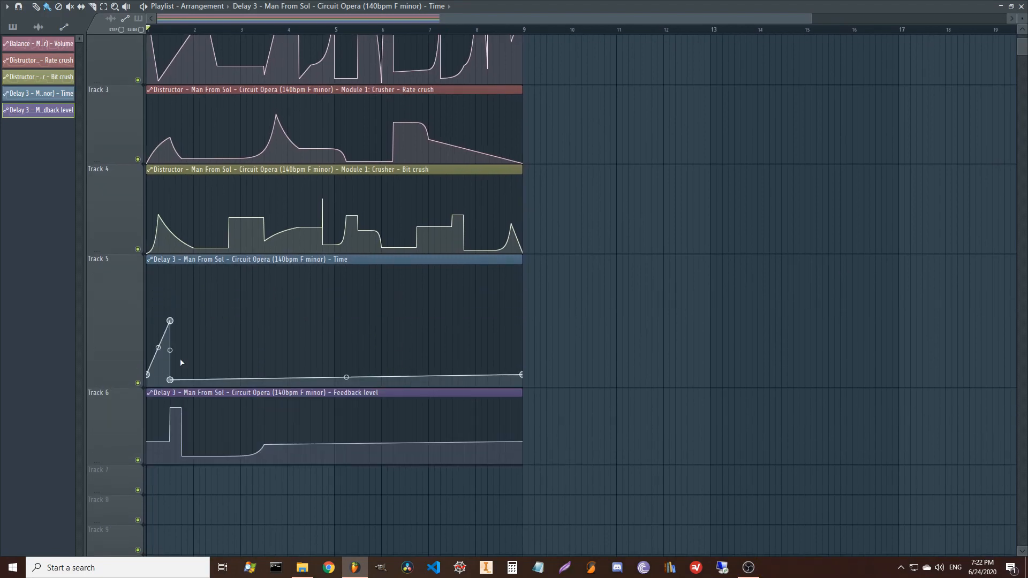
- Draw jagged delay time peaks near bars 2.5, 3.25 and 4.25, with a vertical drop after the last, and restart playback
{"action": "right_click", "coordinate": [217, 349]}
{"action": "right_click", "coordinate": [235, 381]}
{"action": "right_click", "coordinate": [299, 292]}
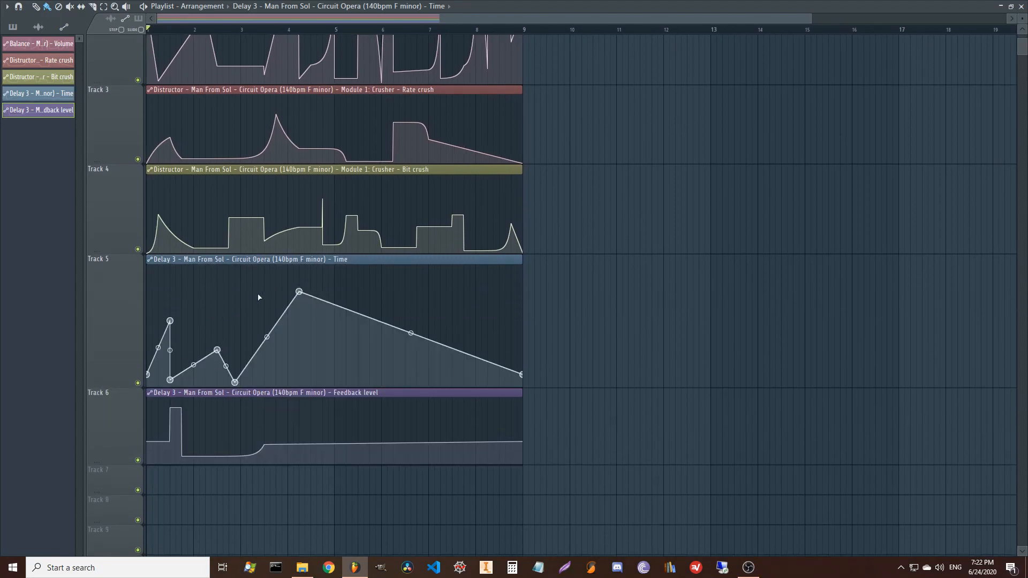
{"action": "left_click_drag", "start_coordinate": [266, 358], "coordinate": [266, 366]}
{"action": "key", "text": "space"}
{"action": "right_click", "coordinate": [300, 374]}
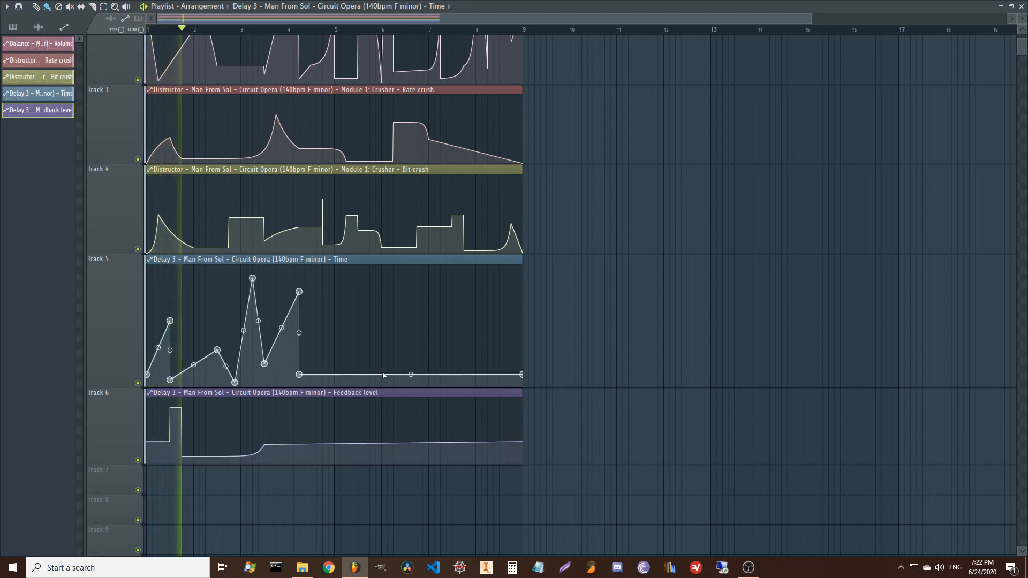
- Continue the jagged delay time automation with peaks near bars 6, 7 and 8 and low points between them
{"action": "right_click", "coordinate": [385, 367]}
{"action": "right_click", "coordinate": [329, 385]}
{"action": "right_click", "coordinate": [358, 379]}
{"action": "right_click", "coordinate": [381, 305]}
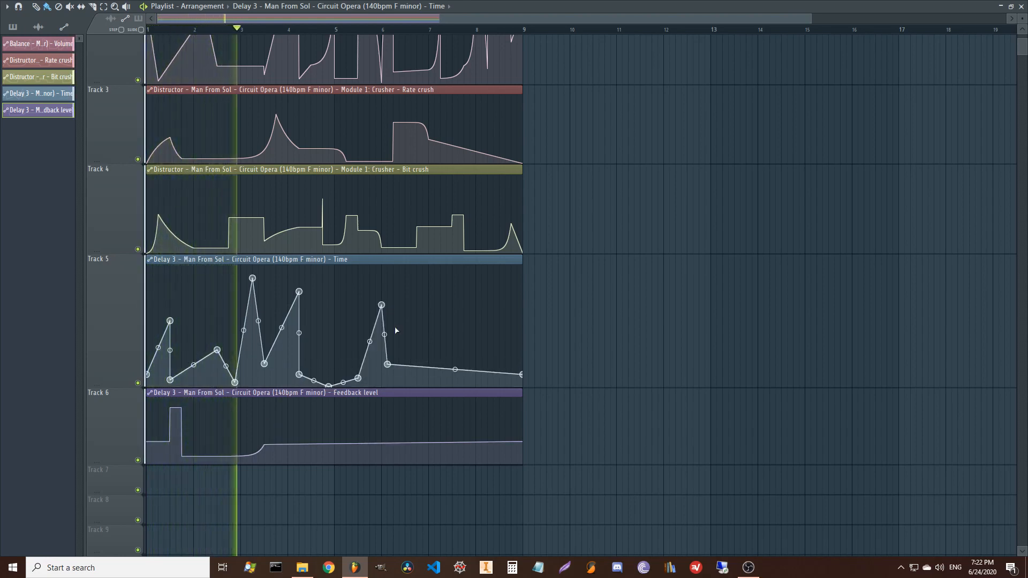
{"action": "right_click", "coordinate": [464, 333]}
{"action": "right_click", "coordinate": [447, 380]}
{"action": "right_click", "coordinate": [406, 386]}
{"action": "right_click", "coordinate": [434, 346]}
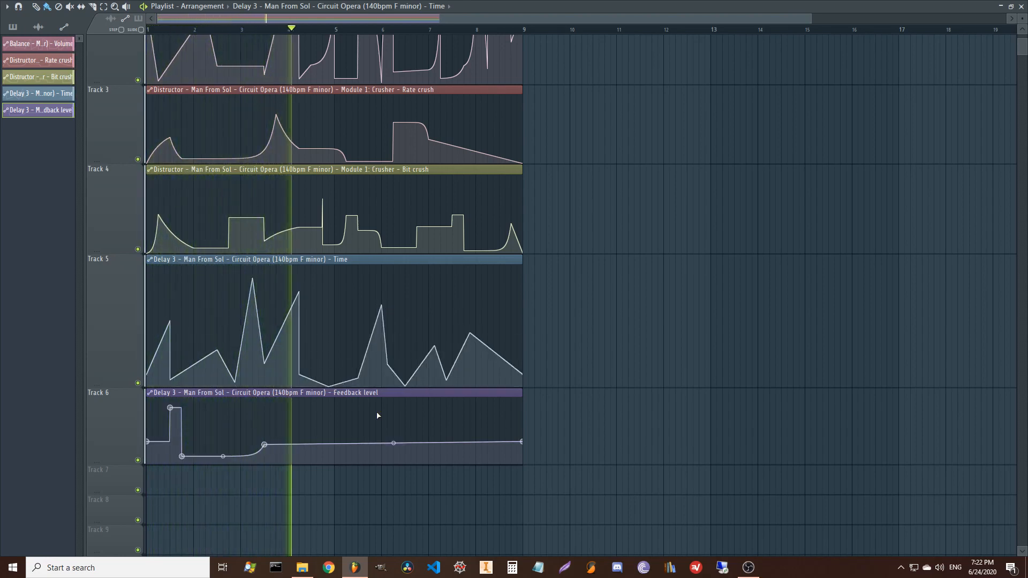
- Add feedback level peaks just after bar 5 and near bar 6.75, with low points around them
{"action": "right_click", "coordinate": [340, 417]}
{"action": "left_click_drag", "start_coordinate": [341, 417], "coordinate": [341, 420]}
{"action": "right_click", "coordinate": [334, 459]}
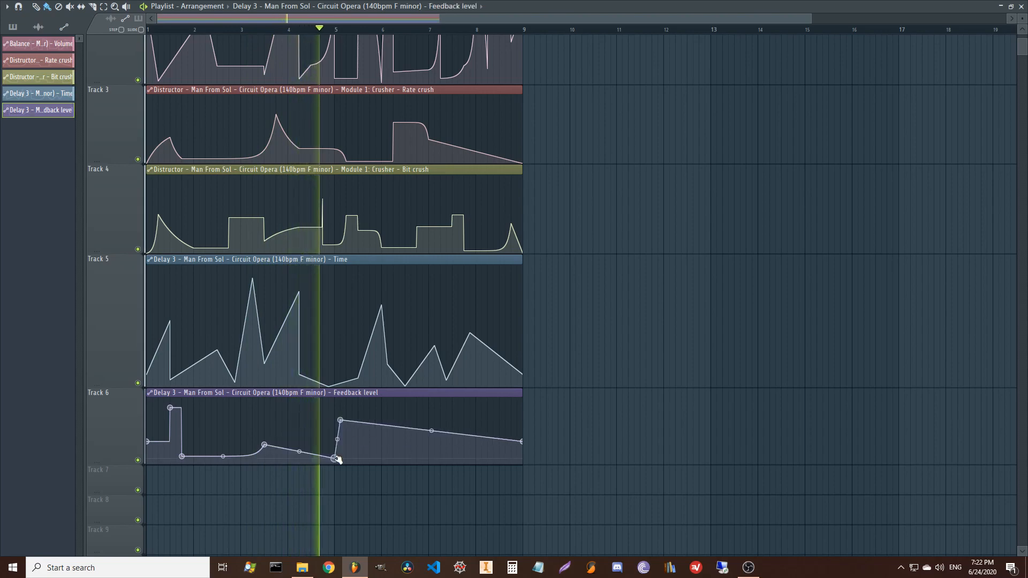
{"action": "right_click", "coordinate": [369, 456]}
{"action": "right_click", "coordinate": [417, 437]}
{"action": "right_click", "coordinate": [440, 454]}
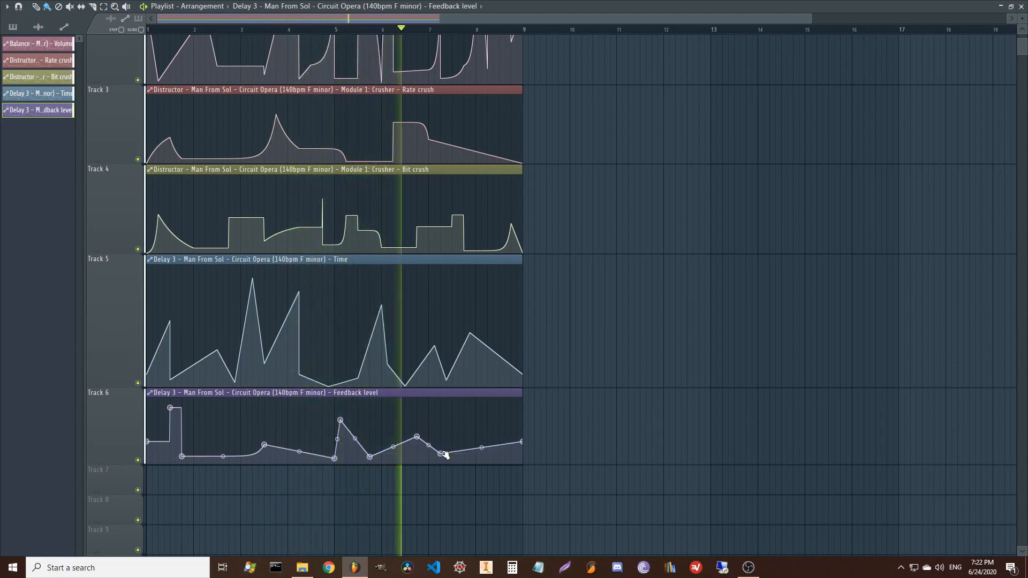
- Add a closing dip and peak between bars 8 and 9 in both the delay time and rate crush automation
{"action": "right_click", "coordinate": [482, 372]}
{"action": "right_click", "coordinate": [511, 345]}
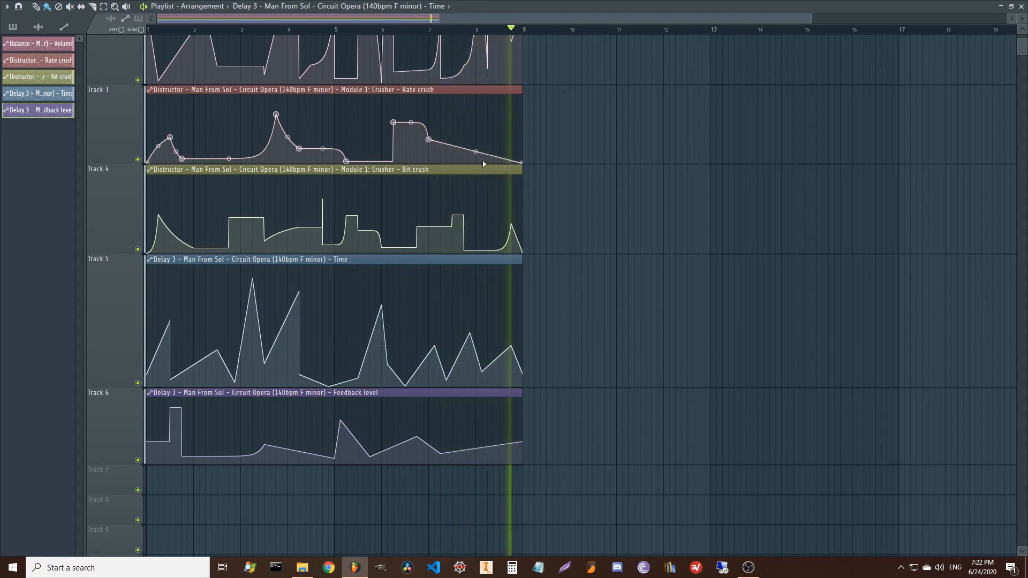
{"action": "right_click", "coordinate": [511, 137]}
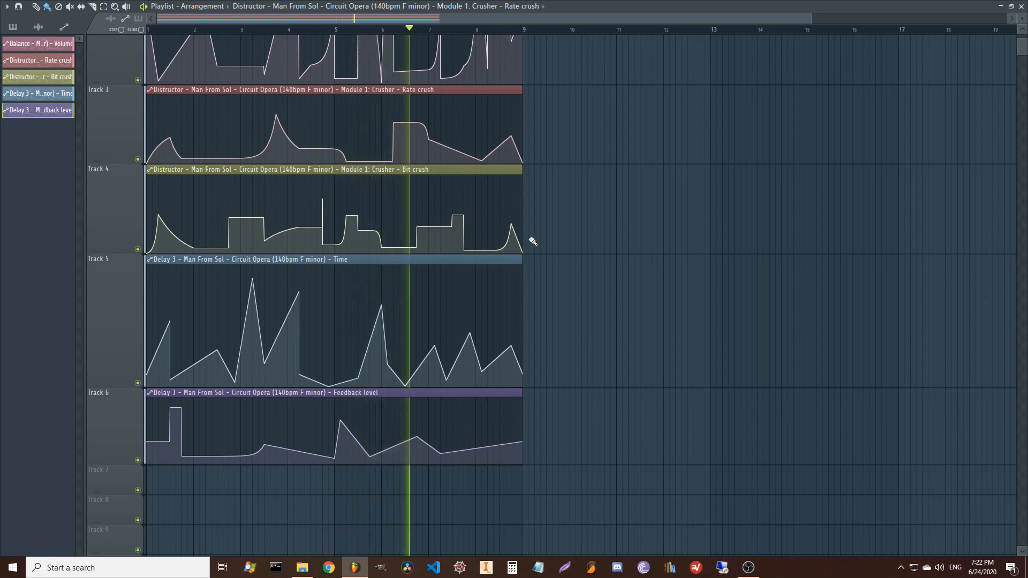
- Close the Fruity Delay 3 window and stop the song playback
{"action": "mouse_move", "coordinate": [339, 231]}
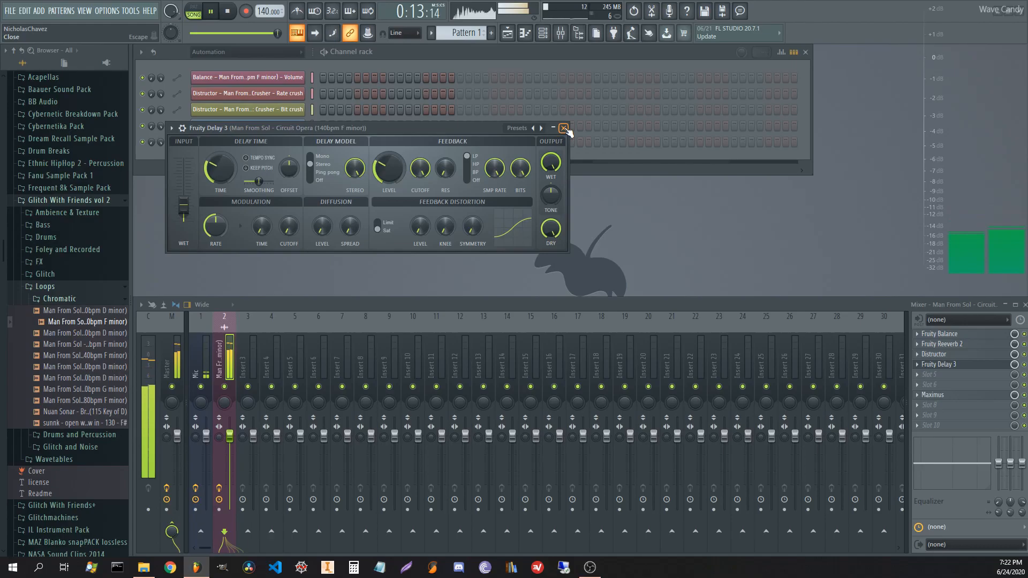
{"action": "left_click", "coordinate": [565, 129]}
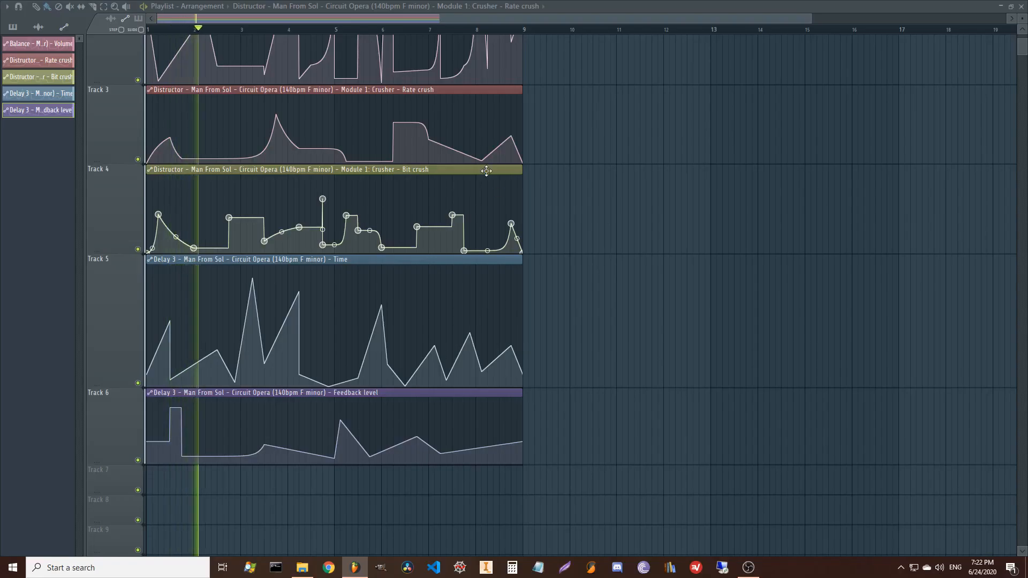
{"action": "key", "text": "space"}
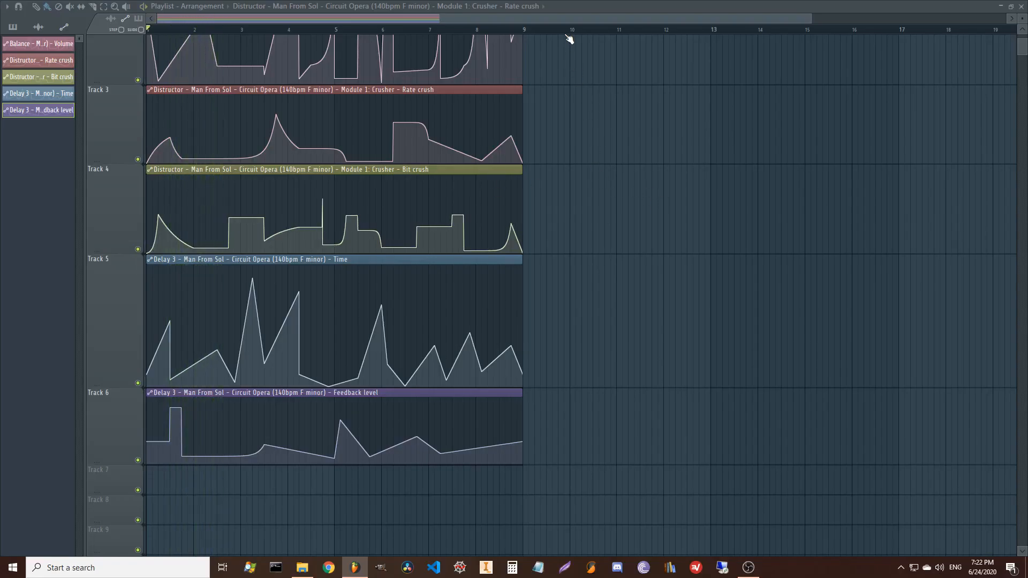
{"action": "scroll", "coordinate": [581, 147], "scroll_direction": "up", "scroll_amount": 1}
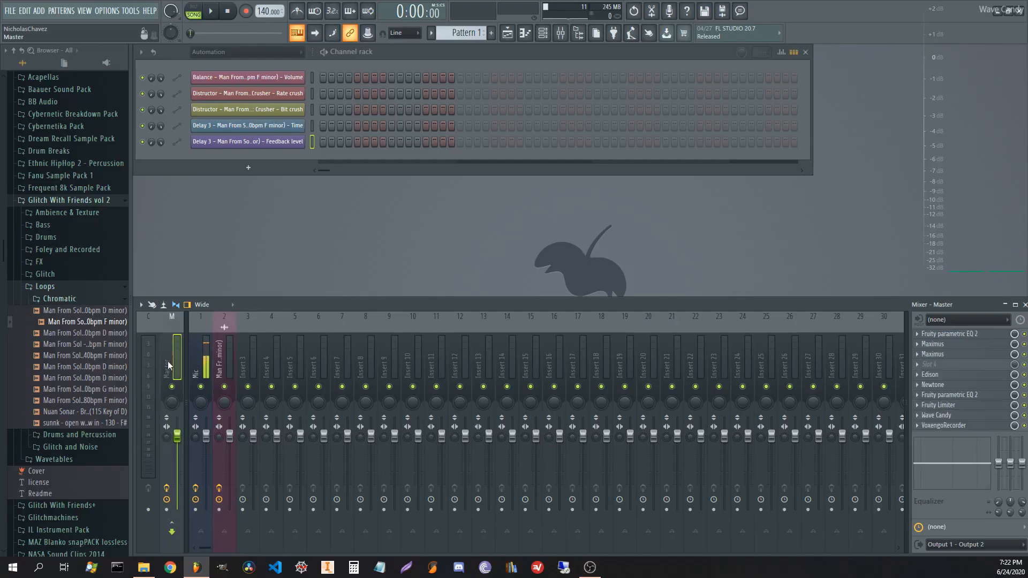
- Record the song playback with Edison on the master track and delete the short tail after the loop's end
{"action": "left_click", "coordinate": [947, 377]}
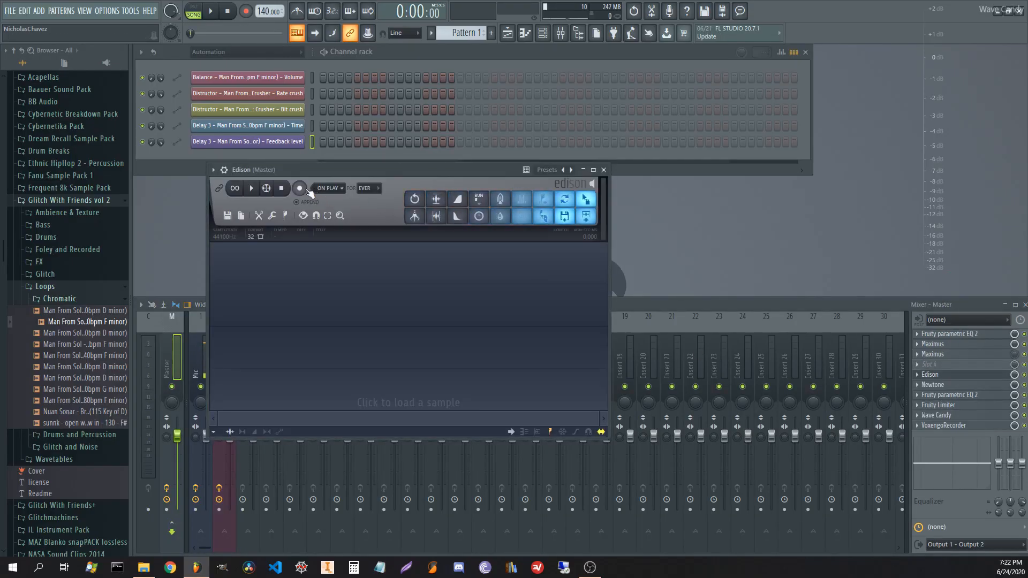
{"action": "left_click", "coordinate": [210, 14]}
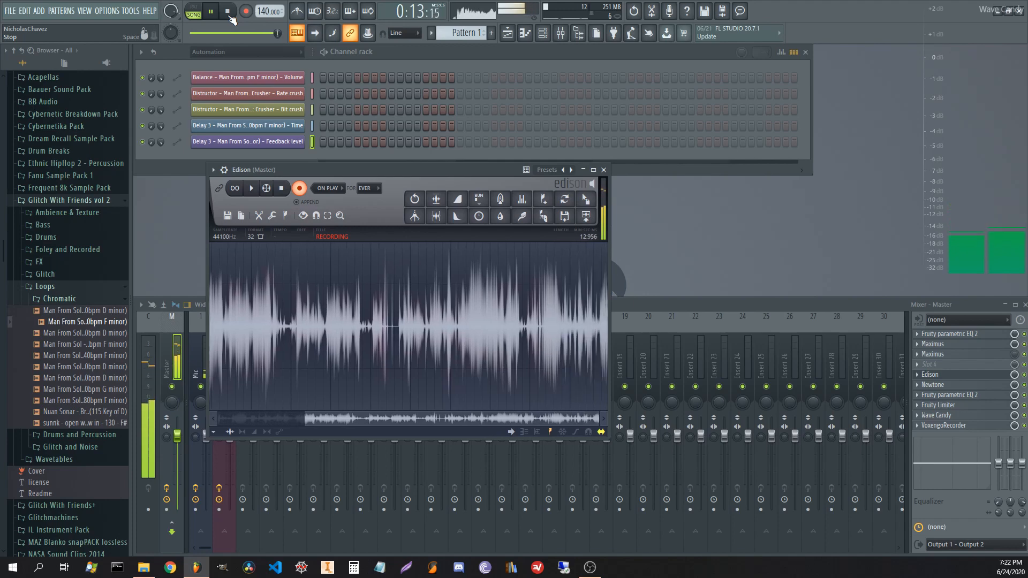
{"action": "left_click", "coordinate": [230, 17]}
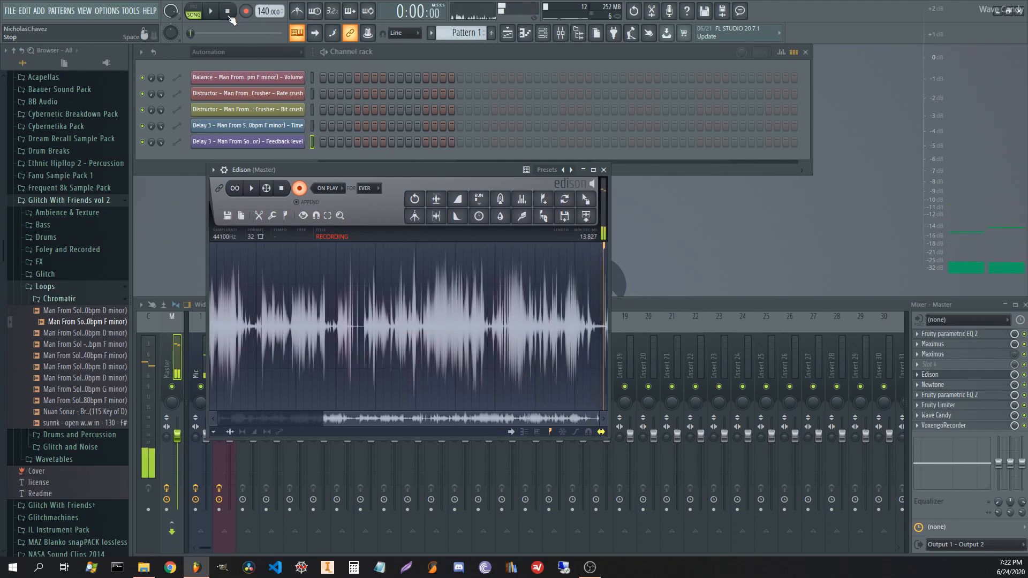
{"action": "left_click", "coordinate": [301, 190]}
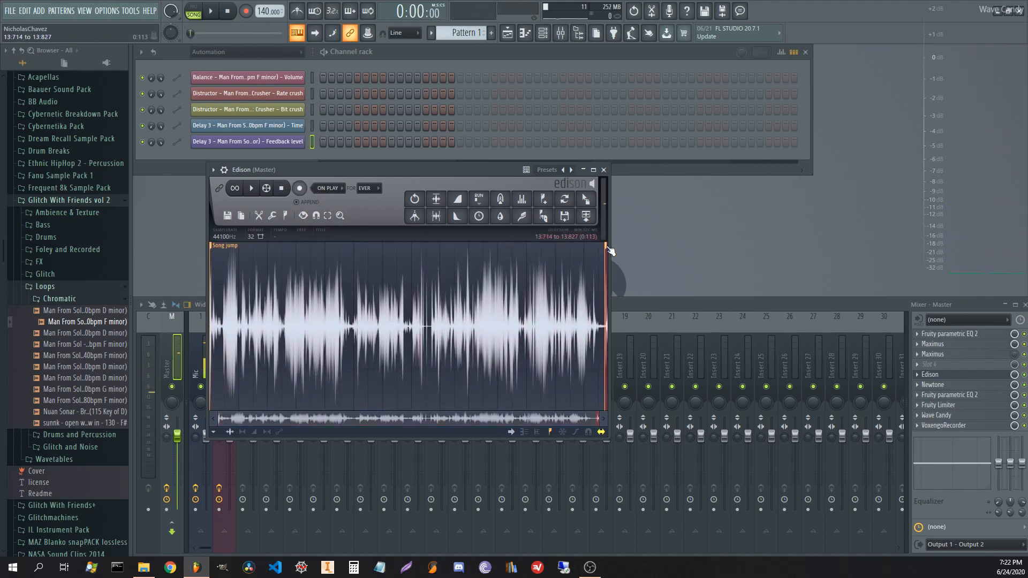
{"action": "key", "text": "Delete"}
- Place the Edison recording on Track 1 at bar 9, directly after the original loop, and close Edison
{"action": "left_click_drag", "start_coordinate": [586, 200], "coordinate": [540, 49]}
{"action": "left_click_drag", "start_coordinate": [614, 47], "coordinate": [615, 48]}
{"action": "scroll", "coordinate": [630, 33], "scroll_direction": "down", "scroll_amount": 5}
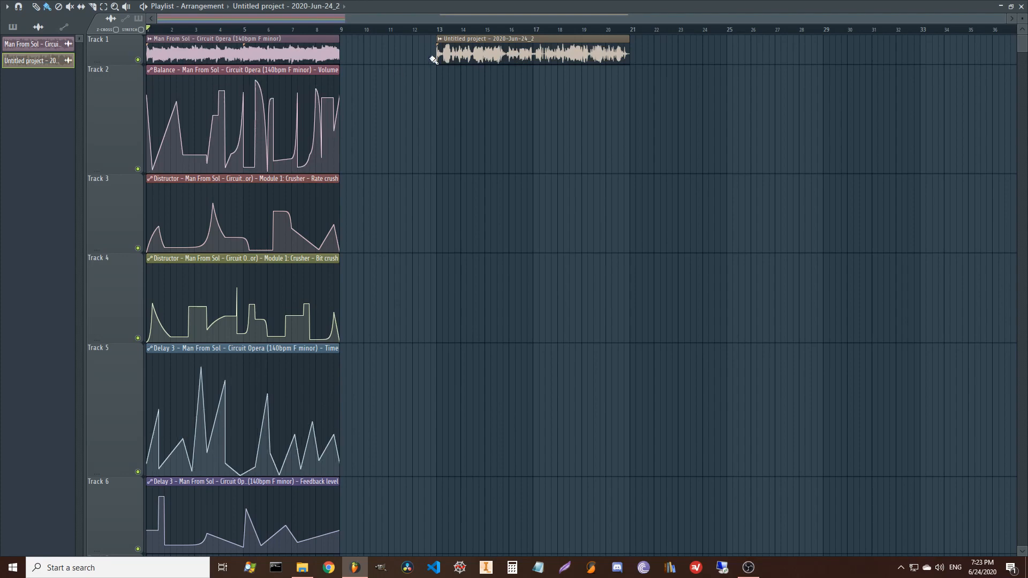
{"action": "left_click_drag", "start_coordinate": [456, 54], "coordinate": [361, 54]}
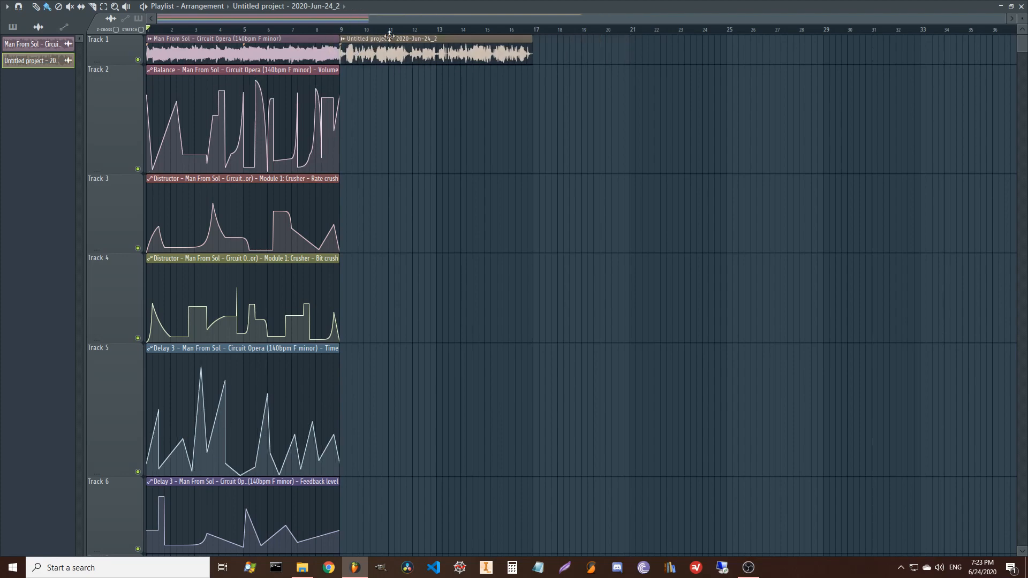
{"action": "scroll", "coordinate": [395, 39], "scroll_direction": "up", "scroll_amount": 1}
{"action": "scroll", "coordinate": [395, 39], "scroll_direction": "up", "scroll_amount": 1}
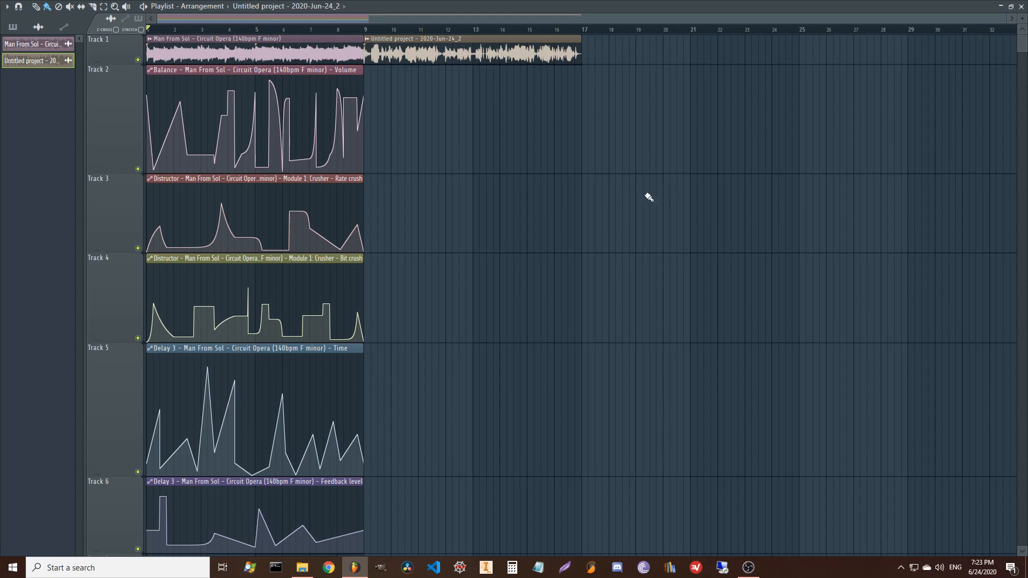
{"action": "mouse_move", "coordinate": [288, 161]}
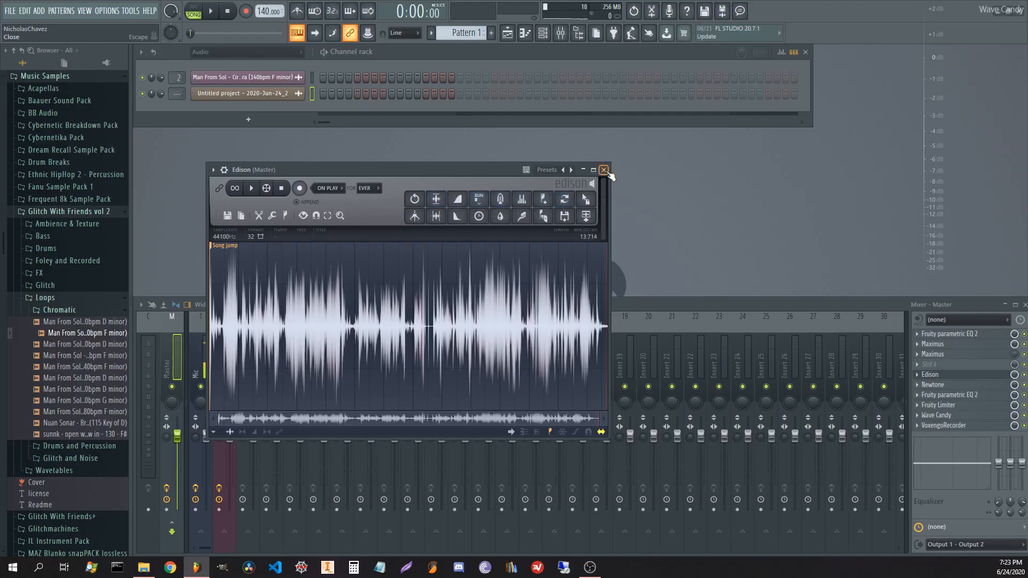
{"action": "left_click", "coordinate": [605, 171]}
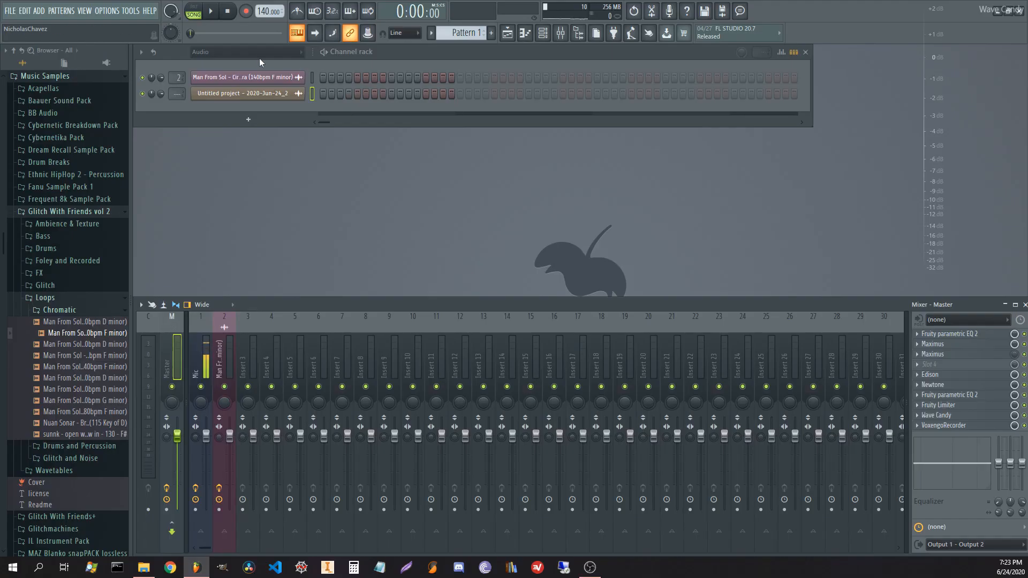
- Open Fruity Granulizer from the Fuckery channel group and load the recorded audio clip into it as its sample
{"action": "left_click", "coordinate": [259, 52]}
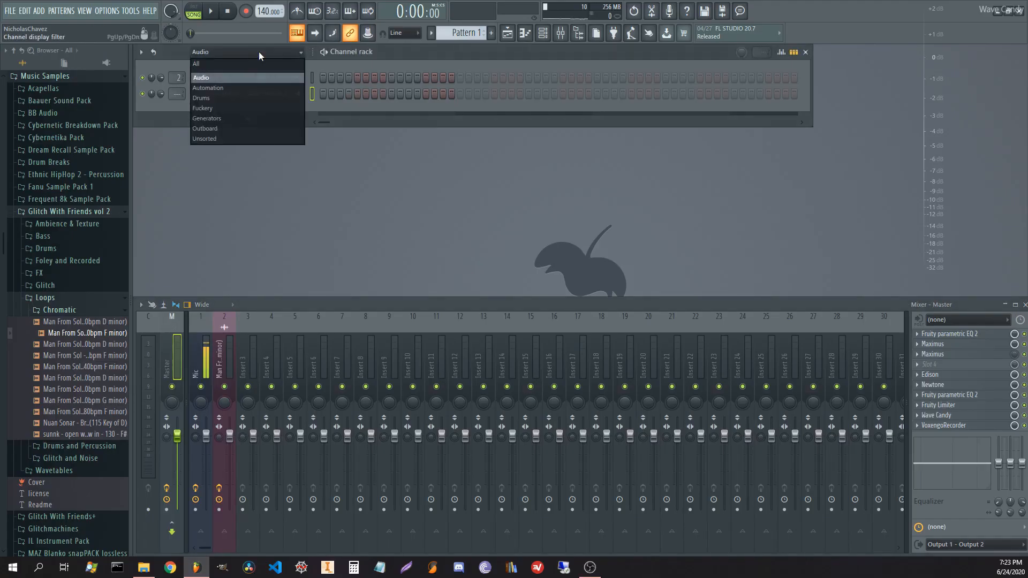
{"action": "left_click", "coordinate": [236, 113]}
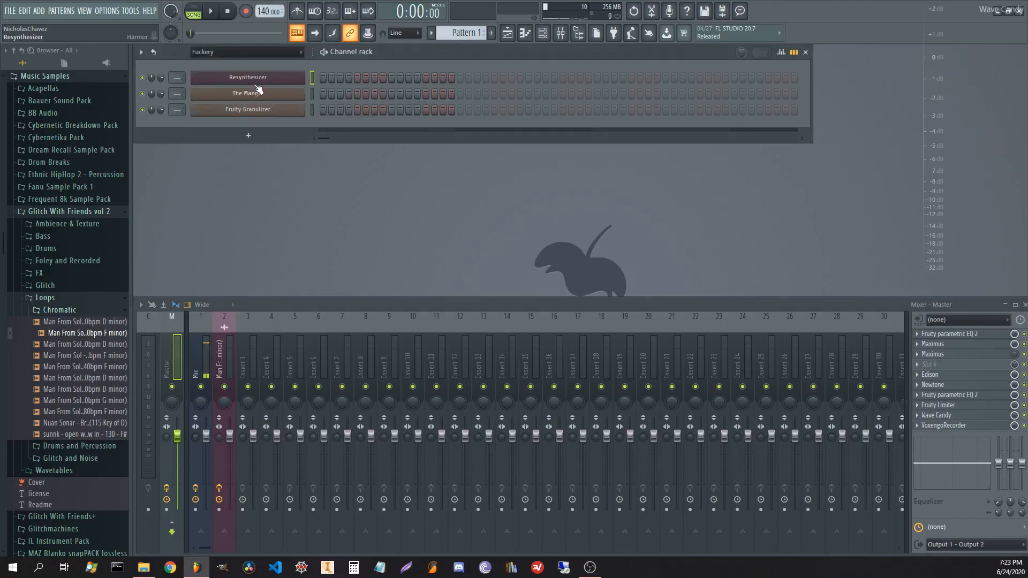
{"action": "left_click", "coordinate": [280, 112]}
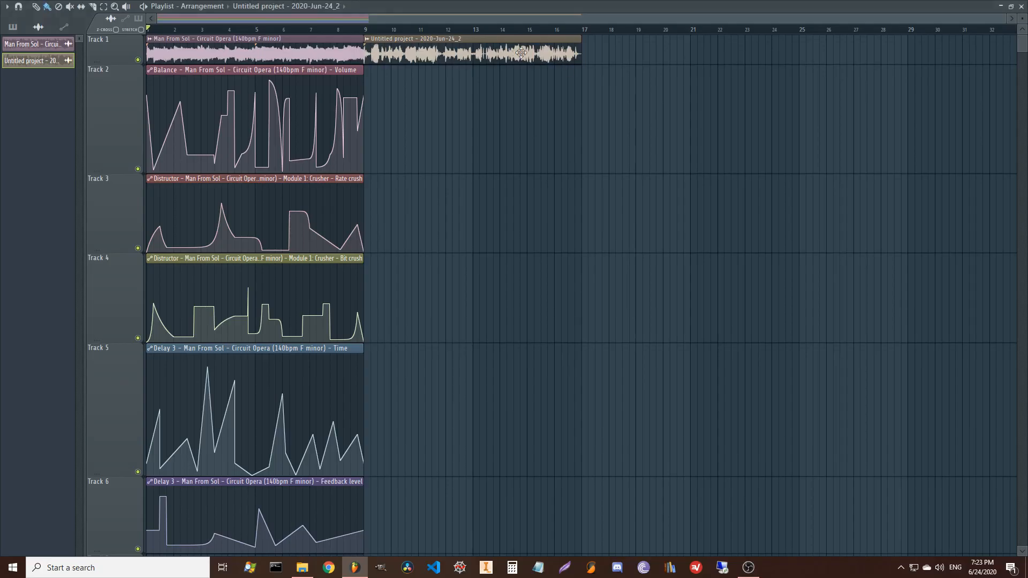
{"action": "double_click", "coordinate": [512, 53]}
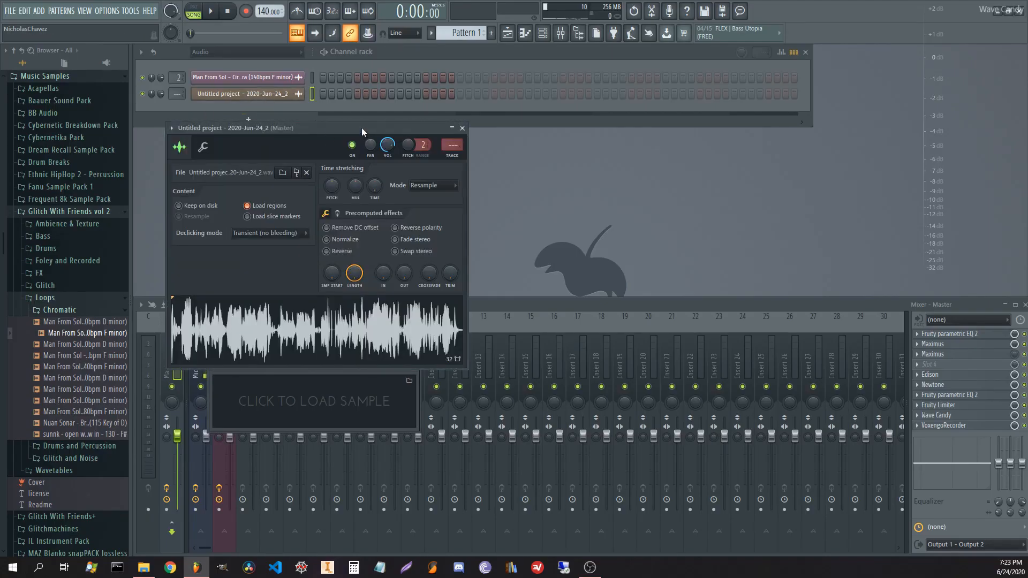
{"action": "left_click_drag", "start_coordinate": [362, 132], "coordinate": [783, 131]}
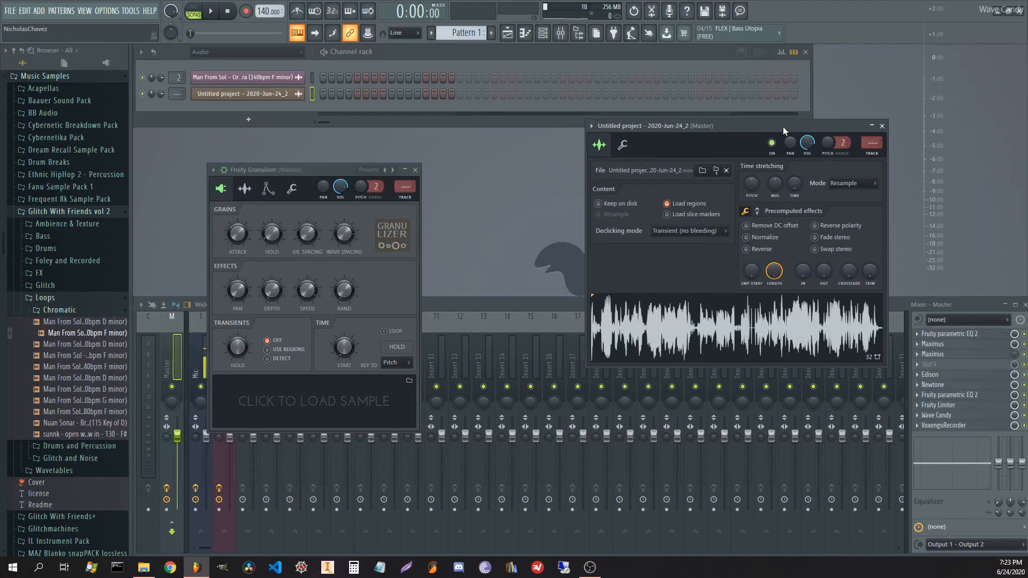
{"action": "left_click_drag", "start_coordinate": [708, 316], "coordinate": [321, 402]}
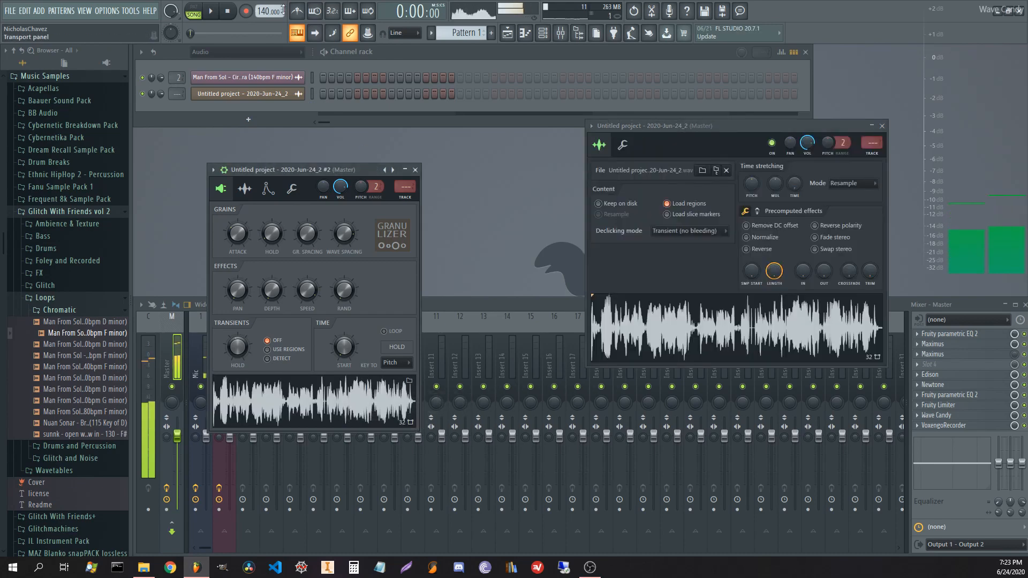
- Stop playback and select bars 17 to 25 in the playlist, where Pattern 1 sits on Track 1
{"action": "left_click", "coordinate": [225, 11]}
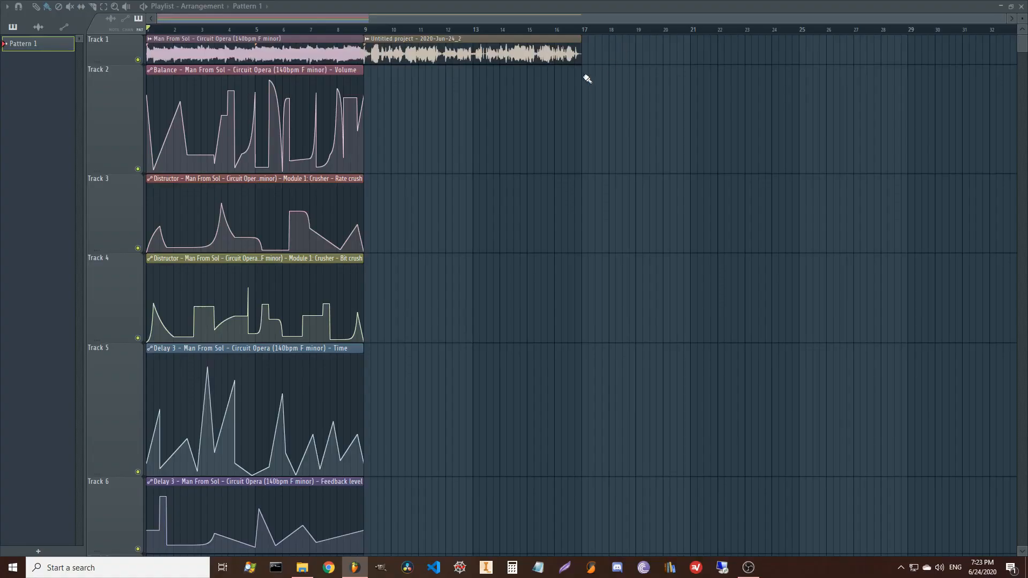
{"action": "left_click_drag", "start_coordinate": [585, 76], "coordinate": [802, 70]}
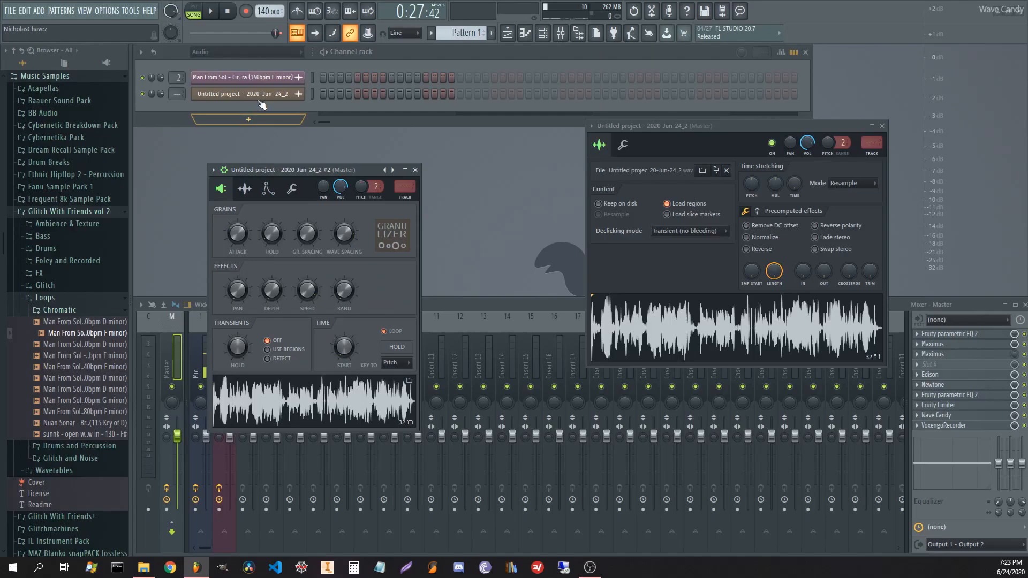
- Draw an eight-bar C5 note from bar 1 to bar 9 in the piano roll of the Granulizer channel
{"action": "left_click", "coordinate": [275, 53]}
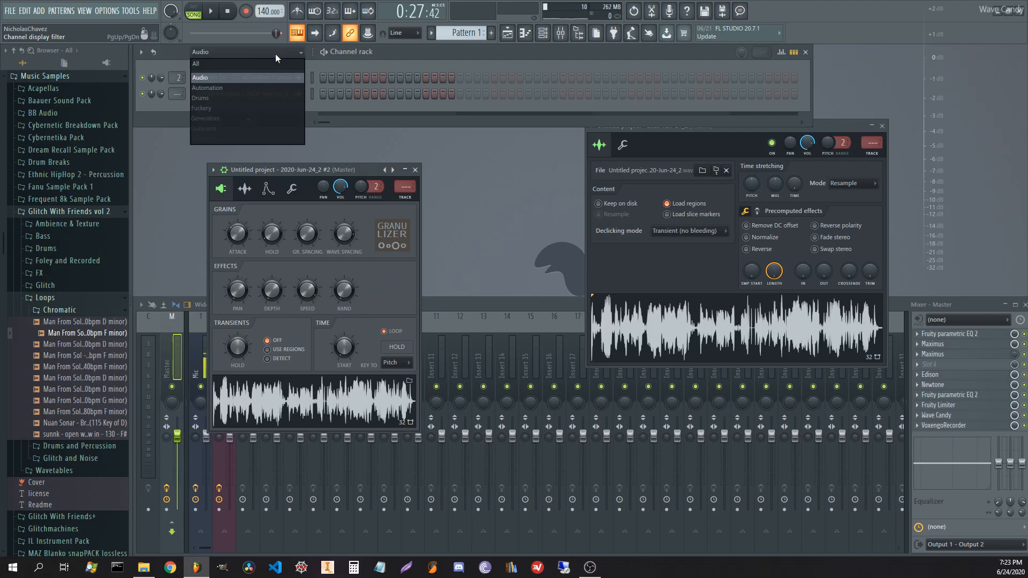
{"action": "left_click", "coordinate": [250, 107]}
{"action": "right_click", "coordinate": [288, 113]}
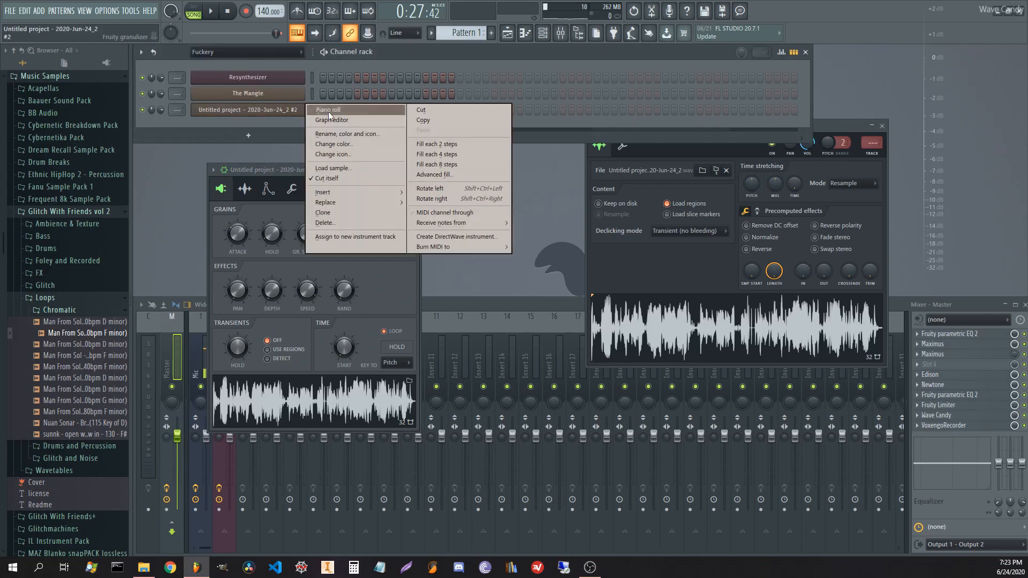
{"action": "left_click", "coordinate": [328, 112]}
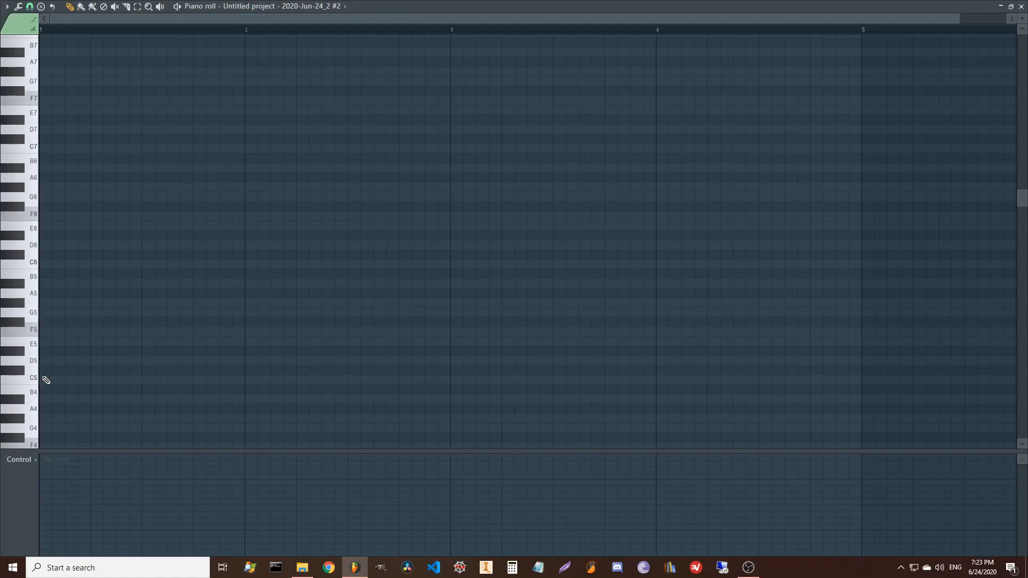
{"action": "left_click_drag", "start_coordinate": [63, 381], "coordinate": [818, 377]}
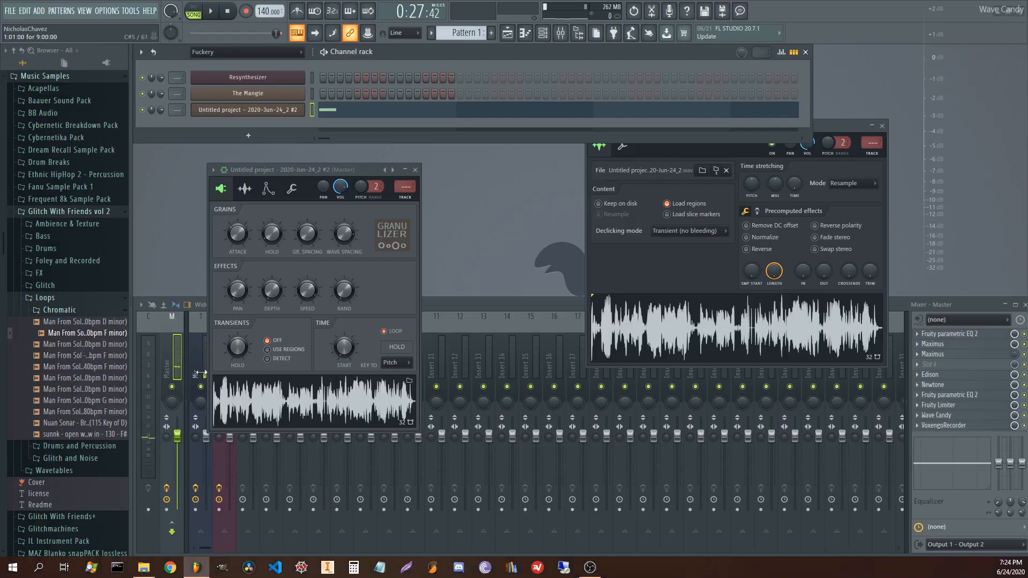
{"action": "left_click_drag", "start_coordinate": [892, 380], "coordinate": [862, 380]}
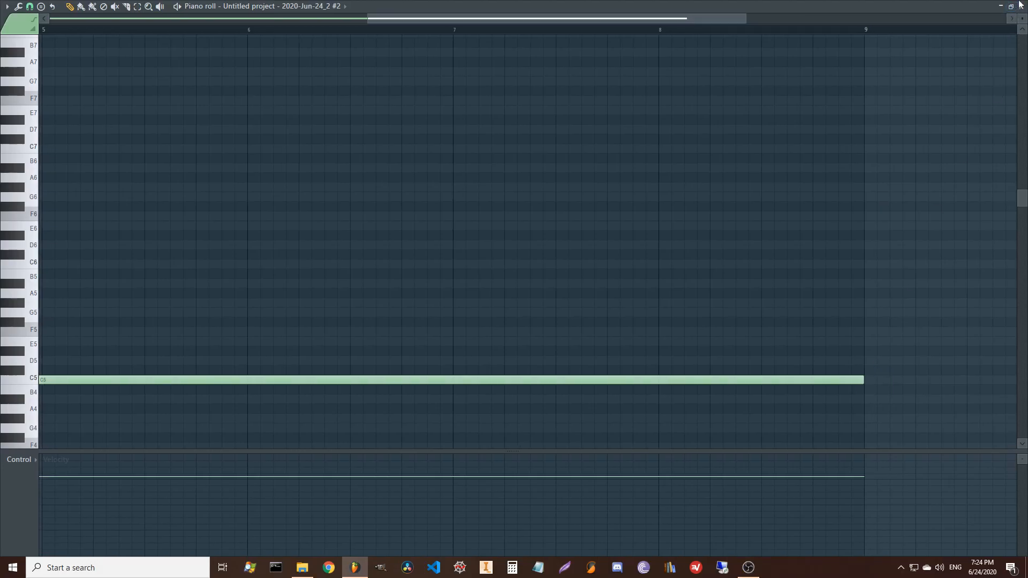
{"action": "left_click", "coordinate": [1020, 5]}
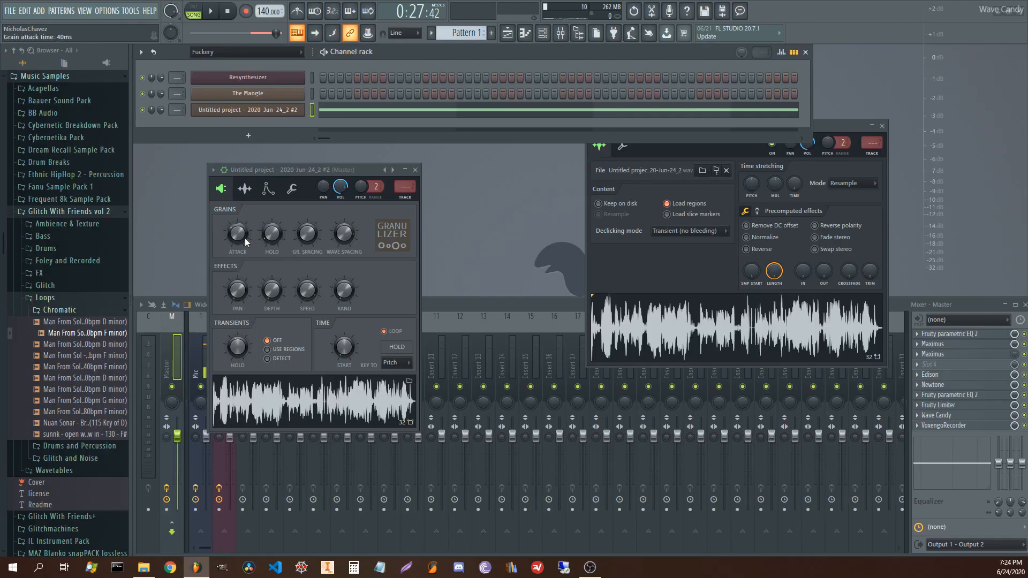
- Create automation clips for the Granulizer's grain attack, hold, grain spacing and wave spacing
{"action": "right_click", "coordinate": [246, 240]}
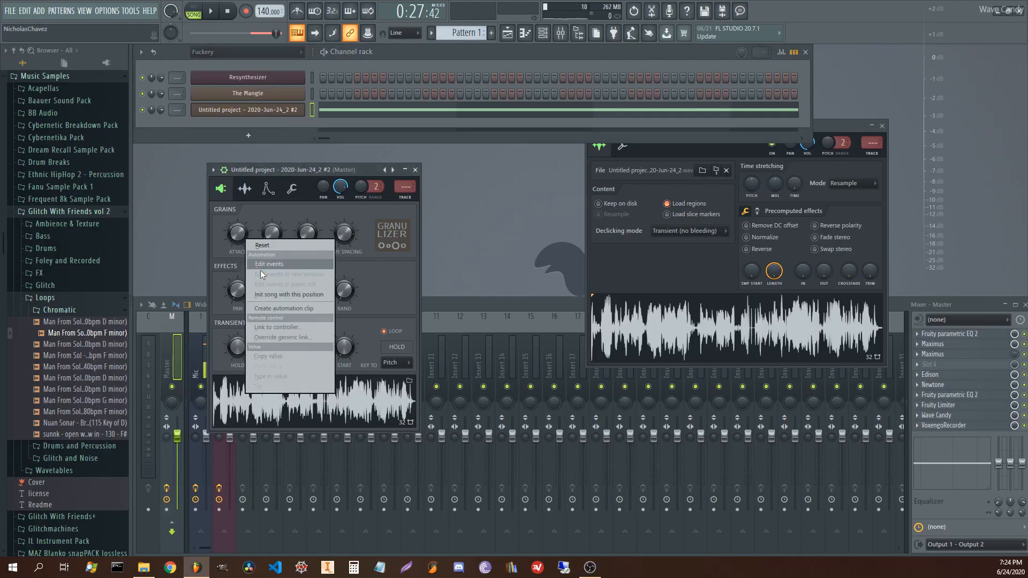
{"action": "left_click", "coordinate": [274, 307]}
{"action": "right_click", "coordinate": [271, 232]}
{"action": "left_click", "coordinate": [310, 300]}
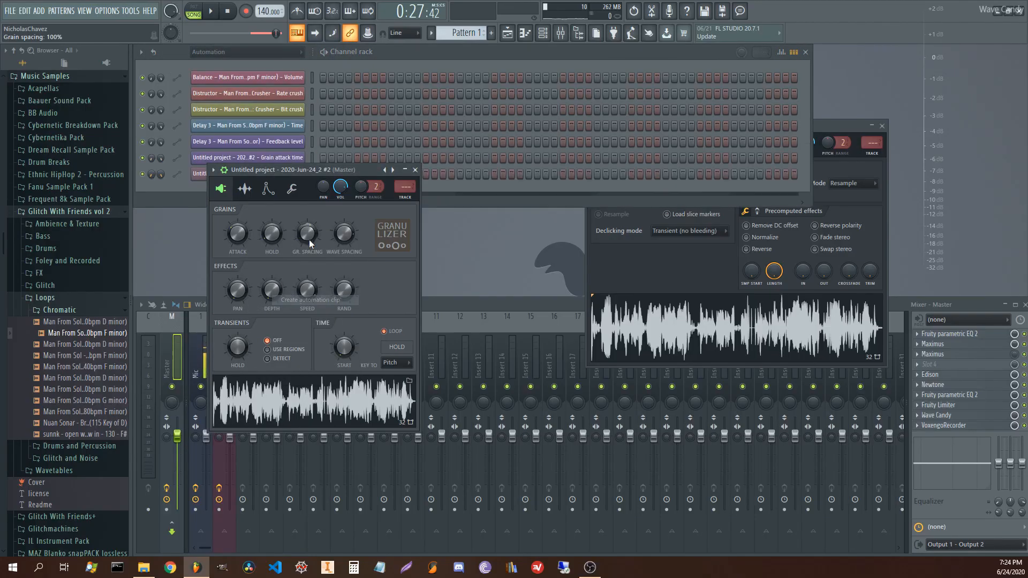
{"action": "right_click", "coordinate": [309, 237]}
{"action": "left_click", "coordinate": [328, 305]}
{"action": "right_click", "coordinate": [352, 240]}
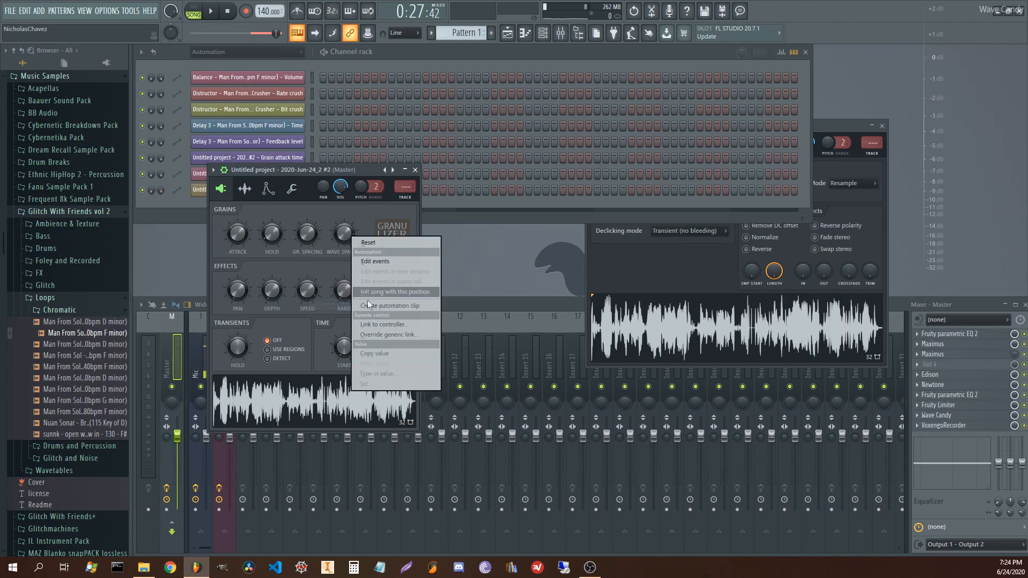
{"action": "left_click", "coordinate": [375, 305]}
- Draw jagged grain spacing automation with a low just after bar 17, peaks near bars 18, 18.5, 19 and 20.25, and low points between them
{"action": "key", "text": "F5"}
{"action": "scroll", "coordinate": [641, 39], "scroll_direction": "up", "scroll_amount": 1}
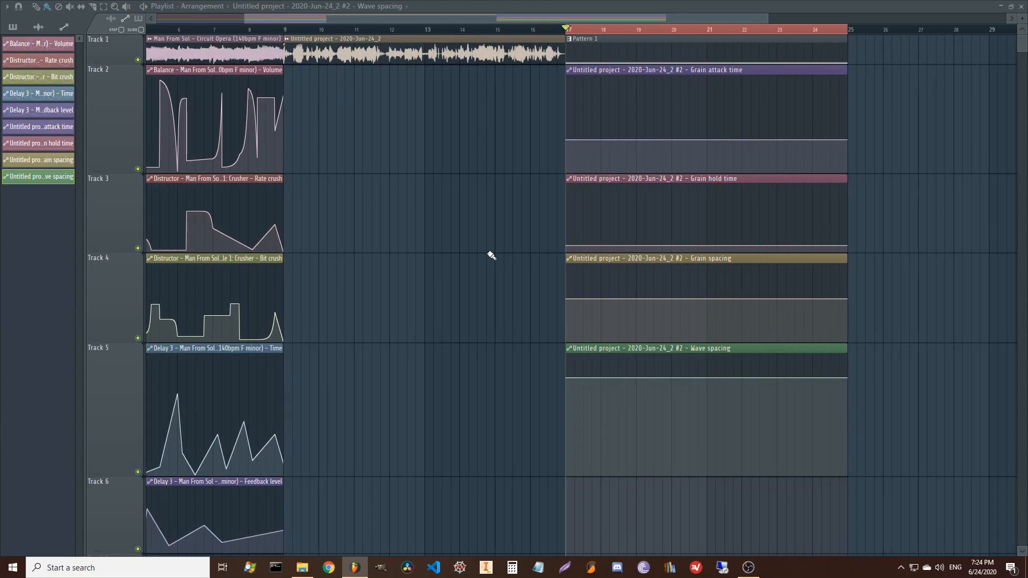
{"action": "scroll", "coordinate": [489, 255], "scroll_direction": "right", "scroll_amount": 1}
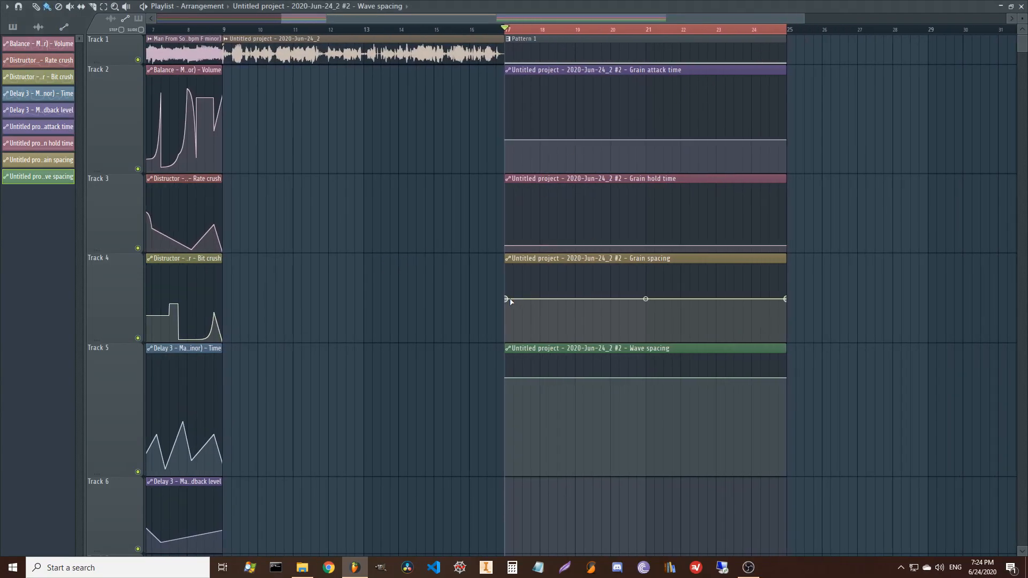
{"action": "left_click_drag", "start_coordinate": [510, 300], "coordinate": [508, 291]}
{"action": "right_click", "coordinate": [515, 338]}
{"action": "right_click", "coordinate": [540, 320]}
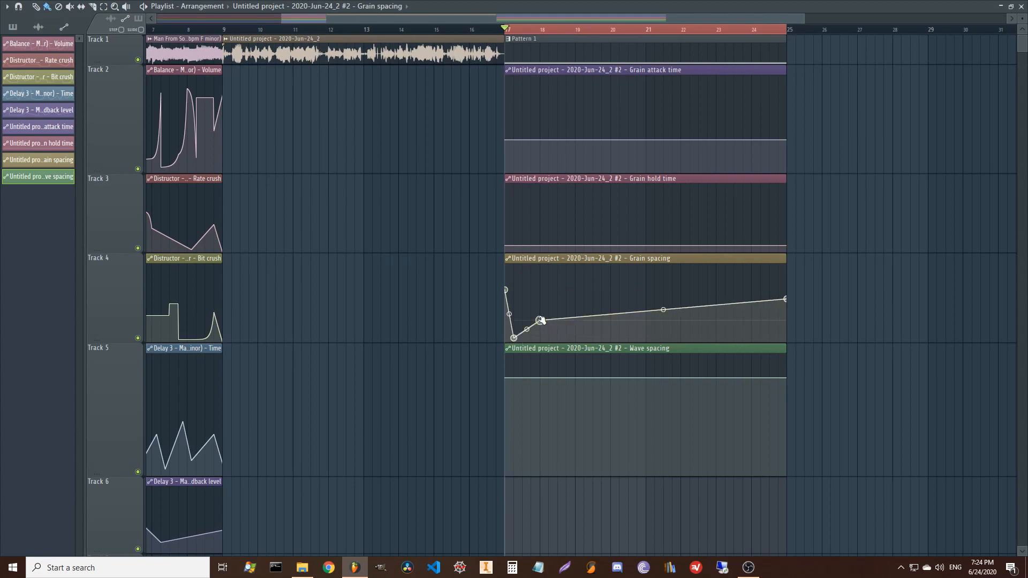
{"action": "right_click", "coordinate": [541, 338]}
{"action": "right_click", "coordinate": [575, 301]}
{"action": "left_click_drag", "start_coordinate": [575, 302], "coordinate": [577, 282]}
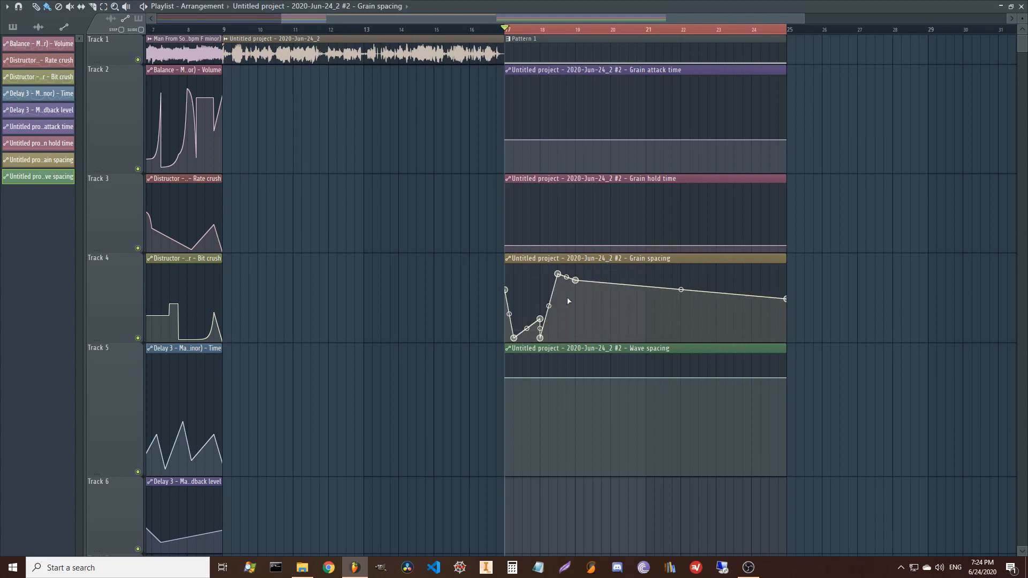
{"action": "left_click_drag", "start_coordinate": [558, 331], "coordinate": [558, 335]}
{"action": "right_click", "coordinate": [583, 335]}
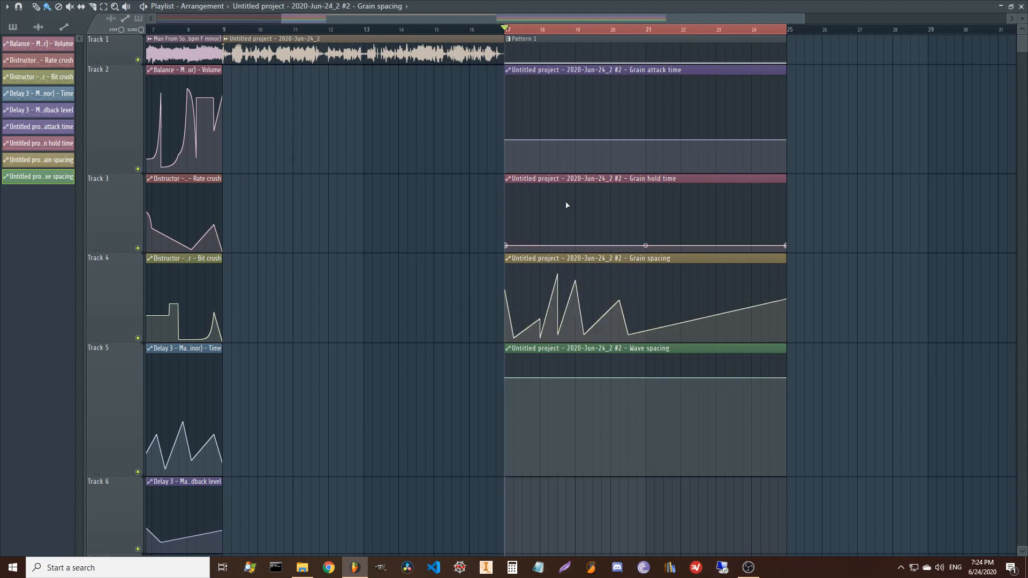
- Draw jagged grain hold time automation with a high start, a low just after bar 17, and peaks near bars 19.25, 20.5, 22.25, 23.5 and 24.5
{"action": "left_click_drag", "start_coordinate": [505, 245], "coordinate": [506, 208]}
{"action": "right_click", "coordinate": [513, 250]}
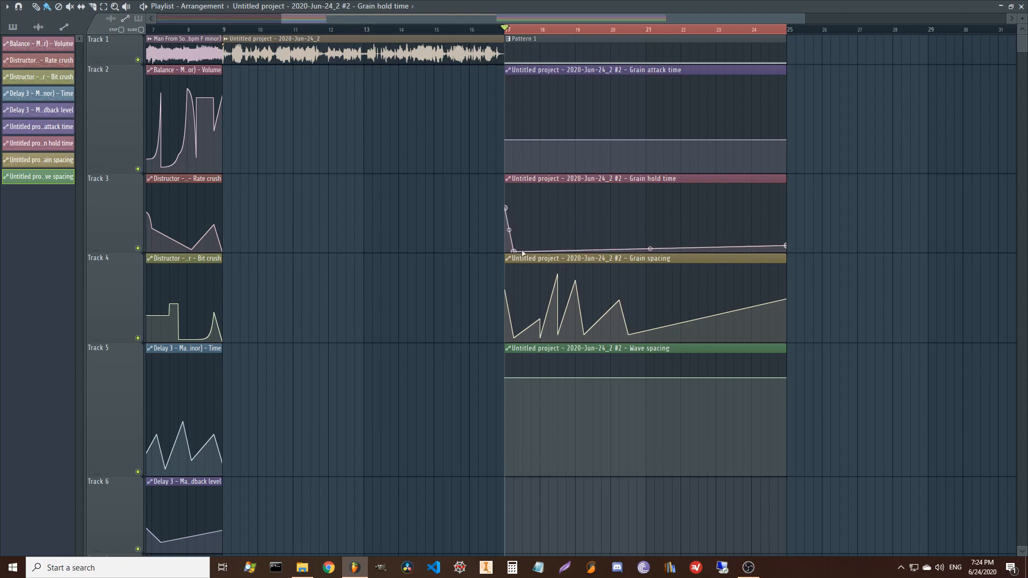
{"action": "right_click", "coordinate": [566, 243]}
{"action": "right_click", "coordinate": [629, 198]}
{"action": "right_click", "coordinate": [629, 234]}
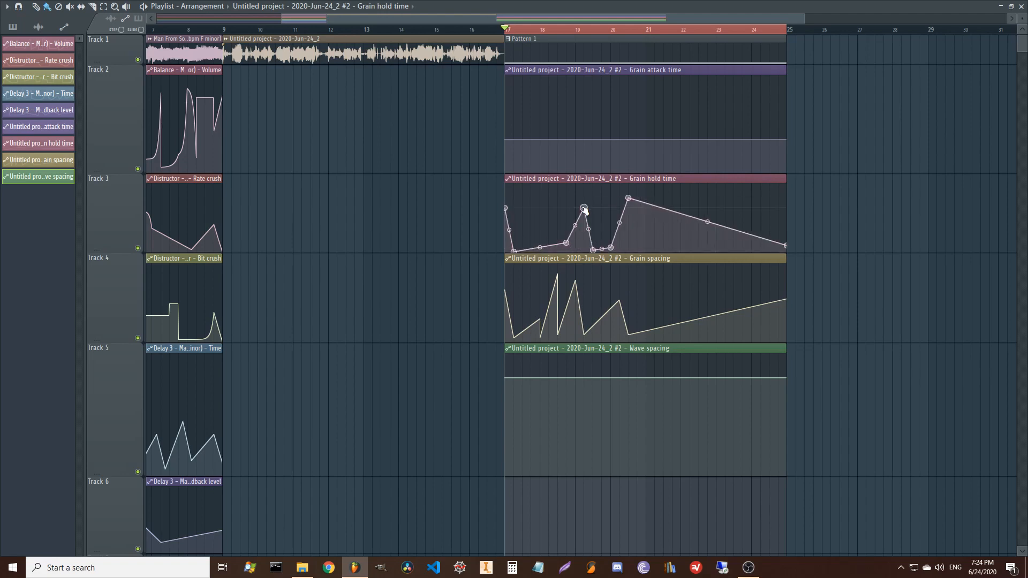
{"action": "right_click", "coordinate": [681, 250]}
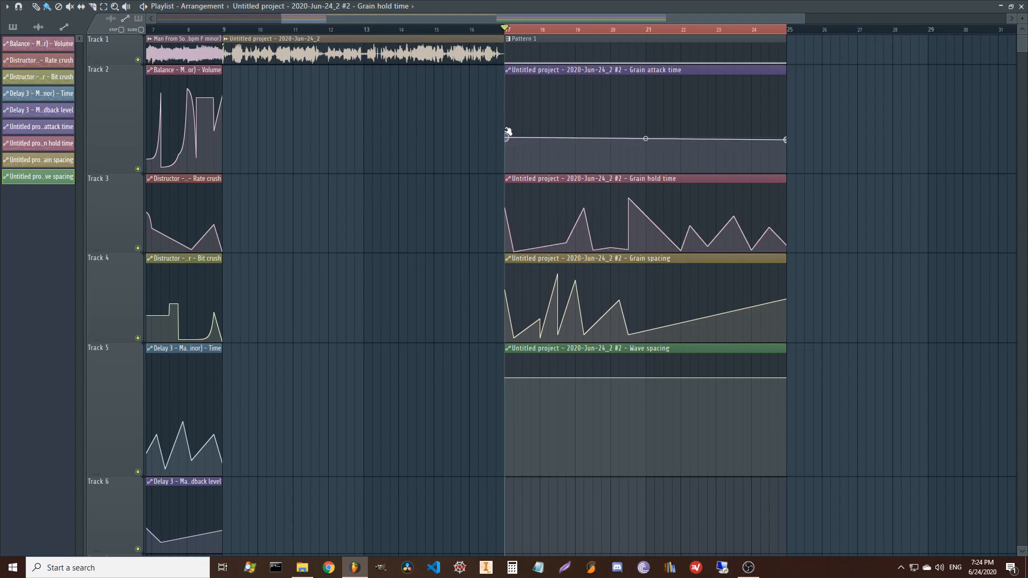
- Draw zigzag grain attack time automation from a raised start, with peaks near bars 18, 20.5, 21.5, 23 and 24.25 and lows between them
{"action": "left_click_drag", "start_coordinate": [506, 137], "coordinate": [505, 112]}
{"action": "right_click", "coordinate": [508, 154]}
{"action": "right_click", "coordinate": [540, 142]}
{"action": "right_click", "coordinate": [576, 172]}
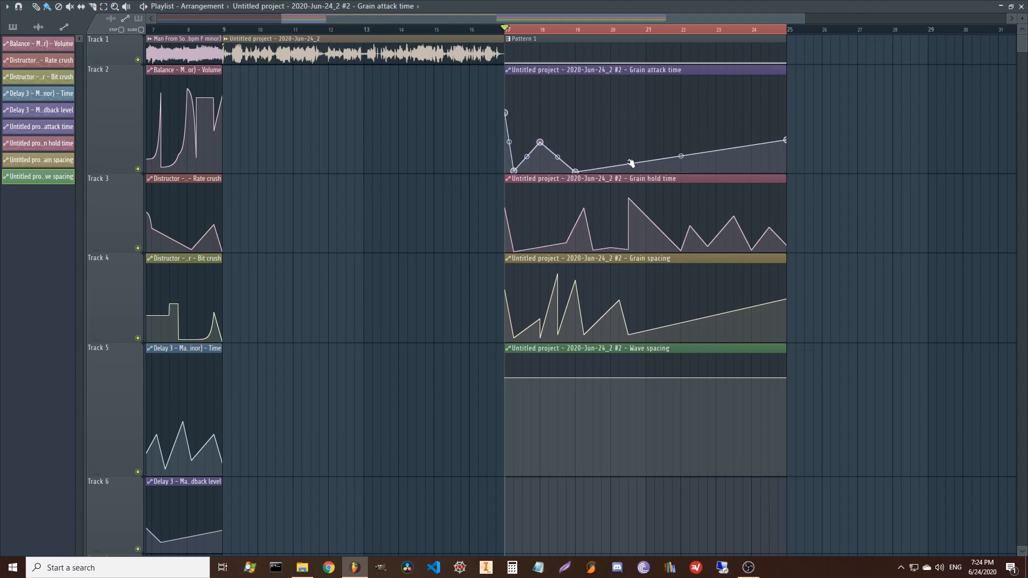
{"action": "right_click", "coordinate": [655, 168]}
{"action": "right_click", "coordinate": [725, 164]}
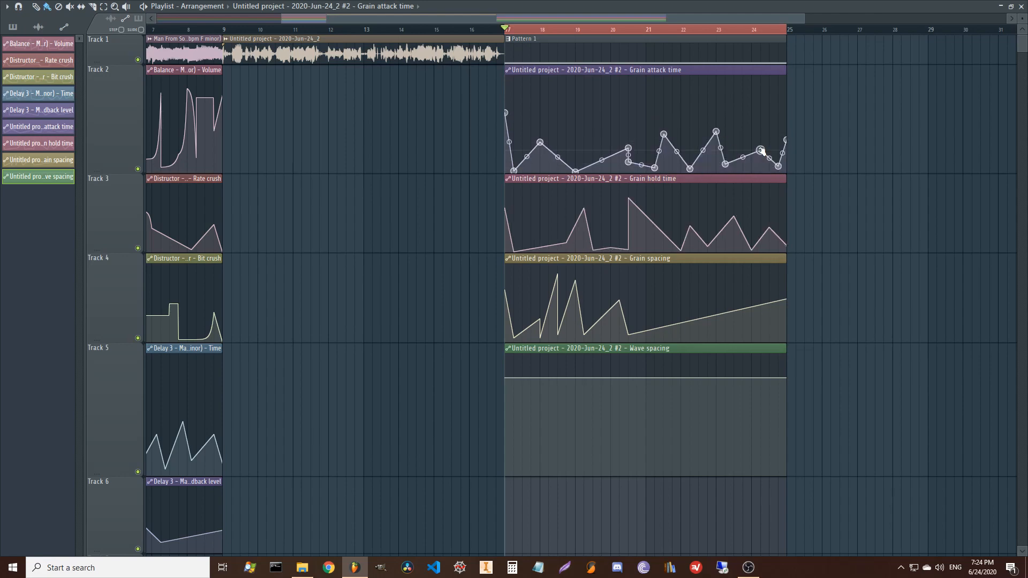
- Draw spiky wave spacing automation peaking near bars 17.25, 18.5, 19.25, 21, 22 and 22.75, and flatten the bar 23.5 peak during playback
{"action": "left_click_drag", "start_coordinate": [507, 379], "coordinate": [507, 463]}
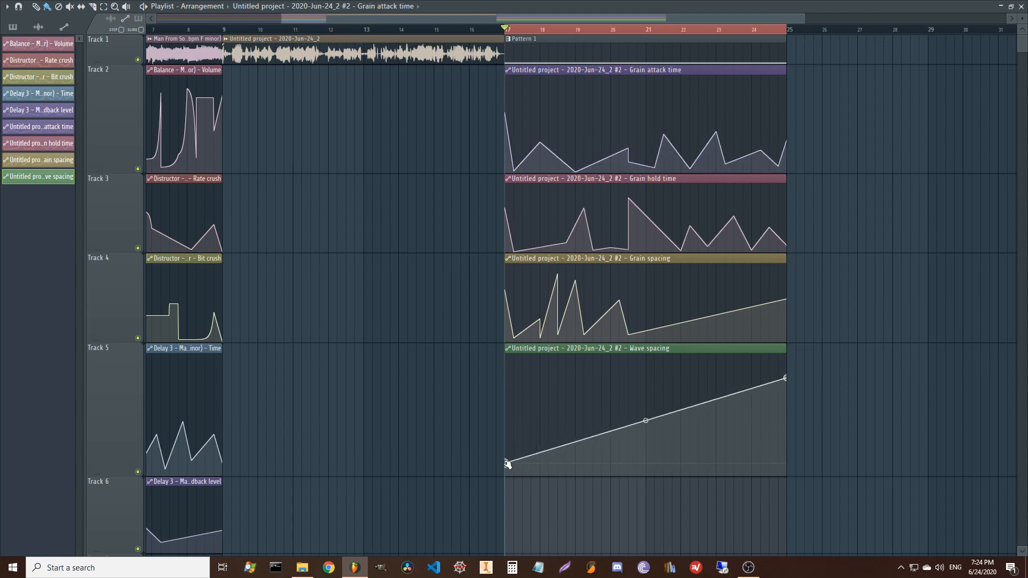
{"action": "right_click", "coordinate": [514, 378]}
{"action": "right_click", "coordinate": [523, 457]}
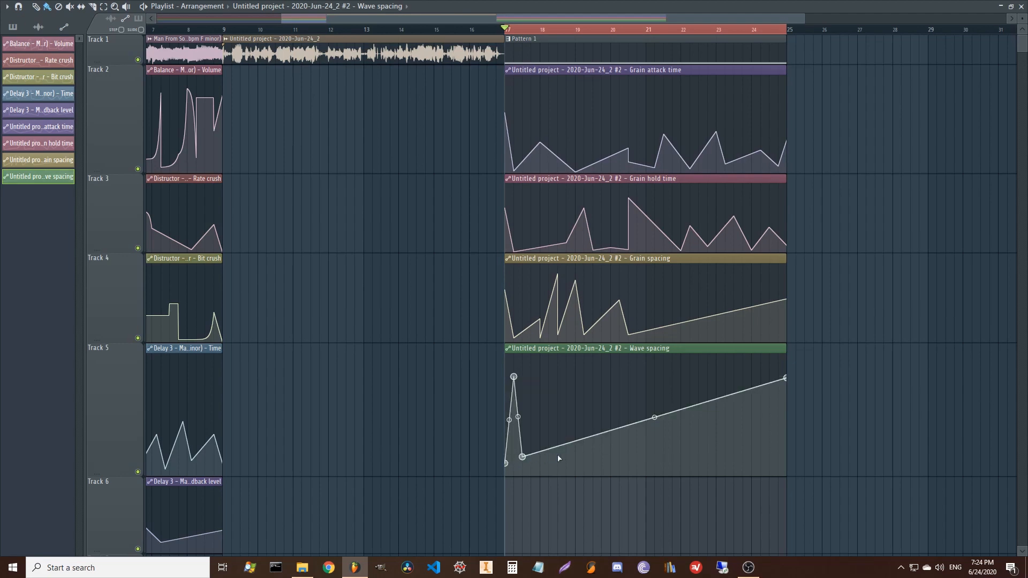
{"action": "right_click", "coordinate": [584, 455]}
{"action": "right_click", "coordinate": [611, 469]}
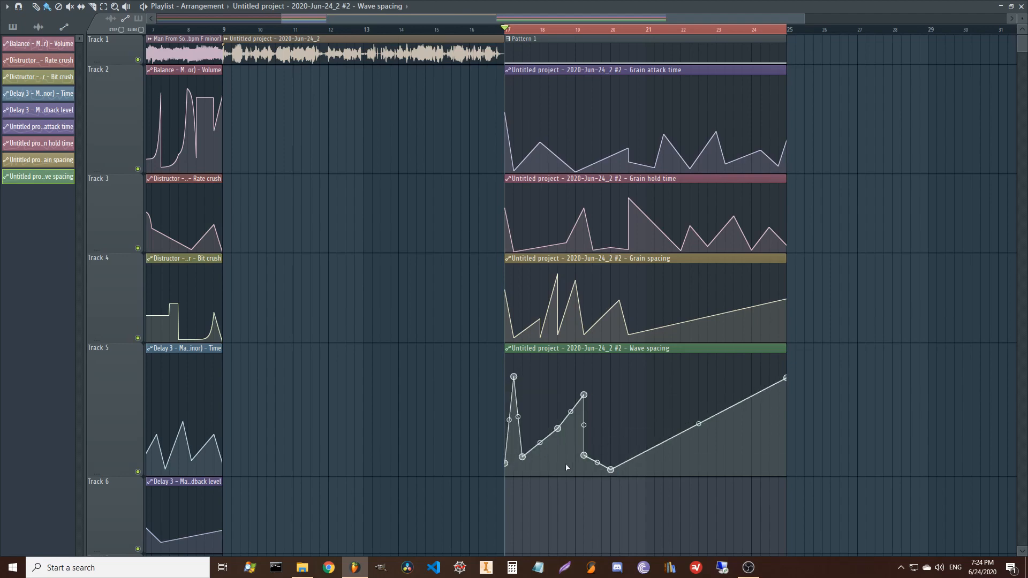
{"action": "right_click", "coordinate": [566, 464]}
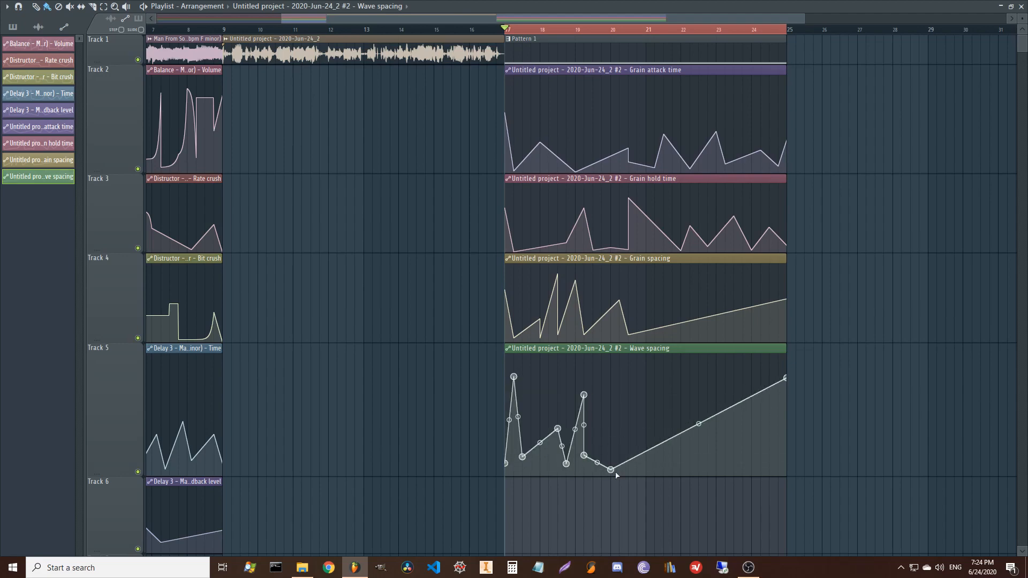
{"action": "right_click", "coordinate": [680, 397]}
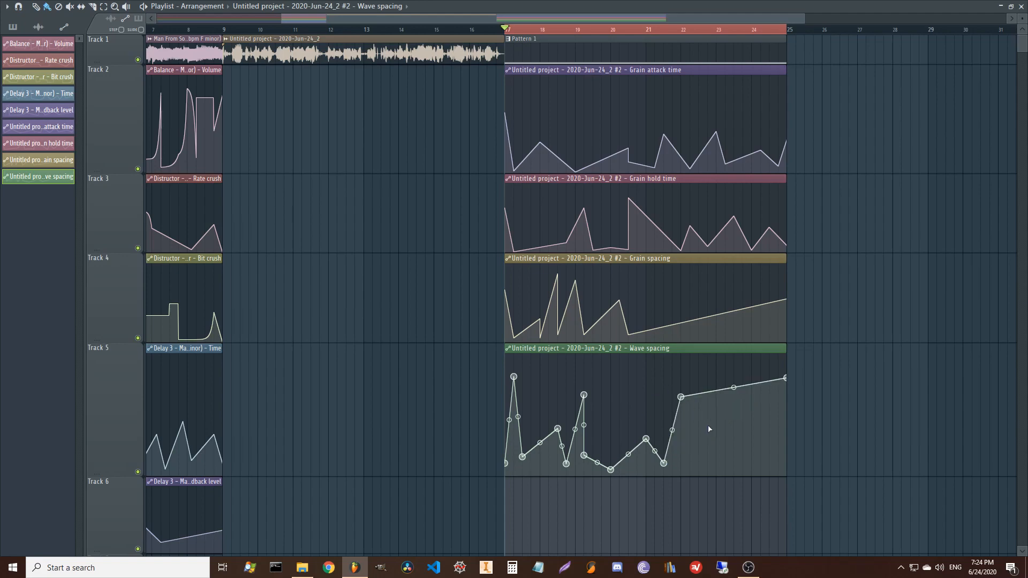
{"action": "right_click", "coordinate": [768, 470]}
{"action": "right_click", "coordinate": [689, 461]}
{"action": "key", "text": "space"}
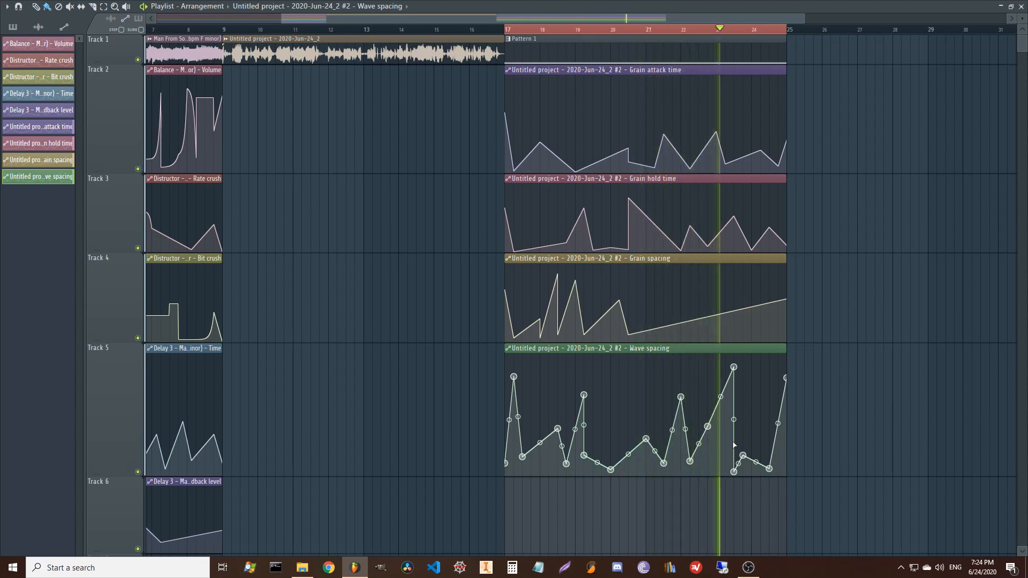
{"action": "left_click_drag", "start_coordinate": [735, 367], "coordinate": [718, 465]}
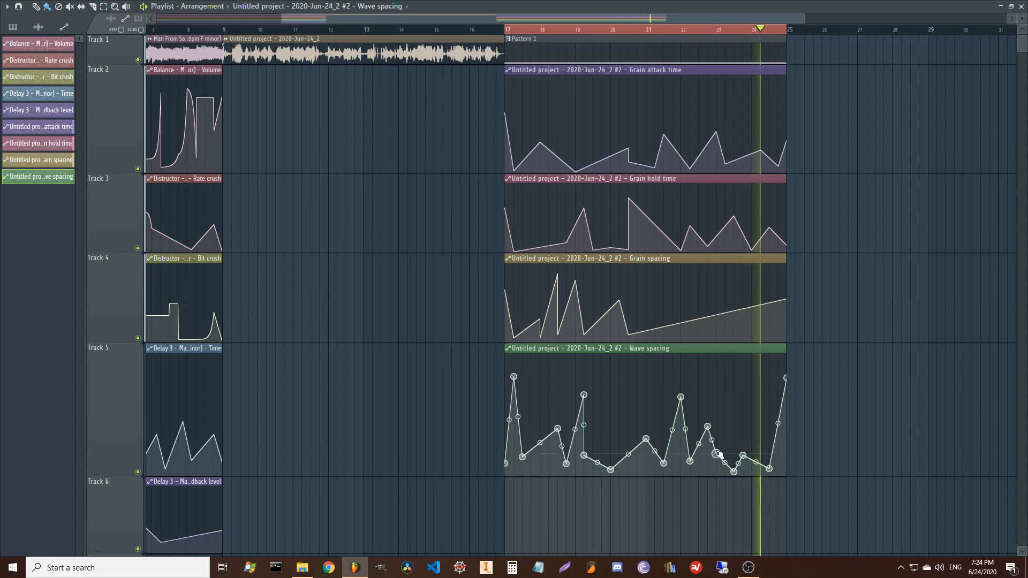
- Extend the jagged grain spacing automation with peaks near bars 22.25, 23.5, 24 and 24.5 and lows near bars 23 and 24.75
{"action": "right_click", "coordinate": [691, 314]}
{"action": "right_click", "coordinate": [718, 335]}
{"action": "left_click_drag", "start_coordinate": [718, 334], "coordinate": [718, 339]}
{"action": "right_click", "coordinate": [752, 336]}
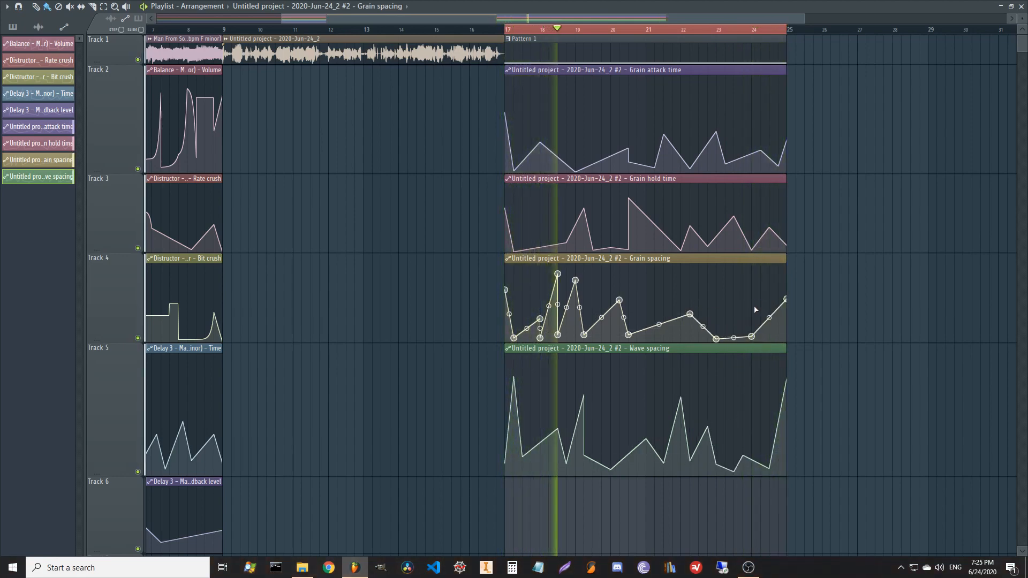
{"action": "right_click", "coordinate": [752, 273]}
{"action": "right_click", "coordinate": [770, 294]}
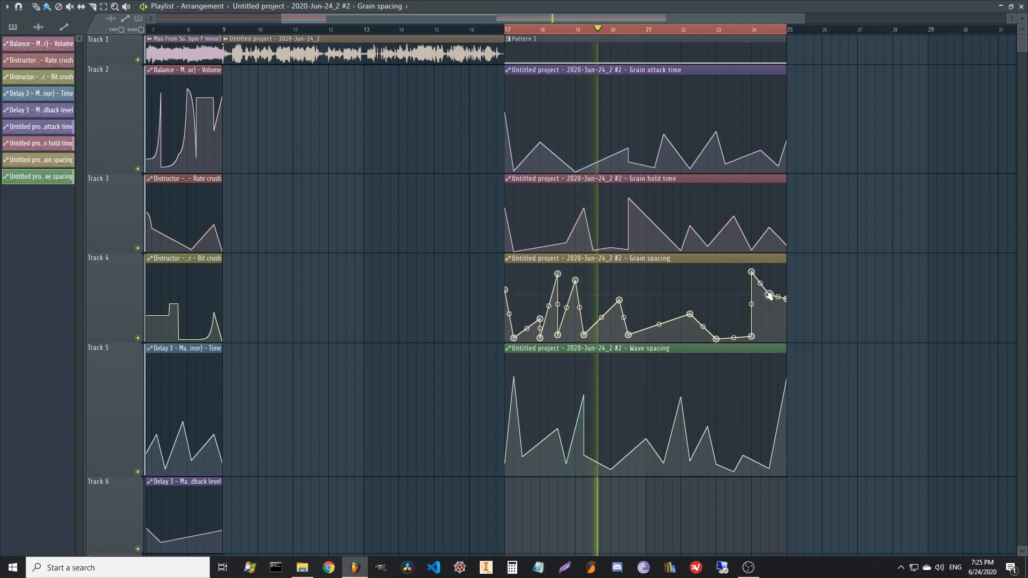
{"action": "right_click", "coordinate": [770, 280]}
{"action": "right_click", "coordinate": [778, 341]}
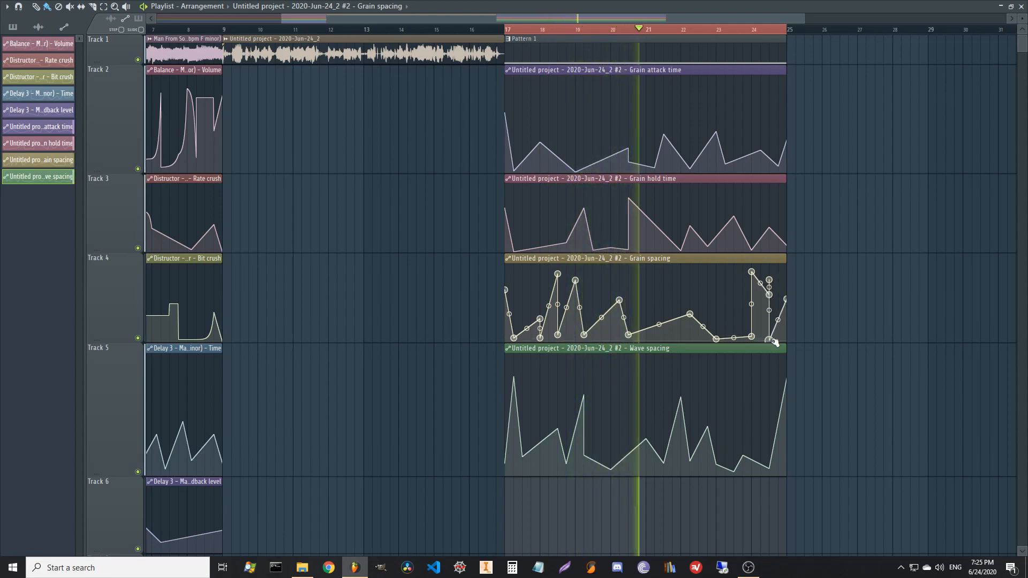
{"action": "right_click", "coordinate": [726, 329]}
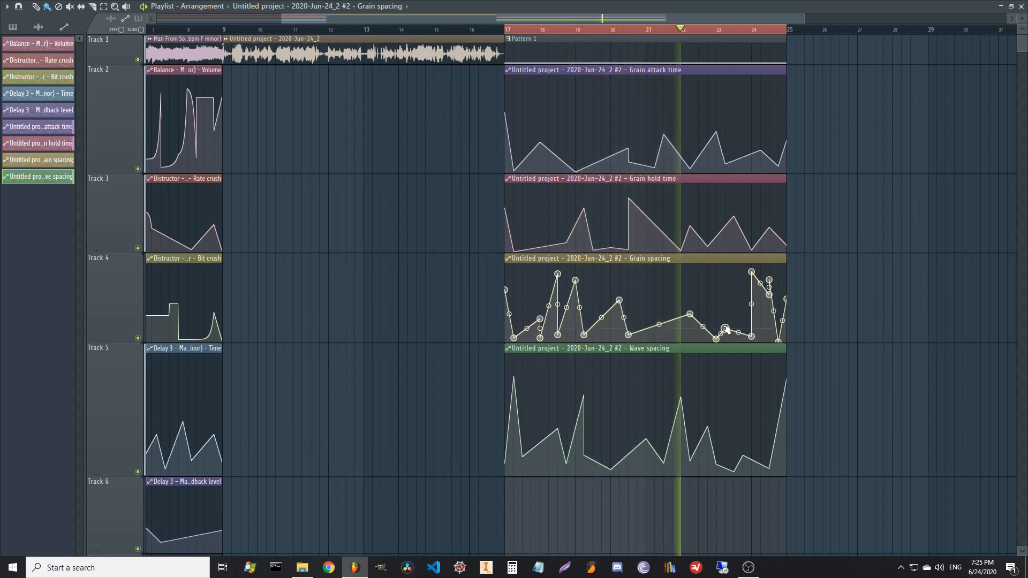
{"action": "right_click", "coordinate": [734, 288]}
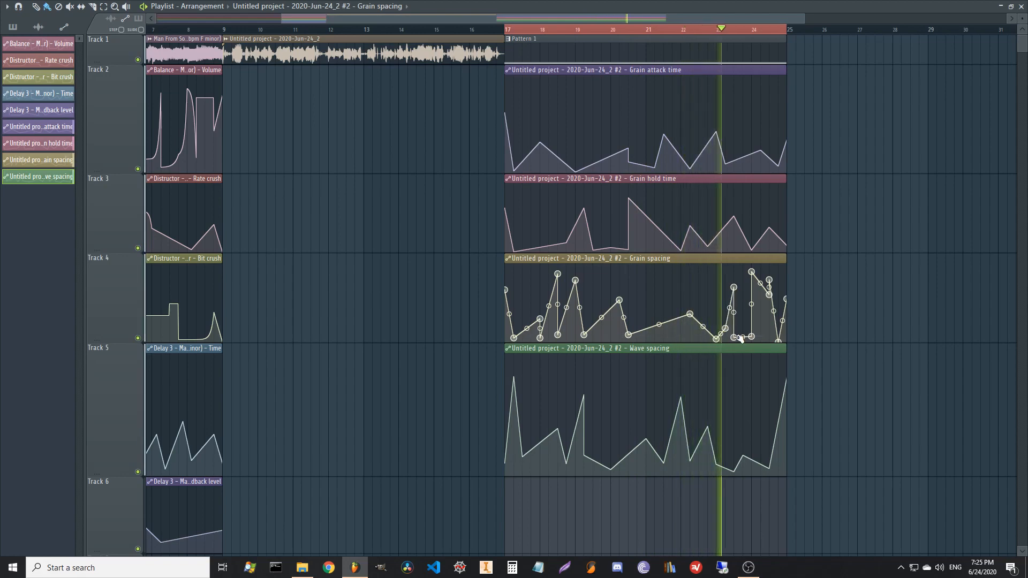
{"action": "right_click", "coordinate": [734, 337]}
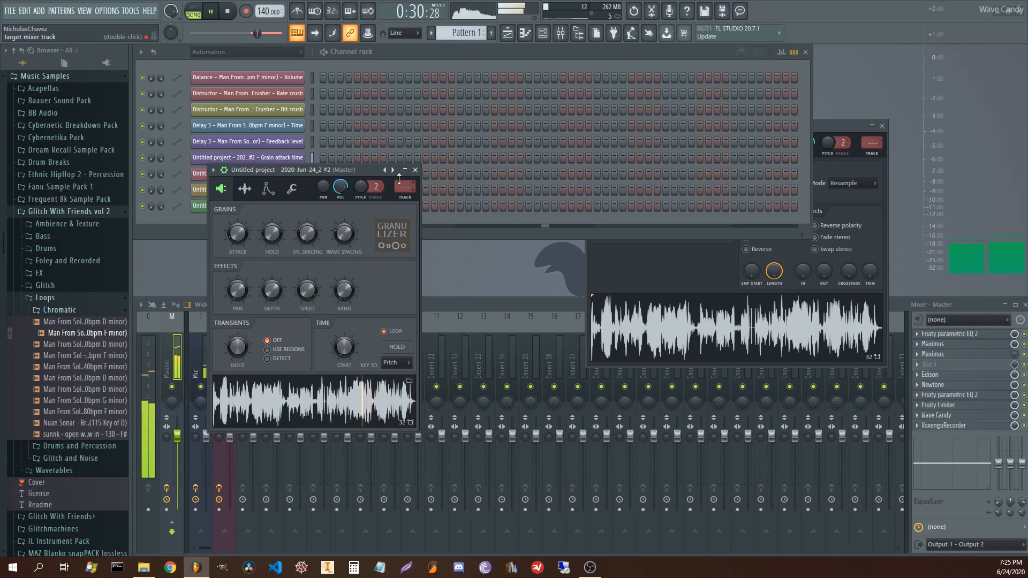
- Close the sampler and Granulizer windows and route the Granulizer channel from the Fuckery group to mixer insert 3
{"action": "left_click", "coordinate": [416, 169]}
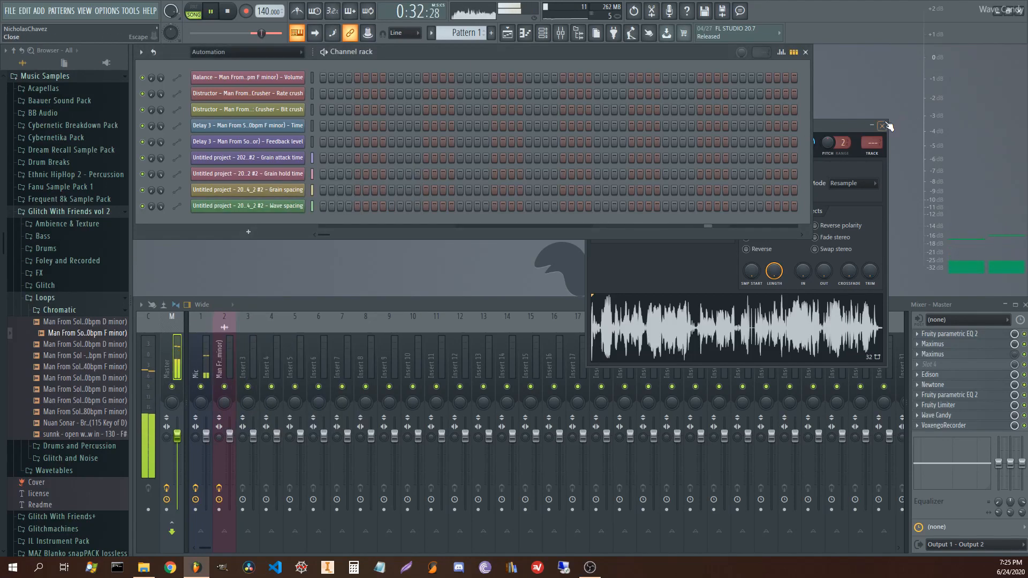
{"action": "left_click", "coordinate": [882, 125]}
{"action": "left_click", "coordinate": [259, 53]}
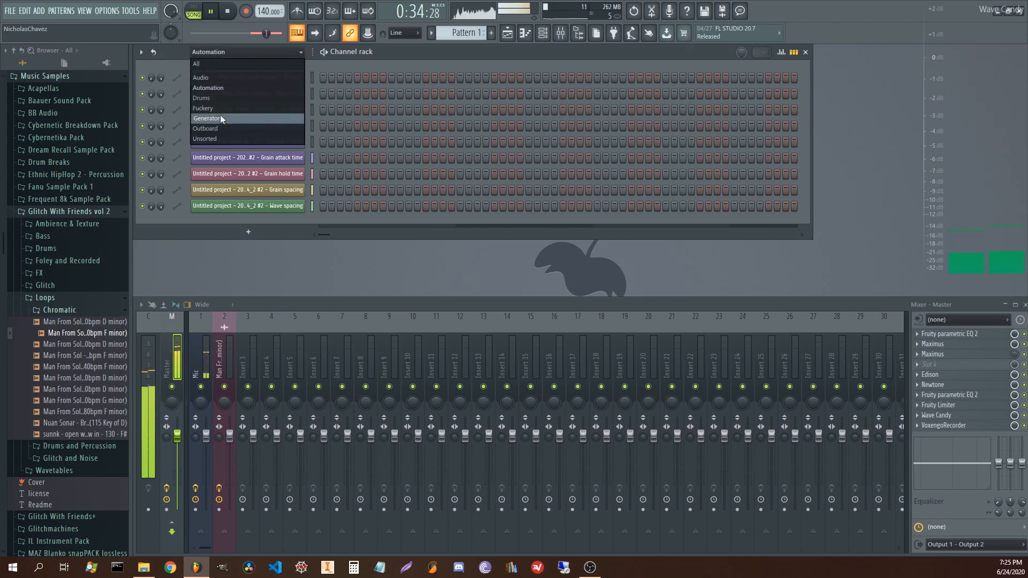
{"action": "left_click", "coordinate": [224, 78]}
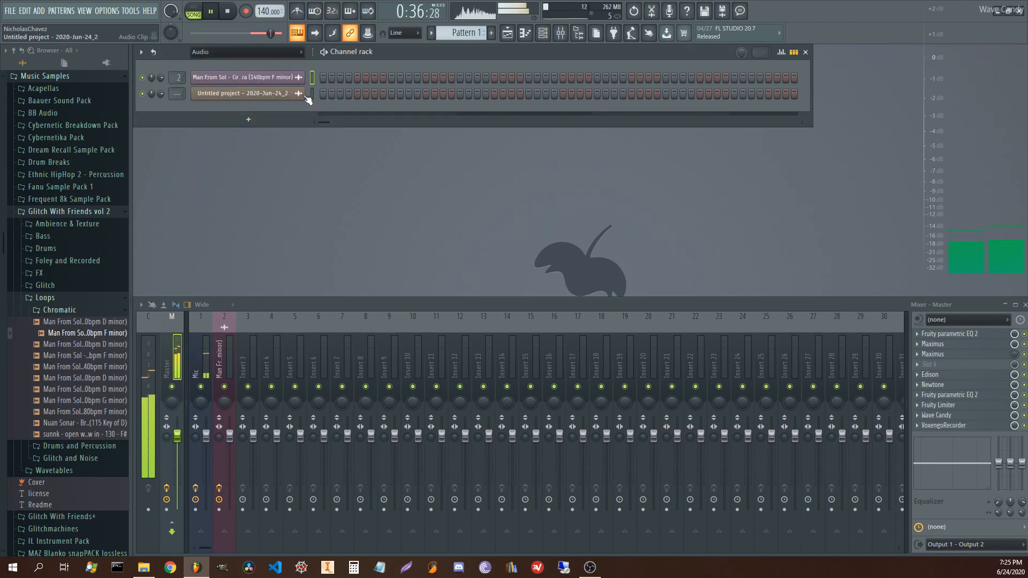
{"action": "left_click", "coordinate": [312, 93]}
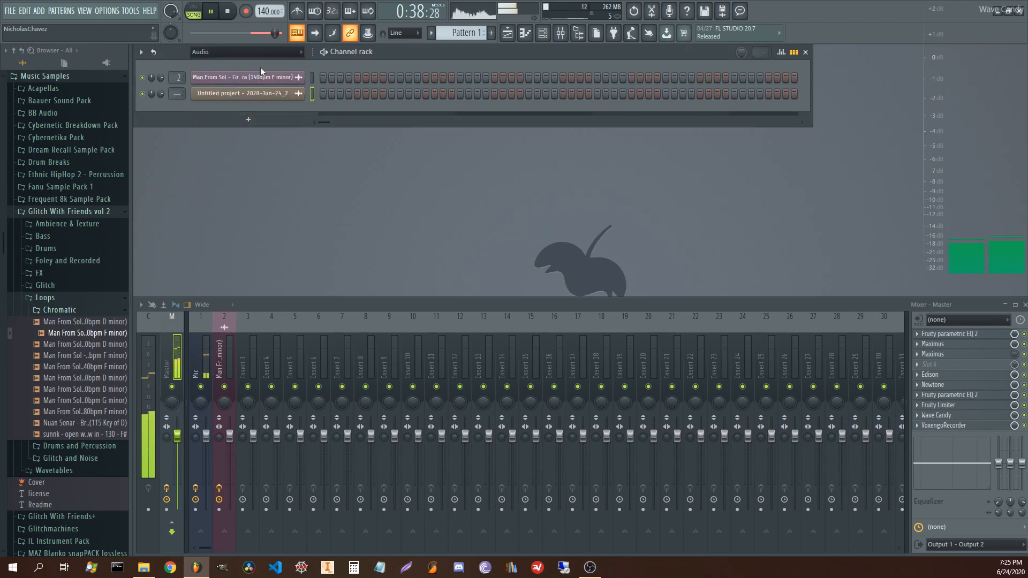
{"action": "left_click", "coordinate": [259, 53]}
{"action": "left_click", "coordinate": [262, 107]}
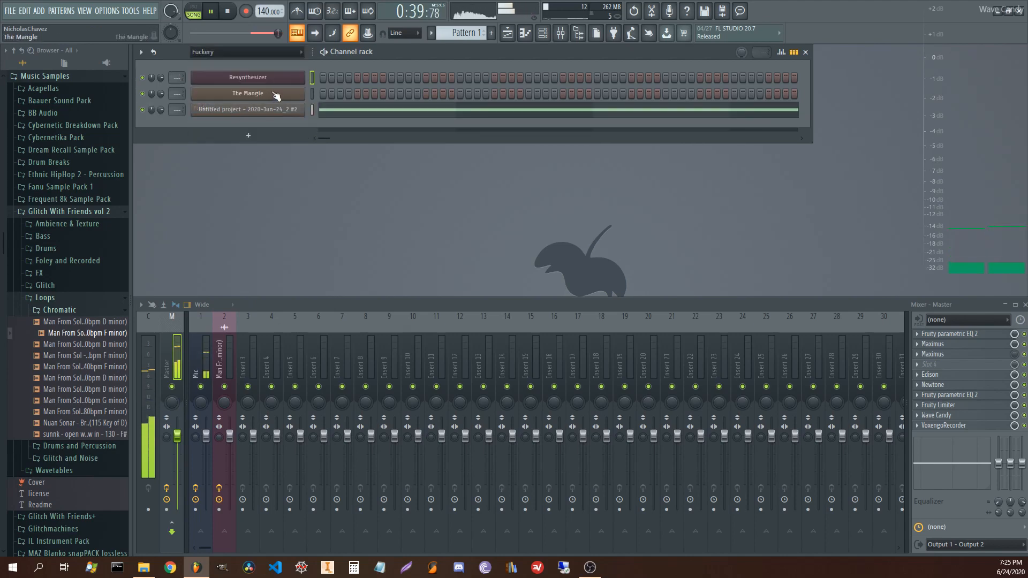
{"action": "left_click", "coordinate": [311, 111]}
{"action": "left_click", "coordinate": [243, 350]}
{"action": "key", "text": "ctrl+l"}
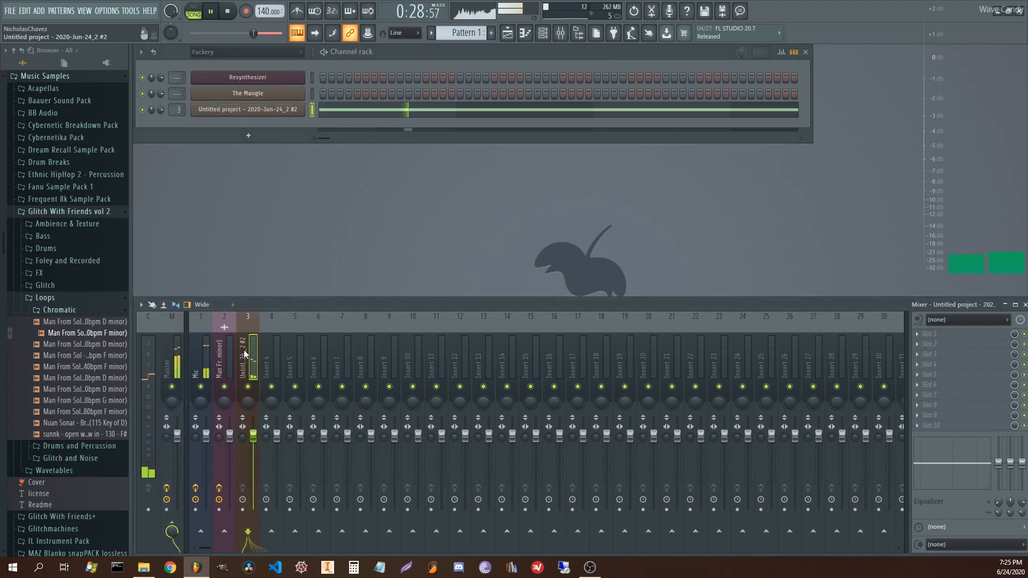
- Load Fruity WaveShaper in slot 1 of insert 3, enlarge its window and shape the curve with a flat section in its lower part
{"action": "right_click", "coordinate": [943, 334]}
{"action": "mouse_move", "coordinate": [929, 319]}
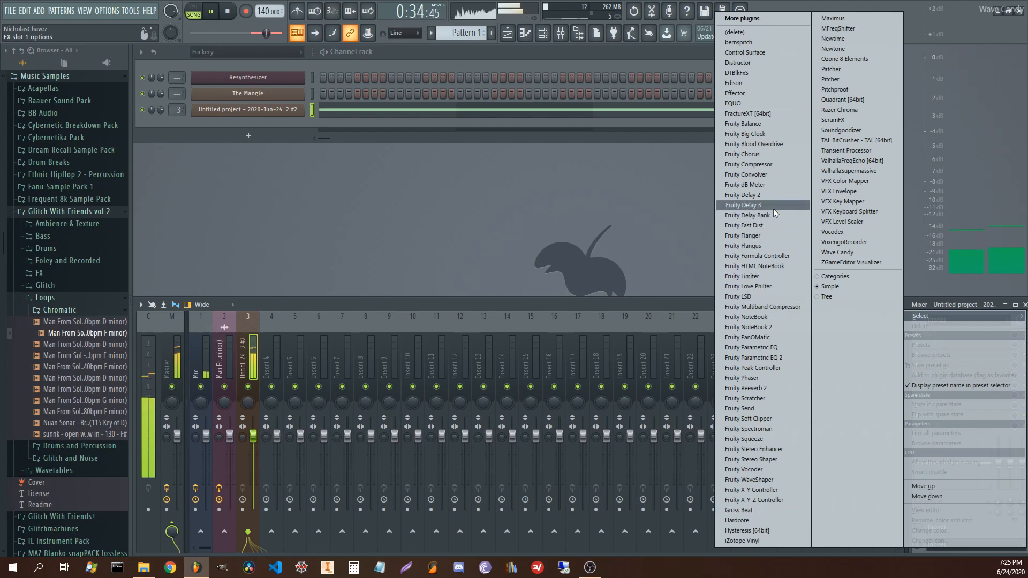
{"action": "left_click", "coordinate": [766, 480]}
{"action": "right_click", "coordinate": [164, 225]}
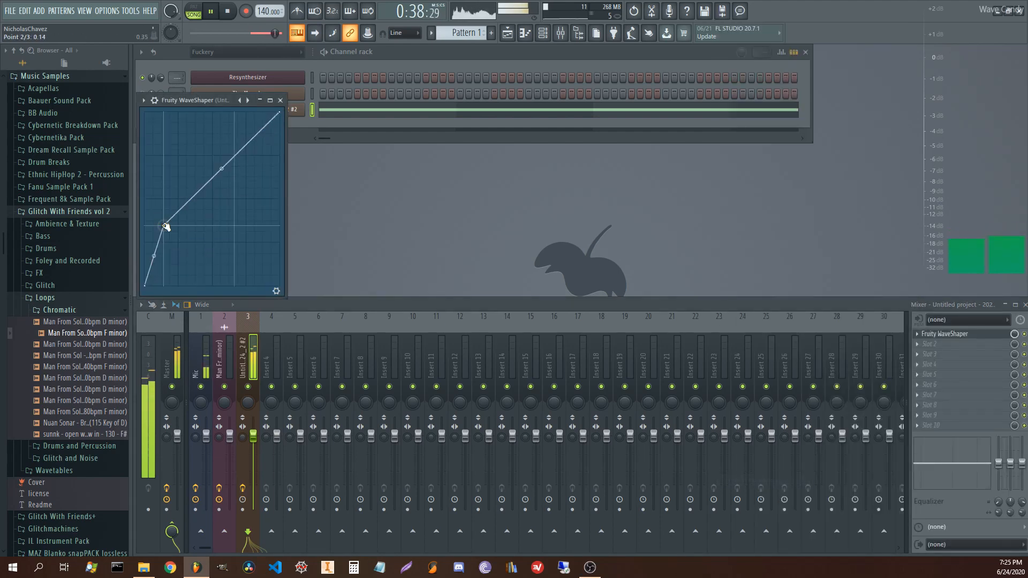
{"action": "left_click_drag", "start_coordinate": [284, 294], "coordinate": [460, 348]}
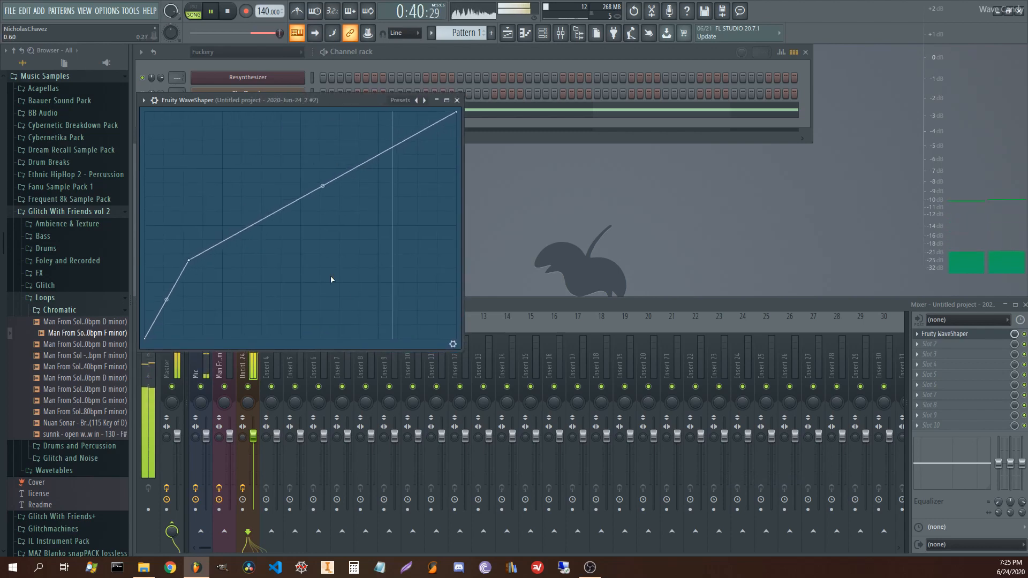
{"action": "left_click_drag", "start_coordinate": [189, 261], "coordinate": [202, 263]}
{"action": "right_click", "coordinate": [223, 306]}
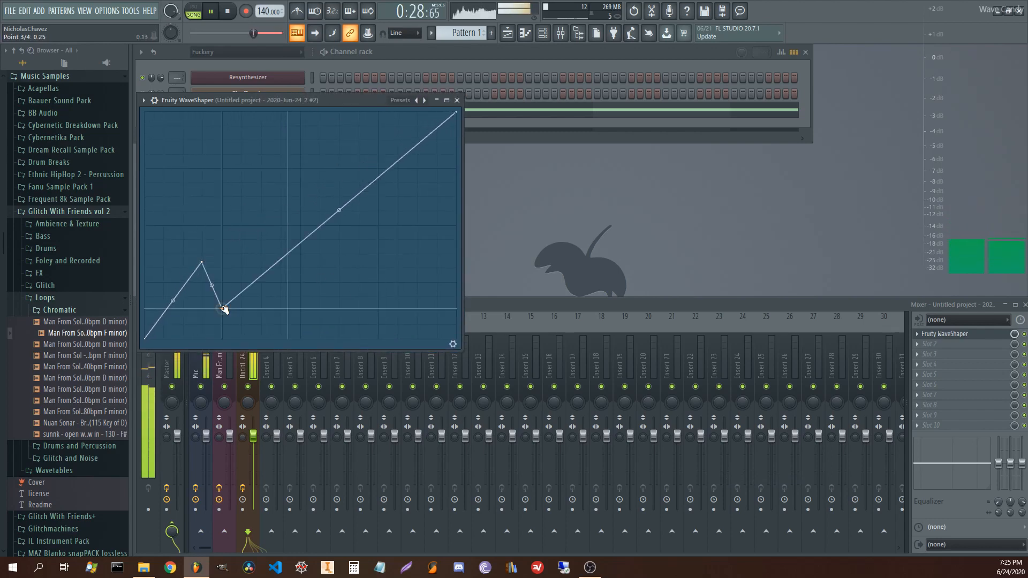
{"action": "left_click_drag", "start_coordinate": [223, 306], "coordinate": [251, 263]}
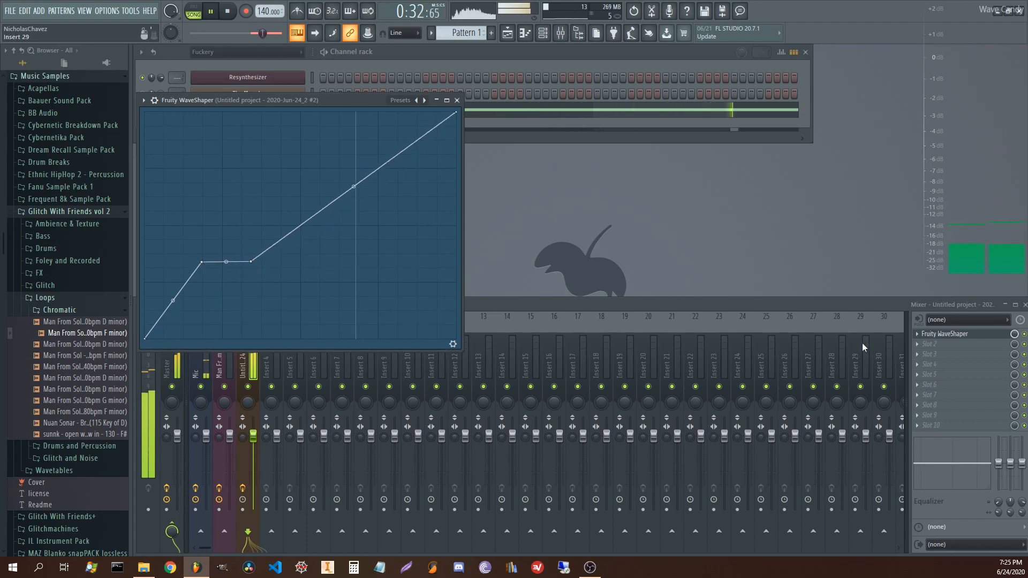
- Replace Fruity WaveShaper in slot 1 with Maximus, then enlarge and reposition the Maximus window
{"action": "left_click", "coordinate": [922, 338]}
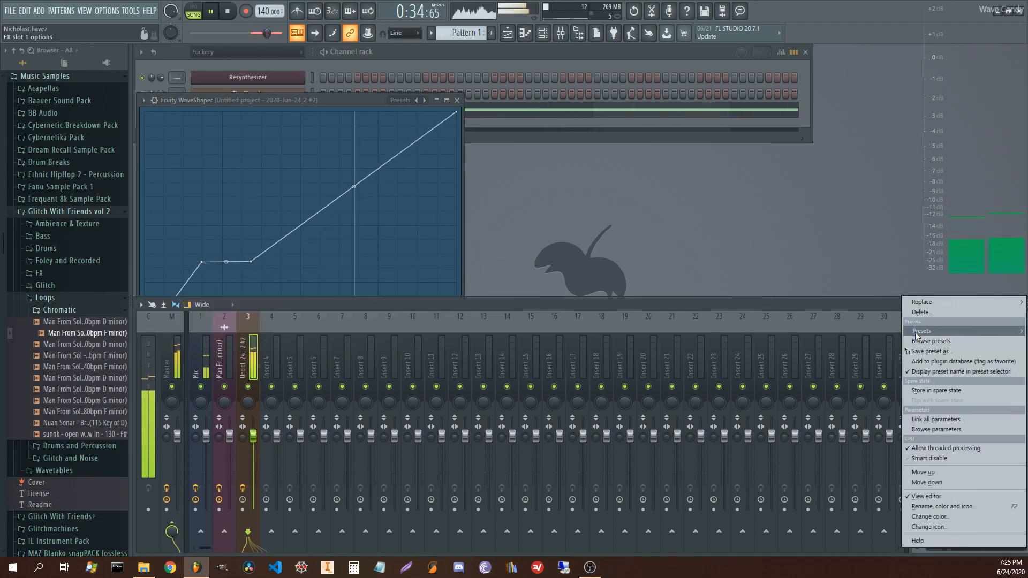
{"action": "mouse_move", "coordinate": [923, 302]}
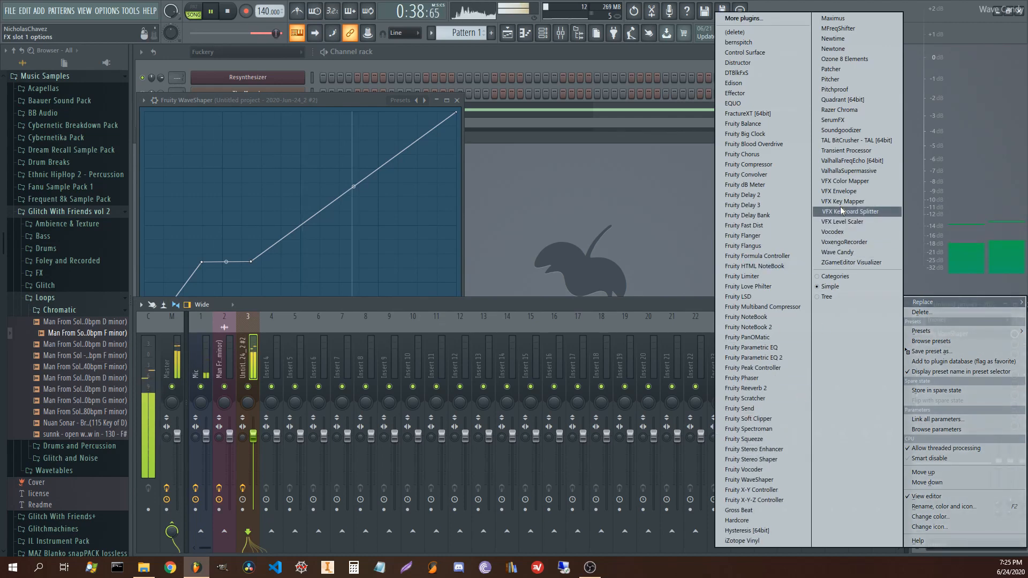
{"action": "left_click", "coordinate": [833, 18]}
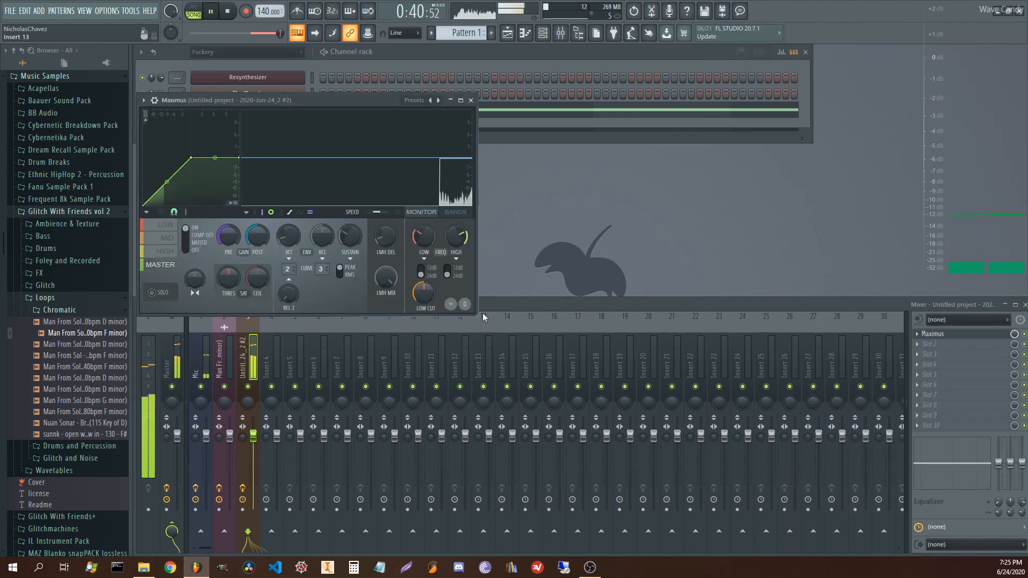
{"action": "left_click_drag", "start_coordinate": [477, 315], "coordinate": [753, 376]}
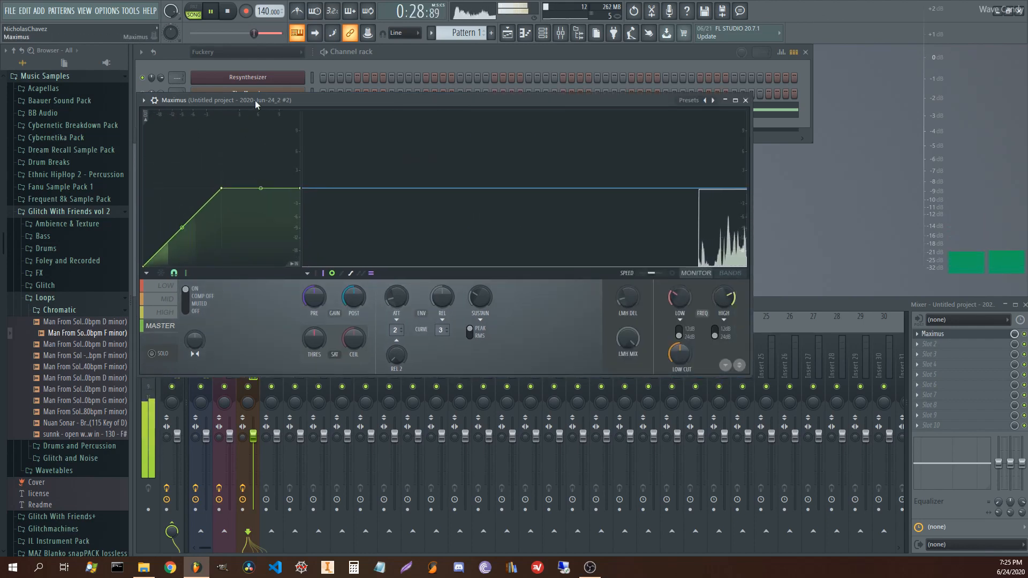
{"action": "left_click_drag", "start_coordinate": [255, 101], "coordinate": [327, 94]}
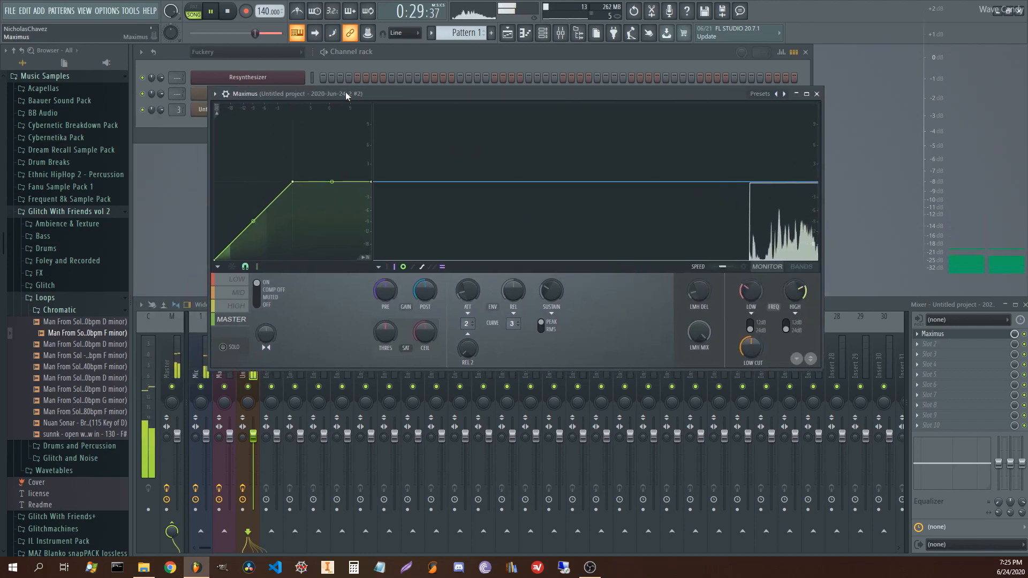
- Shape the lower part of the Maximus master curve into a jagged zigzag with two peaks and two dips
{"action": "right_click", "coordinate": [225, 228]}
{"action": "right_click", "coordinate": [247, 252]}
{"action": "right_click", "coordinate": [287, 244]}
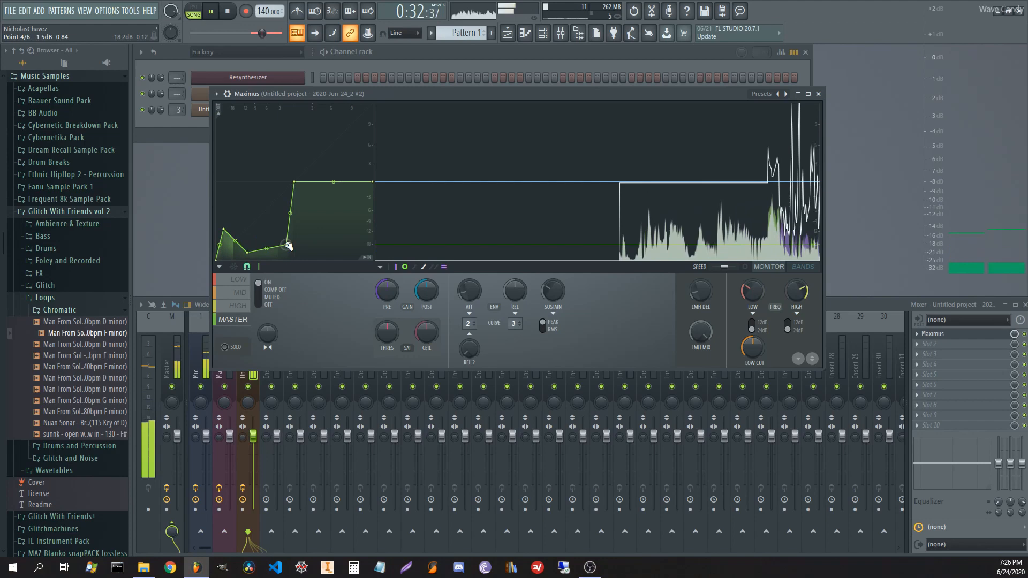
{"action": "right_click", "coordinate": [263, 213]}
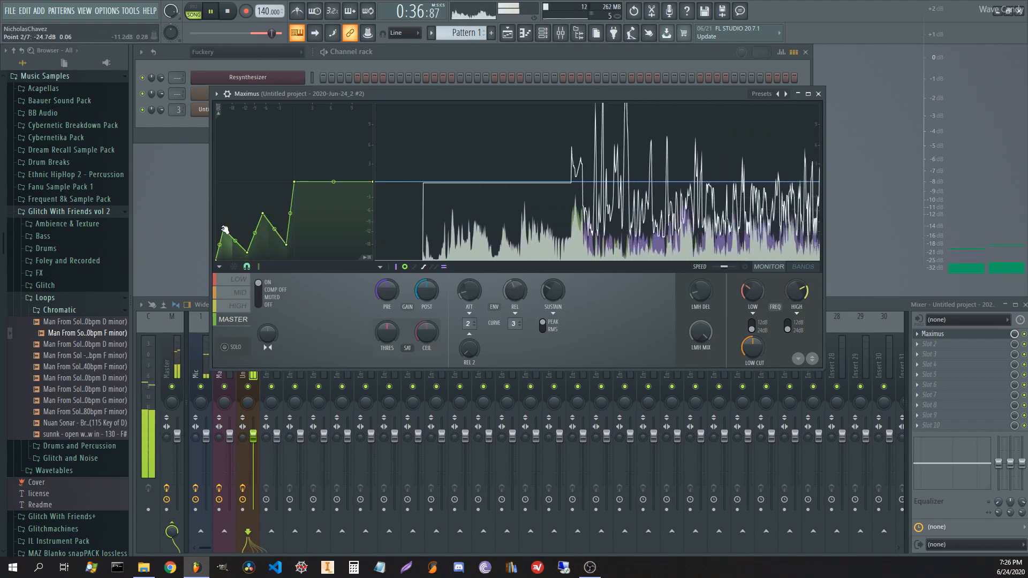
- Replace Maximus in slot 1 with Fruity Limiter in compressor mode, lower its threshold and release, and raise its ratio and gain
{"action": "left_click", "coordinate": [918, 334]}
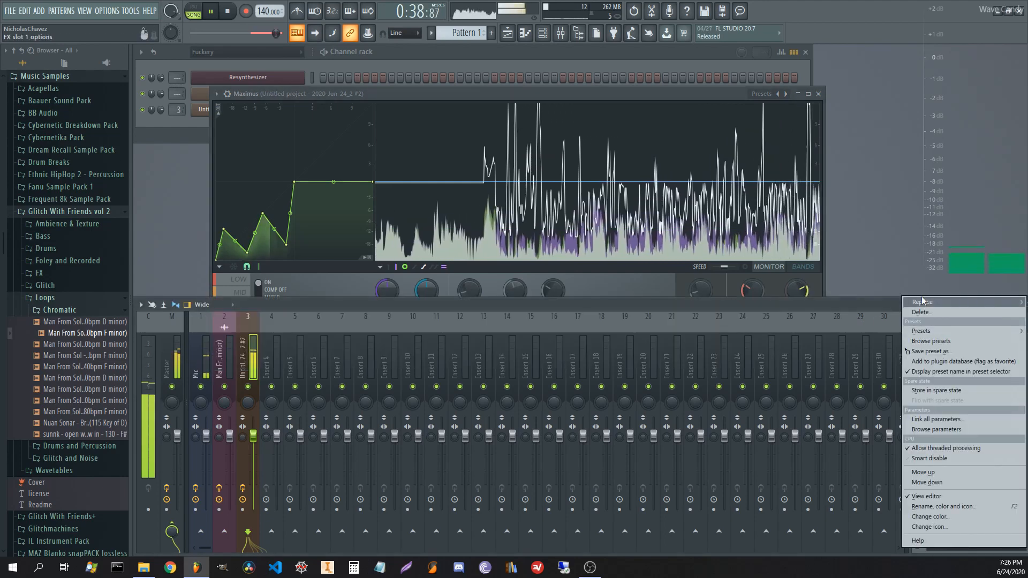
{"action": "mouse_move", "coordinate": [923, 301]}
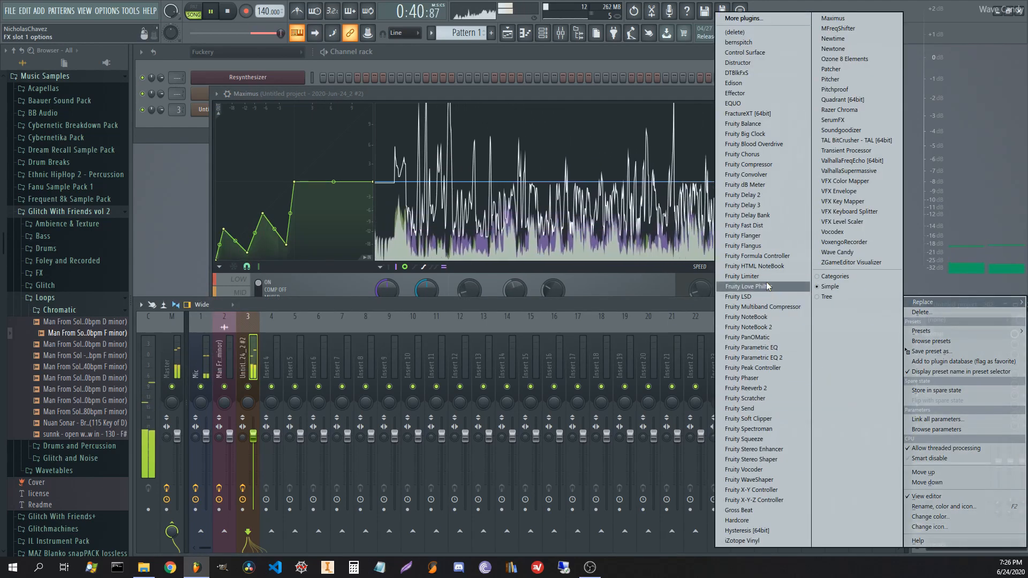
{"action": "left_click", "coordinate": [745, 277]}
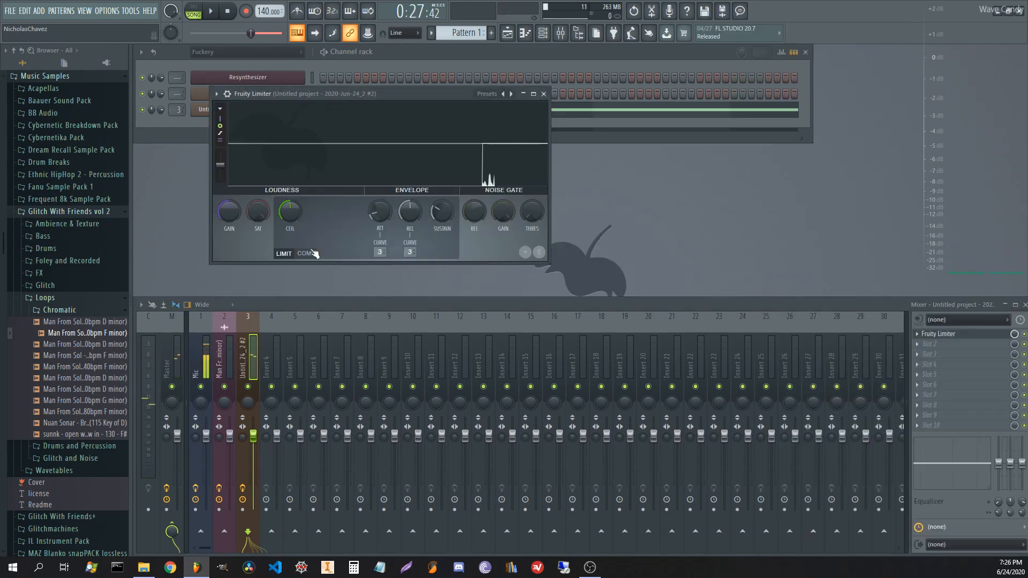
{"action": "left_click", "coordinate": [305, 254]}
{"action": "left_click_drag", "start_coordinate": [294, 215], "coordinate": [360, 218]}
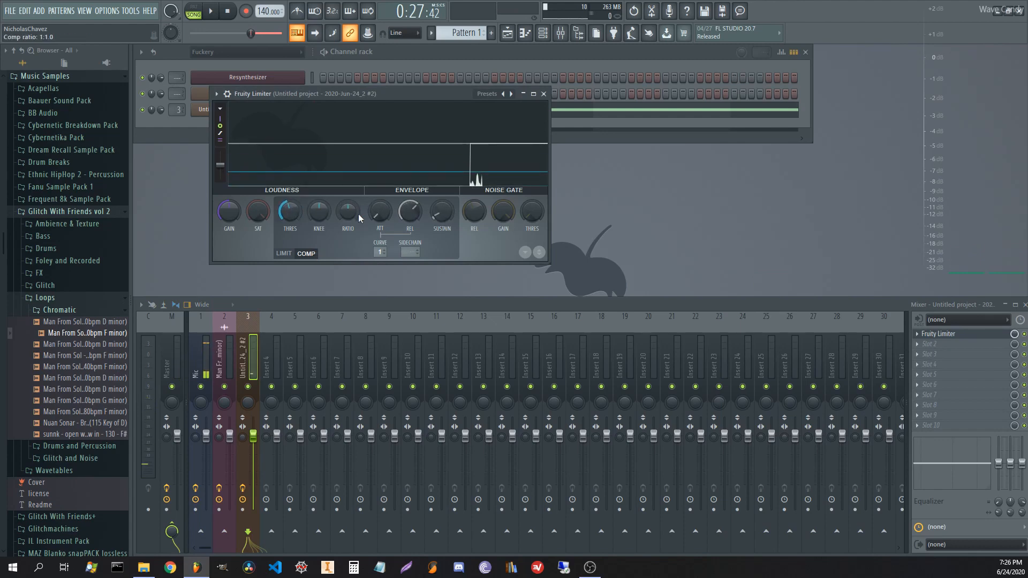
{"action": "left_click_drag", "start_coordinate": [228, 211], "coordinate": [229, 193]}
{"action": "left_click_drag", "start_coordinate": [415, 213], "coordinate": [415, 243]}
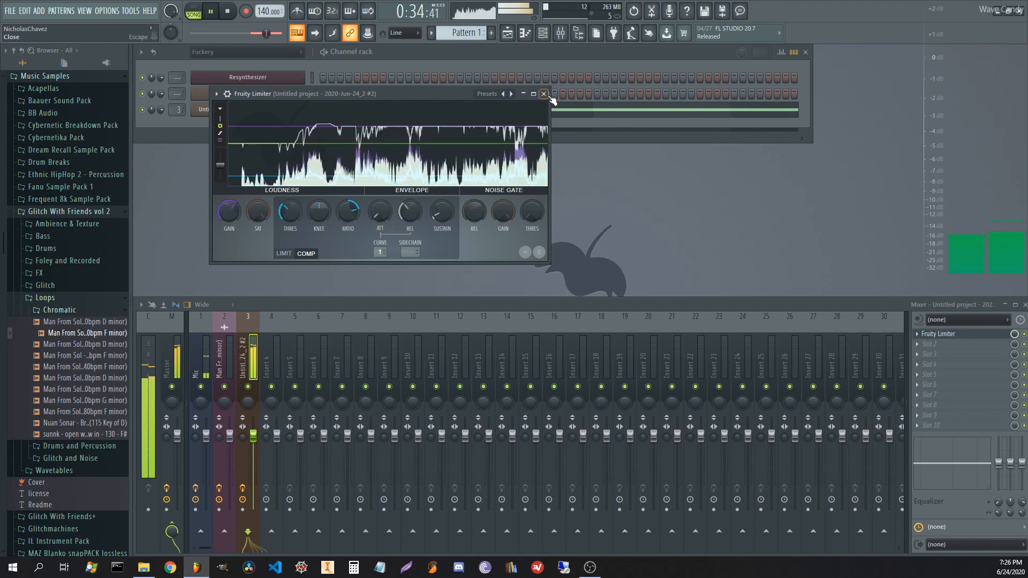
- Load Fruity WaveShaper ahead of Fruity Limiter on insert 3 and bend its transfer curve upward
{"action": "left_click", "coordinate": [948, 334]}
{"action": "left_click_drag", "start_coordinate": [951, 335], "coordinate": [951, 346]}
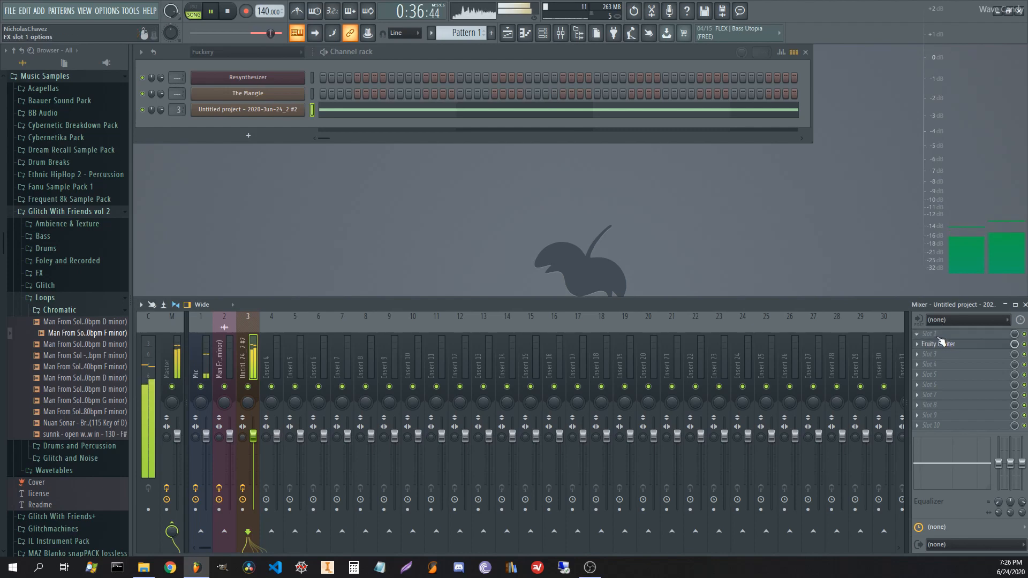
{"action": "left_click", "coordinate": [939, 336]}
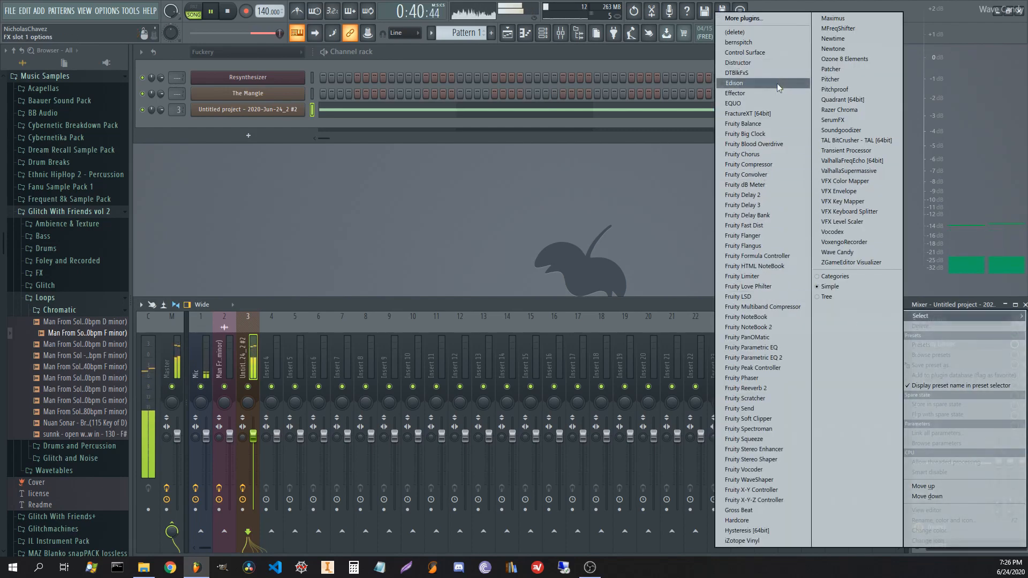
{"action": "left_click", "coordinate": [748, 479]}
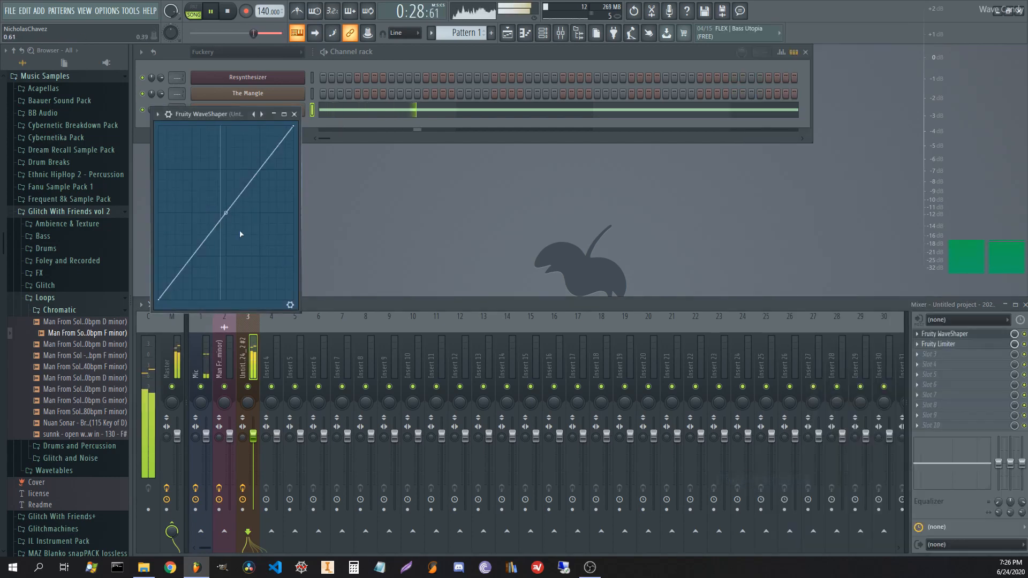
{"action": "left_click_drag", "start_coordinate": [226, 213], "coordinate": [226, 186]}
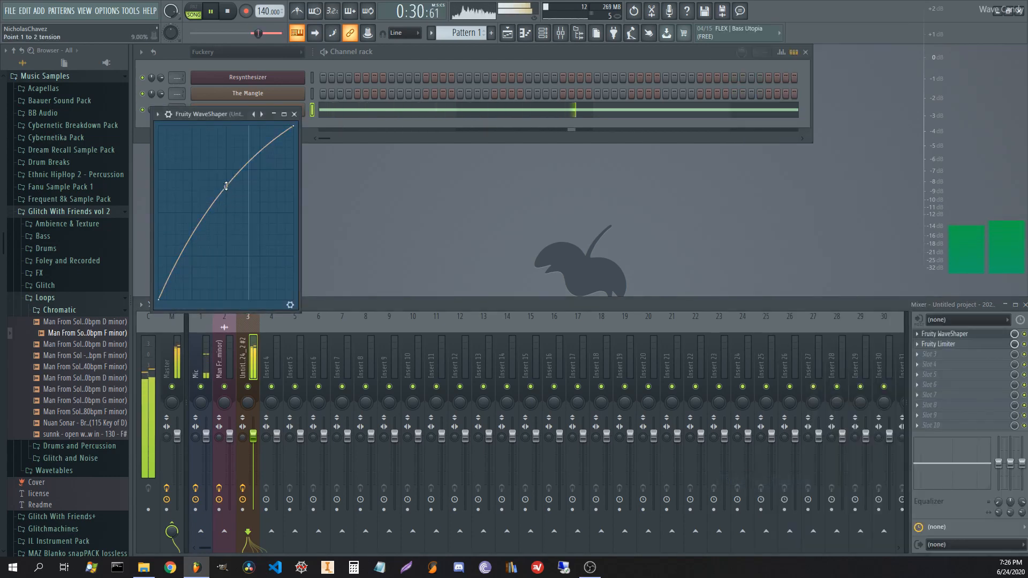
{"action": "left_click", "coordinate": [294, 114]}
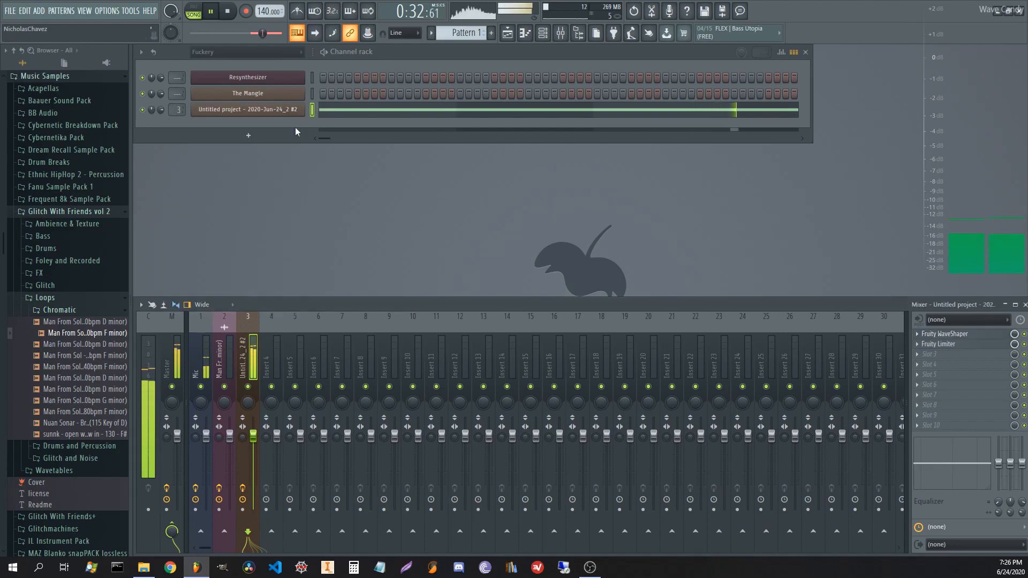
- Record the processed Granulizer loop into a new Edison recording on the Master track
{"action": "key", "text": "F5"}
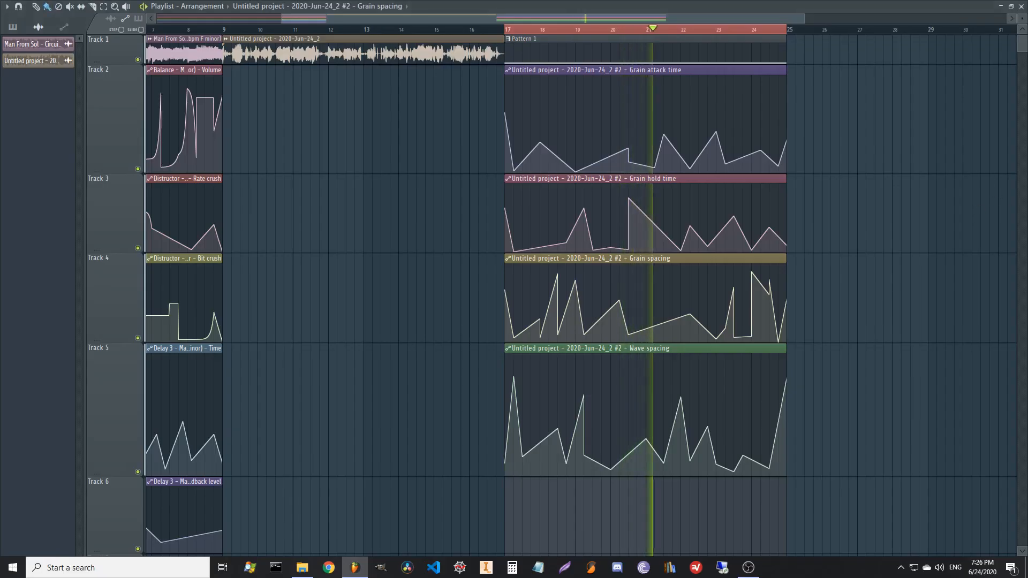
{"action": "key", "text": "F5"}
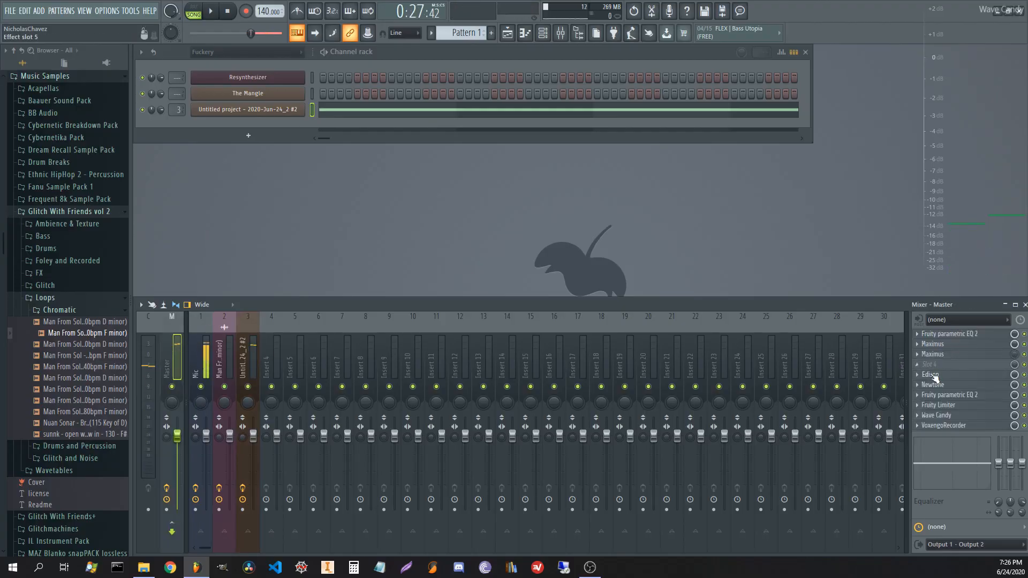
{"action": "left_click", "coordinate": [932, 375]}
{"action": "key", "text": "ctrl+n"}
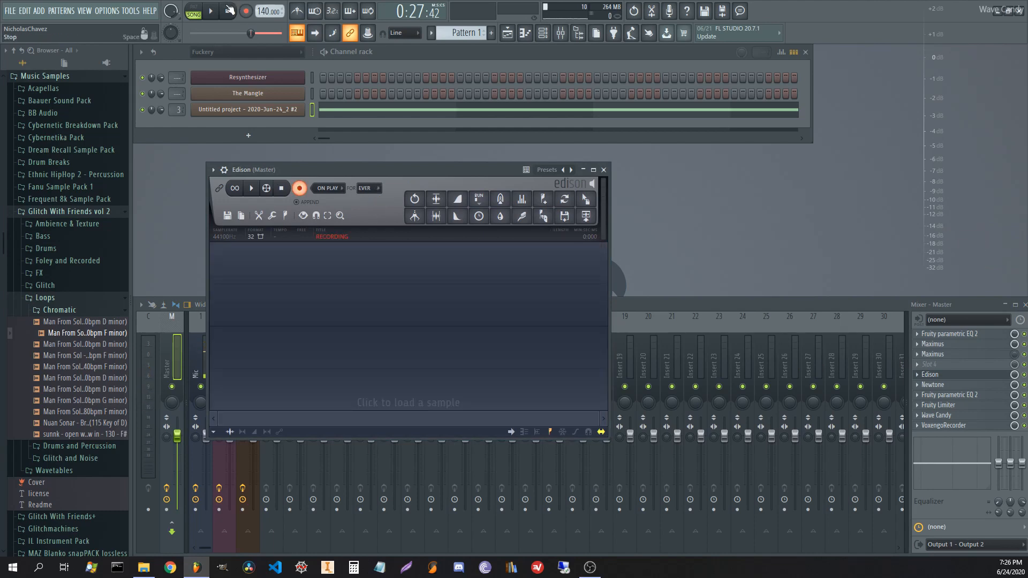
{"action": "key", "text": "space"}
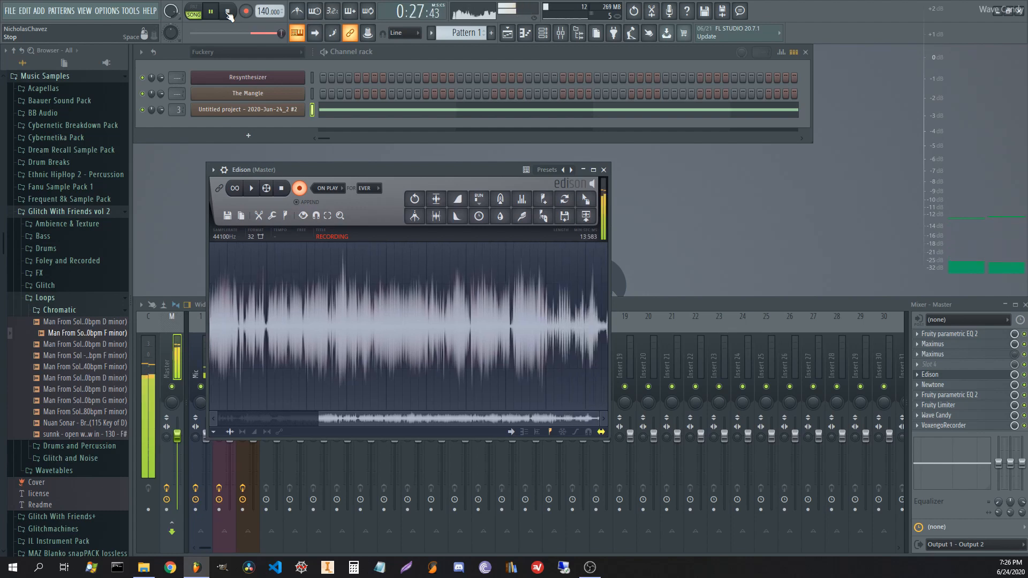
{"action": "left_click", "coordinate": [228, 13]}
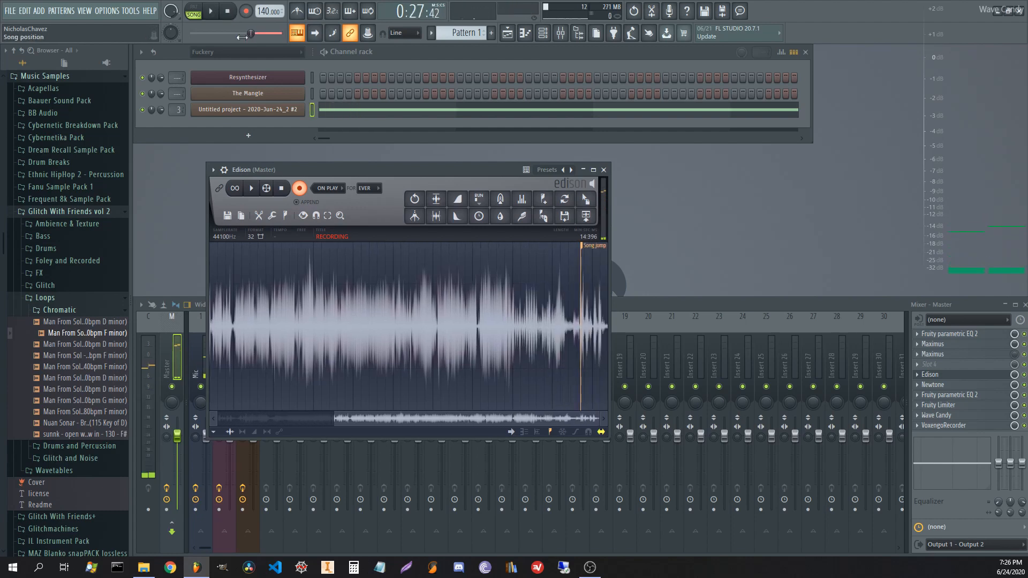
{"action": "left_click", "coordinate": [298, 190]}
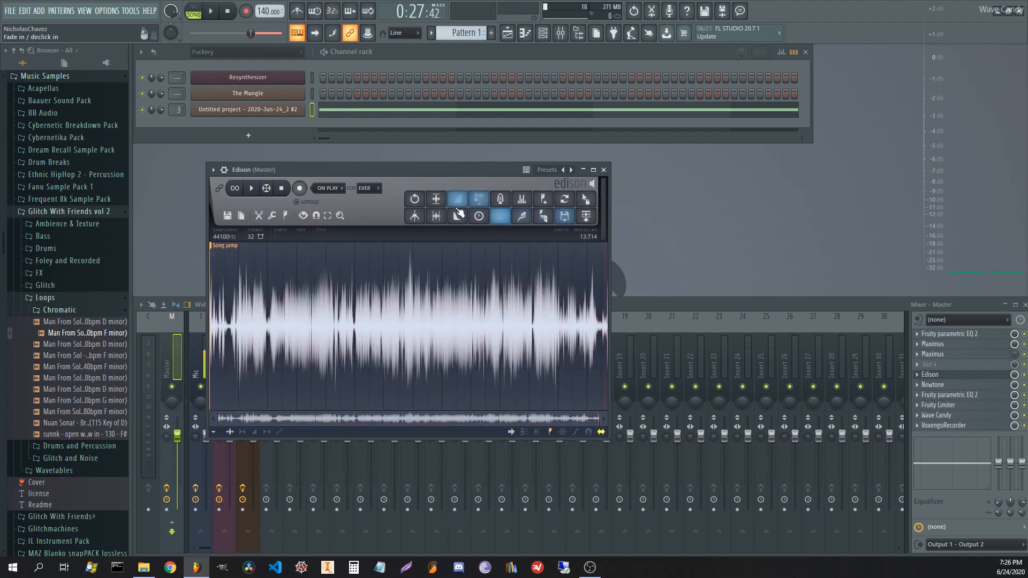
- Place the Edison recording on playlist Track 1 starting at bar 25 and close Edison
{"action": "left_click_drag", "start_coordinate": [586, 200], "coordinate": [31, 104]}
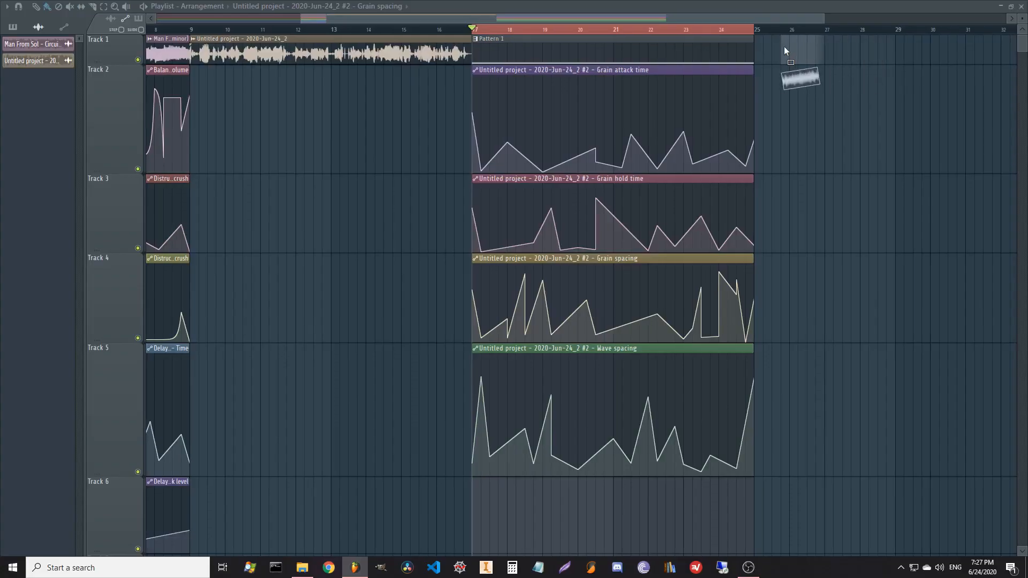
{"action": "left_click", "coordinate": [784, 46]}
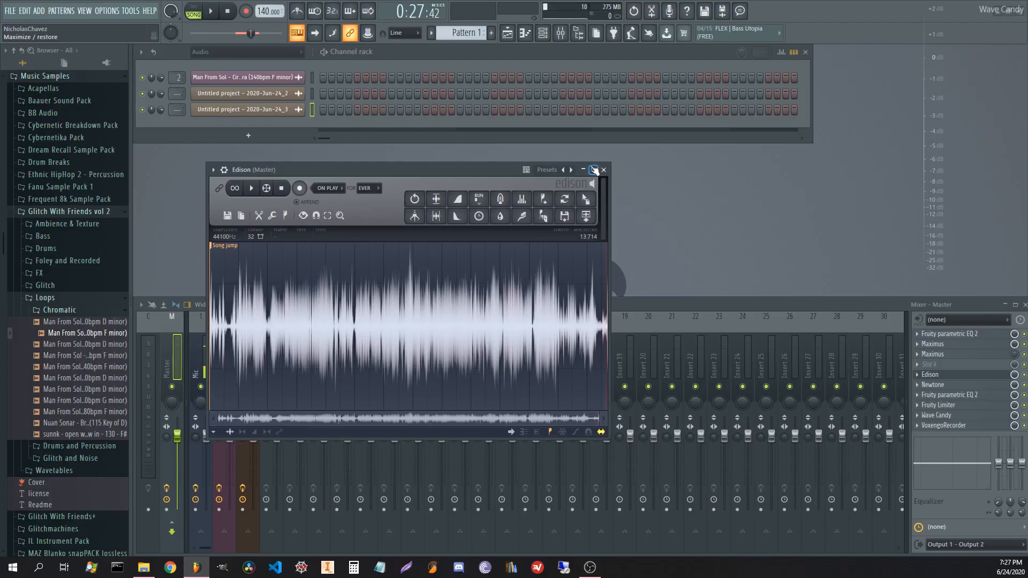
{"action": "left_click", "coordinate": [605, 170]}
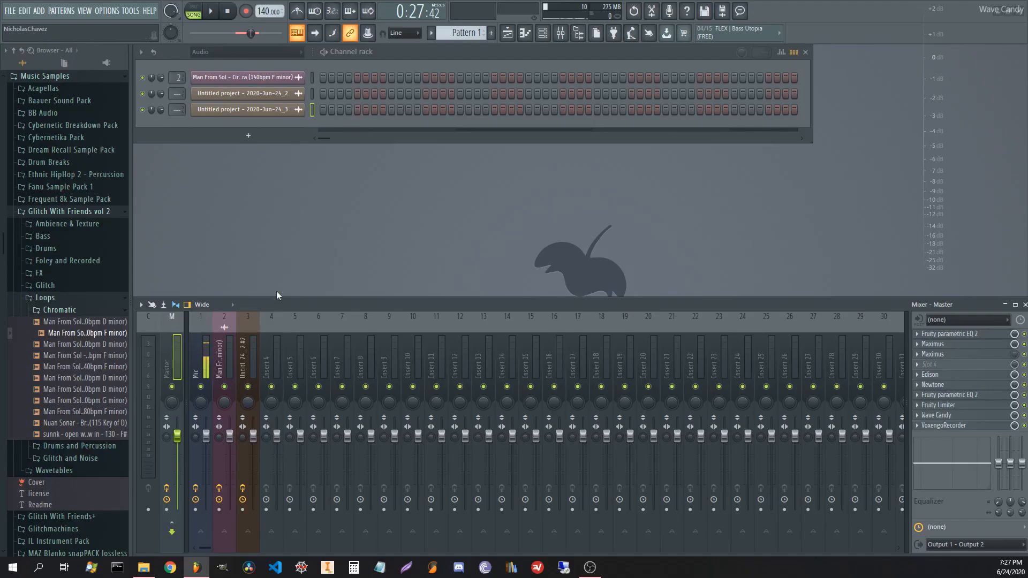
- Route the new recording's channel to mixer insert 4, select bars 25 to 33 as the loop range and audition the clip
{"action": "key", "text": "ctrl+l"}
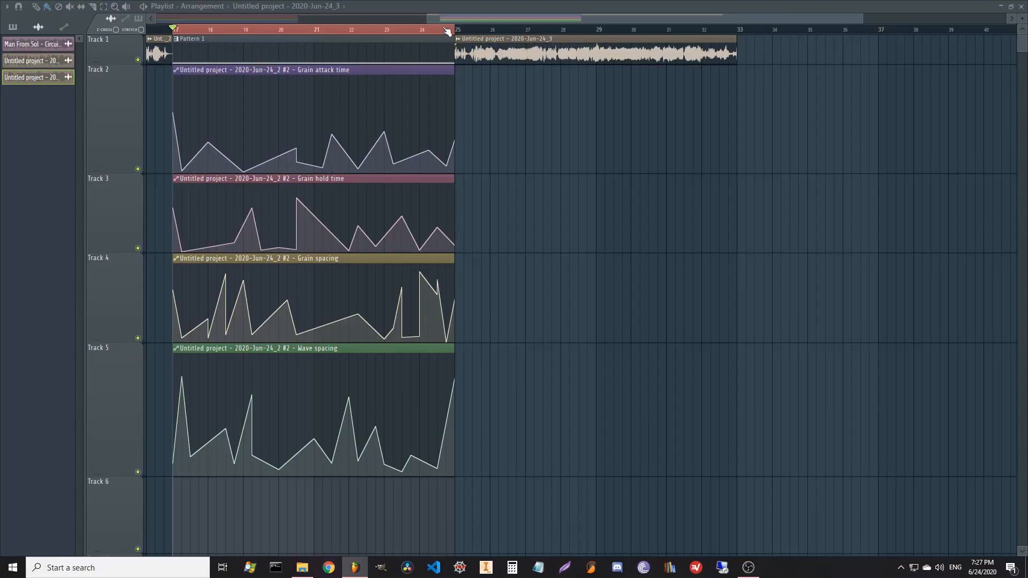
{"action": "left_click_drag", "start_coordinate": [457, 34], "coordinate": [735, 47]}
{"action": "key", "text": "space"}
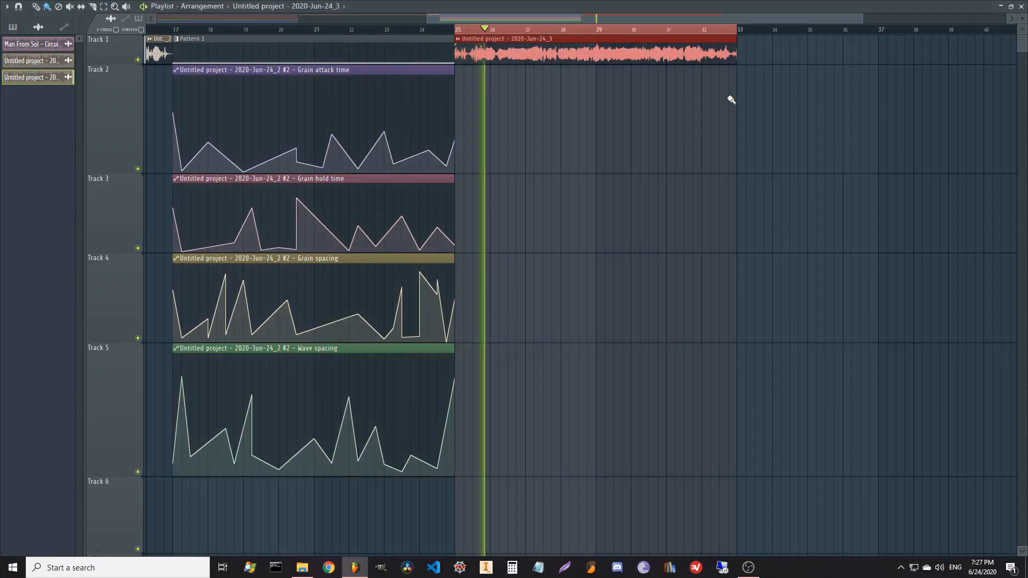
{"action": "key", "text": "space"}
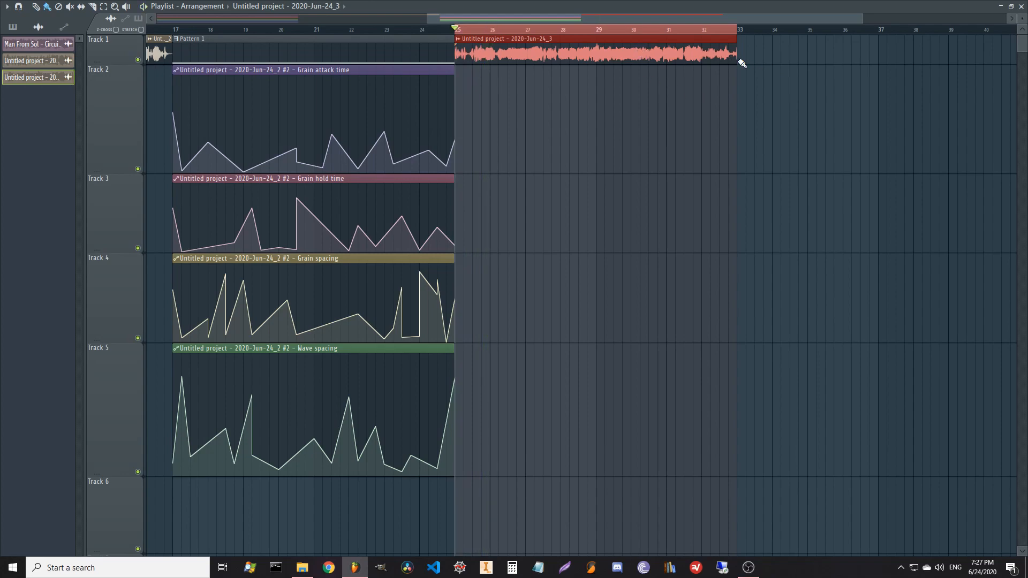
- Duplicate the recording clip to bar 33 and move the loop range to bars 33 to 41
{"action": "key", "text": "ctrl+b"}
{"action": "left_click_drag", "start_coordinate": [760, 92], "coordinate": [501, 115]}
{"action": "left_click_drag", "start_coordinate": [489, 33], "coordinate": [773, 41]}
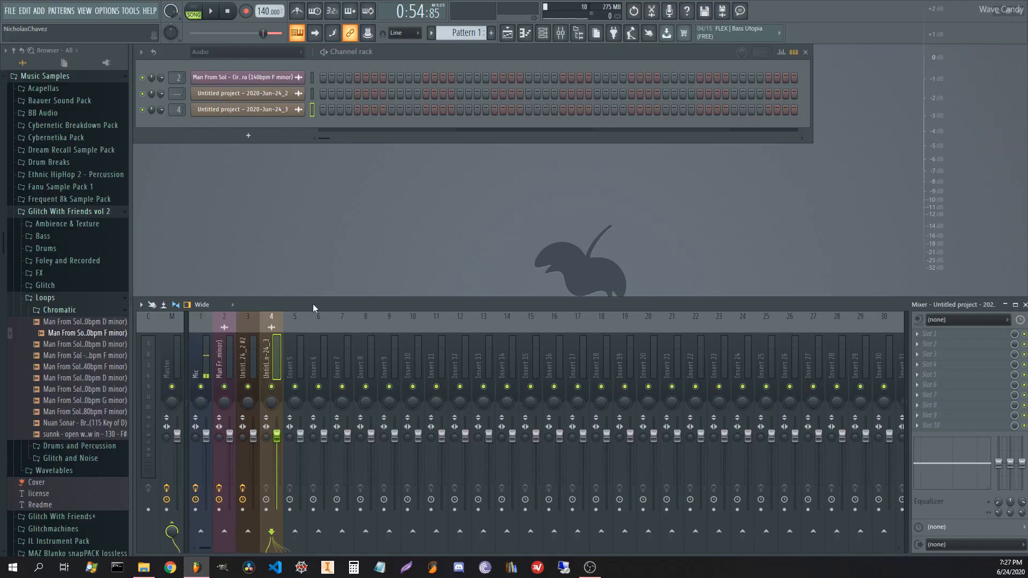
{"action": "right_click", "coordinate": [280, 353]}
{"action": "mouse_move", "coordinate": [310, 312]}
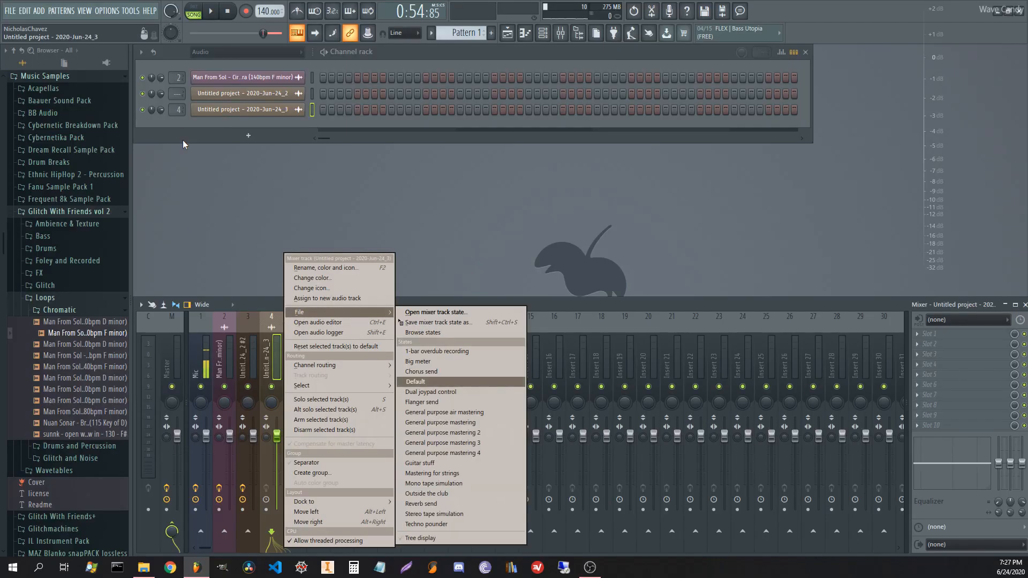
{"action": "left_click", "coordinate": [173, 98]}
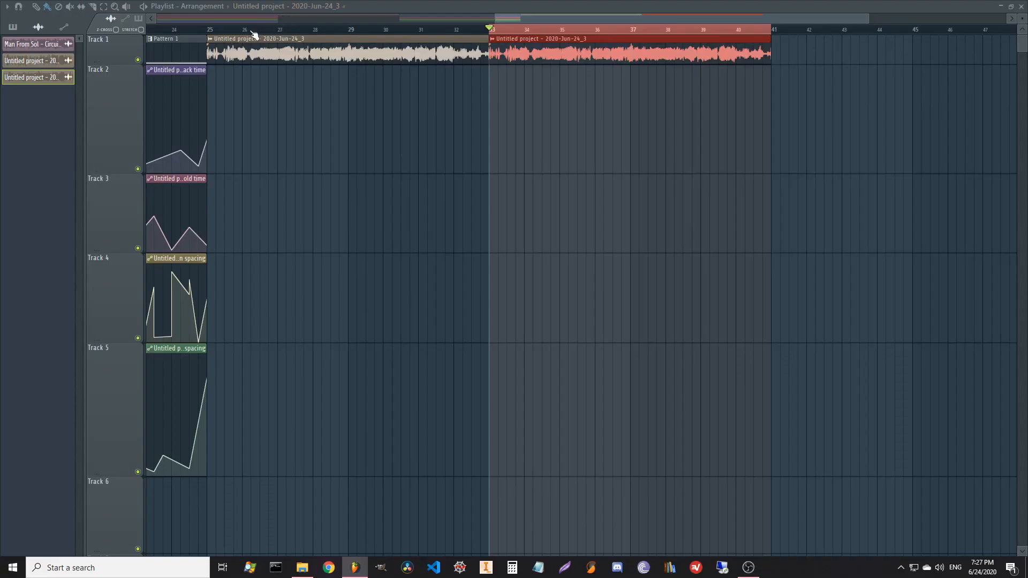
- Audition the original recording clip from bar 25 and its copy from bar 33
{"action": "left_click", "coordinate": [238, 33]}
{"action": "left_click", "coordinate": [210, 32]}
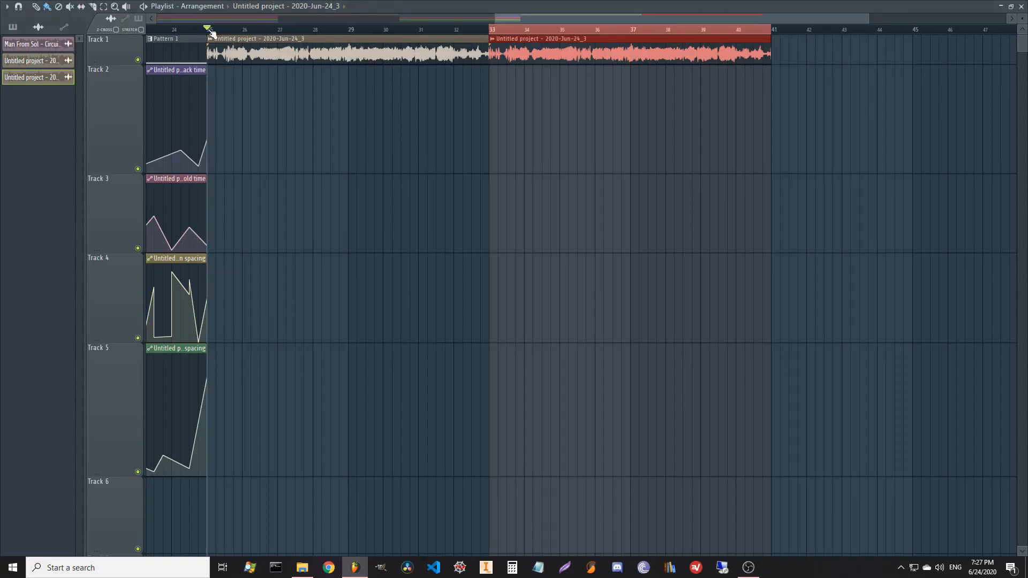
{"action": "key", "text": "space"}
{"action": "key", "text": "space"}
{"action": "left_click", "coordinate": [494, 32]}
{"action": "key", "text": "space"}
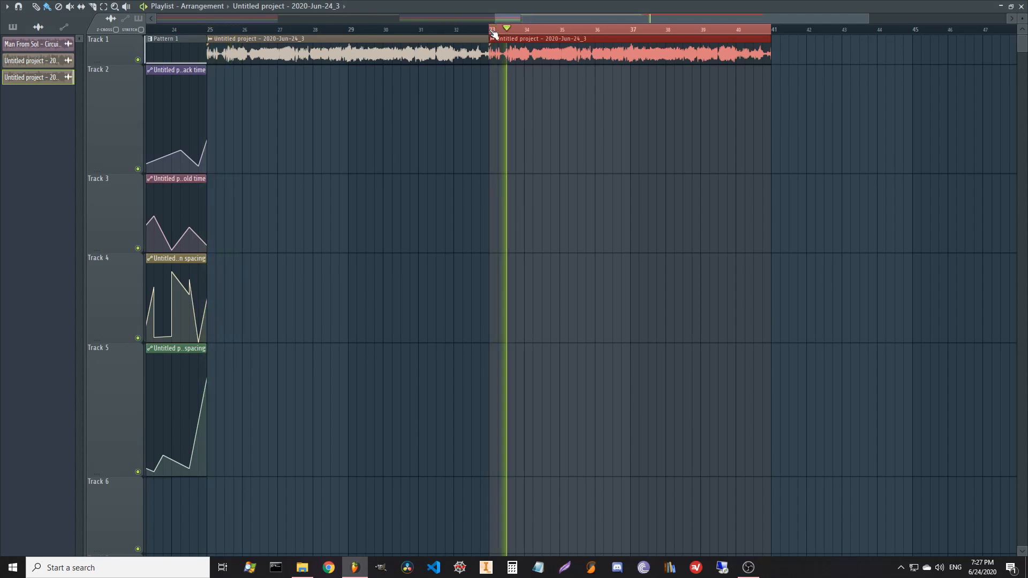
{"action": "key", "text": "space"}
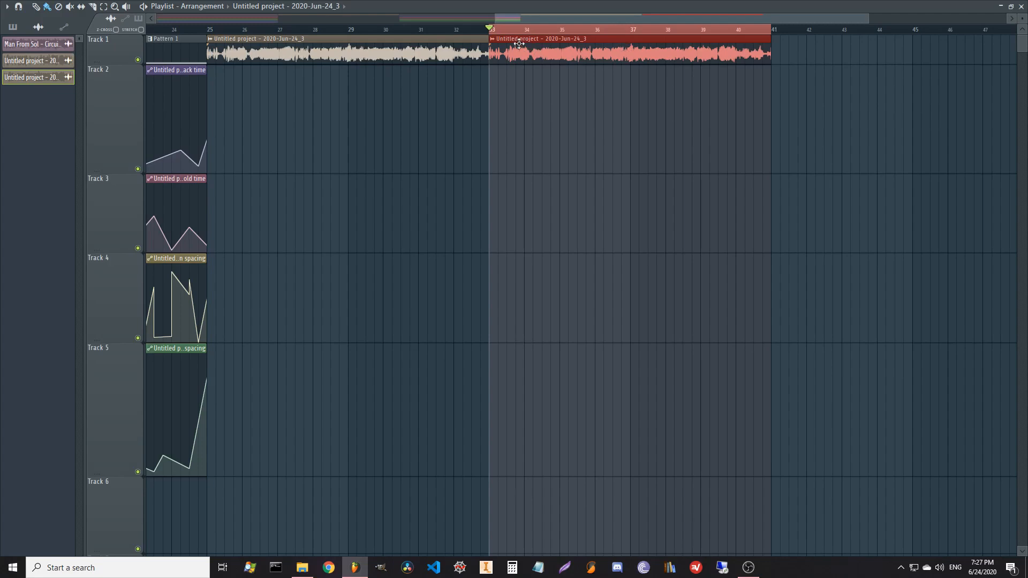
- Make the recording clip at bar 33 unique and remove the original recording channel's routing to insert 4
{"action": "left_click", "coordinate": [496, 43]}
{"action": "left_click", "coordinate": [516, 117]}
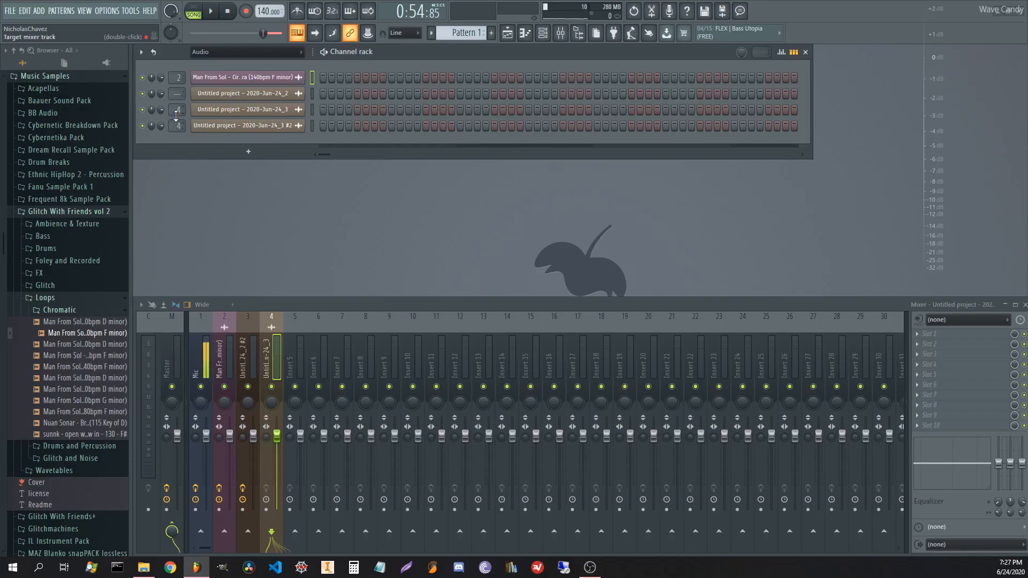
{"action": "left_click_drag", "start_coordinate": [174, 110], "coordinate": [173, 115]}
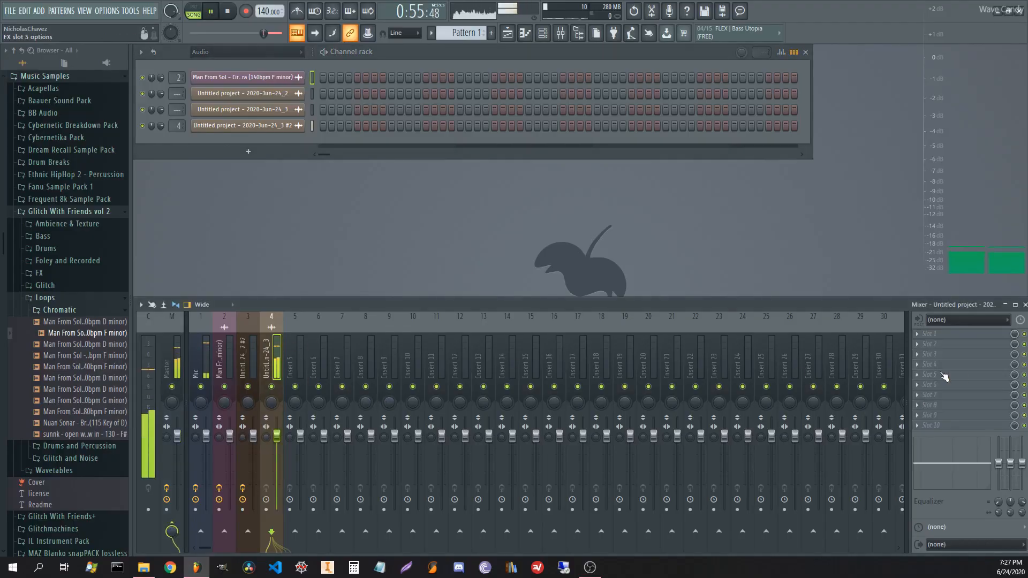
- Load Vocodex in slot 1 of insert 4 and reposition its window clear of the channel names
{"action": "left_click", "coordinate": [959, 343]}
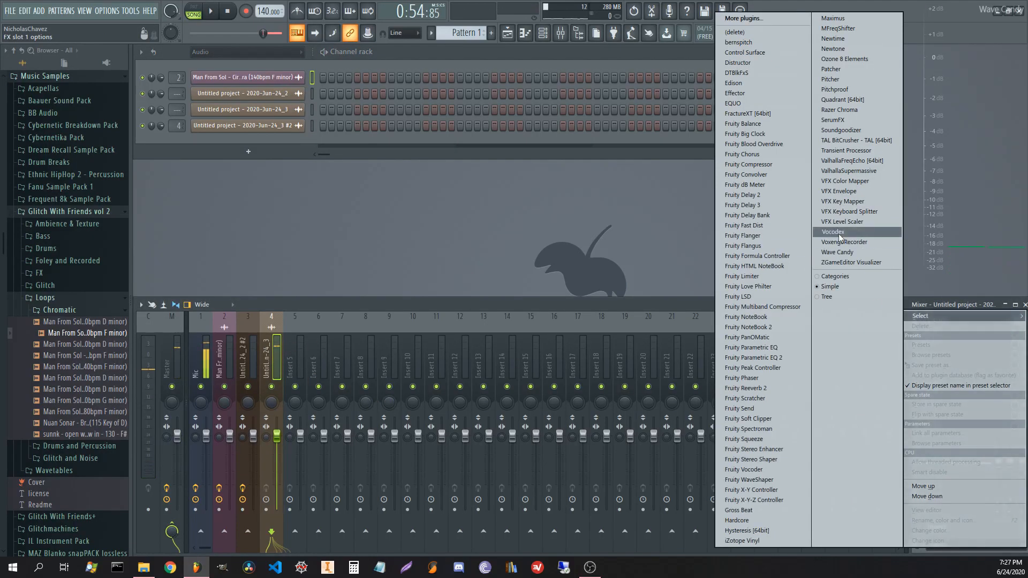
{"action": "left_click", "coordinate": [841, 235]}
{"action": "left_click_drag", "start_coordinate": [338, 132], "coordinate": [568, 129]}
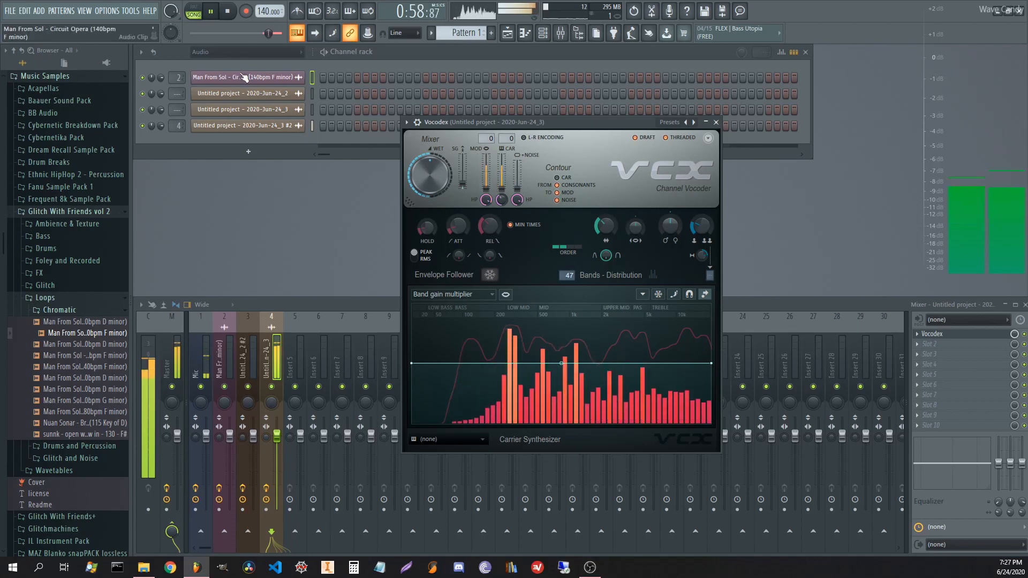
- Stop playback and, in new Pattern 2, replace the Sytrus channel in the Generators group with Serum_x64
{"action": "key", "text": "space"}
{"action": "left_click", "coordinate": [247, 52]}
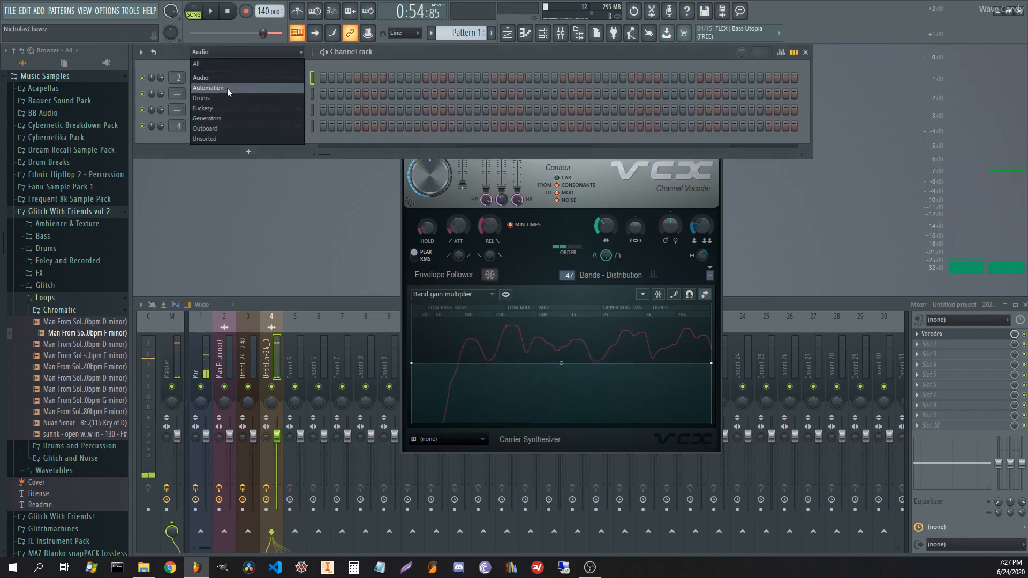
{"action": "left_click", "coordinate": [225, 119]}
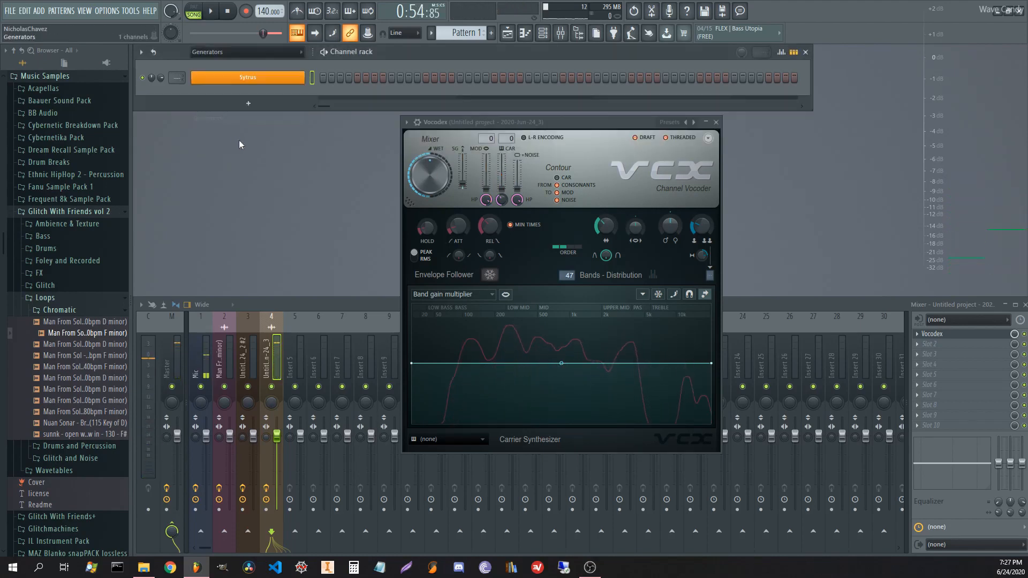
{"action": "left_click", "coordinate": [491, 33]}
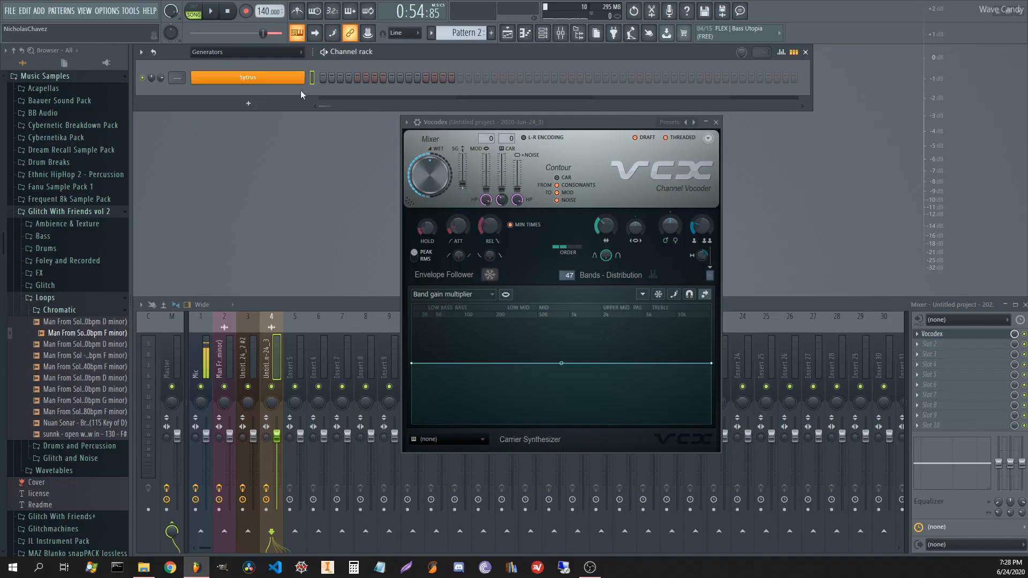
{"action": "right_click", "coordinate": [285, 79]}
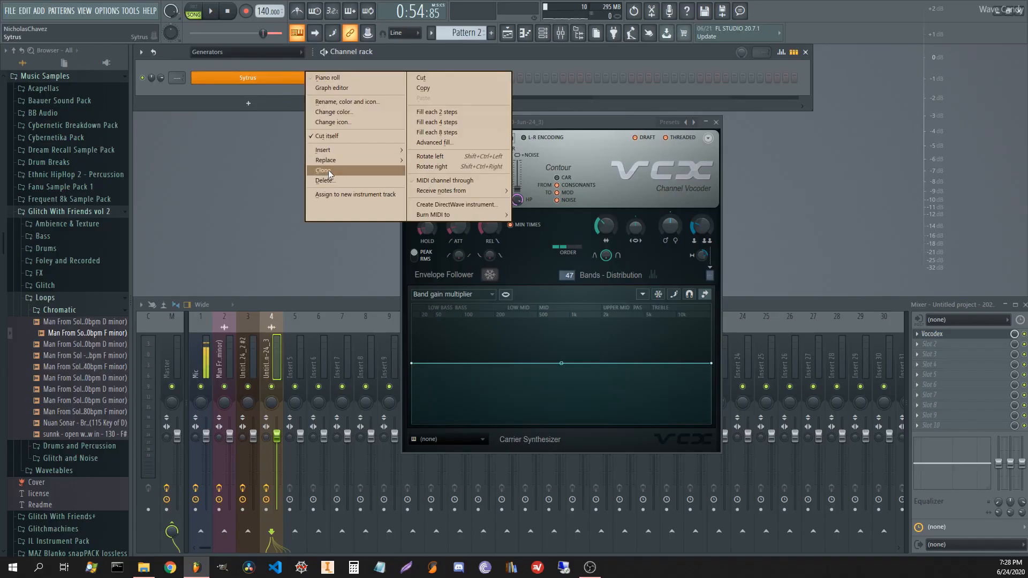
{"action": "mouse_move", "coordinate": [343, 155]}
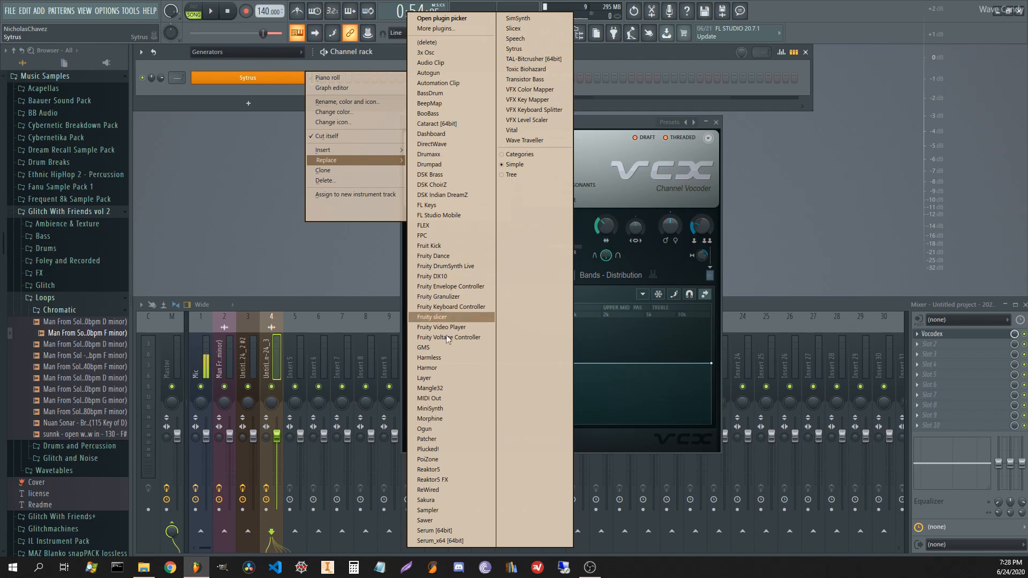
{"action": "left_click", "coordinate": [441, 540]}
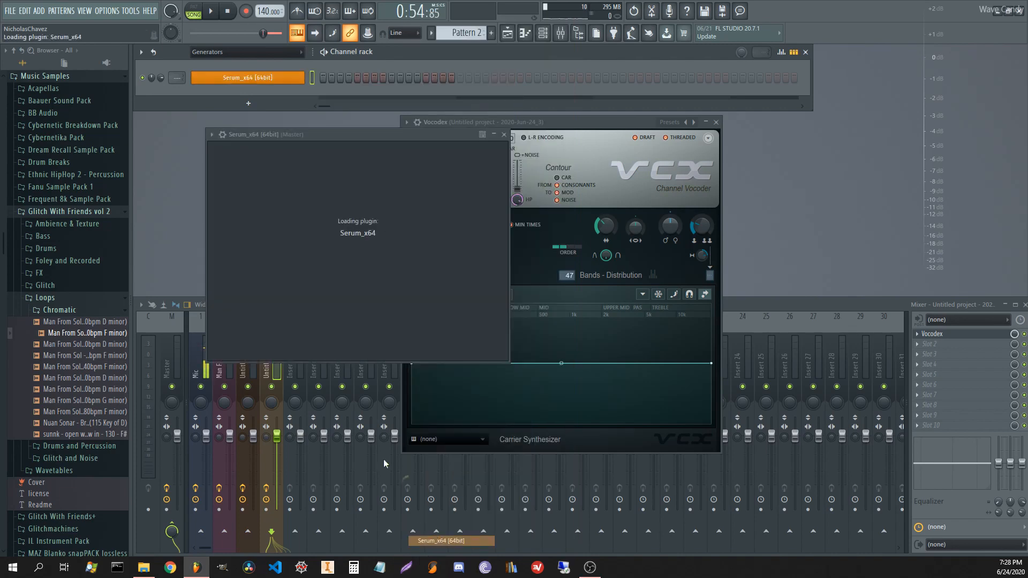
- Arrange the Serum and Vocodex windows side by side beneath the channel rack
{"action": "left_click_drag", "start_coordinate": [336, 136], "coordinate": [320, 119]}
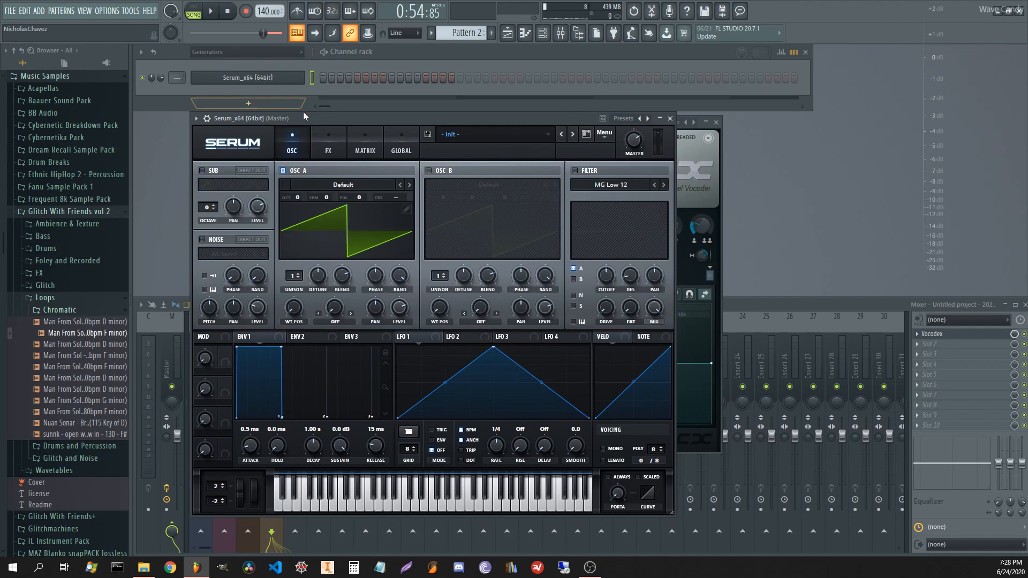
{"action": "mouse_move", "coordinate": [332, 120]}
{"action": "left_mouse_down"}
{"action": "mouse_move", "coordinate": [334, 130]}
{"action": "mouse_move", "coordinate": [321, 115]}
{"action": "left_mouse_up"}
{"action": "left_click", "coordinate": [720, 170]}
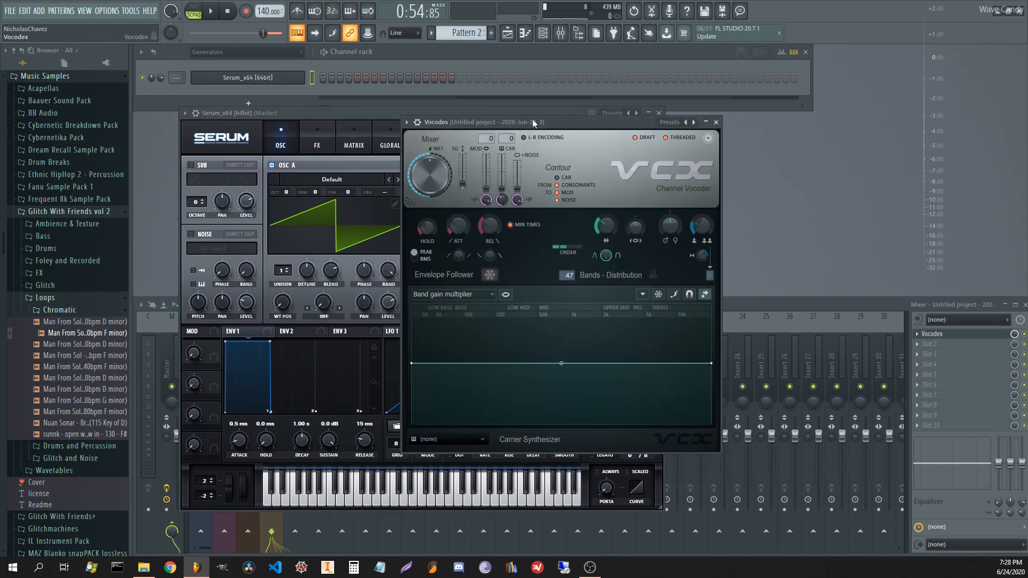
{"action": "left_click_drag", "start_coordinate": [533, 123], "coordinate": [699, 114]}
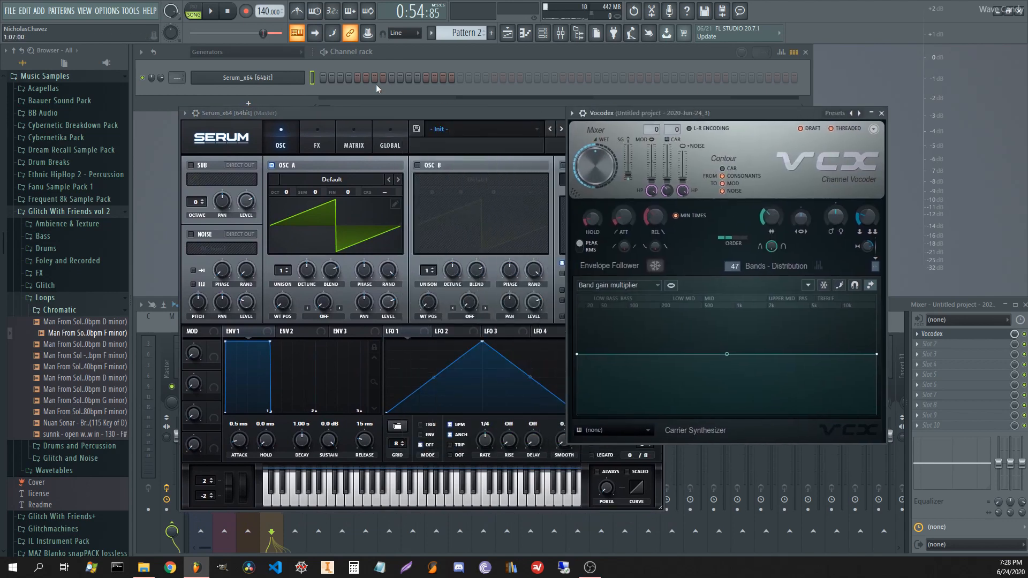
- Enter a C5 note eight bars long from bar 1 in the Serum channel's piano roll
{"action": "right_click", "coordinate": [275, 77]}
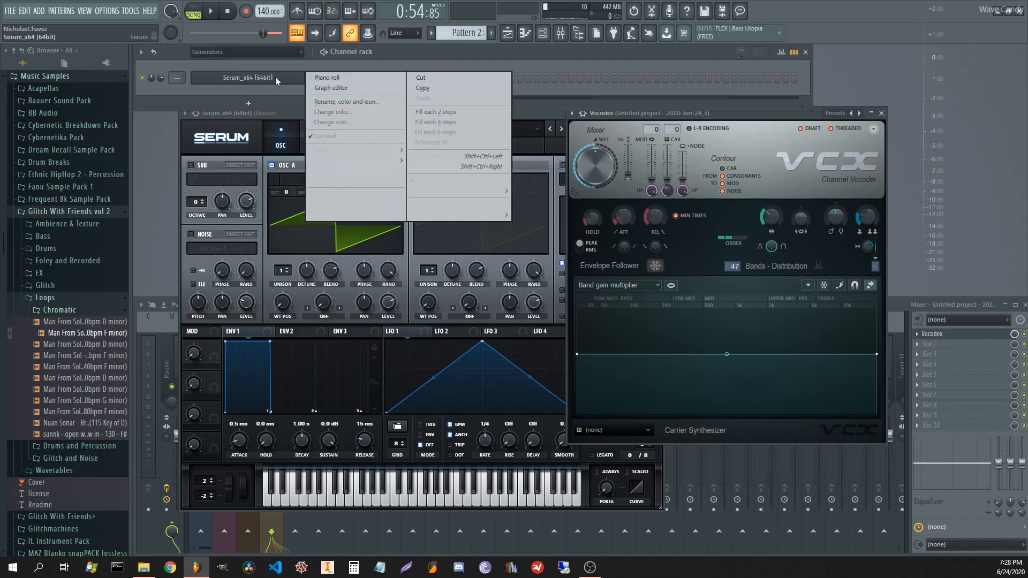
{"action": "left_click", "coordinate": [385, 78]}
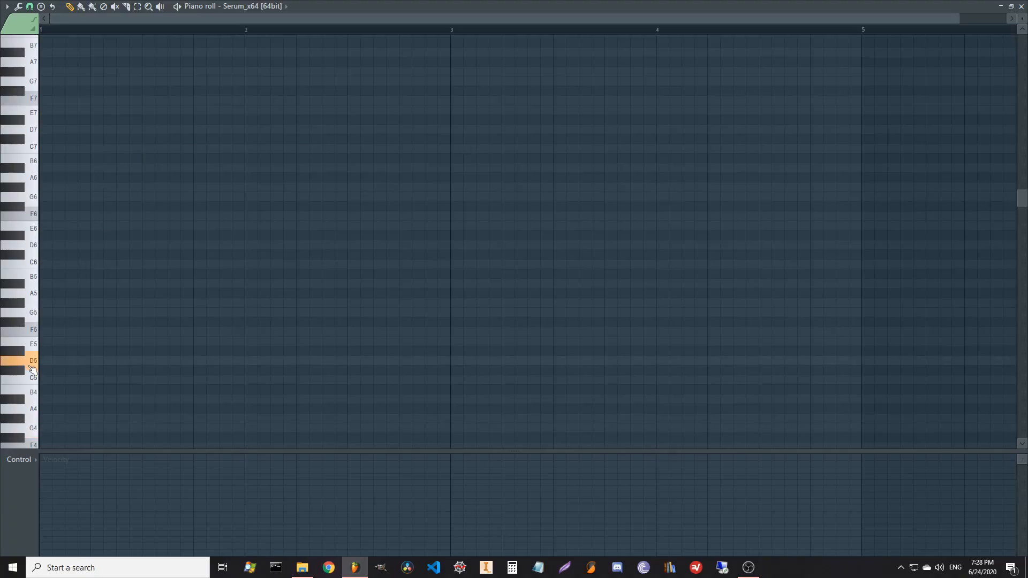
{"action": "scroll", "coordinate": [44, 361], "scroll_direction": "down", "scroll_amount": 5}
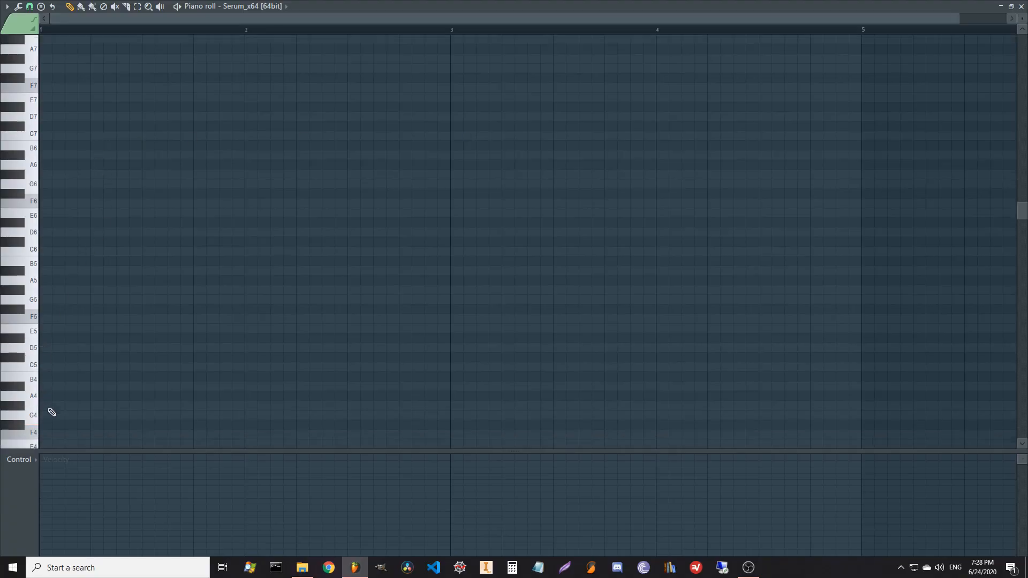
{"action": "left_click", "coordinate": [43, 293]}
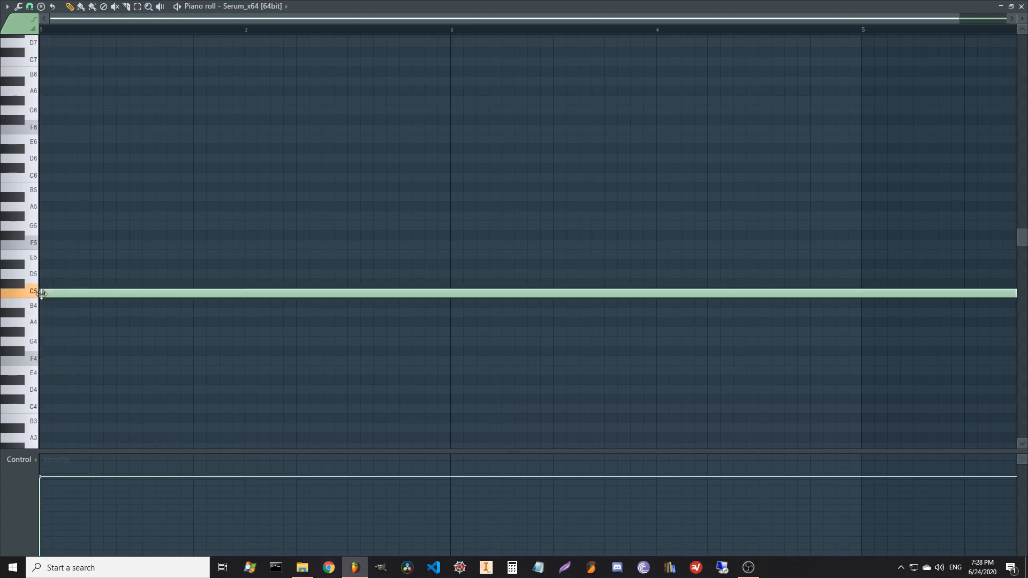
{"action": "scroll", "coordinate": [184, 36], "scroll_direction": "down", "scroll_amount": 4}
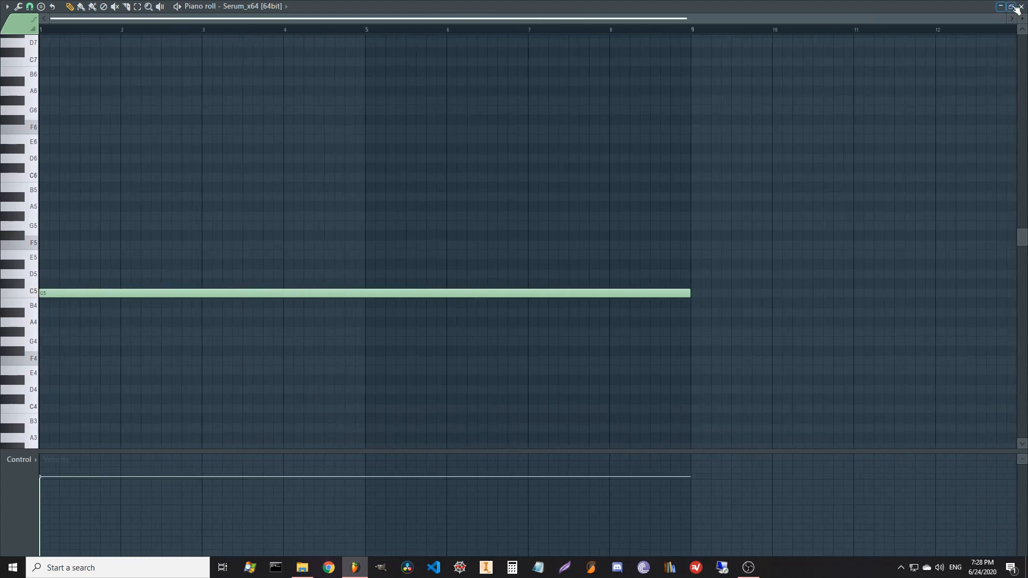
{"action": "left_click", "coordinate": [1017, 7]}
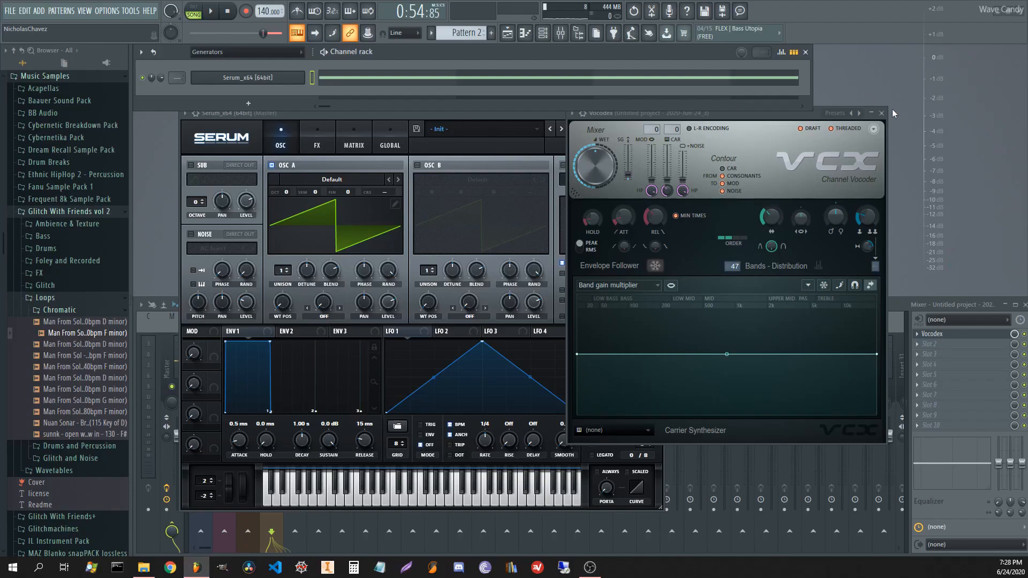
- Assign the Serum channel to insert 5 and sidechain it to insert 4 at 0% instead of sending it to the master
{"action": "left_click", "coordinate": [882, 113]}
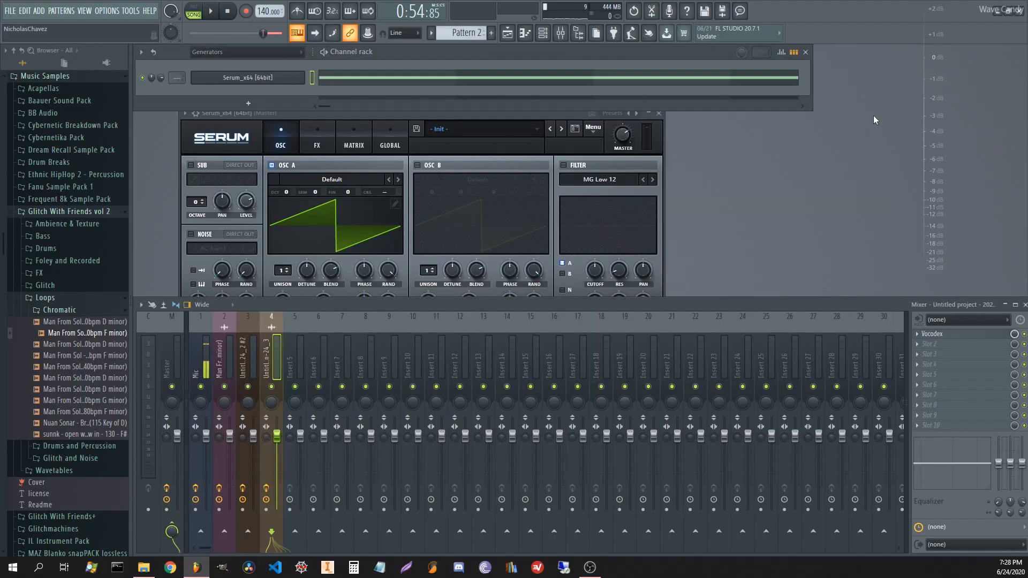
{"action": "left_click", "coordinate": [659, 113]}
{"action": "left_click", "coordinate": [295, 351]}
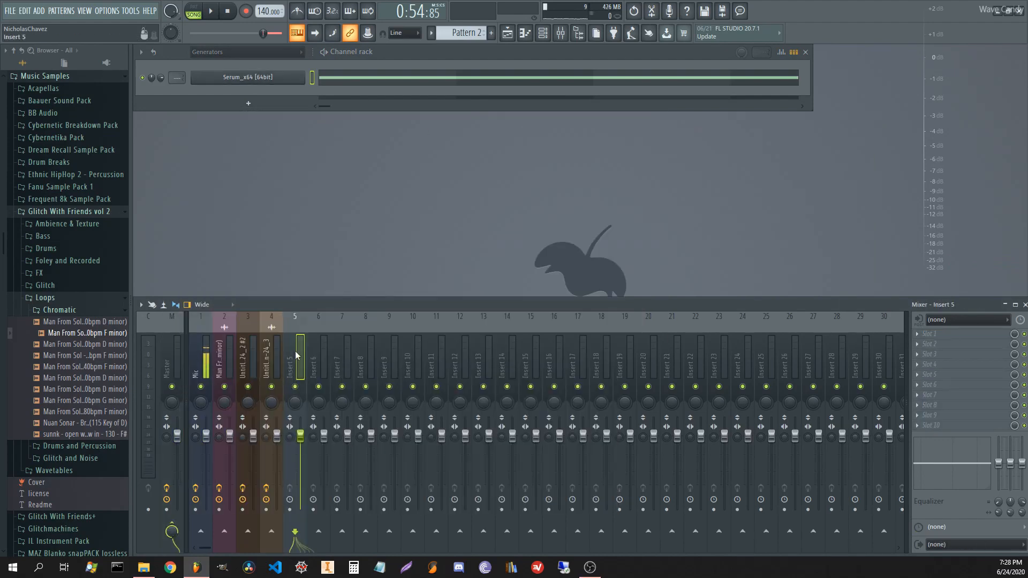
{"action": "key", "text": "ctrl+l"}
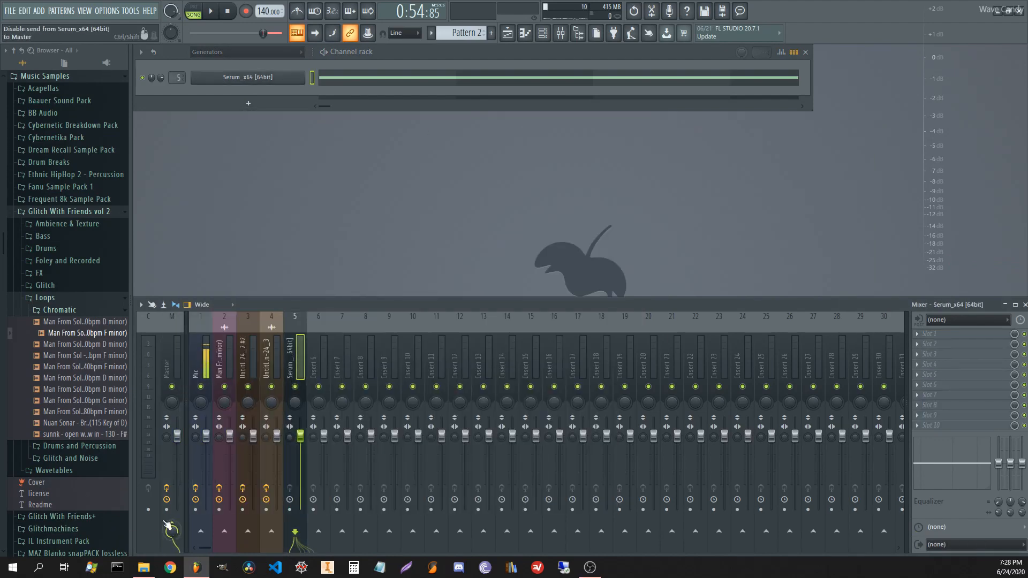
{"action": "left_click", "coordinate": [271, 532]}
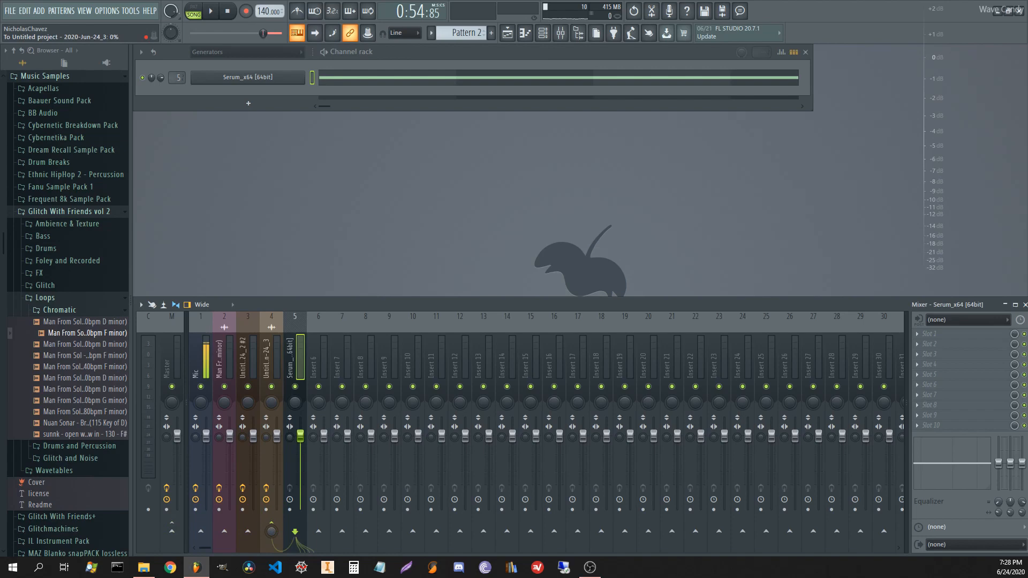
- Set the modulator input of Vocodex on insert 4 to sidechain 1 and play the loop
{"action": "left_click", "coordinate": [273, 358]}
{"action": "left_click", "coordinate": [925, 335]}
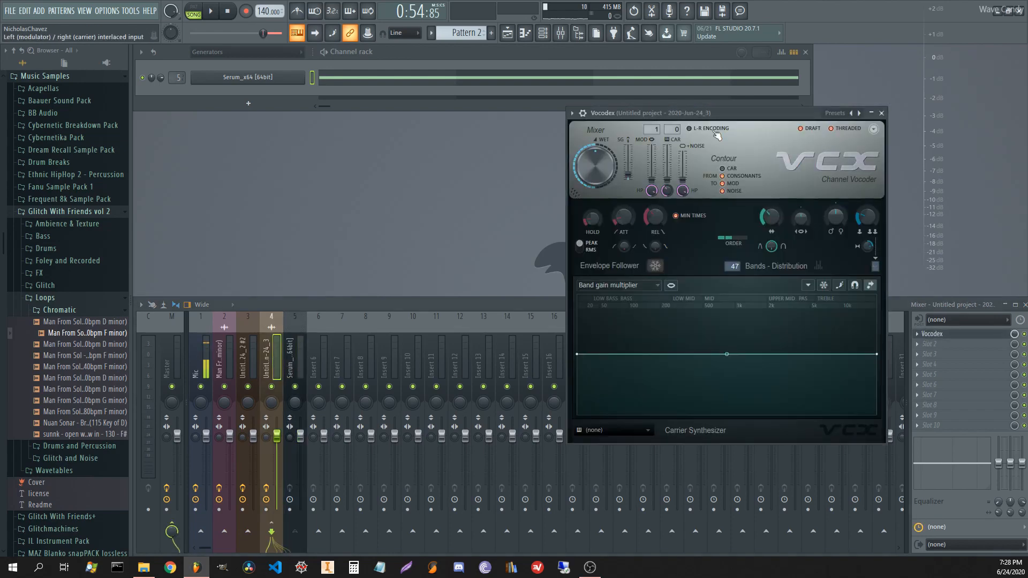
{"action": "left_click", "coordinate": [507, 178]}
{"action": "key", "text": "space"}
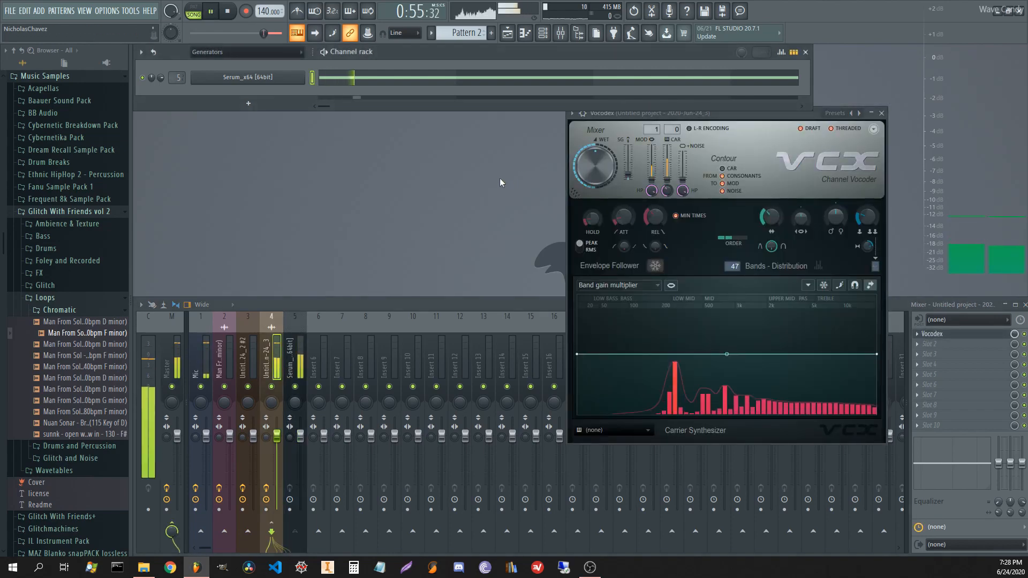
- Lower Serum's oscillator A to octave -2 during playback, then stop the song
{"action": "left_click", "coordinate": [267, 77]}
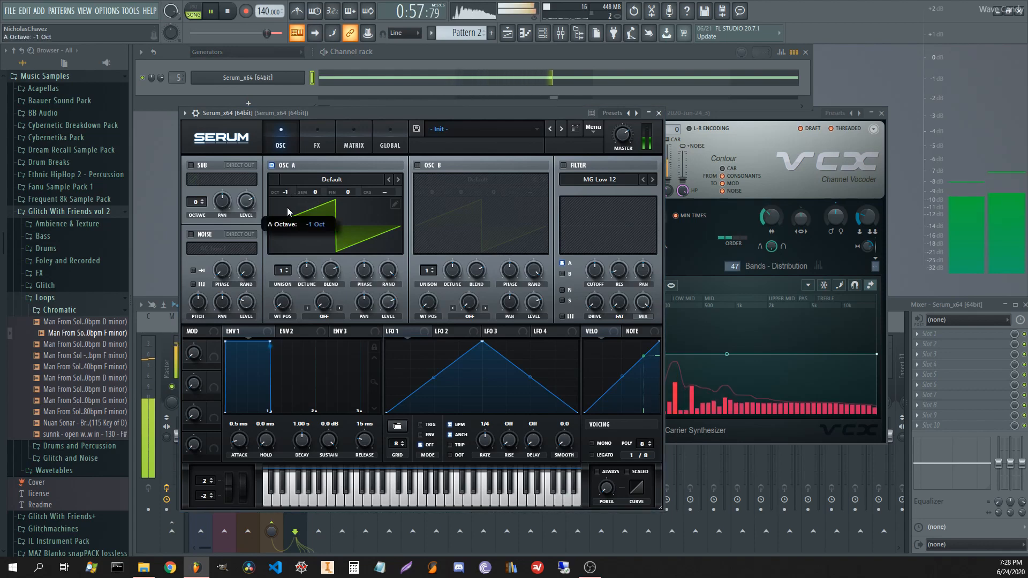
{"action": "left_click_drag", "start_coordinate": [287, 207], "coordinate": [290, 228]}
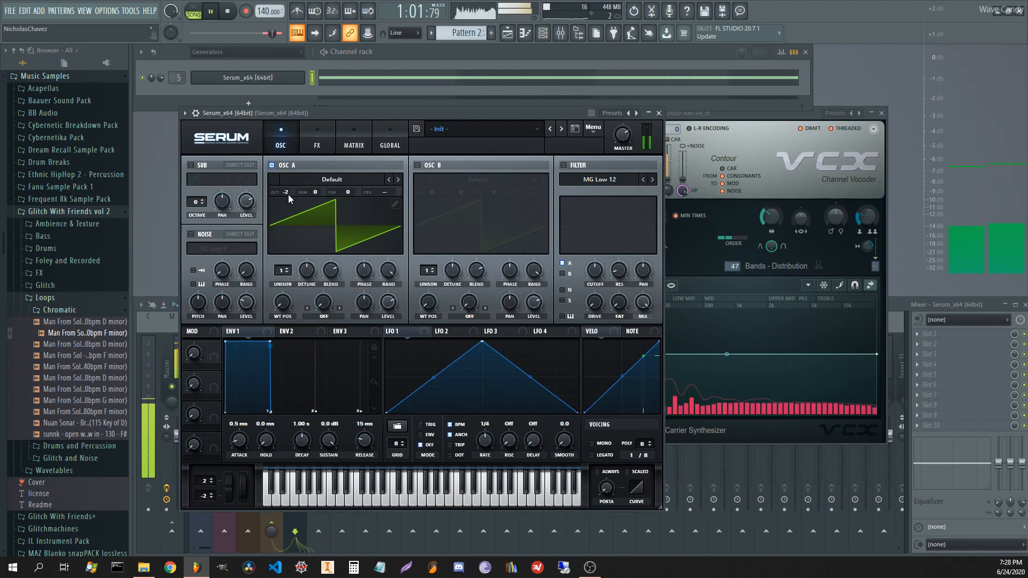
{"action": "left_click_drag", "start_coordinate": [288, 194], "coordinate": [291, 207]}
{"action": "key", "text": "space"}
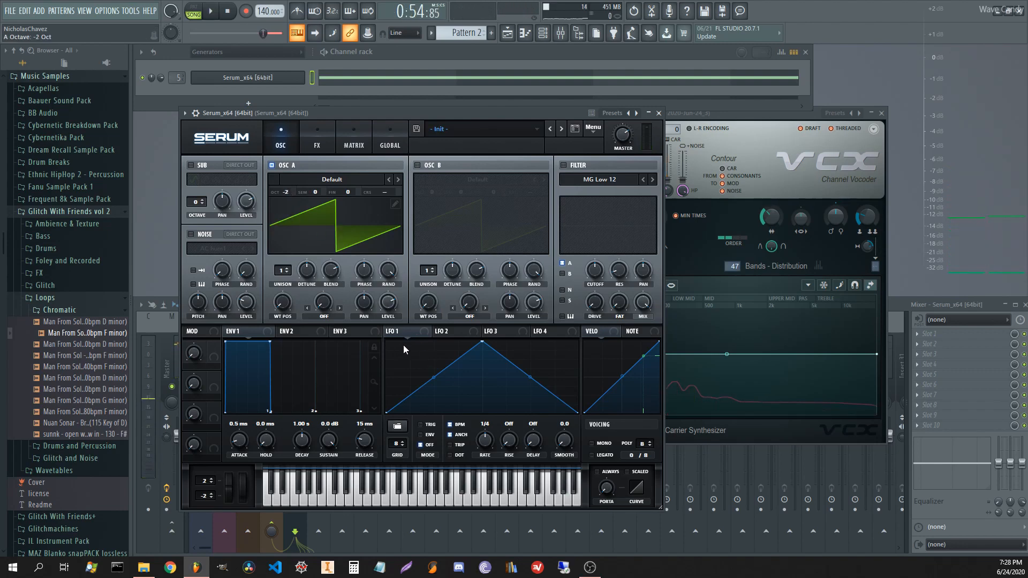
- Redraw Serum's LFO 1 as an irregular pattern of steps and ramps on a grid of 16
{"action": "left_click_drag", "start_coordinate": [435, 371], "coordinate": [425, 364]}
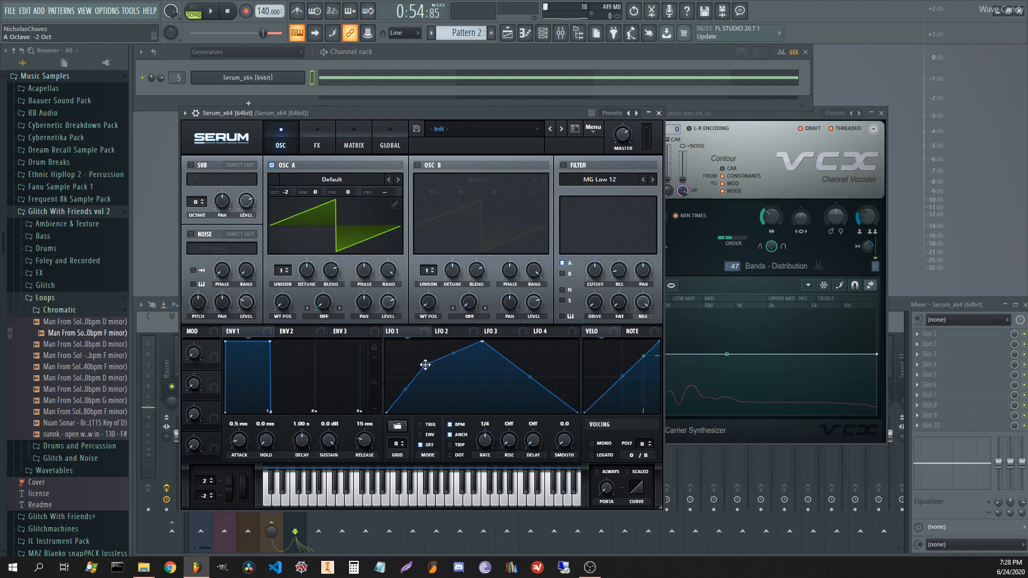
{"action": "right_click", "coordinate": [425, 365]}
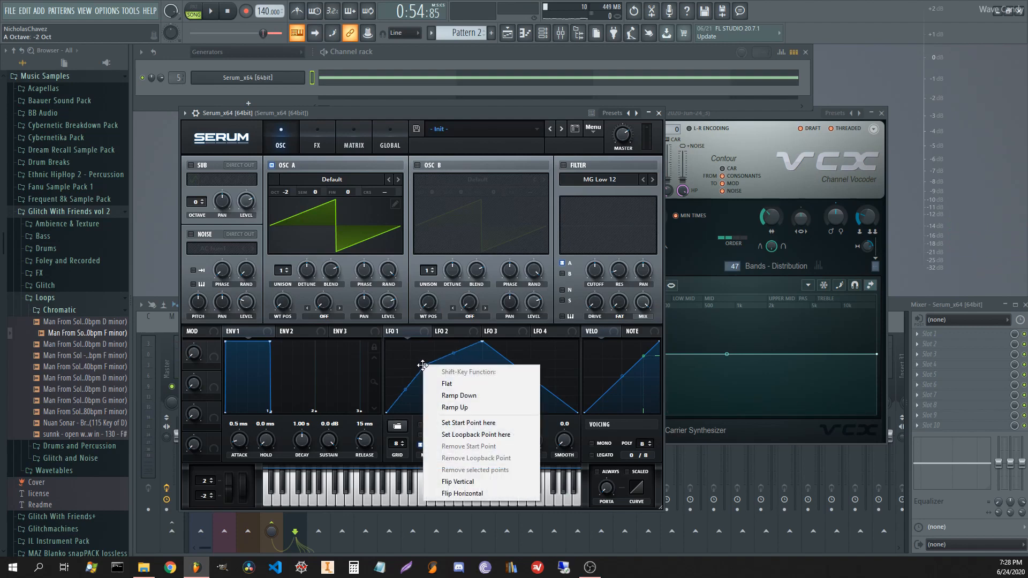
{"action": "left_click", "coordinate": [481, 397]}
{"action": "double_click", "coordinate": [445, 383]}
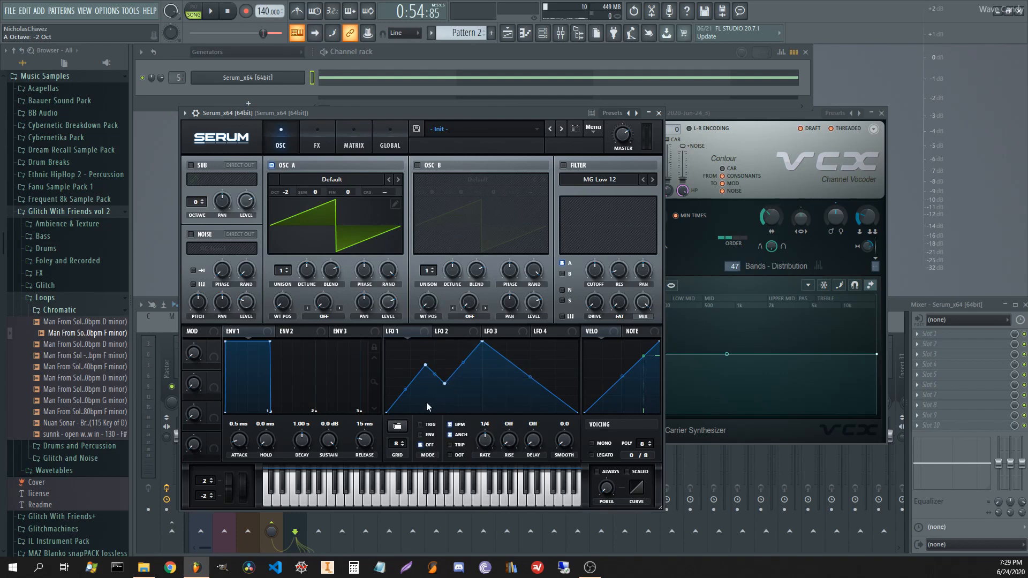
{"action": "right_click", "coordinate": [445, 385]}
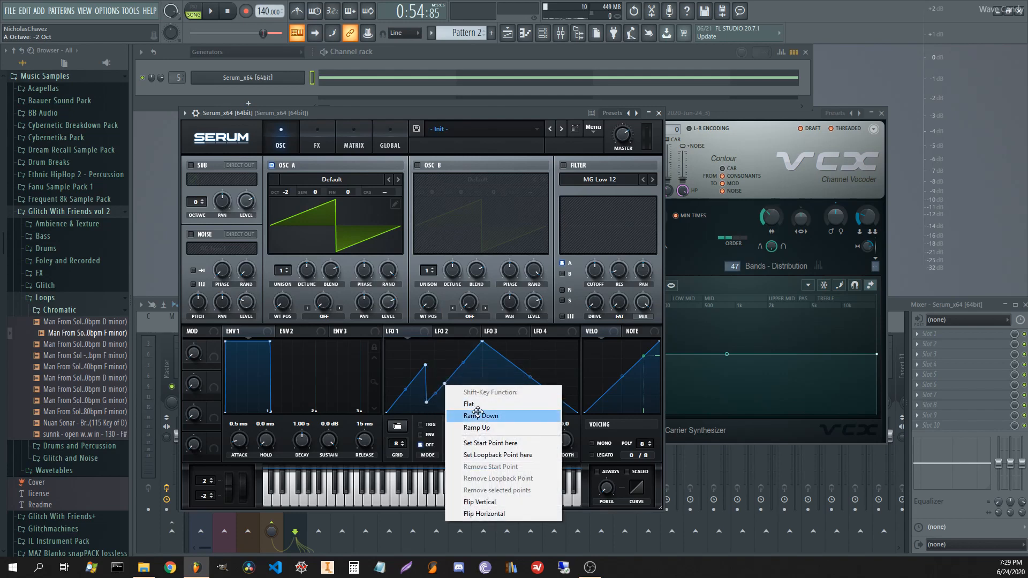
{"action": "left_click", "coordinate": [481, 362]}
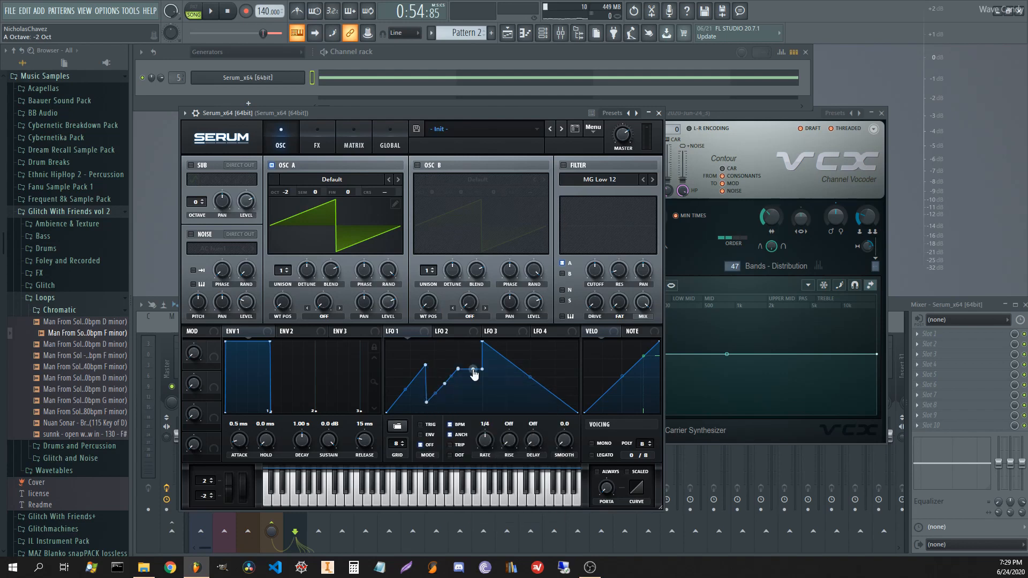
{"action": "left_click", "coordinate": [536, 359], "text": "shift"}
{"action": "left_click", "coordinate": [534, 383], "text": "shift"}
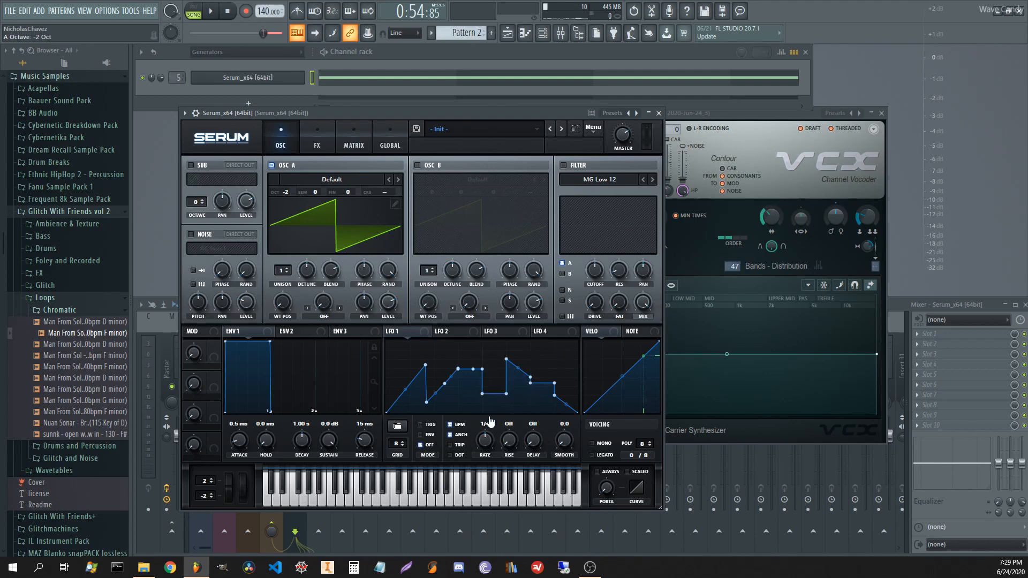
{"action": "left_click", "coordinate": [398, 359], "text": "shift"}
{"action": "left_click", "coordinate": [413, 406], "text": "shift"}
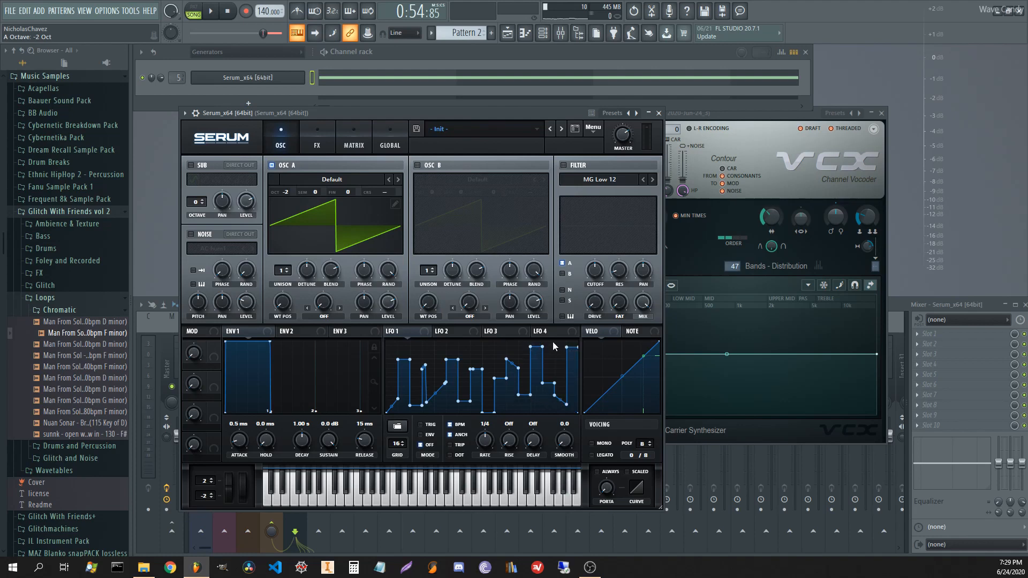
- Reposition the Serum window, modulate oscillator A's octave with LFO 1 at a rate of one bar, and play the loop
{"action": "left_click_drag", "start_coordinate": [405, 115], "coordinate": [429, 78]}
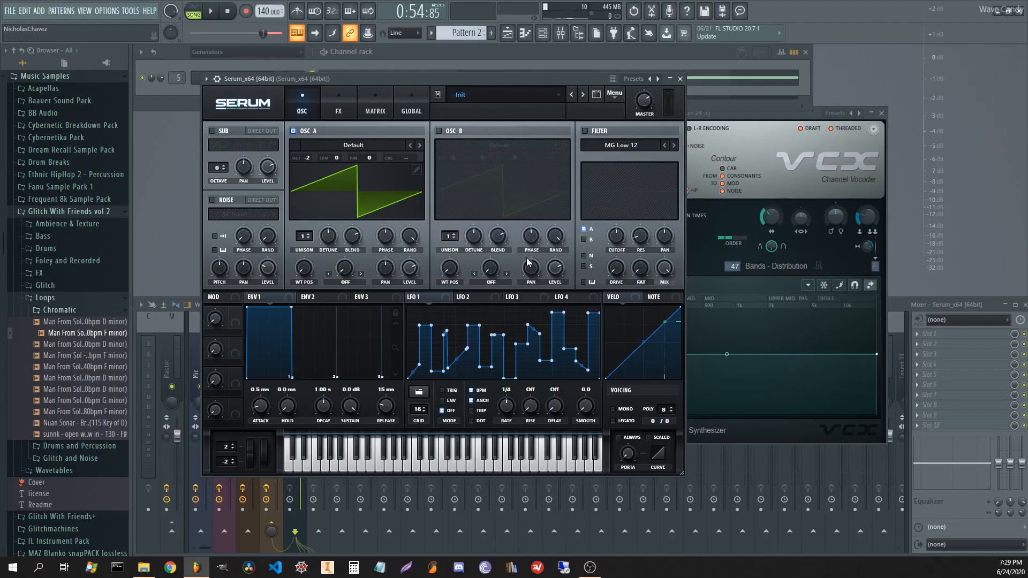
{"action": "left_click_drag", "start_coordinate": [461, 78], "coordinate": [484, 86]}
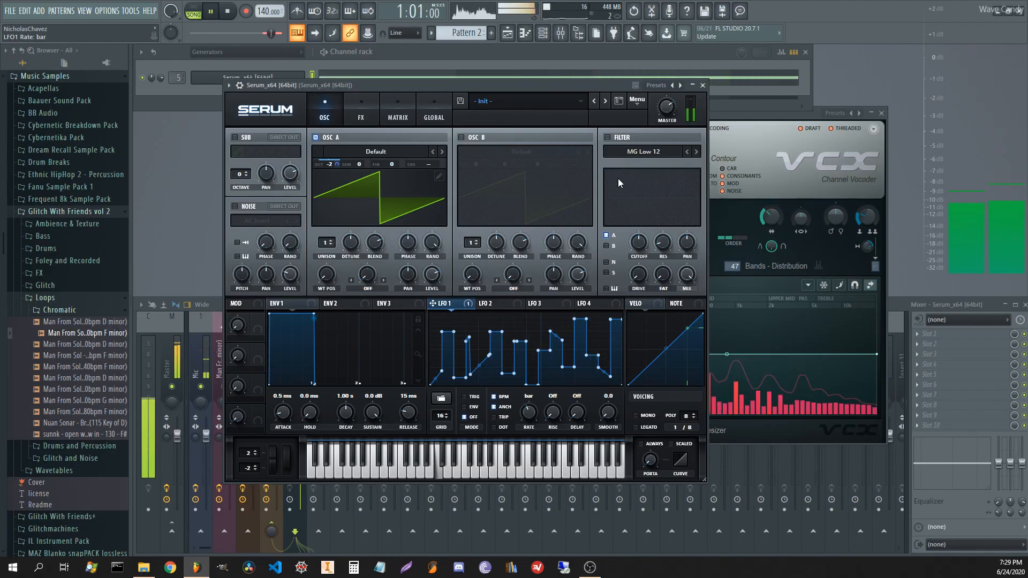
- Enable Serum's filter, pause the song, and change the filter type to Reverb from the Misc group
{"action": "left_click", "coordinate": [608, 138]}
{"action": "left_click", "coordinate": [624, 152]}
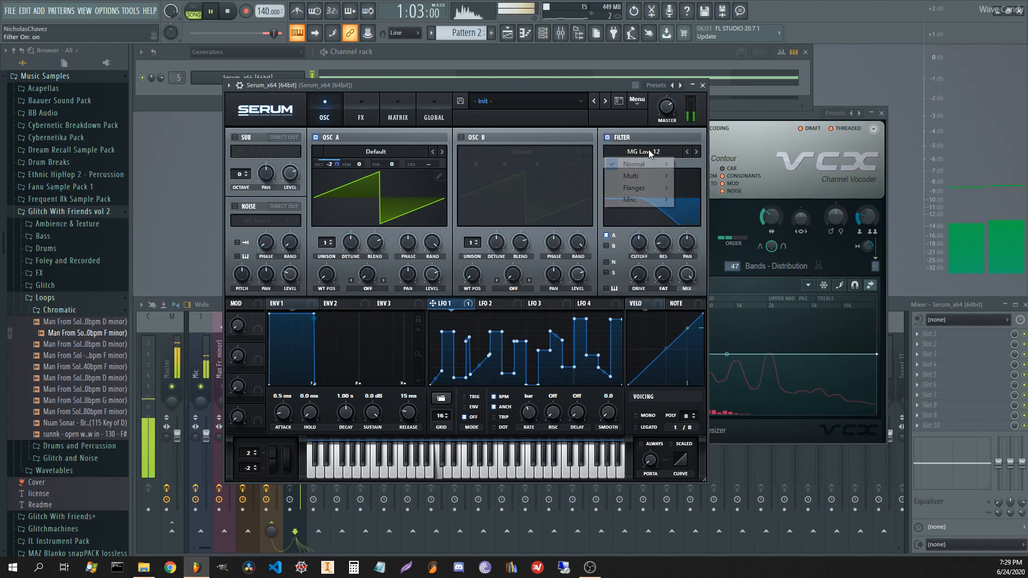
{"action": "mouse_move", "coordinate": [665, 203]}
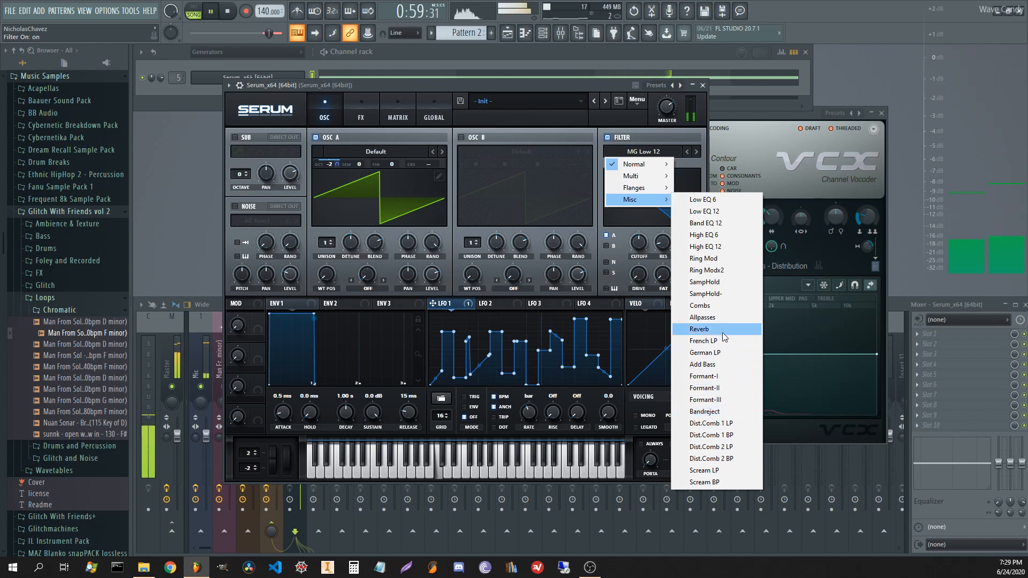
{"action": "key", "text": "space"}
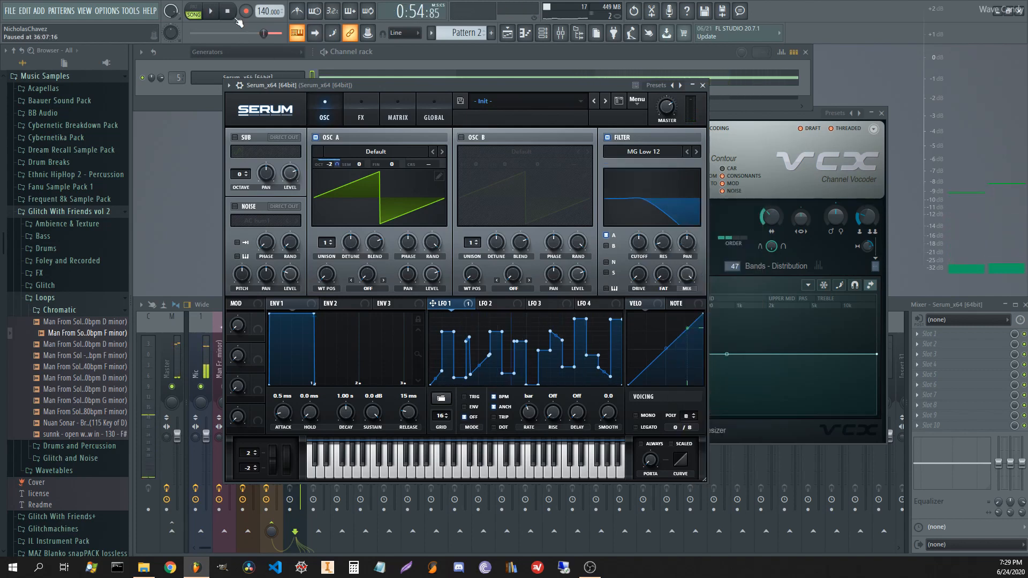
{"action": "left_click", "coordinate": [634, 152]}
{"action": "mouse_move", "coordinate": [663, 207]}
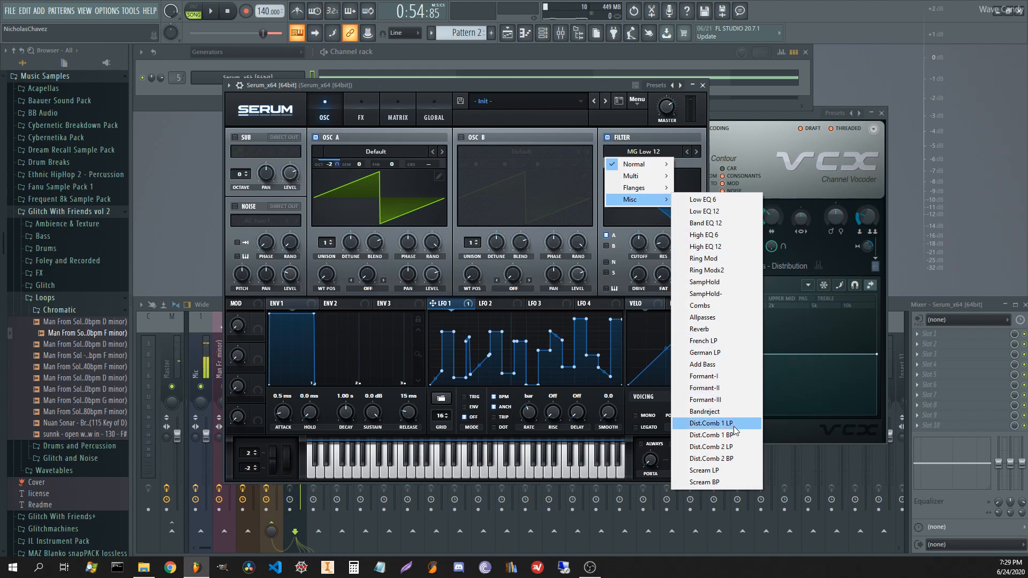
{"action": "left_click", "coordinate": [733, 328]}
- Lower the filter cutoff to about 26 Hz during playback, then stop the song and show LFO 2
{"action": "key", "text": "space"}
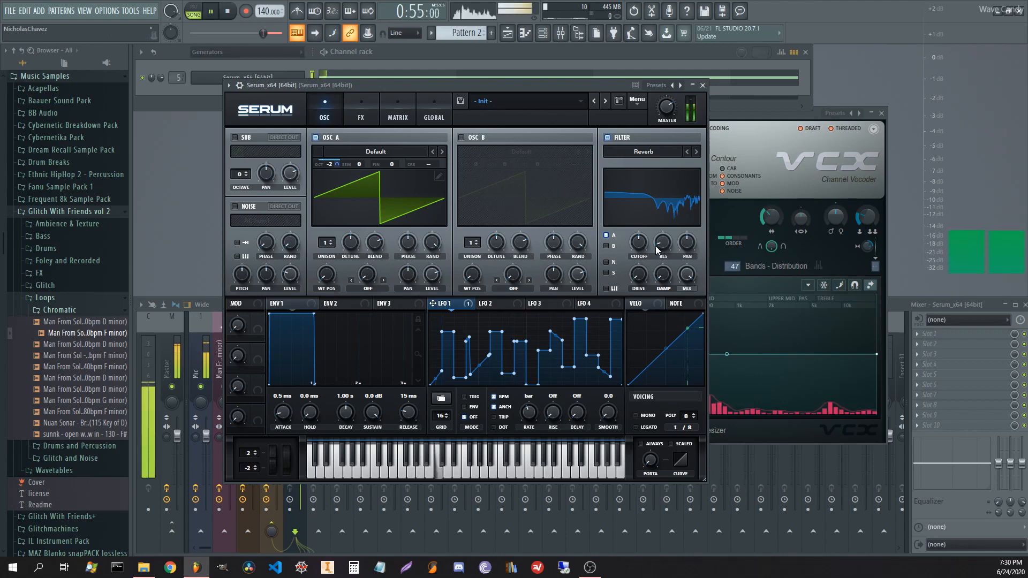
{"action": "left_click_drag", "start_coordinate": [640, 244], "coordinate": [589, 231]}
{"action": "key", "text": "space"}
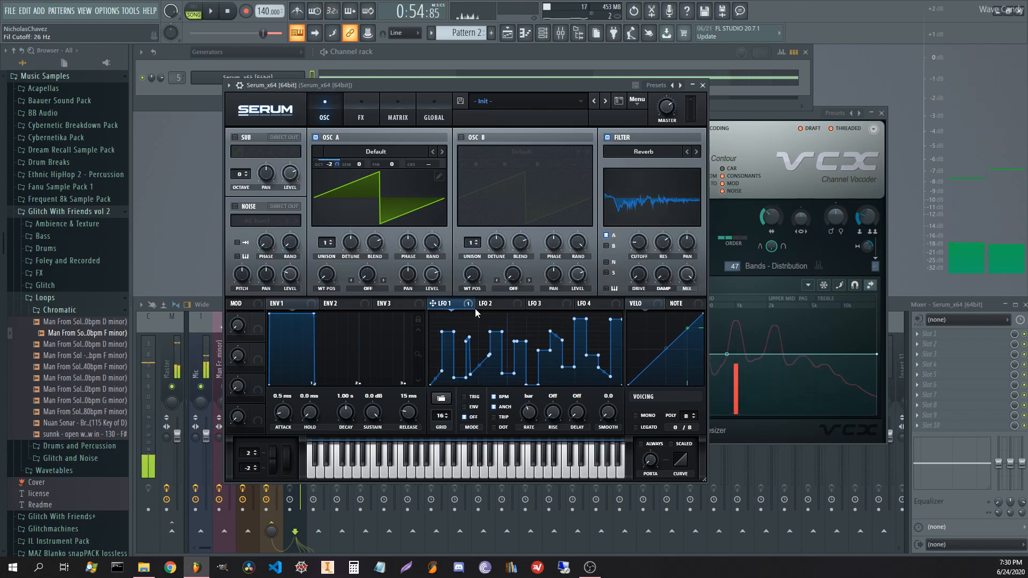
{"action": "left_click", "coordinate": [485, 304]}
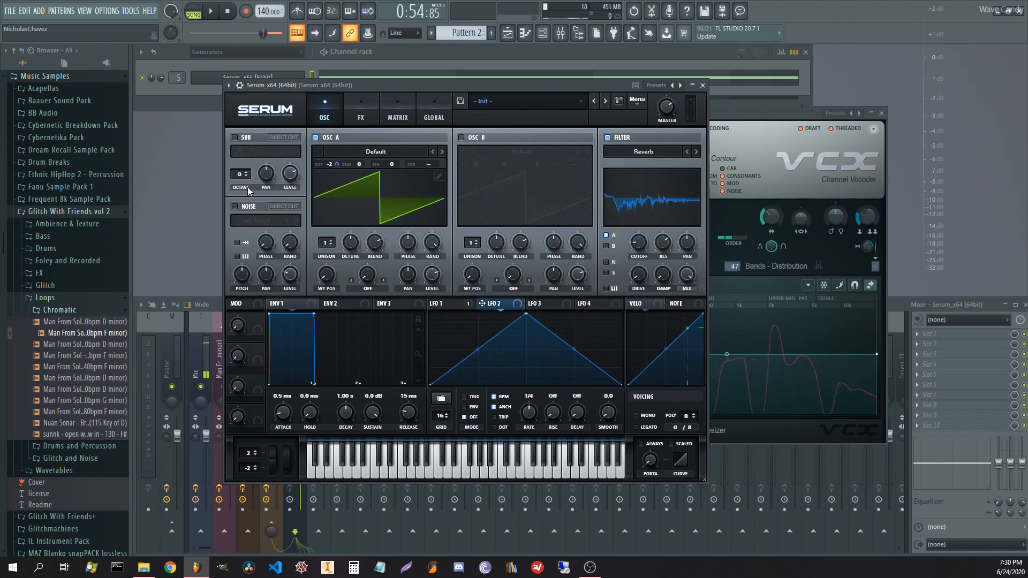
- Audition several wavetables from the Wavetables folder of the Glitch With Friends vol 2 pack
{"action": "left_click", "coordinate": [48, 298]}
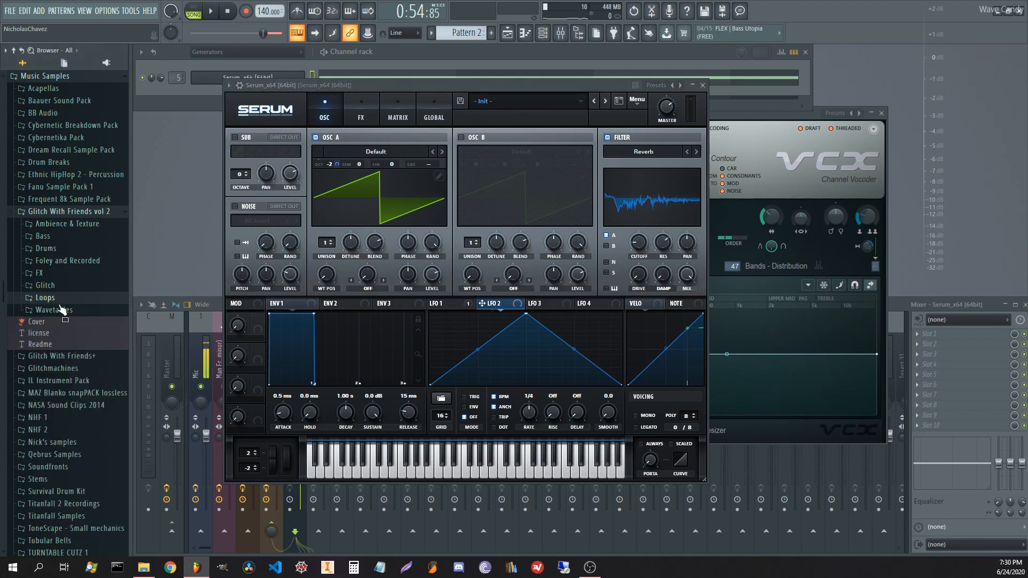
{"action": "left_click", "coordinate": [54, 309]}
{"action": "scroll", "coordinate": [66, 257], "scroll_direction": "down", "scroll_amount": 4}
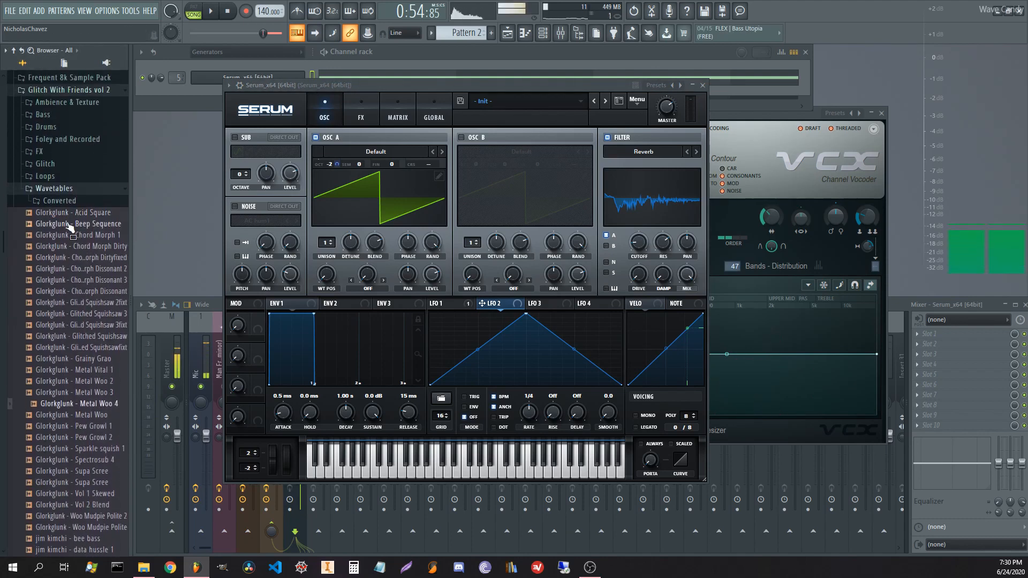
{"action": "scroll", "coordinate": [69, 323], "scroll_direction": "down", "scroll_amount": 3}
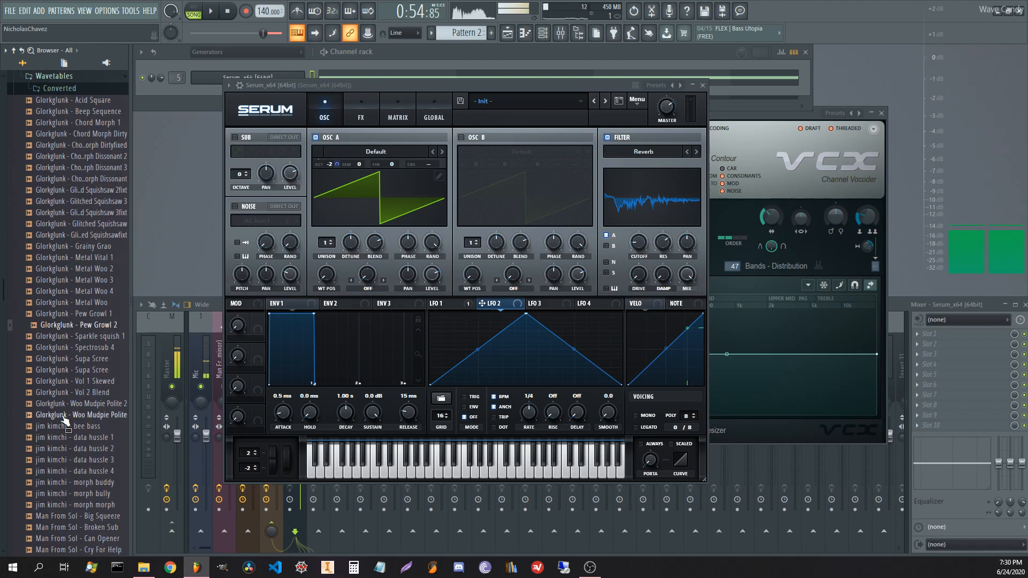
{"action": "left_click", "coordinate": [75, 461]}
{"action": "scroll", "coordinate": [69, 413], "scroll_direction": "down", "scroll_amount": 3}
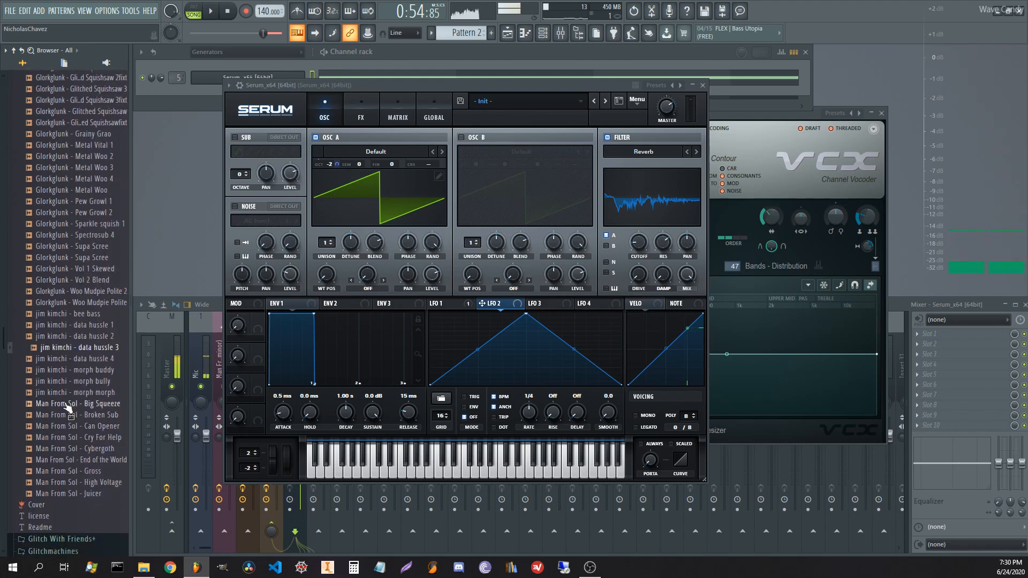
{"action": "left_click", "coordinate": [65, 337]}
{"action": "left_click", "coordinate": [71, 326]}
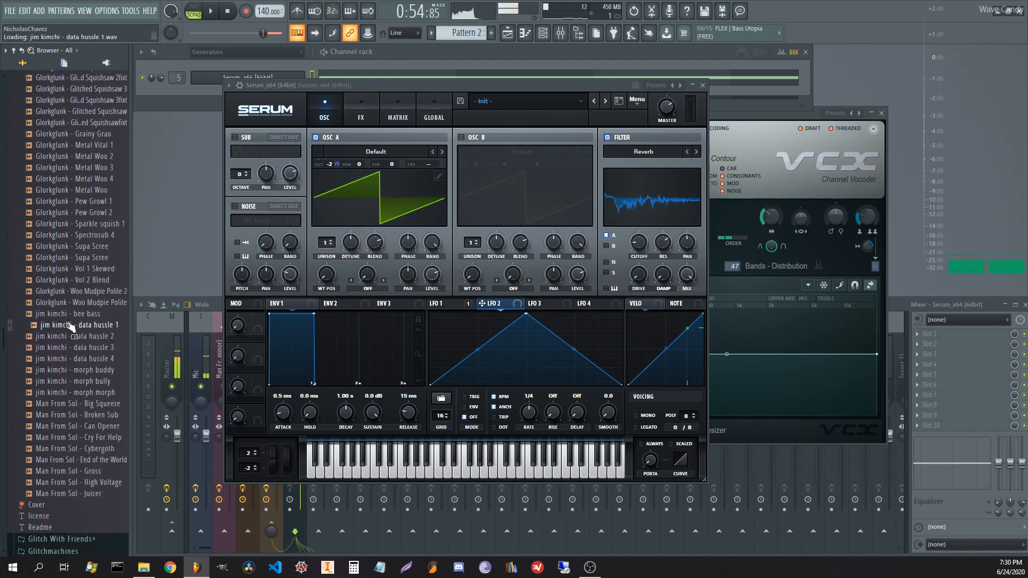
{"action": "left_click", "coordinate": [64, 449]}
{"action": "left_click", "coordinate": [65, 439]}
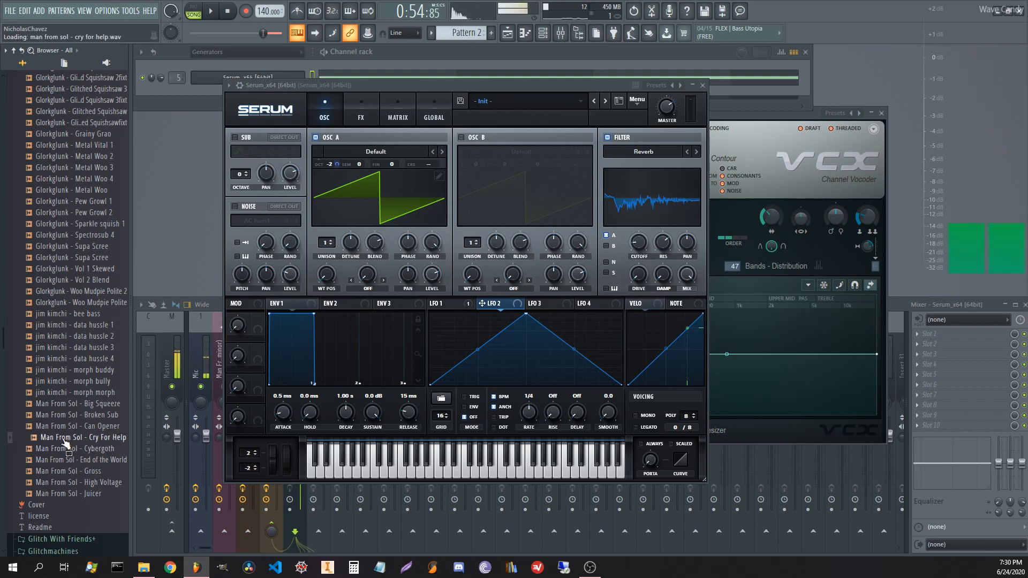
{"action": "left_click", "coordinate": [64, 483]}
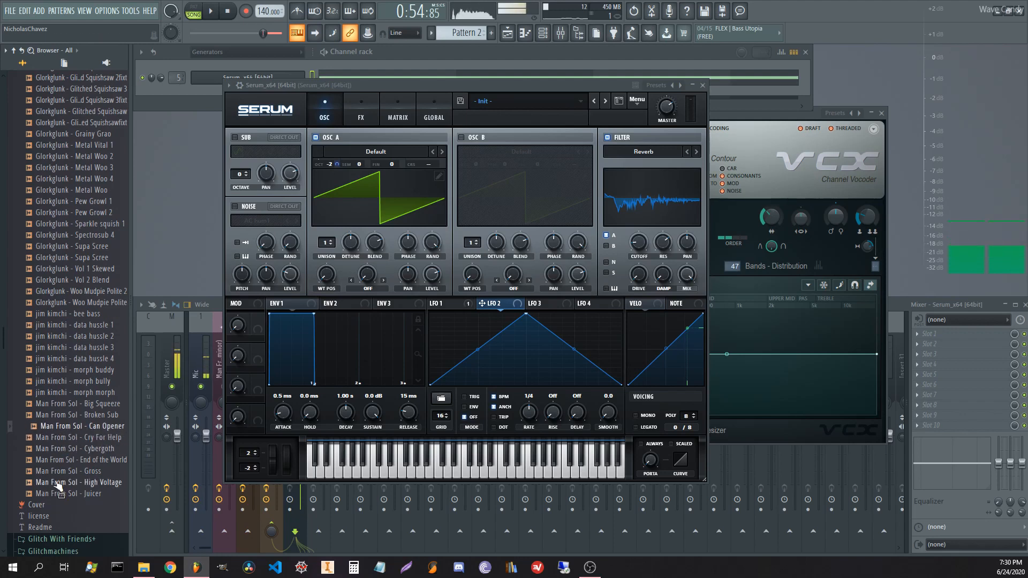
{"action": "left_click", "coordinate": [75, 348]}
{"action": "left_click", "coordinate": [65, 370]}
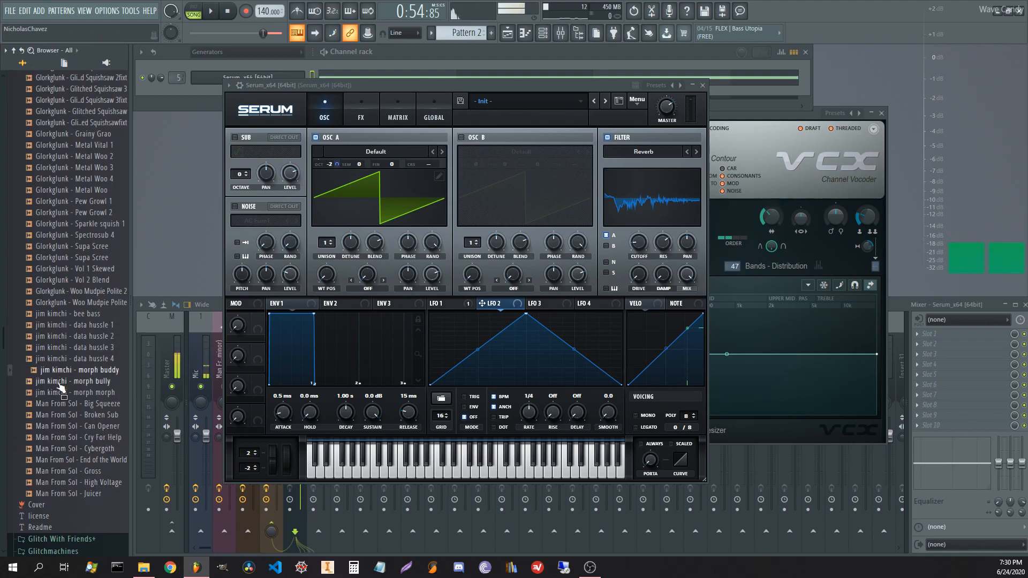
- Load the data hussle 3 wavetable into Serum's oscillator A and try different wavetable positions with the song playing
{"action": "left_click", "coordinate": [59, 349]}
{"action": "left_click_drag", "start_coordinate": [61, 354], "coordinate": [392, 184]}
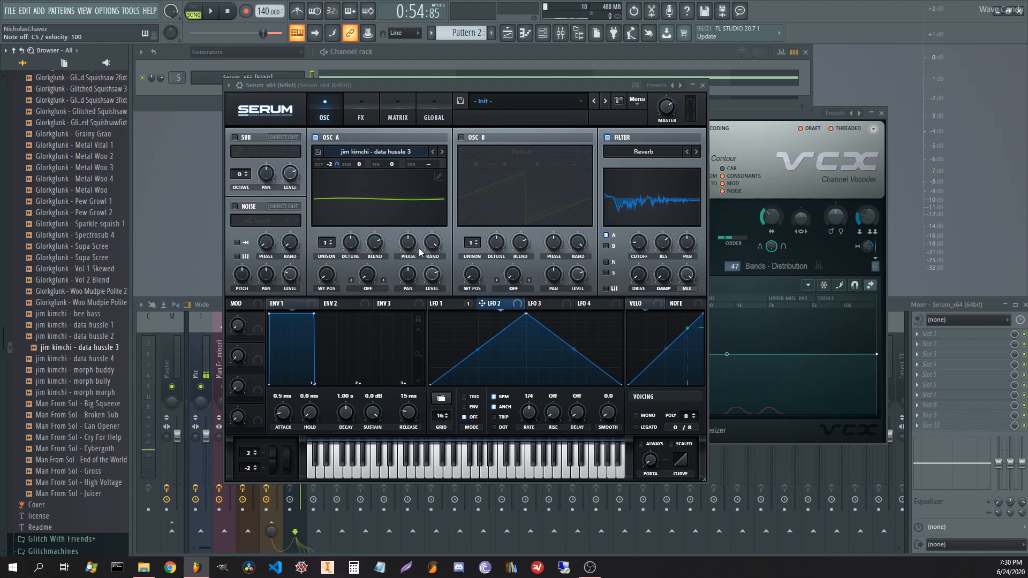
{"action": "left_click_drag", "start_coordinate": [328, 278], "coordinate": [333, 255]}
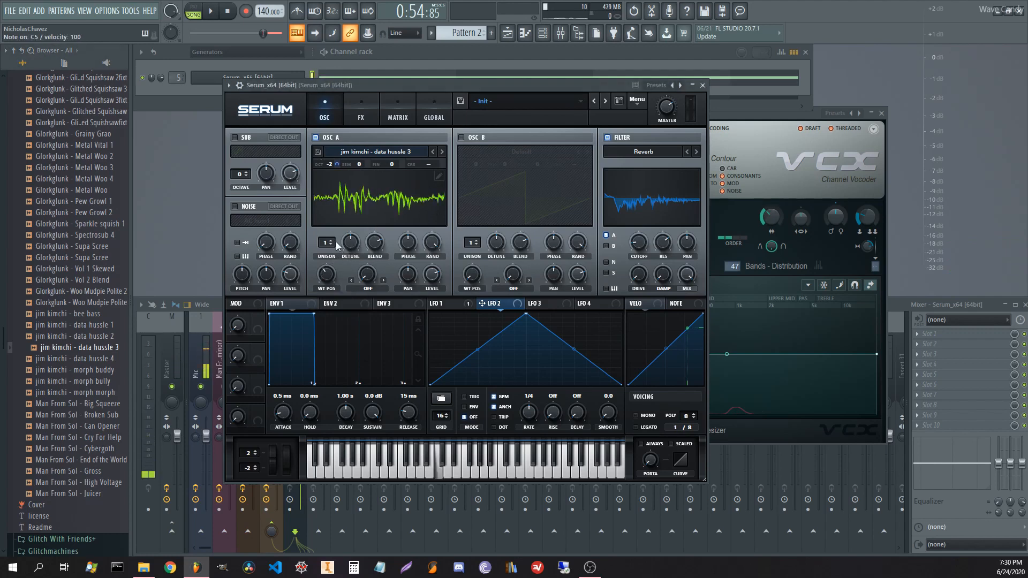
{"action": "key", "text": "space"}
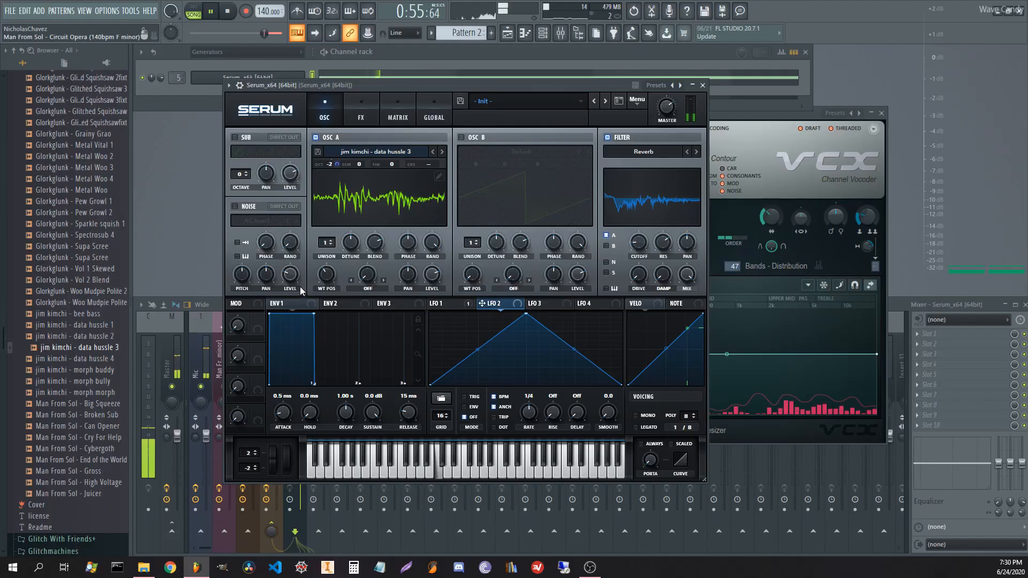
{"action": "left_click_drag", "start_coordinate": [343, 216], "coordinate": [351, 256]}
{"action": "key", "text": "space"}
- Load the Glorkglunk - Pew Growl 1 wavetable into oscillator A and try other wavetable positions during playback
{"action": "left_click", "coordinate": [59, 246]}
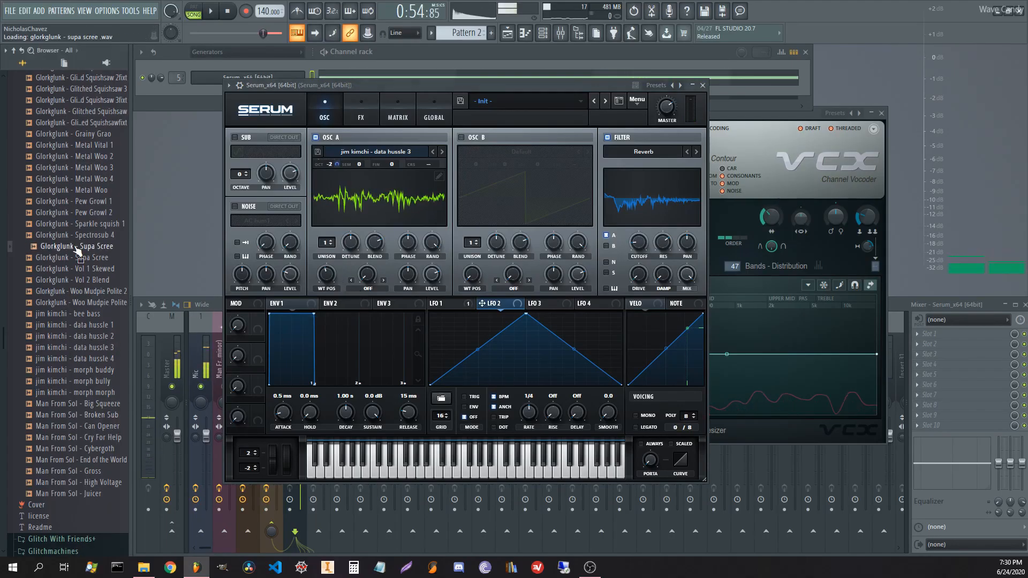
{"action": "left_click", "coordinate": [57, 202]}
{"action": "left_click_drag", "start_coordinate": [56, 202], "coordinate": [401, 196]}
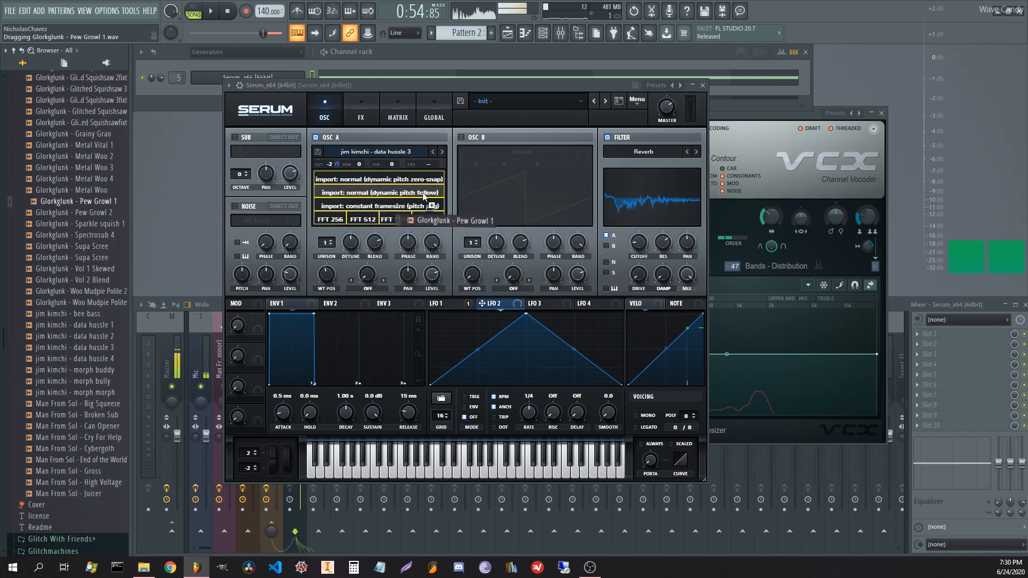
{"action": "left_click_drag", "start_coordinate": [427, 196], "coordinate": [427, 196]}
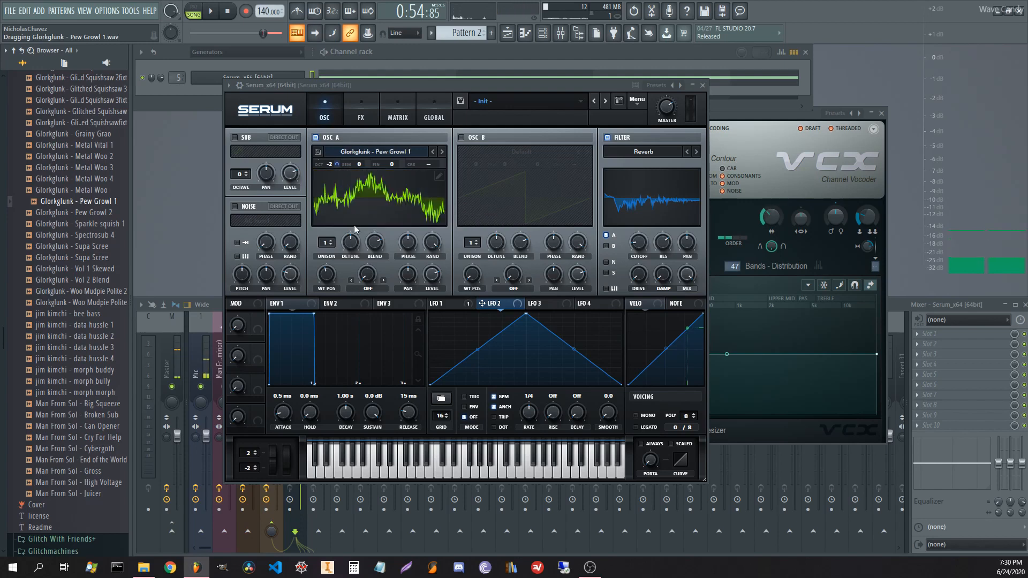
{"action": "key", "text": "space"}
{"action": "left_click_drag", "start_coordinate": [328, 276], "coordinate": [321, 300]}
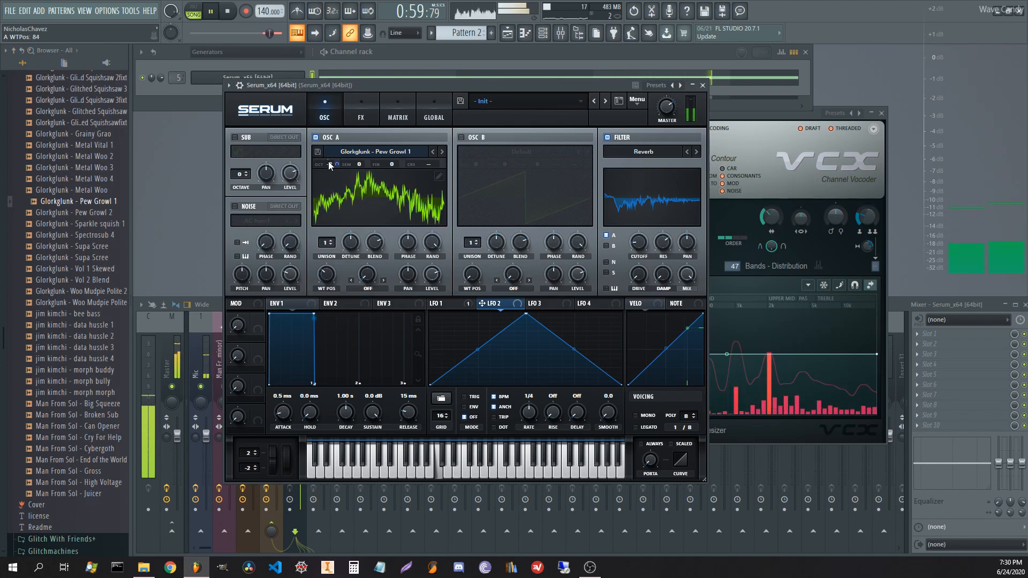
{"action": "key", "text": "space"}
- Try oscillator A at octave 0, return it to -2, and sweep its wavetable position during playback
{"action": "left_click_drag", "start_coordinate": [330, 165], "coordinate": [335, 131]}
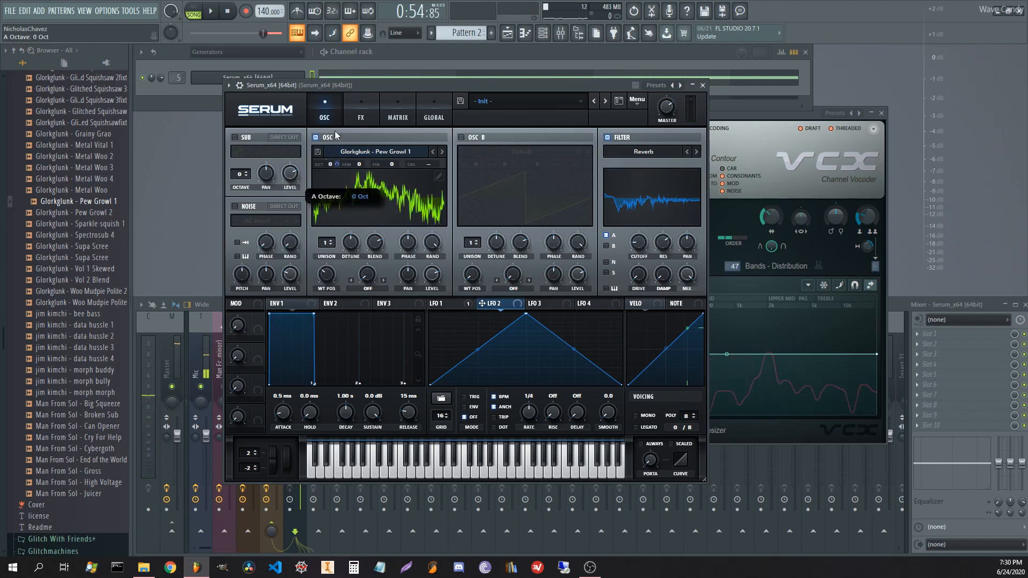
{"action": "key", "text": "space"}
{"action": "left_click_drag", "start_coordinate": [323, 247], "coordinate": [333, 297]}
{"action": "left_click_drag", "start_coordinate": [329, 166], "coordinate": [329, 182]}
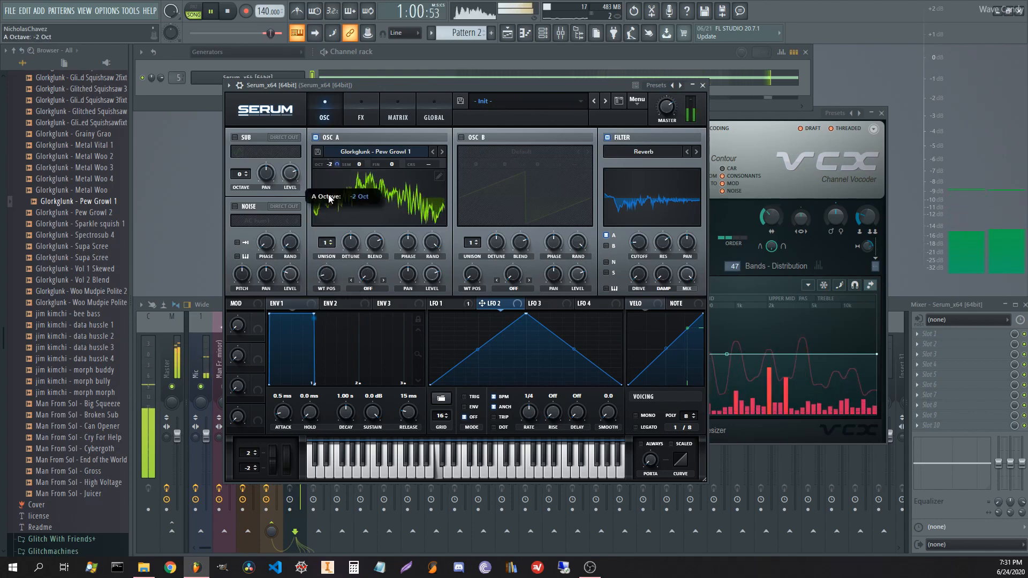
{"action": "left_click_drag", "start_coordinate": [326, 274], "coordinate": [339, 229]}
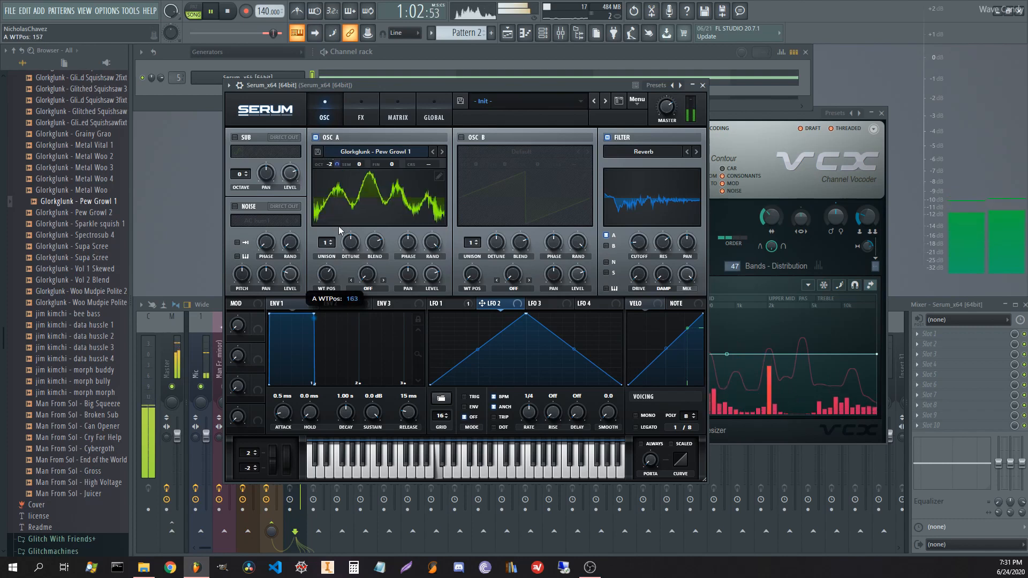
{"action": "key", "text": "space"}
- Audition more wavetables from the pack and load data hussle 1 into oscillator A
{"action": "left_click", "coordinate": [115, 156]}
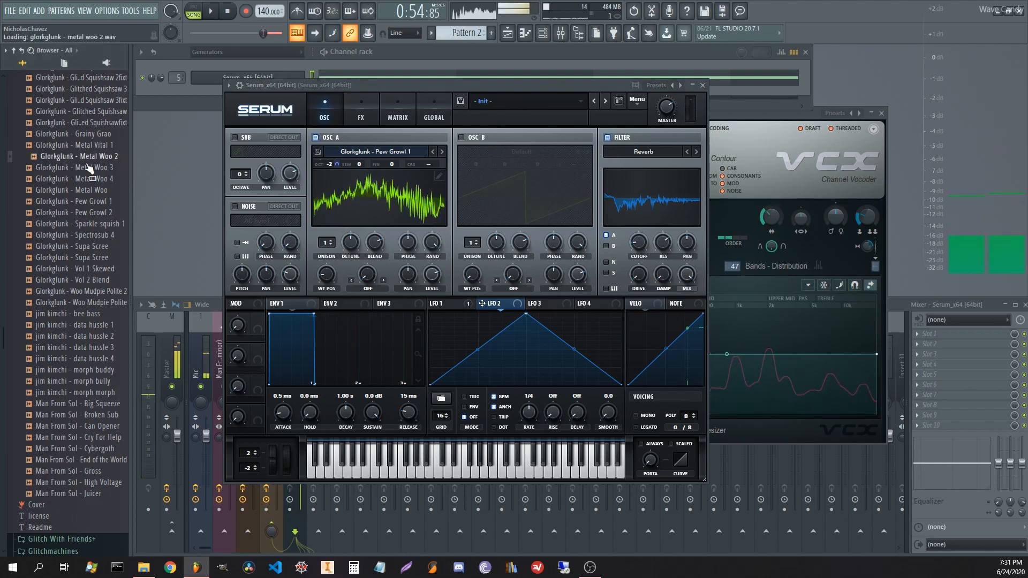
{"action": "scroll", "coordinate": [85, 177], "scroll_direction": "up", "scroll_amount": 4}
{"action": "left_click", "coordinate": [89, 314]}
{"action": "scroll", "coordinate": [86, 279], "scroll_direction": "down", "scroll_amount": 2}
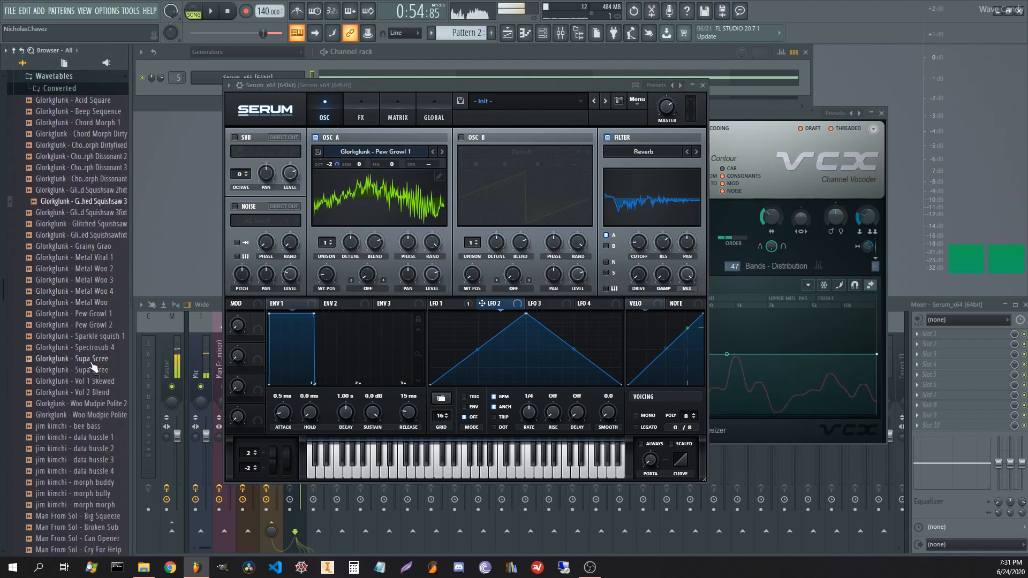
{"action": "left_click", "coordinate": [93, 395]}
{"action": "left_click", "coordinate": [90, 417]}
{"action": "left_click", "coordinate": [84, 439]}
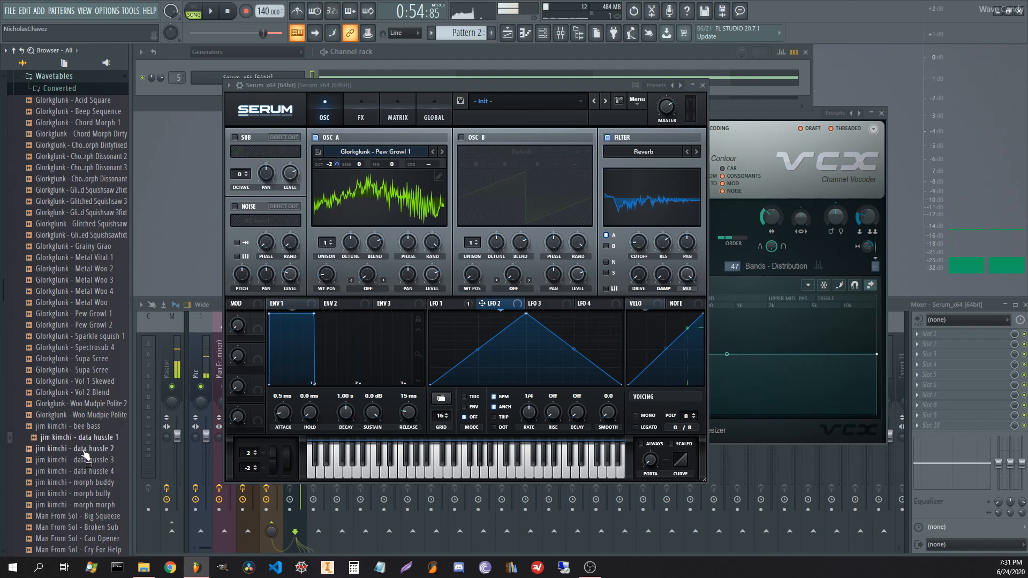
{"action": "left_click_drag", "start_coordinate": [86, 443], "coordinate": [356, 214]}
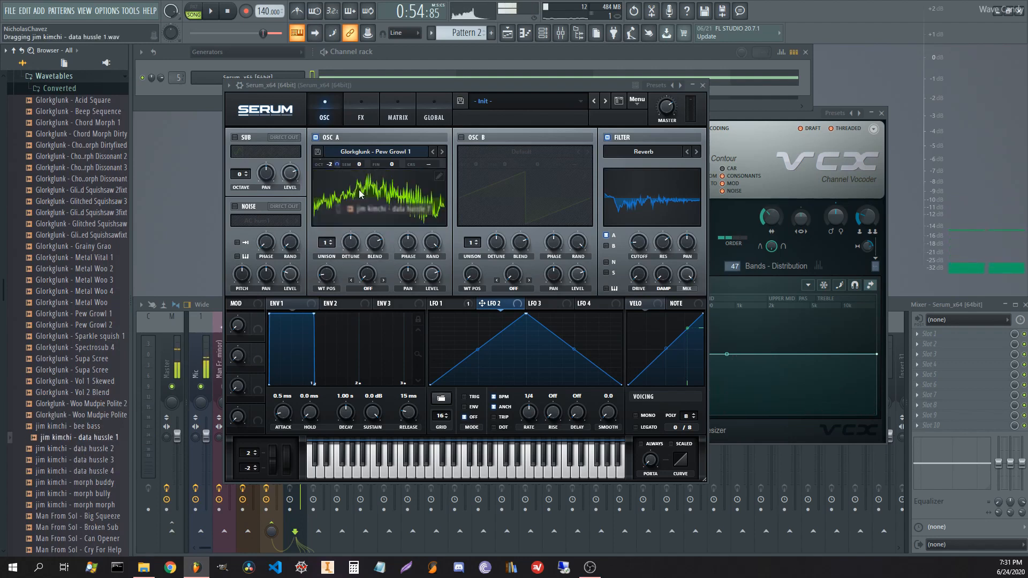
- Try the FM Sub Osc warp mode on oscillator A, set it to Mirror, and sweep the wavetable position during playback
{"action": "left_click_drag", "start_coordinate": [336, 279], "coordinate": [365, 282]}
{"action": "left_click", "coordinate": [367, 288]}
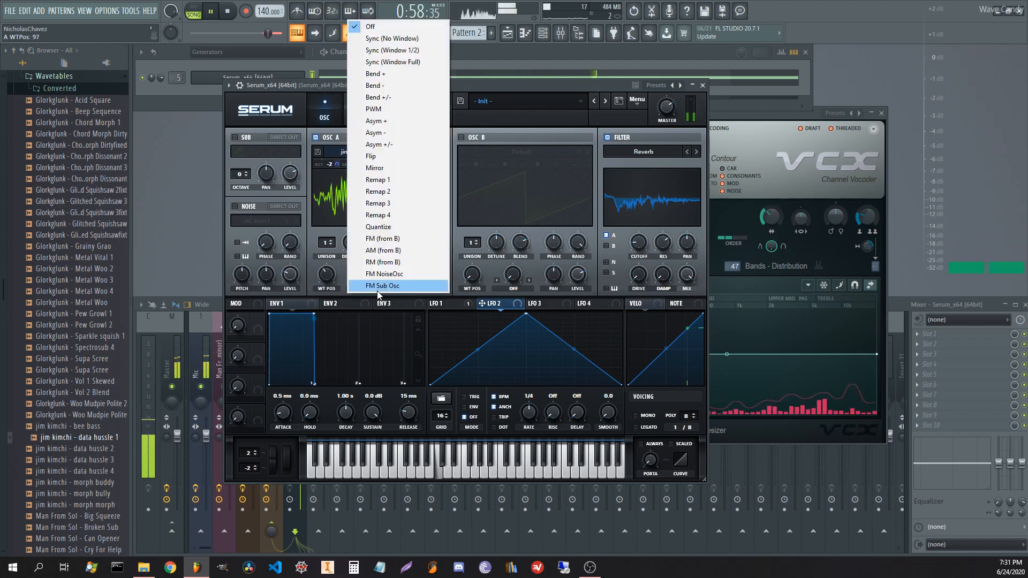
{"action": "left_click", "coordinate": [363, 294]}
{"action": "left_click", "coordinate": [364, 289]}
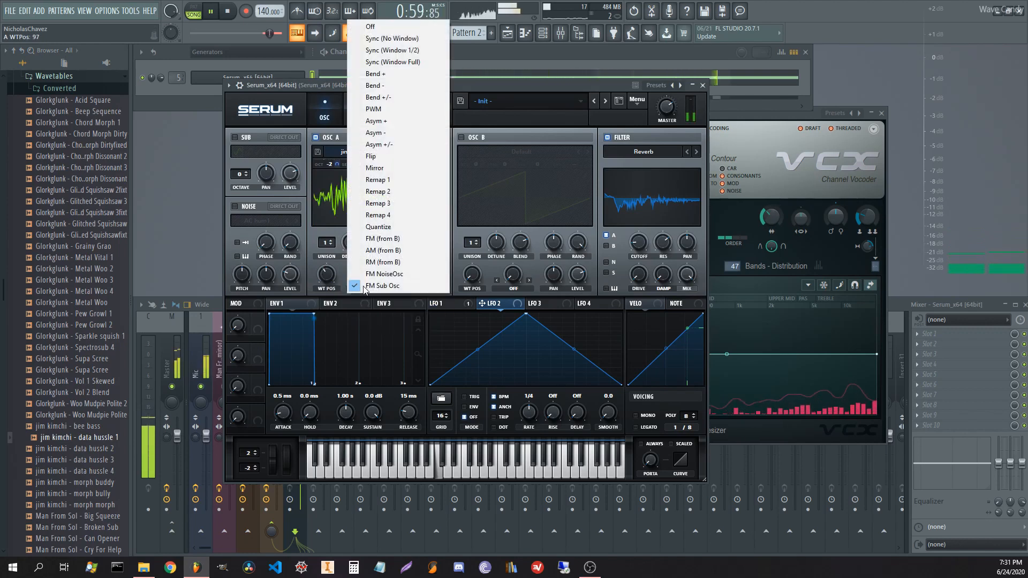
{"action": "left_click", "coordinate": [387, 169]}
{"action": "left_click_drag", "start_coordinate": [367, 274], "coordinate": [345, 225]}
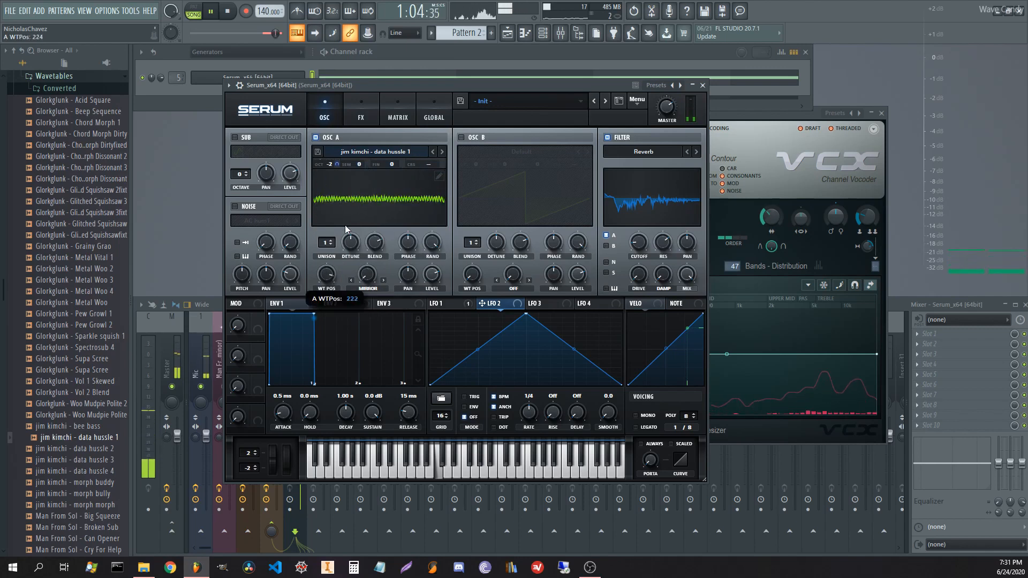
{"action": "left_click_drag", "start_coordinate": [335, 284], "coordinate": [335, 289]}
- Enable Serum's compressor effect with a gain of 12.4 dB and raise oscillator A's wavetable position
{"action": "left_click", "coordinate": [361, 114]}
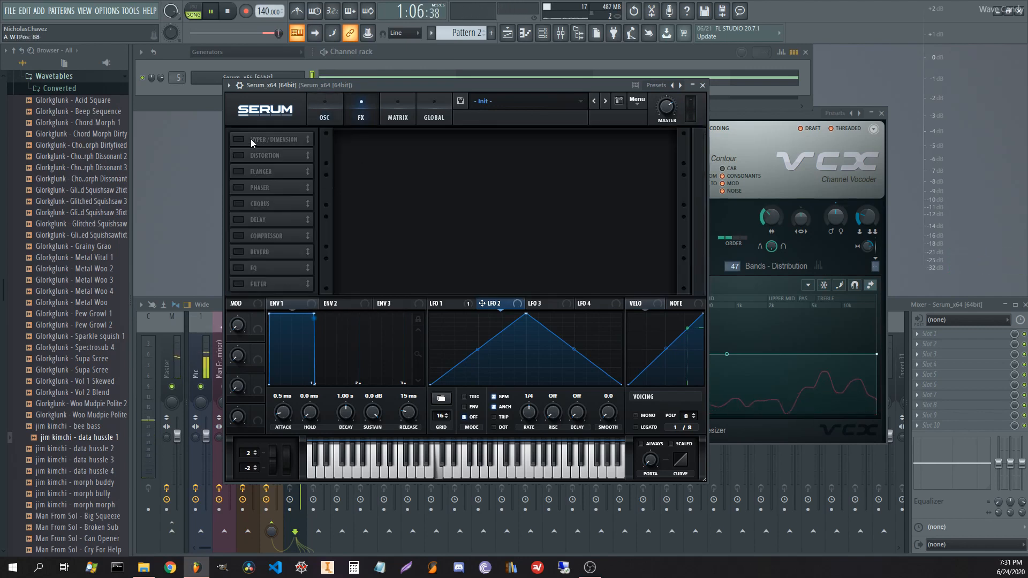
{"action": "left_click", "coordinate": [244, 235]}
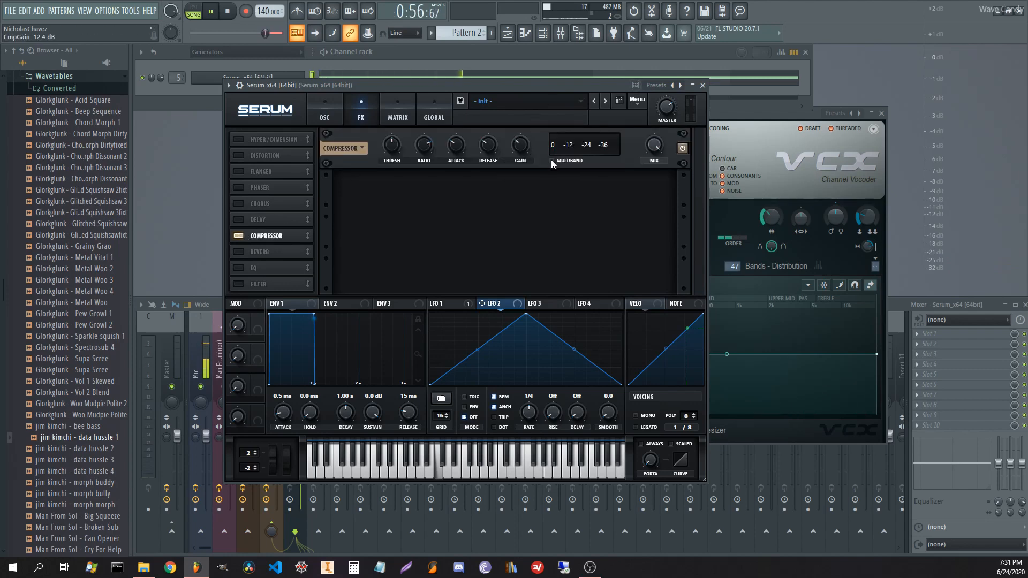
{"action": "left_click", "coordinate": [325, 117]}
{"action": "left_click_drag", "start_coordinate": [327, 278], "coordinate": [335, 239]}
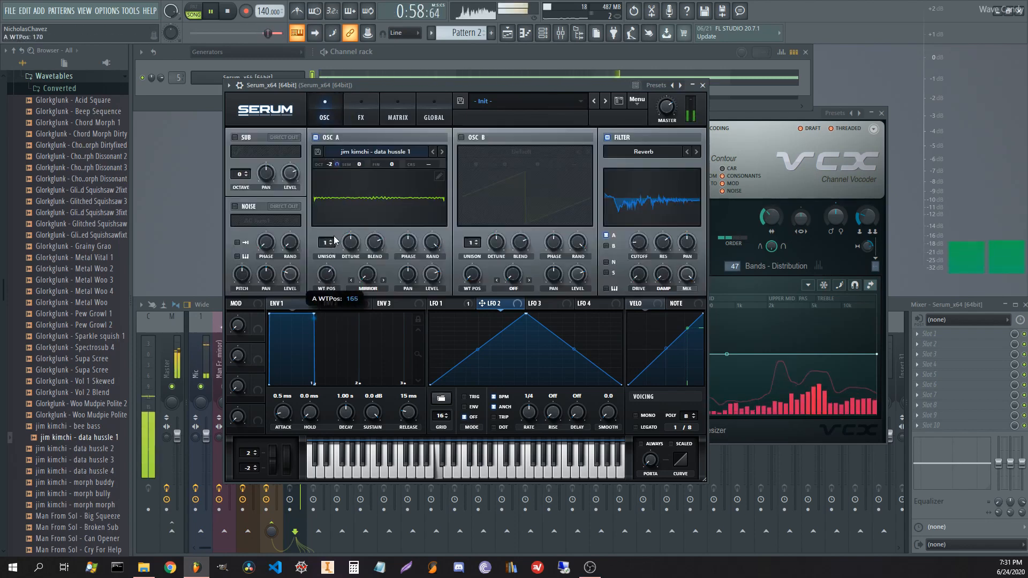
- Sweep oscillator A's Mirror warp amount during playback and assign LFO 1 to modulate it
{"action": "left_click_drag", "start_coordinate": [367, 274], "coordinate": [375, 233]}
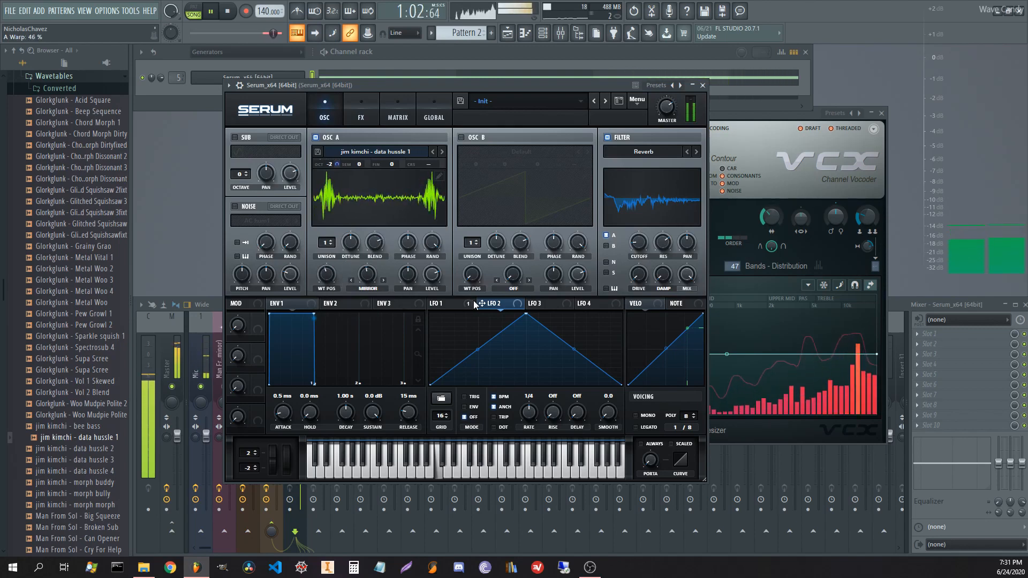
{"action": "left_click", "coordinate": [475, 304]}
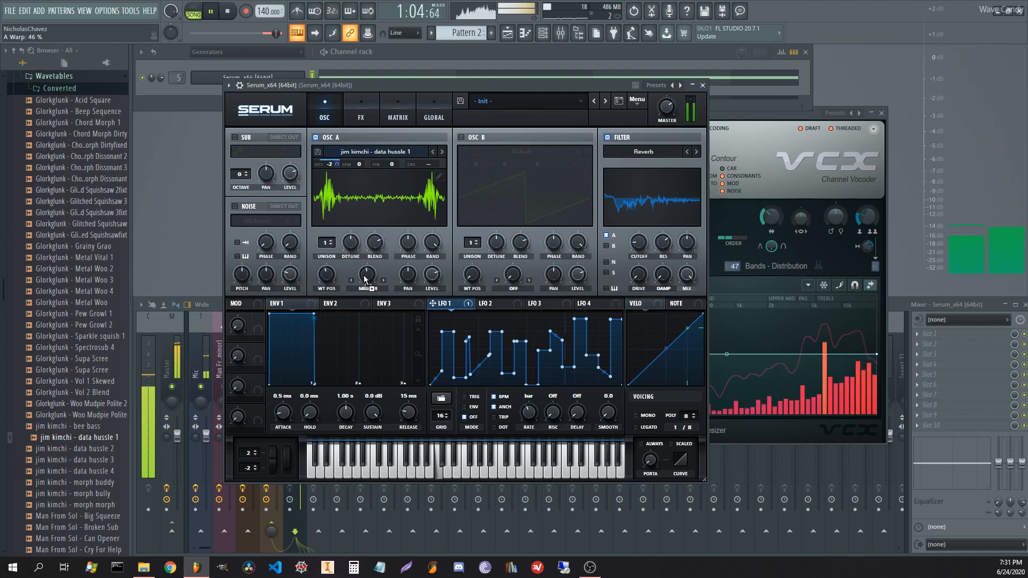
{"action": "left_click_drag", "start_coordinate": [365, 280], "coordinate": [366, 275]}
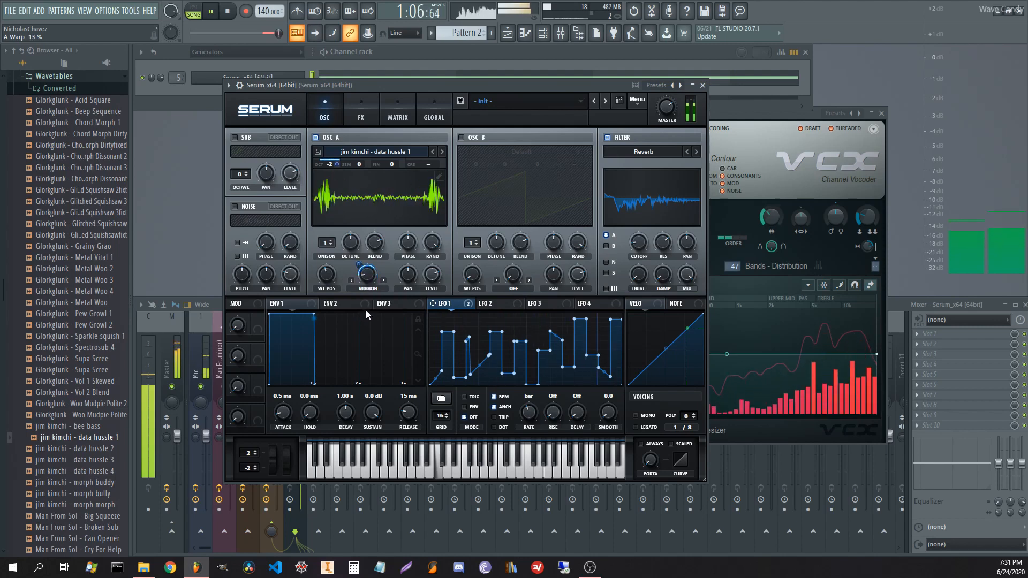
- Assign LFO 2 to oscillator A's wavetable position and set its unison to 2 voices with a detune of 0.11
{"action": "left_click", "coordinate": [485, 305]}
{"action": "left_click_drag", "start_coordinate": [483, 304], "coordinate": [326, 276]}
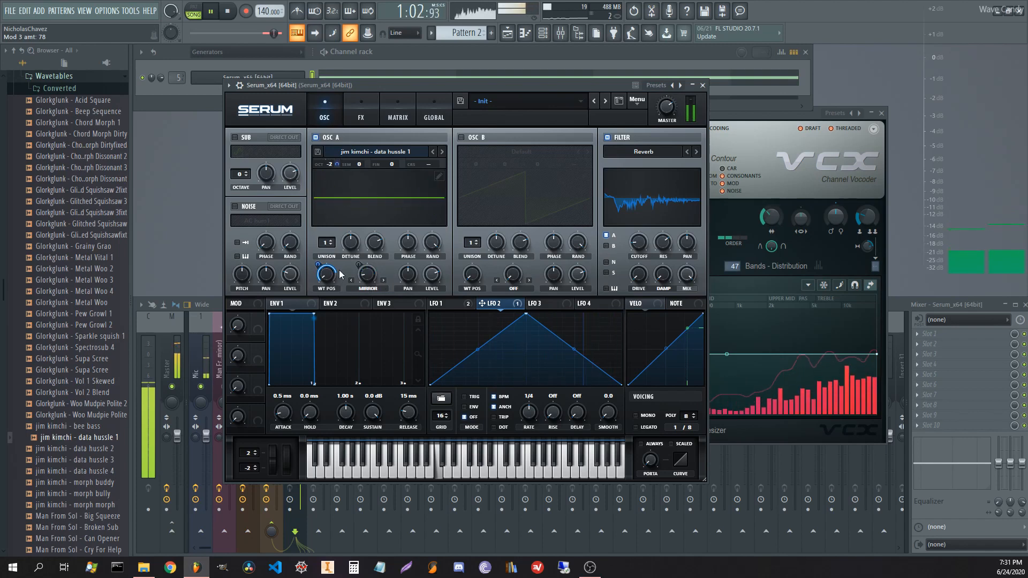
{"action": "left_click", "coordinate": [331, 240]}
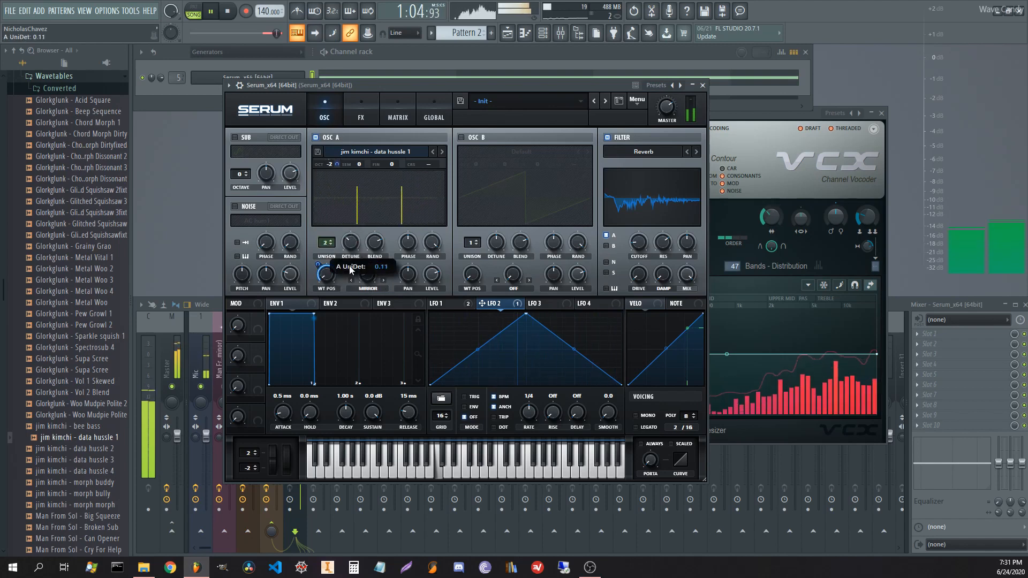
- Sweep Vocodex's band width between 28% and 70% during playback and create an automation clip for it
{"action": "left_click_drag", "start_coordinate": [752, 111], "coordinate": [639, 121]}
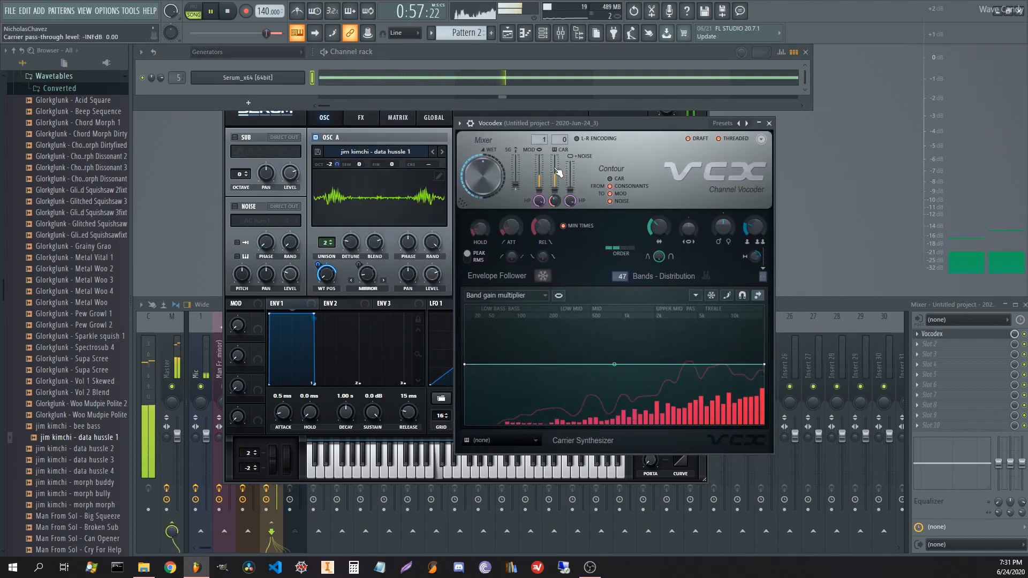
{"action": "left_click_drag", "start_coordinate": [539, 138], "coordinate": [559, 141]}
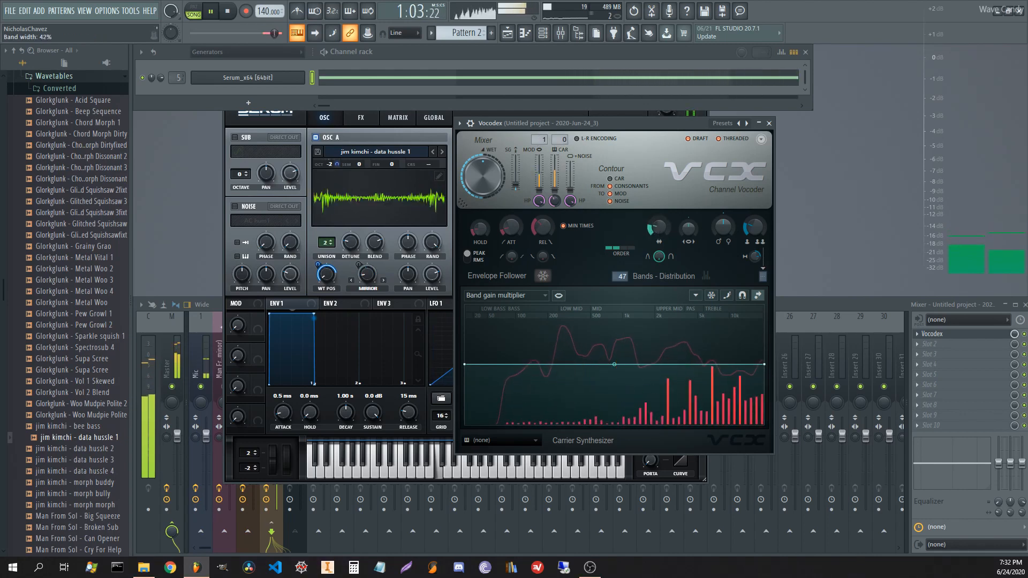
{"action": "left_click_drag", "start_coordinate": [658, 227], "coordinate": [658, 252]}
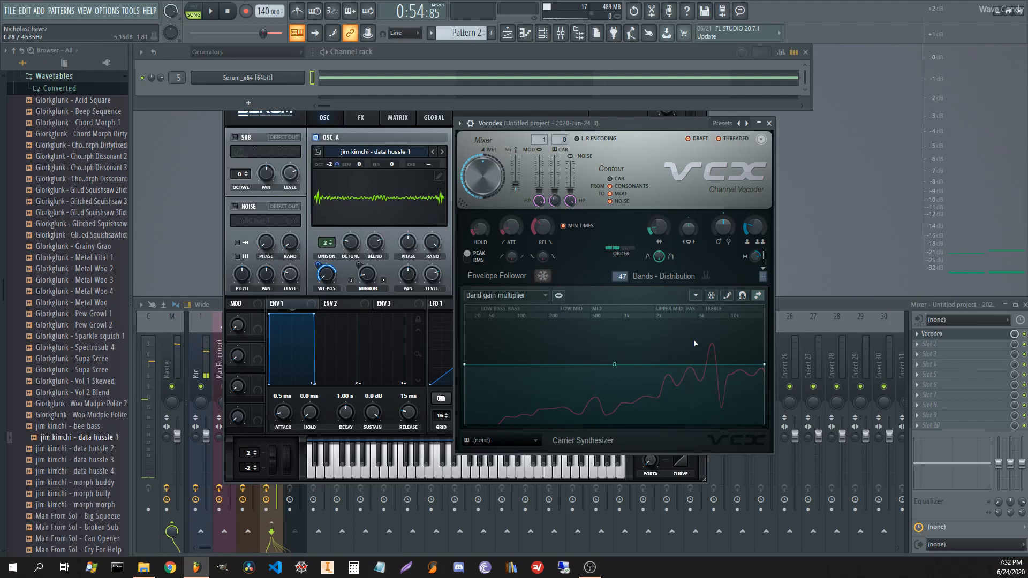
{"action": "key", "text": "space"}
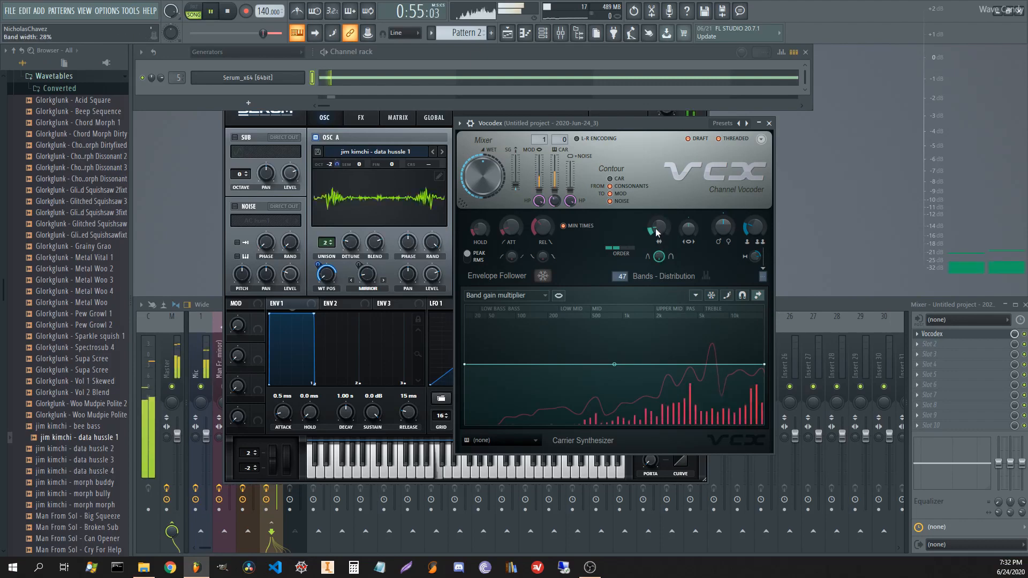
{"action": "left_click_drag", "start_coordinate": [656, 228], "coordinate": [656, 219]}
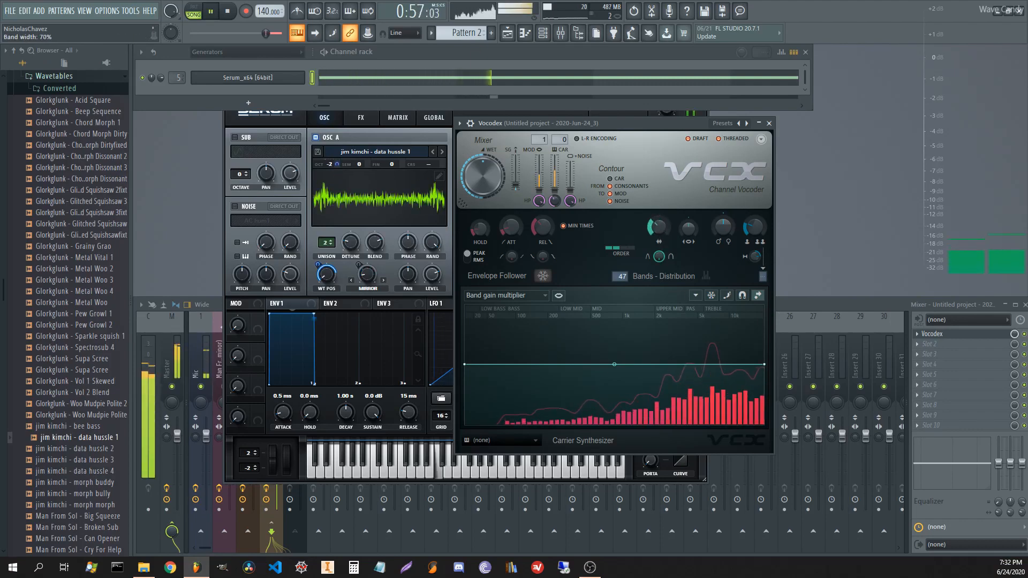
{"action": "right_click", "coordinate": [658, 227]}
{"action": "left_click", "coordinate": [685, 292]}
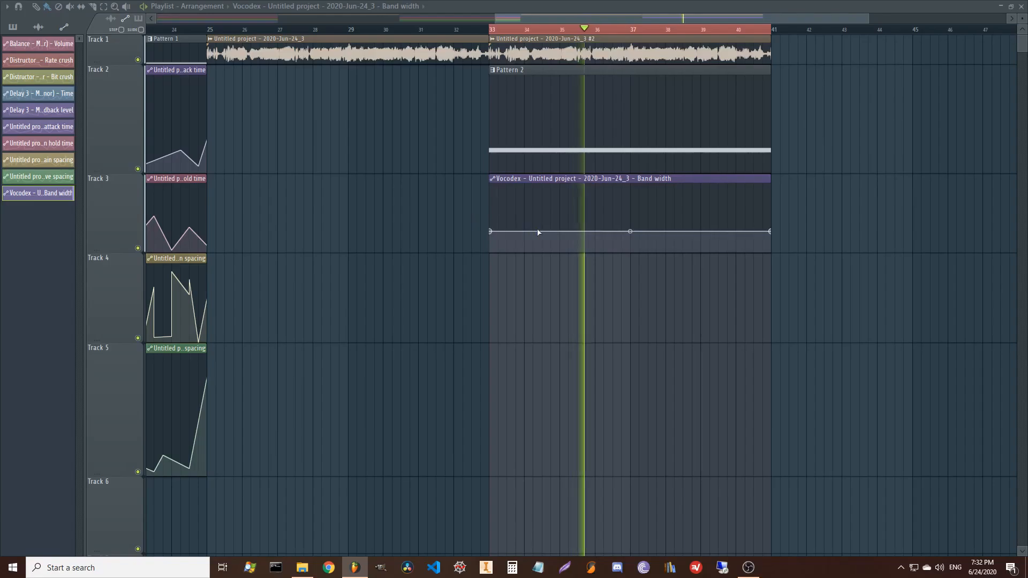
- Shape the Vocodex Band width automation clip on Track 3 into a series of sharp peaks and dips across bars 33 to 41
{"action": "key", "text": "space"}
{"action": "left_click_drag", "start_coordinate": [538, 231], "coordinate": [516, 202]}
{"action": "left_click_drag", "start_coordinate": [517, 239], "coordinate": [540, 252]}
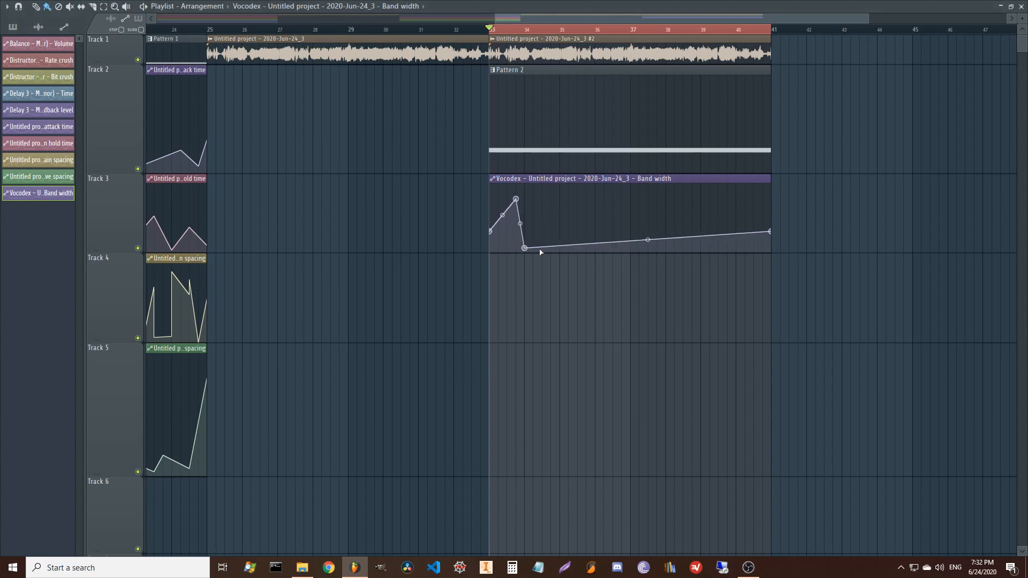
{"action": "mouse_move", "coordinate": [602, 242]}
{"action": "left_mouse_down"}
{"action": "mouse_move", "coordinate": [603, 211]}
{"action": "mouse_move", "coordinate": [621, 247]}
{"action": "left_mouse_up"}
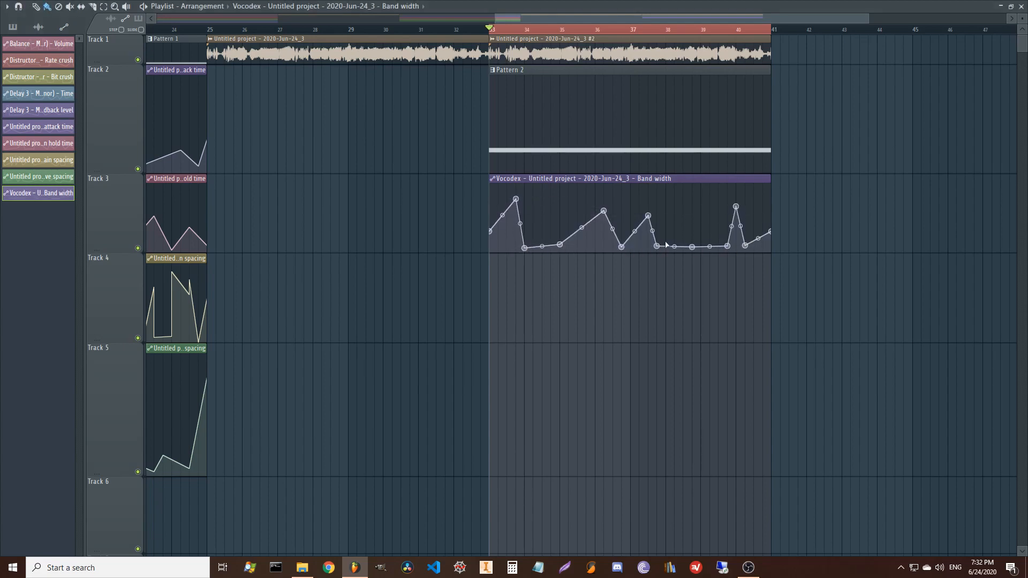
{"action": "key", "text": "space"}
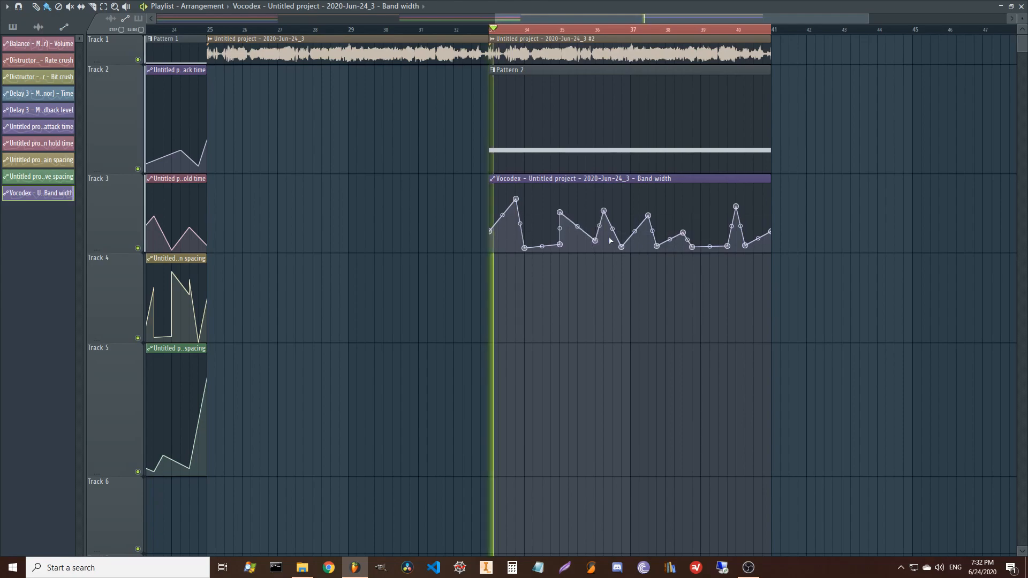
{"action": "left_click_drag", "start_coordinate": [544, 227], "coordinate": [571, 169]}
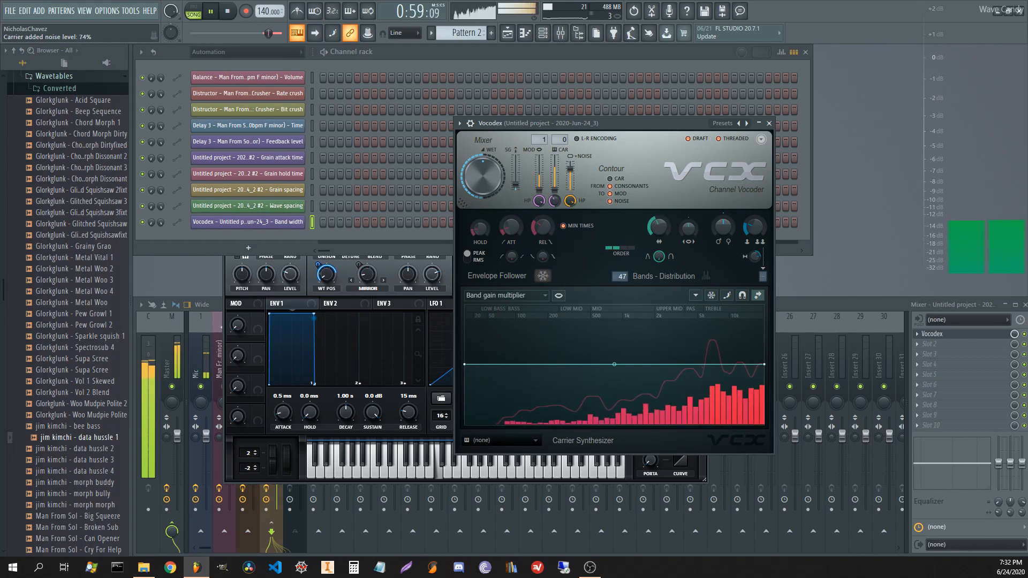
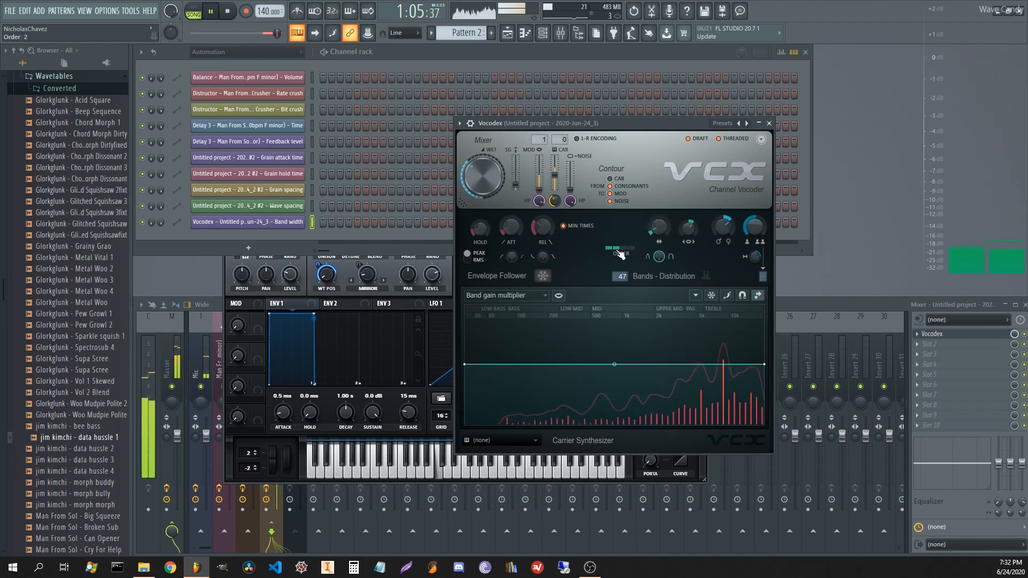
- Lower the band order in Vocodex by one and close the plugin
{"action": "left_click_drag", "start_coordinate": [632, 253], "coordinate": [617, 253]}
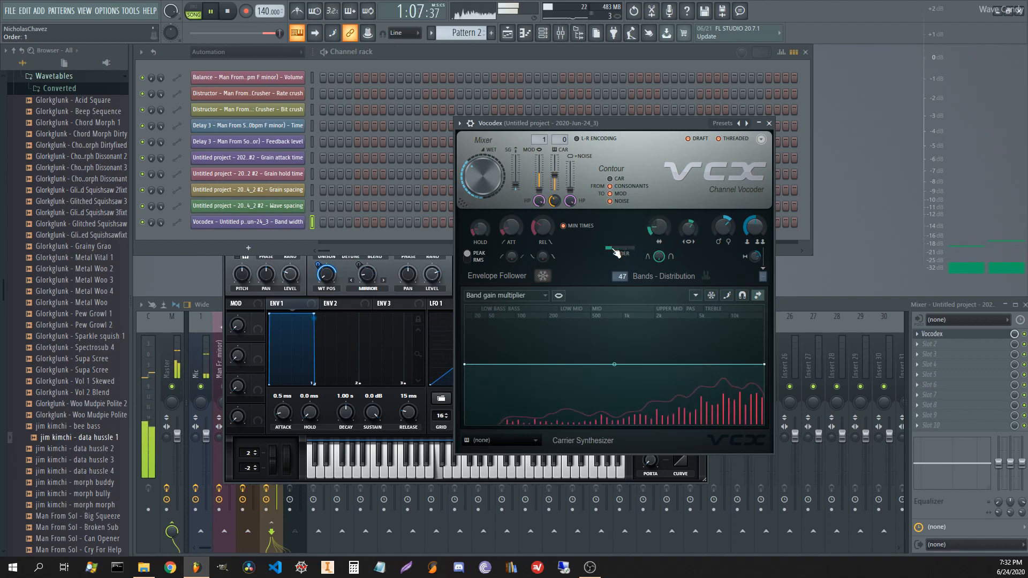
{"action": "left_click", "coordinate": [768, 124]}
- Load Distructor into effect slot 2 of the mixer track with Vocodex and choose its Empty preset
{"action": "left_click", "coordinate": [941, 344]}
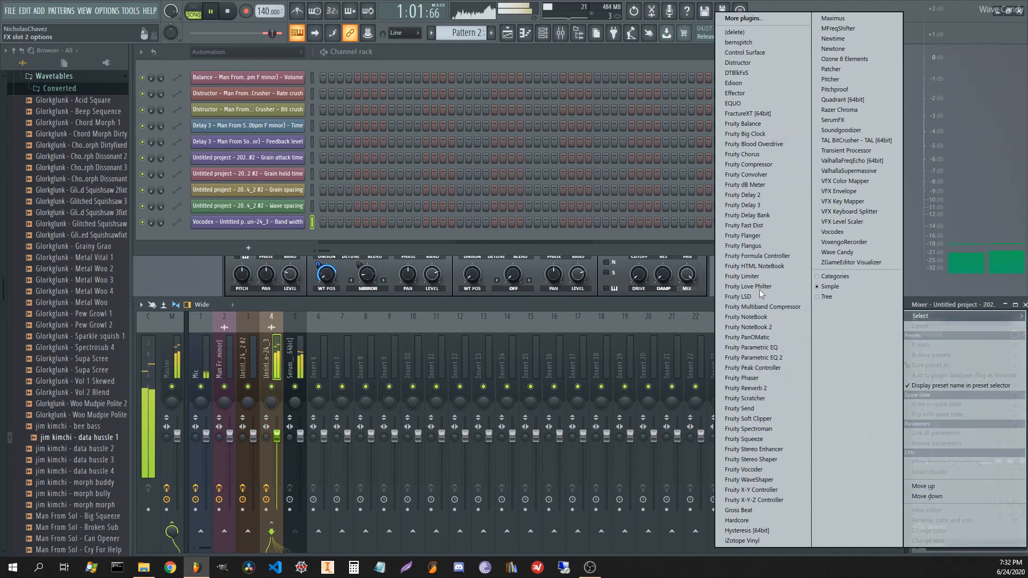
{"action": "left_click", "coordinate": [763, 65]}
{"action": "left_click", "coordinate": [626, 142]}
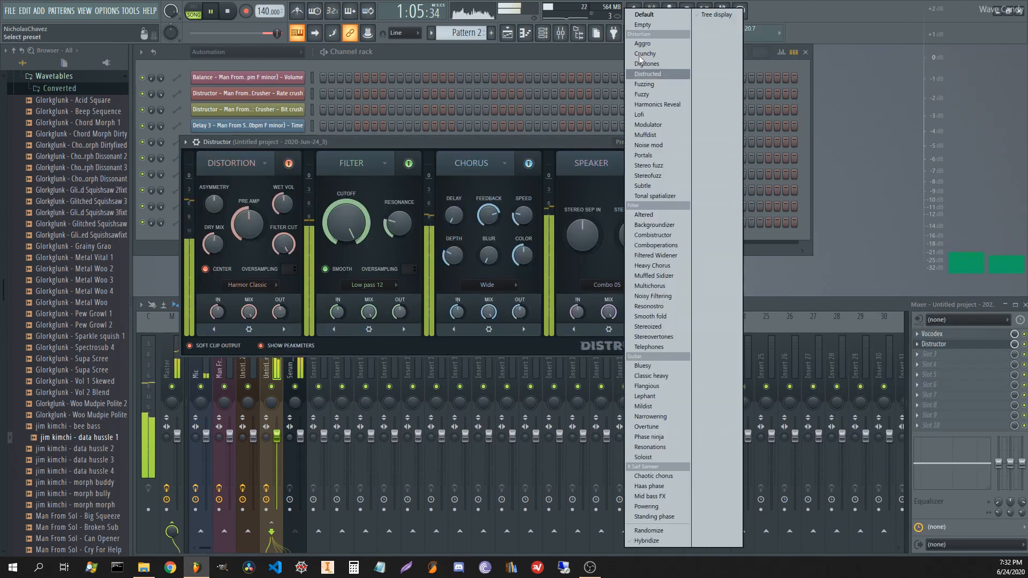
{"action": "left_click", "coordinate": [648, 16]}
- Add a Distortion module to Distructor and set its algorithm to Harmor Ribbon
{"action": "left_click", "coordinate": [249, 330]}
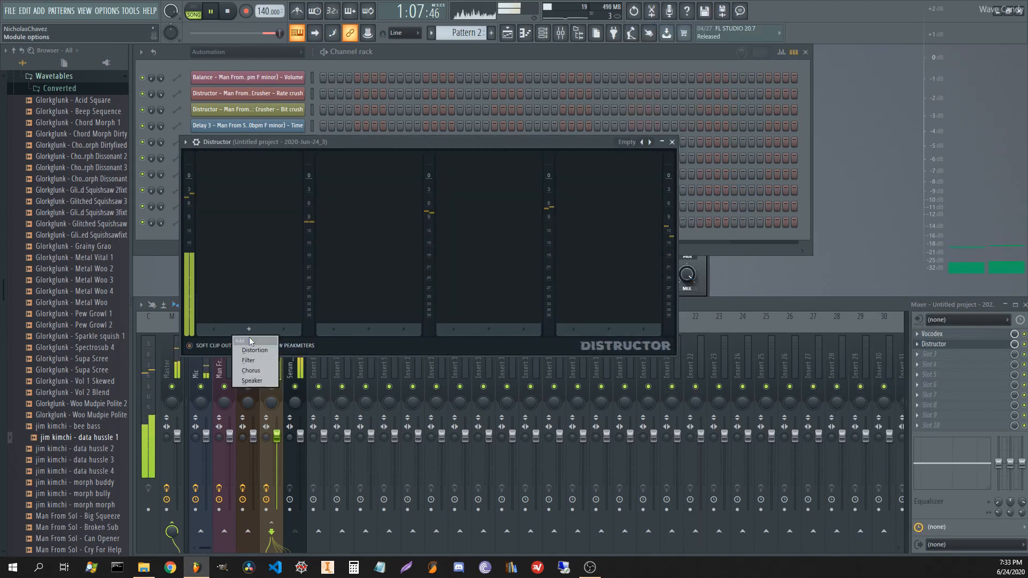
{"action": "left_click", "coordinate": [249, 351]}
{"action": "left_click", "coordinate": [247, 285]}
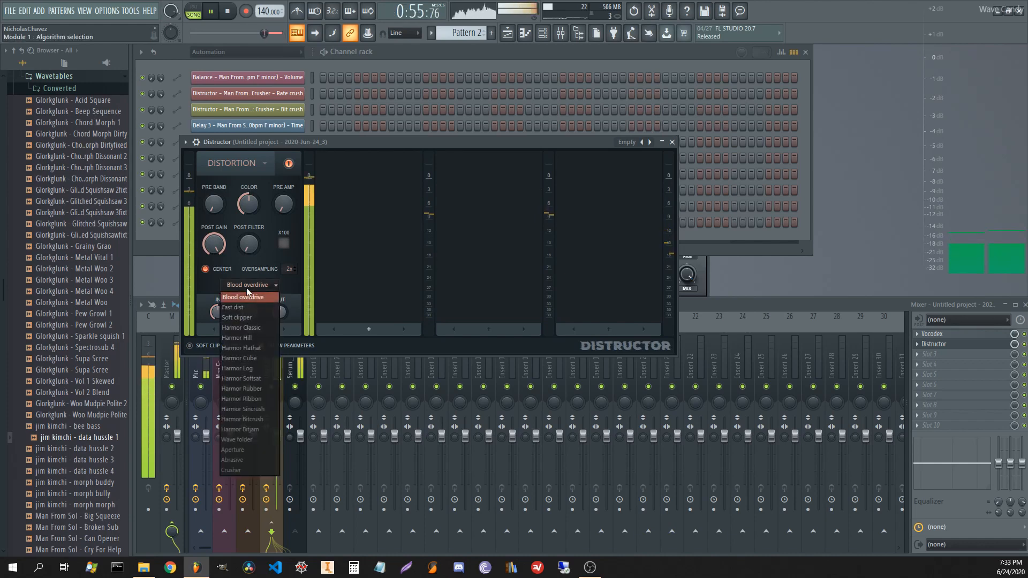
{"action": "left_click", "coordinate": [257, 399]}
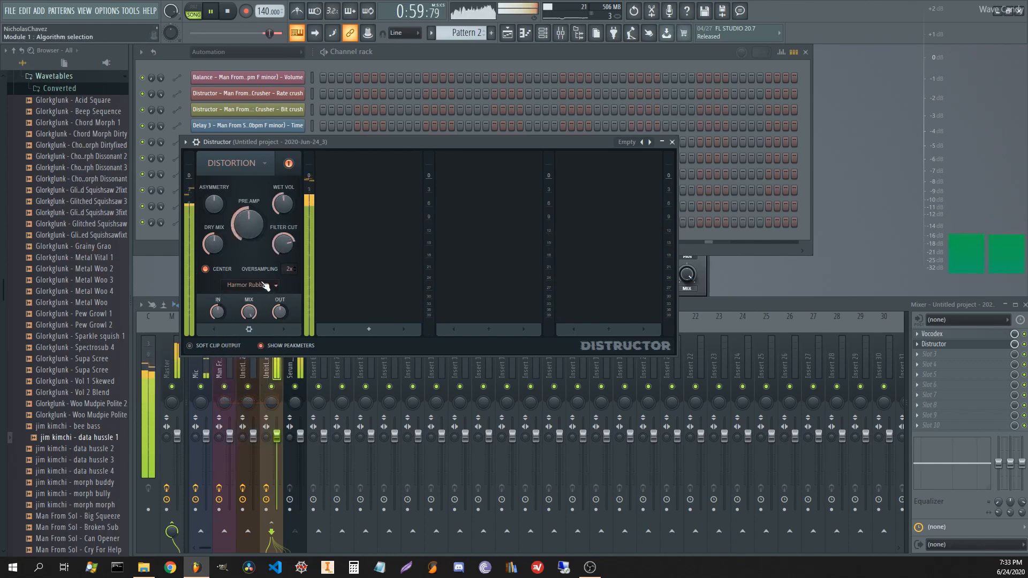
- Raise the distortion's asymmetry and pre amp, fully open its filter cut, rebalance the wet volume, and close Distructor
{"action": "mouse_move", "coordinate": [253, 231]}
{"action": "left_mouse_down"}
{"action": "mouse_move", "coordinate": [253, 249]}
{"action": "mouse_move", "coordinate": [253, 239]}
{"action": "left_mouse_up"}
{"action": "left_click_drag", "start_coordinate": [215, 204], "coordinate": [215, 194]}
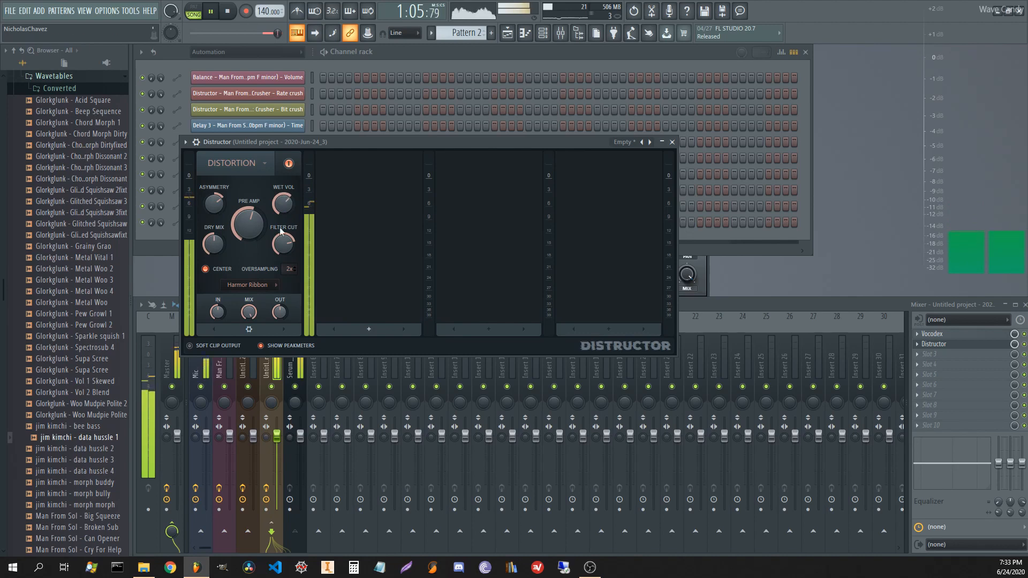
{"action": "mouse_move", "coordinate": [283, 245]}
{"action": "left_mouse_down"}
{"action": "mouse_move", "coordinate": [283, 257]}
{"action": "mouse_move", "coordinate": [283, 241]}
{"action": "left_mouse_up"}
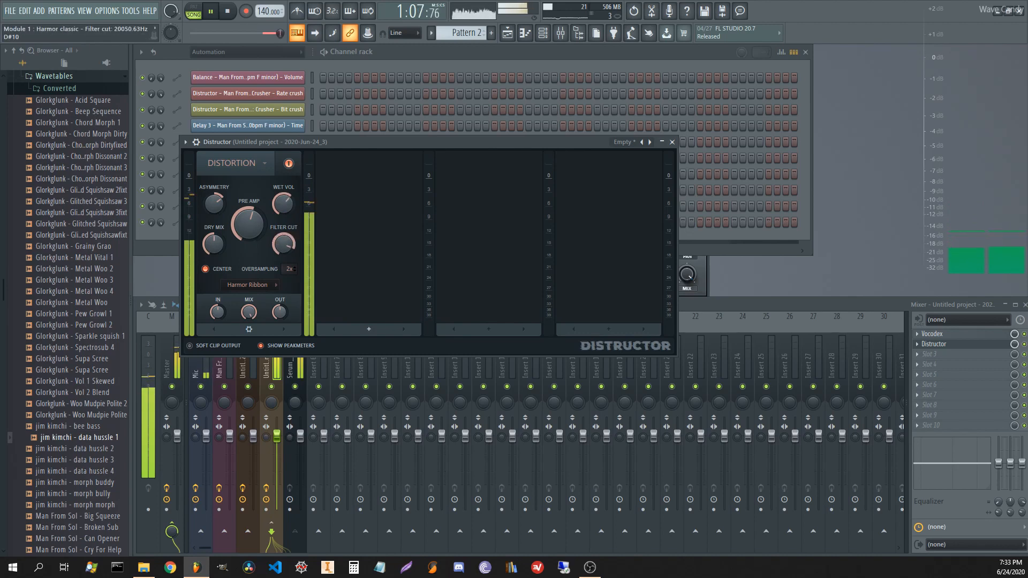
{"action": "left_click_drag", "start_coordinate": [283, 204], "coordinate": [283, 207]}
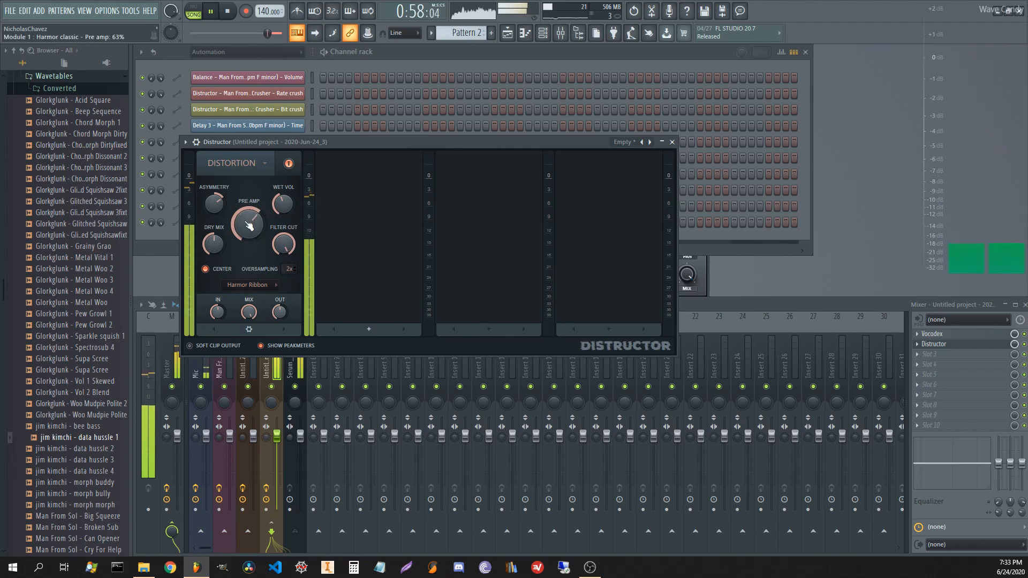
{"action": "left_click_drag", "start_coordinate": [249, 225], "coordinate": [249, 223]}
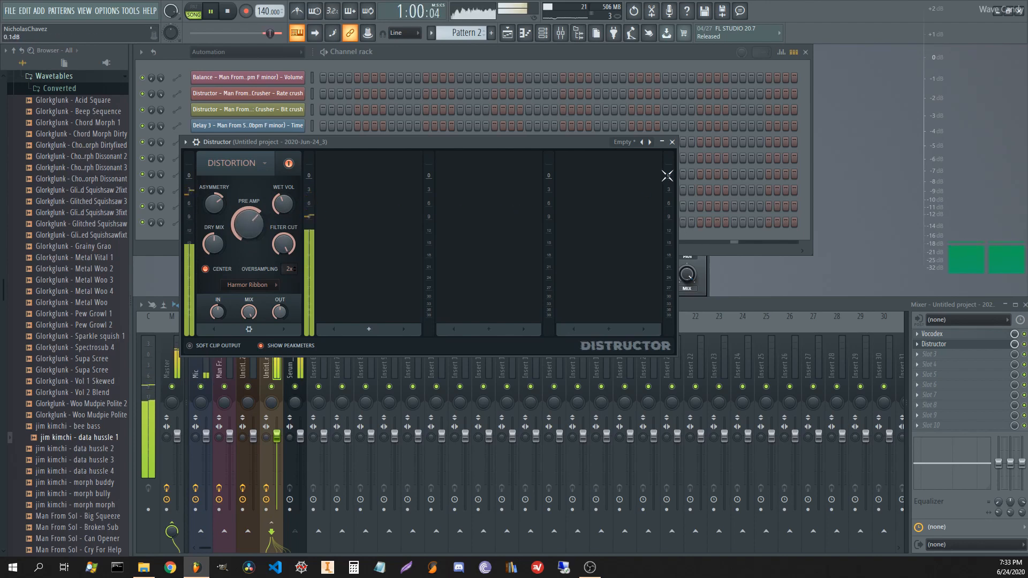
{"action": "mouse_move", "coordinate": [248, 224]}
{"action": "left_mouse_down"}
{"action": "mouse_move", "coordinate": [248, 239]}
{"action": "mouse_move", "coordinate": [249, 221]}
{"action": "mouse_move", "coordinate": [213, 225]}
{"action": "mouse_move", "coordinate": [245, 211]}
{"action": "left_mouse_up"}
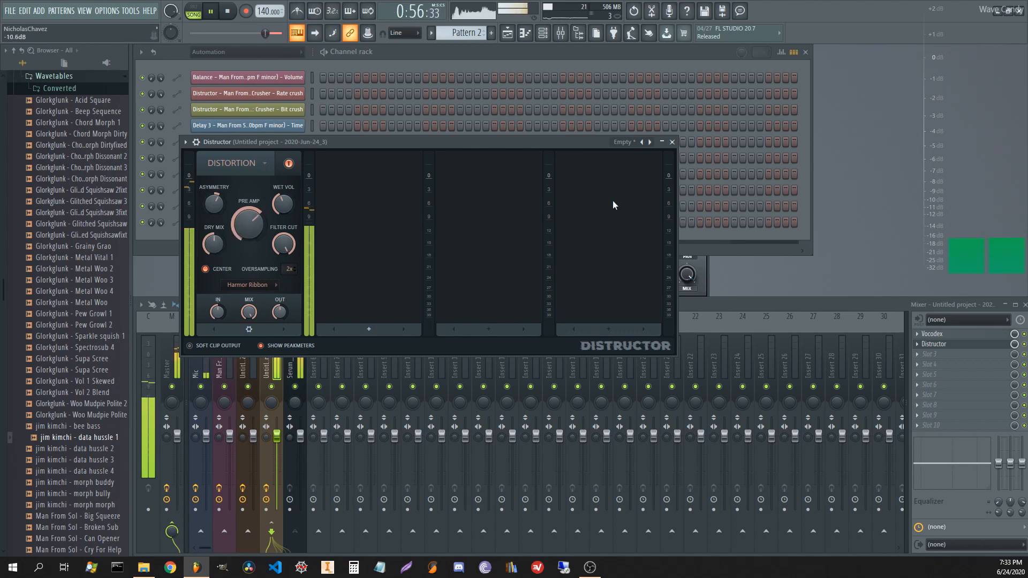
{"action": "left_click", "coordinate": [663, 143]}
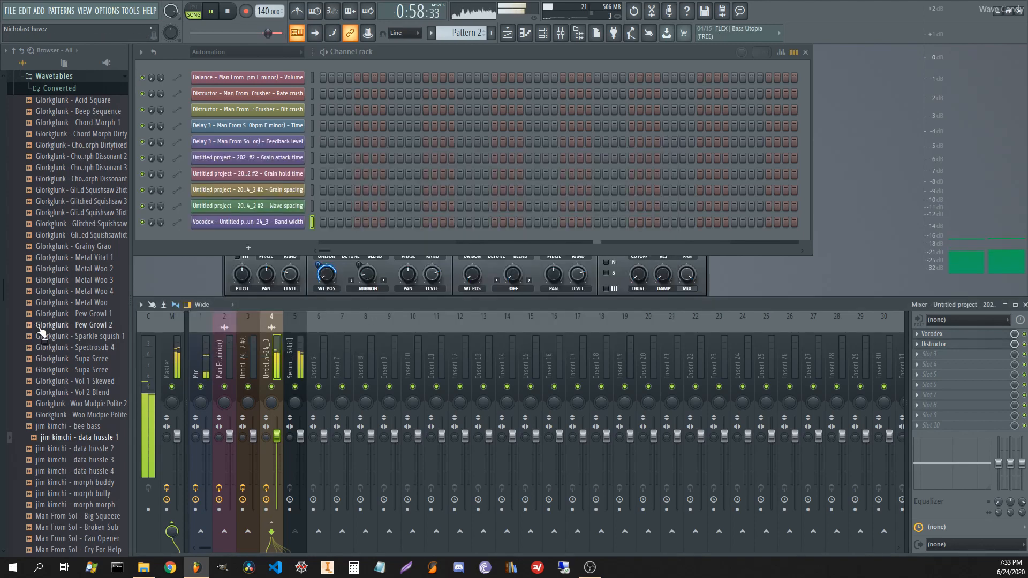
- Clear the old audio from Edison on the Master track and record the processed section playing from bar 33 to bar 41
{"action": "key", "text": "space"}
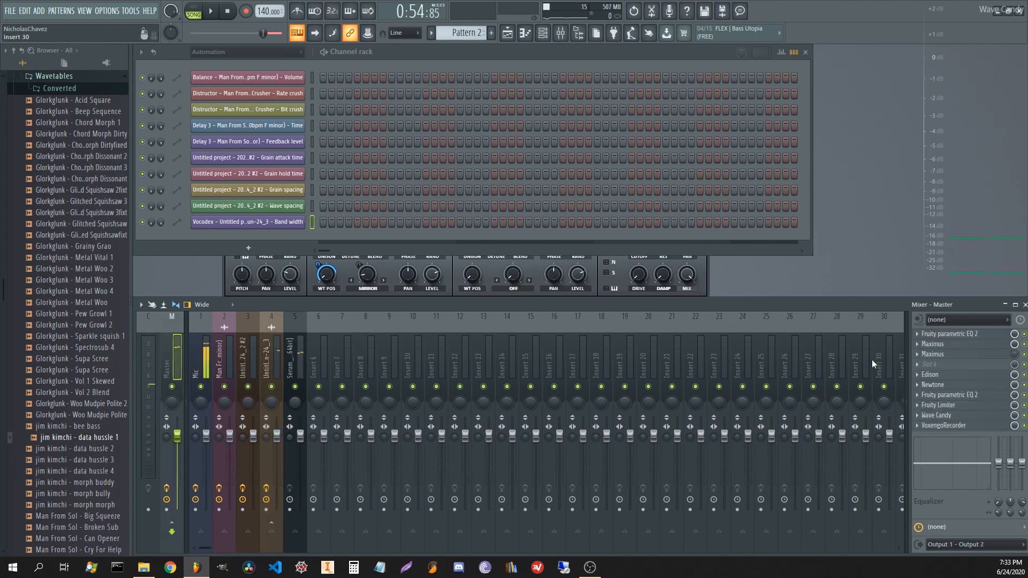
{"action": "left_click", "coordinate": [948, 374]}
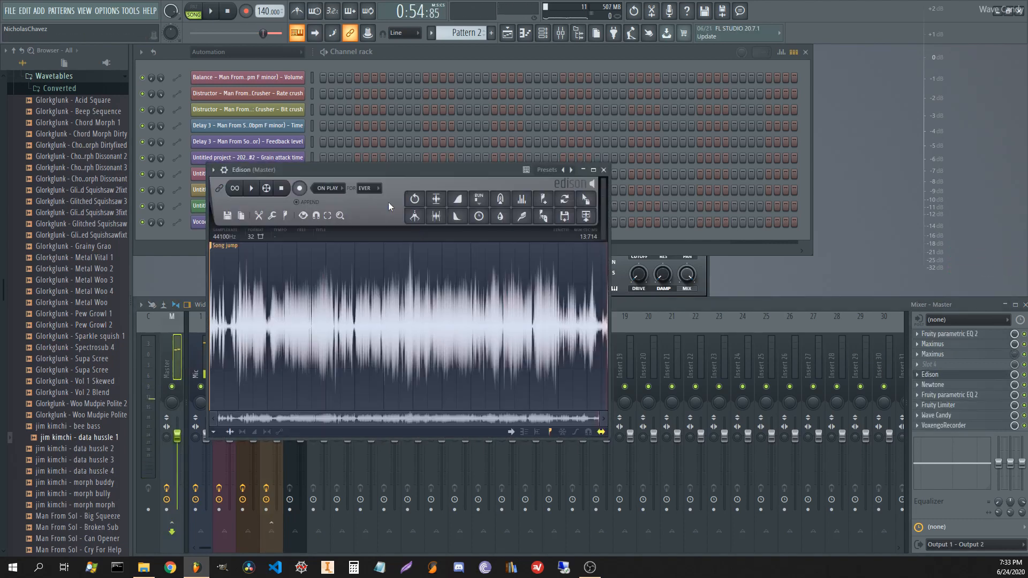
{"action": "key", "text": "Delete"}
{"action": "left_click", "coordinate": [299, 188]}
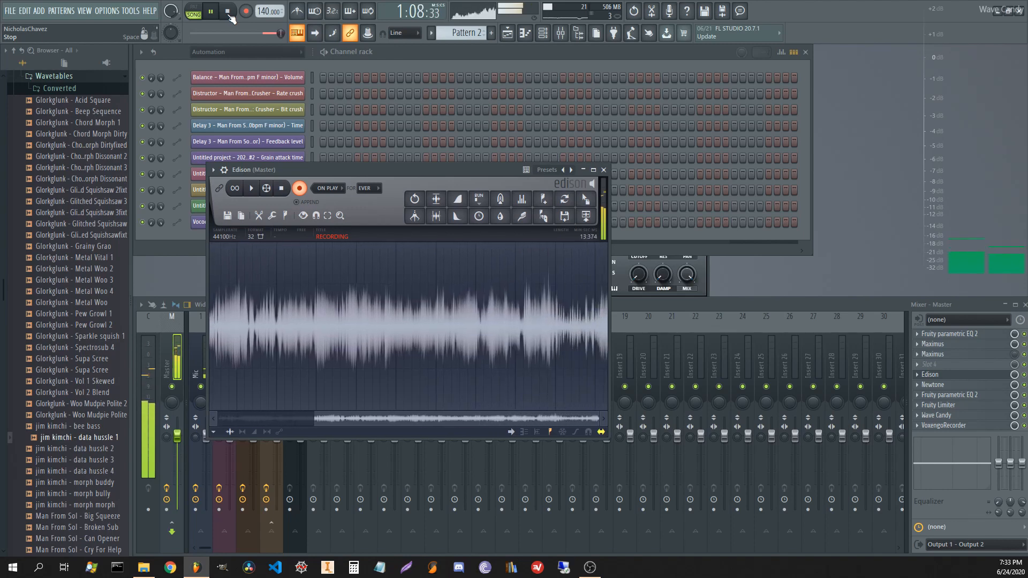
{"action": "left_click", "coordinate": [229, 14]}
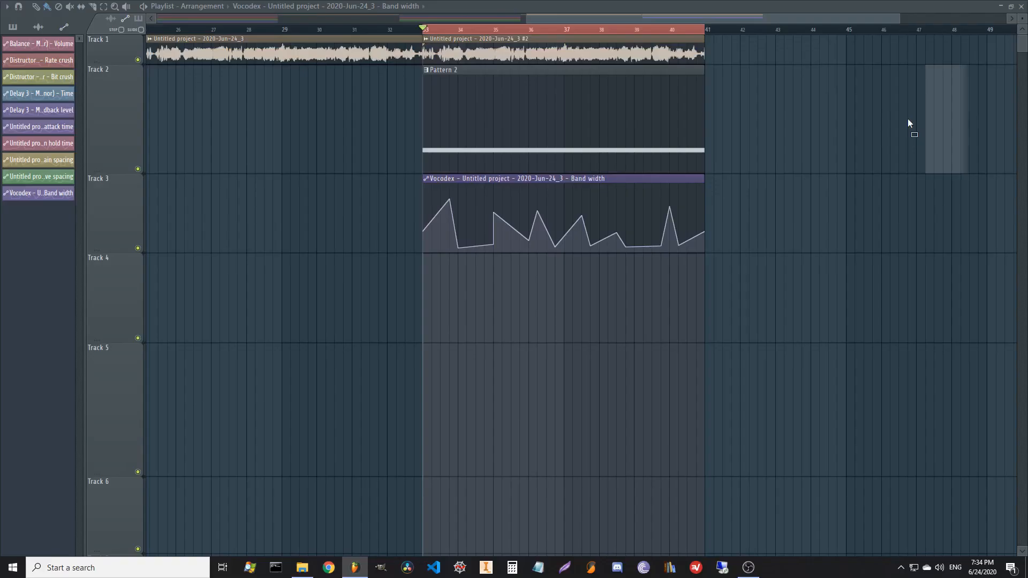
- Place the new recording on Track 1 at bar 41, and add a second copy at bar 49 made unique
{"action": "left_click_drag", "start_coordinate": [908, 118], "coordinate": [701, 50]}
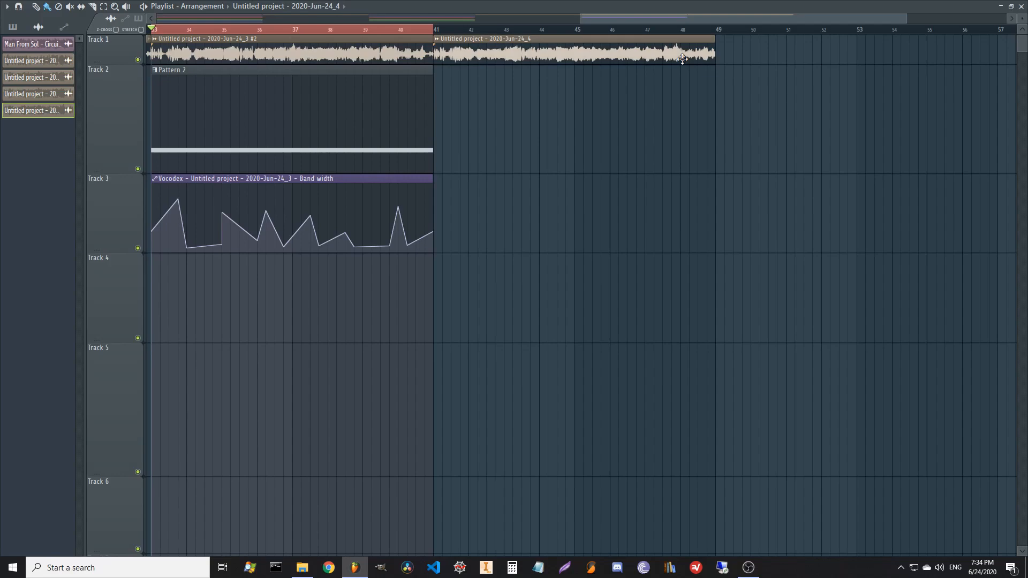
{"action": "left_click", "coordinate": [720, 54]}
{"action": "left_click", "coordinate": [719, 38]}
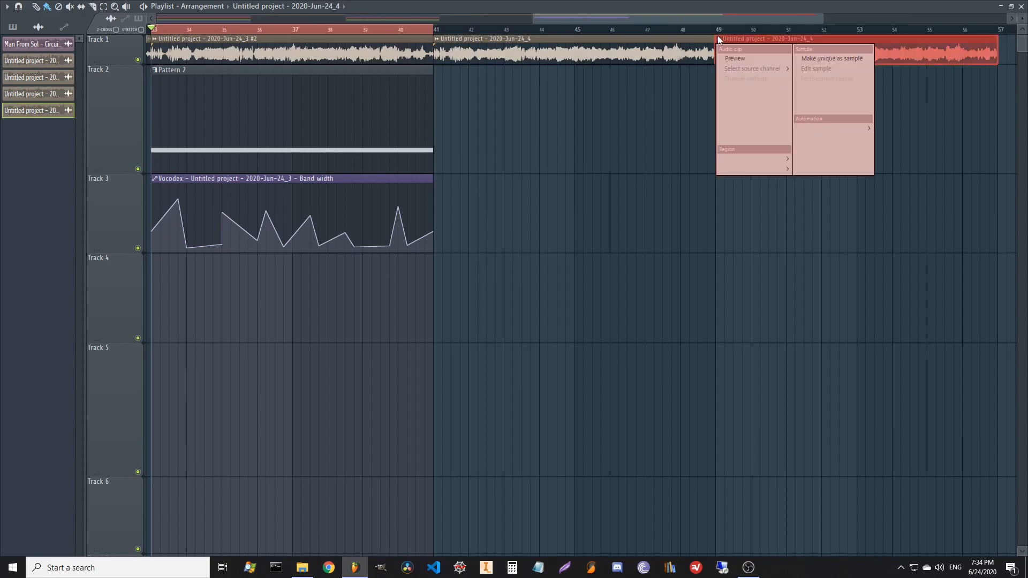
{"action": "left_click", "coordinate": [761, 119]}
{"action": "scroll", "coordinate": [739, 172], "scroll_direction": "right", "scroll_amount": 2}
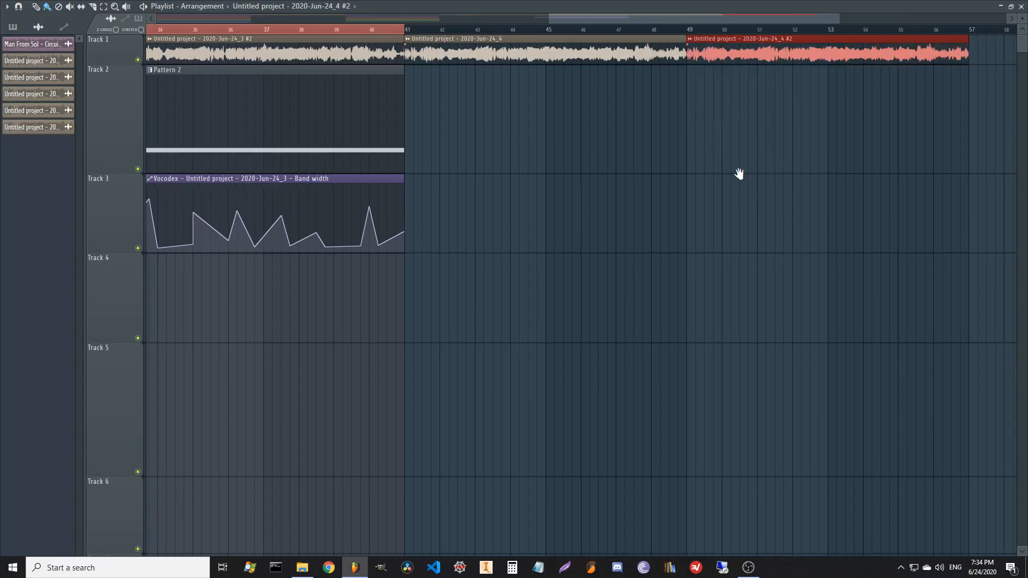
{"action": "scroll", "coordinate": [714, 32], "scroll_direction": "down", "scroll_amount": 5}
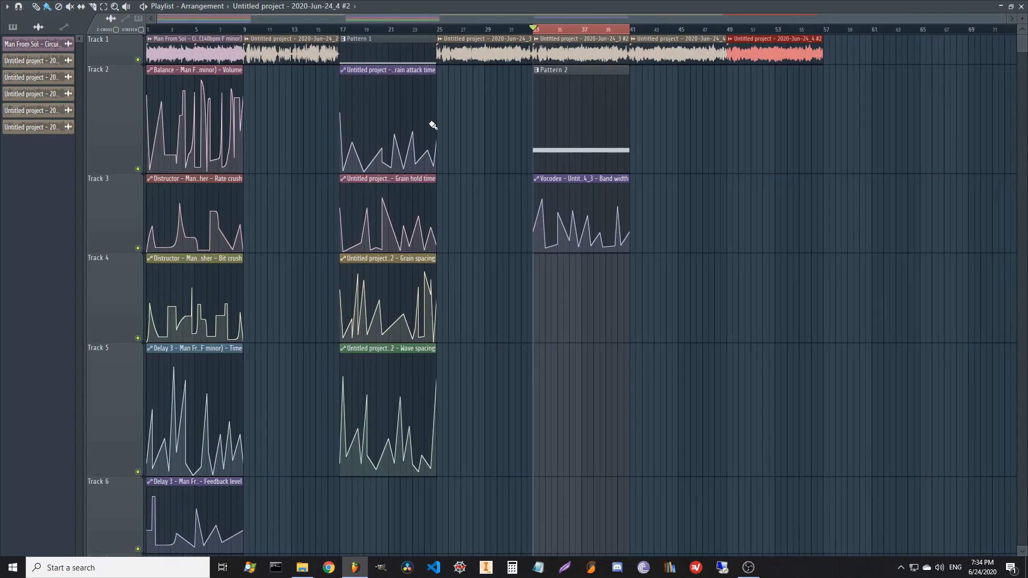
{"action": "left_click", "coordinate": [815, 133]}
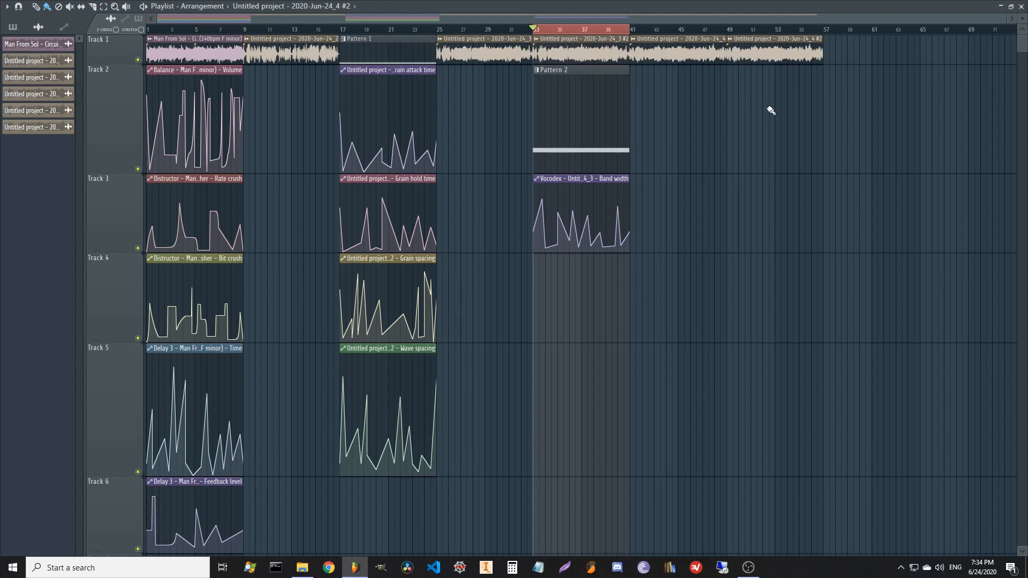
- Play the arrangement briefly from bar 49, where the copied recording begins
{"action": "scroll", "coordinate": [772, 111], "scroll_direction": "right", "scroll_amount": 2}
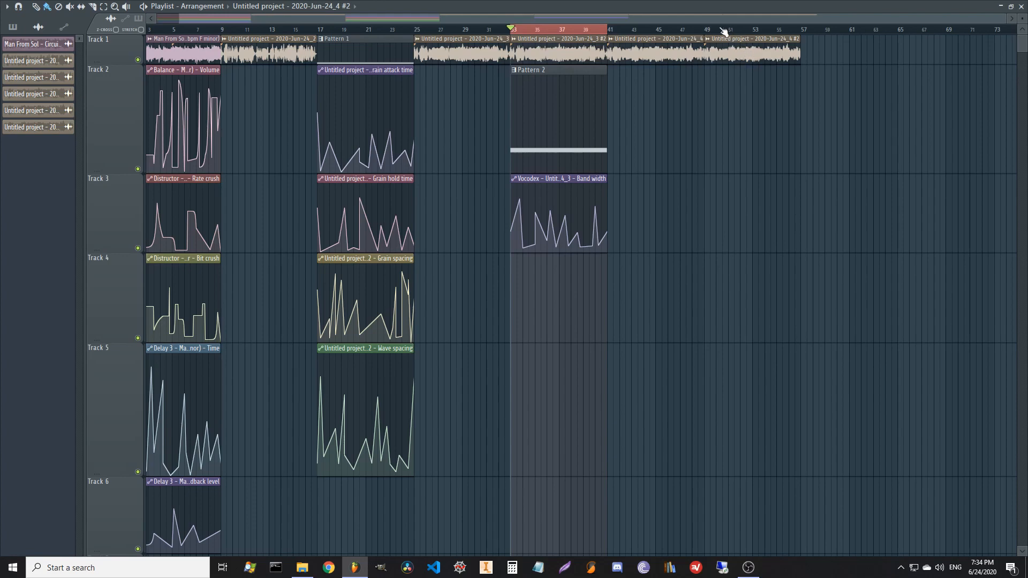
{"action": "left_click", "coordinate": [705, 29]}
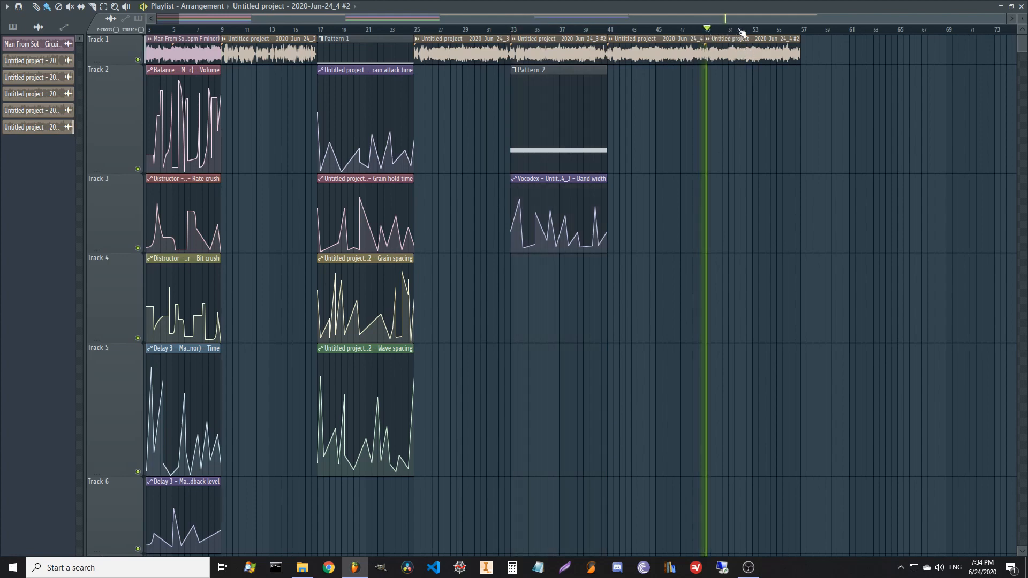
{"action": "key", "text": "space"}
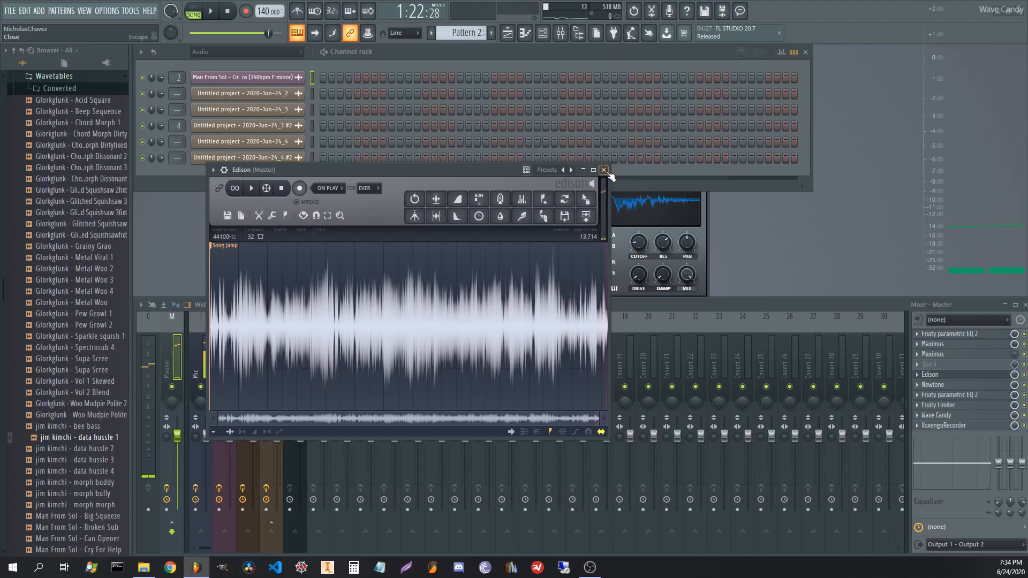
- Load the sample of the Untitled project - 2020-Jun-24_4 #2 channel into the Resynthesizer channel, and return to the playlist
{"action": "left_click", "coordinate": [604, 170]}
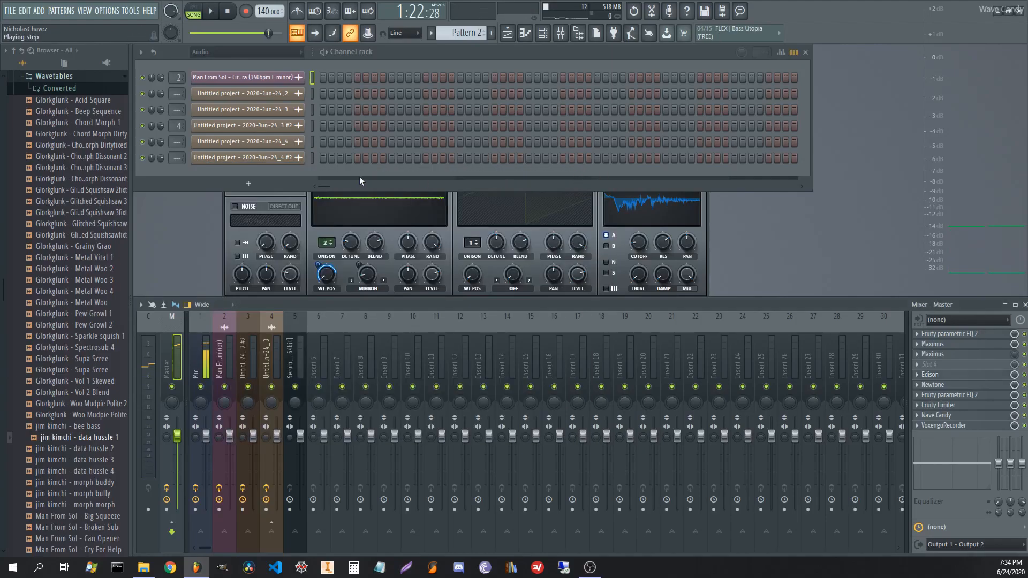
{"action": "left_click", "coordinate": [312, 159]}
{"action": "left_click", "coordinate": [321, 348]}
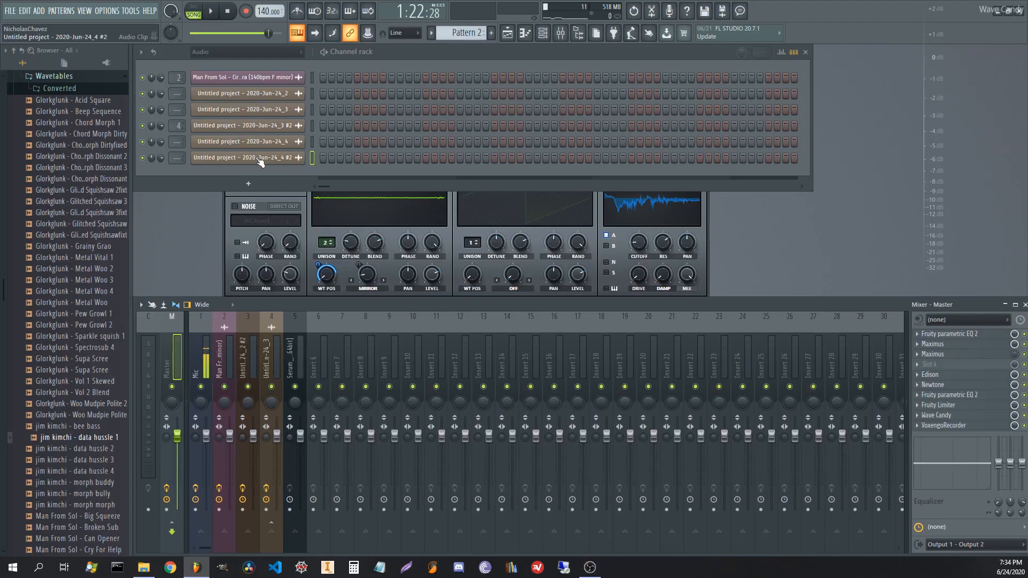
{"action": "left_click", "coordinate": [259, 159]}
{"action": "left_click_drag", "start_coordinate": [366, 140], "coordinate": [793, 105]}
{"action": "scroll", "coordinate": [234, 54], "scroll_direction": "down", "scroll_amount": 1}
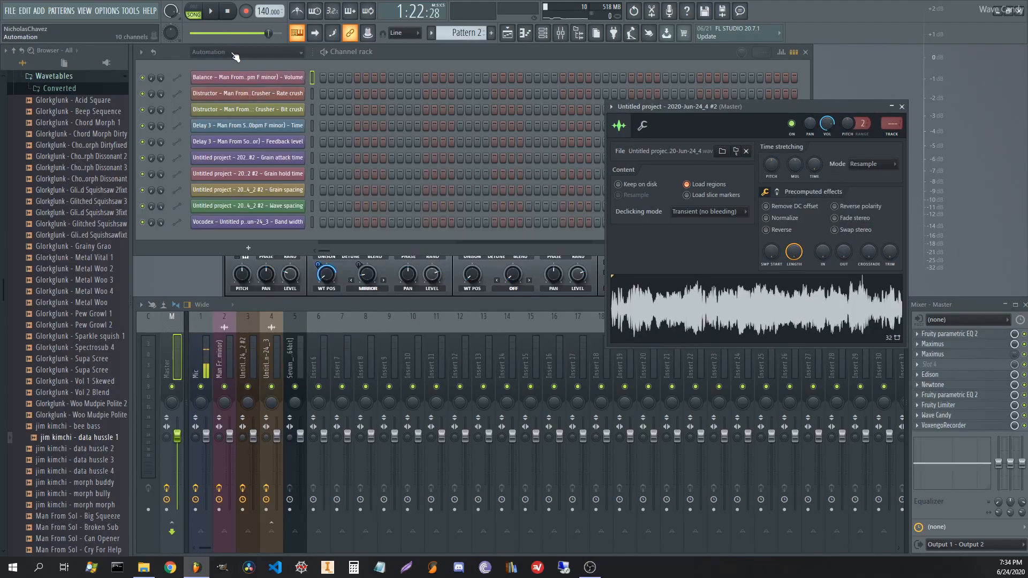
{"action": "scroll", "coordinate": [234, 54], "scroll_direction": "down", "scroll_amount": 1}
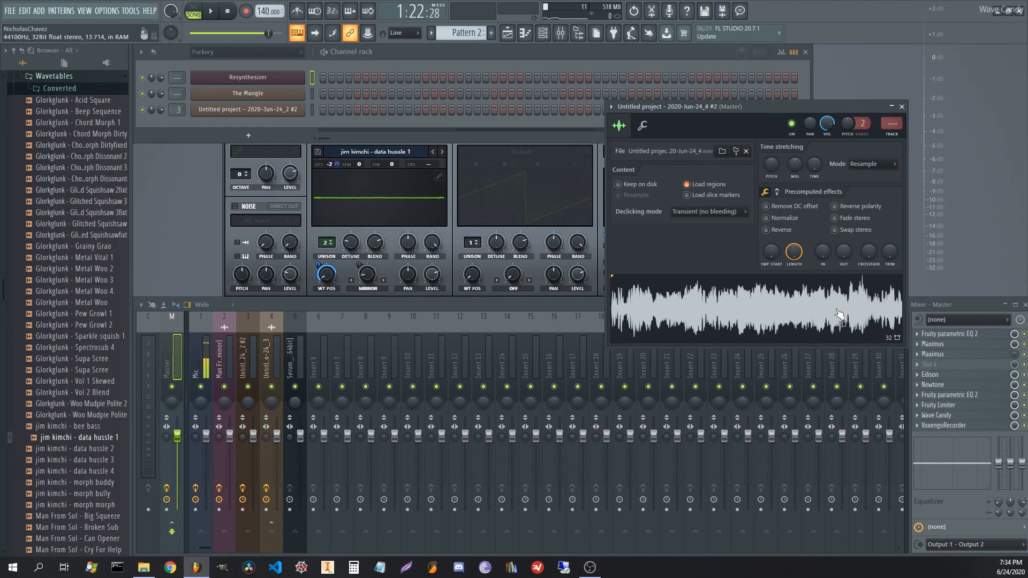
{"action": "left_click_drag", "start_coordinate": [758, 314], "coordinate": [214, 78]}
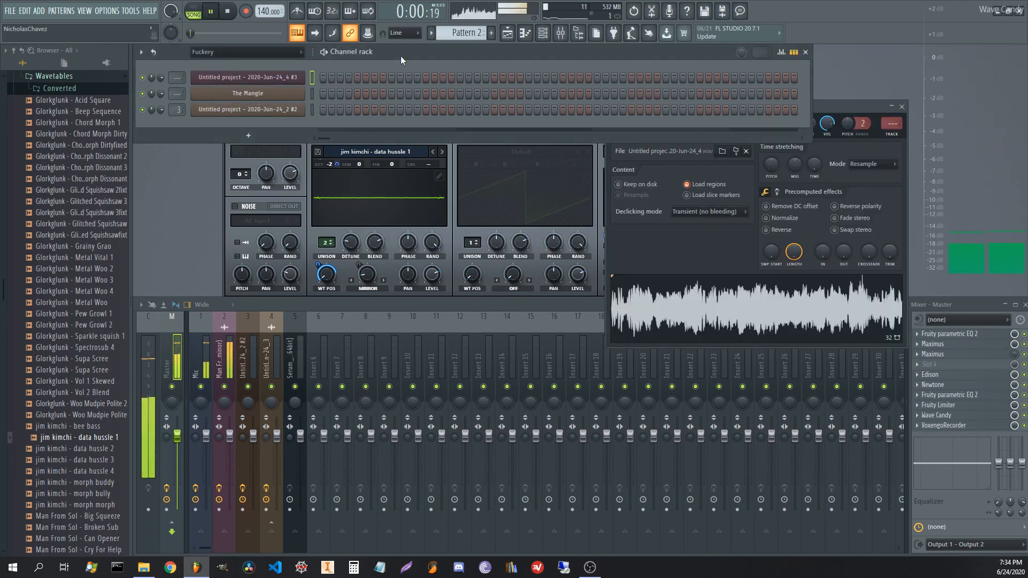
{"action": "left_click", "coordinate": [505, 37]}
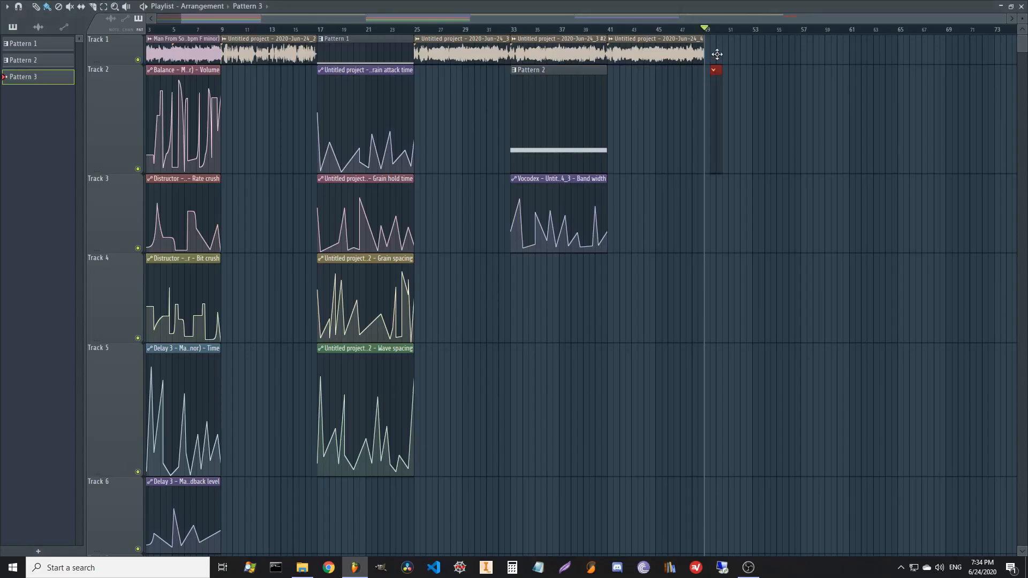
- Place the Pattern 3 clip on Track 1 at bar 49 and set the playback selection to bars 49–57
{"action": "scroll", "coordinate": [716, 35], "scroll_direction": "up", "scroll_amount": 3}
{"action": "left_click_drag", "start_coordinate": [717, 38], "coordinate": [519, 75]}
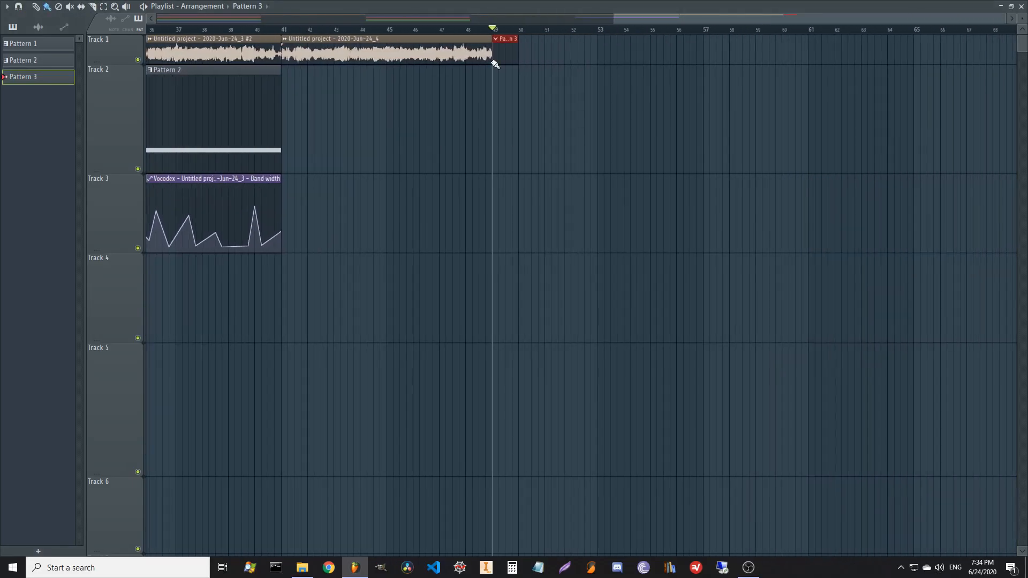
{"action": "left_click_drag", "start_coordinate": [493, 31], "coordinate": [705, 52]}
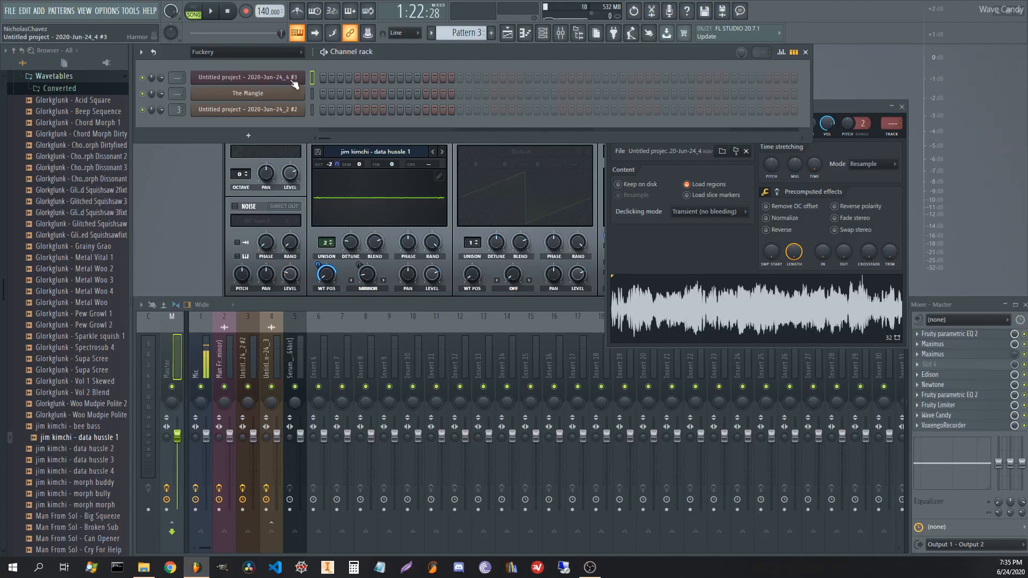
- Open the piano roll of the Untitled project - 2020-Jun-24_4 #3 channel and add an eight-bar C5 note from bar 1
{"action": "right_click", "coordinate": [307, 75]}
{"action": "key", "text": "Escape"}
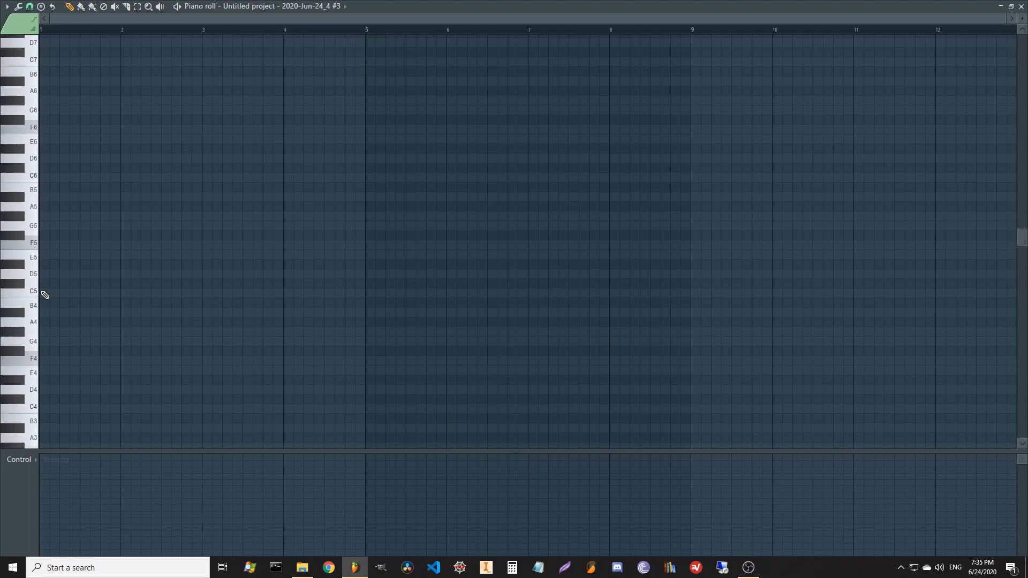
{"action": "left_click", "coordinate": [43, 294]}
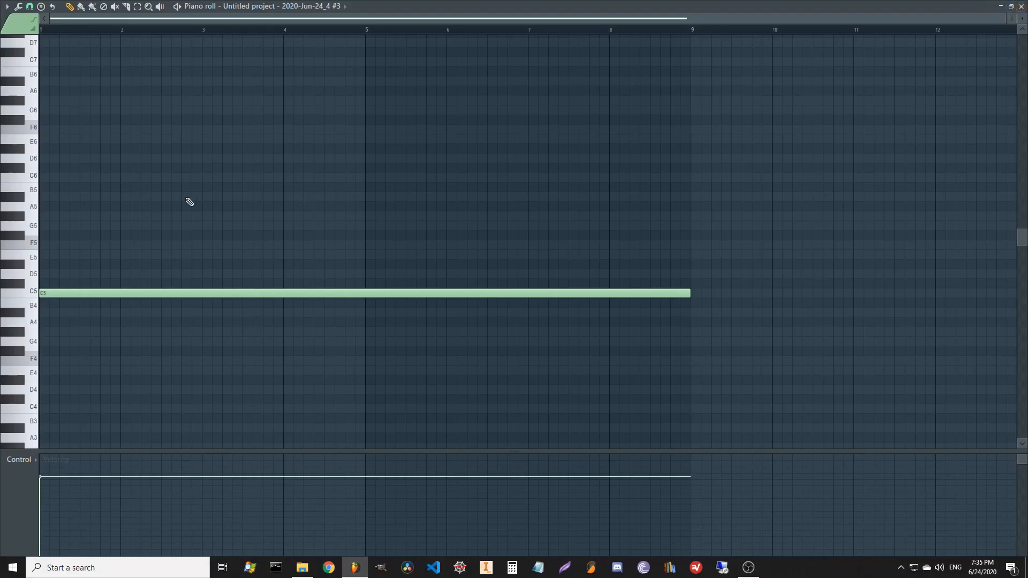
- Add a short A#5 note starting just before bar 2 and make it a slide note
{"action": "left_click", "coordinate": [189, 198]}
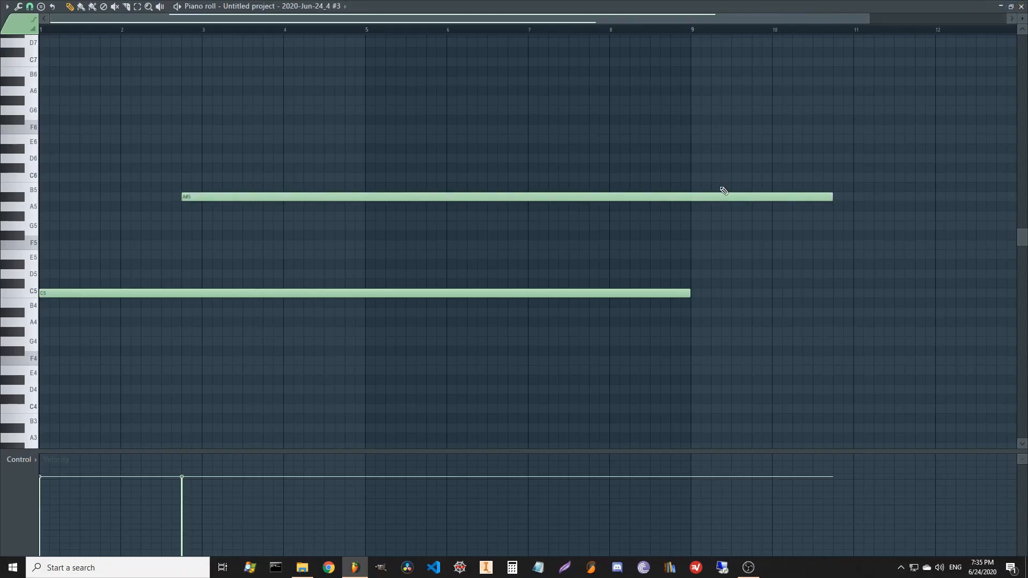
{"action": "left_click_drag", "start_coordinate": [832, 200], "coordinate": [117, 198]}
{"action": "double_click", "coordinate": [108, 197]}
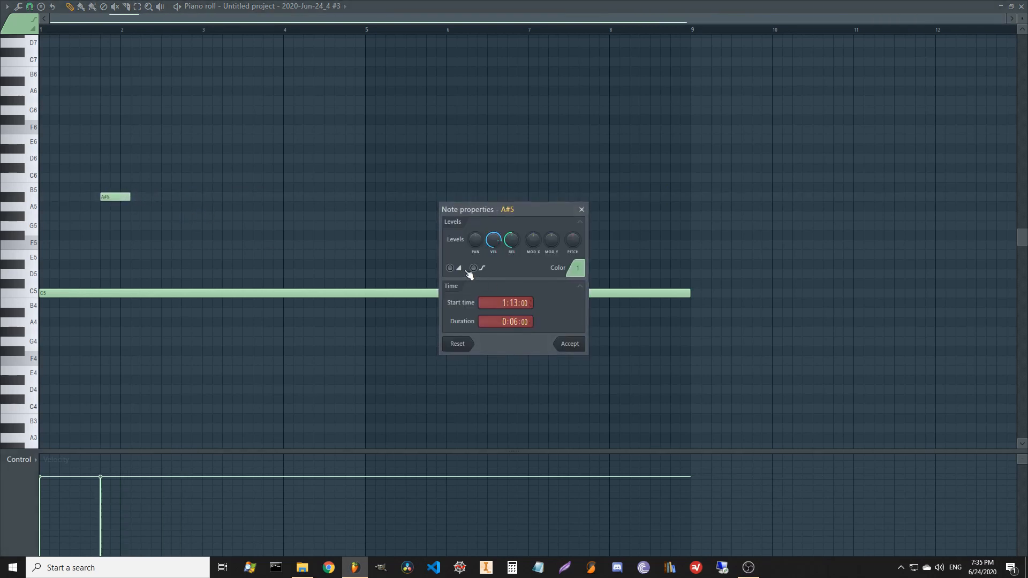
{"action": "left_click", "coordinate": [570, 343]}
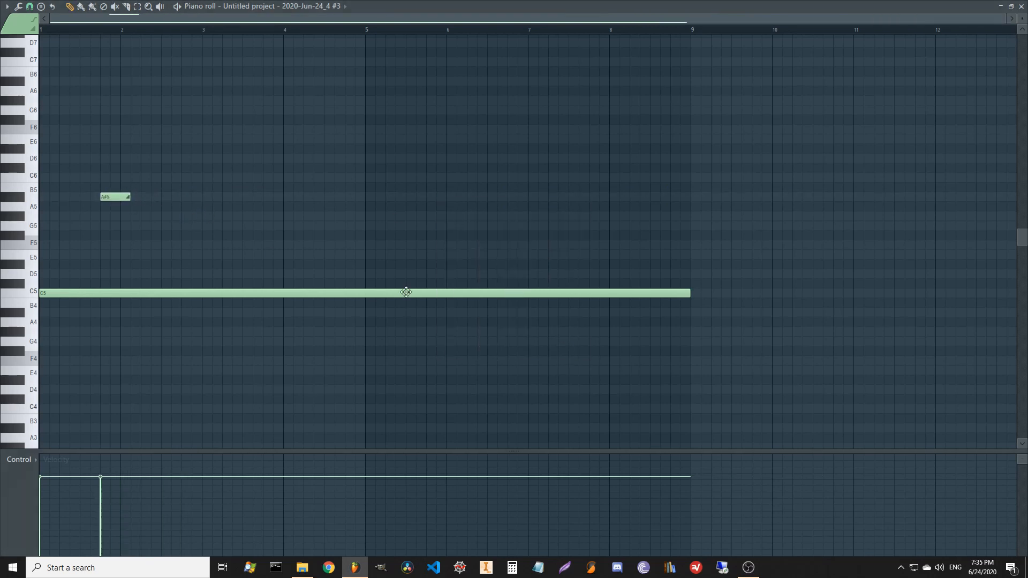
- While playing the song, add short slide notes G#4, E5, A#4, C7 and A#4 spread between about bars 2.75 and 6
{"action": "left_click", "coordinate": [178, 330]}
{"action": "key", "text": "space"}
{"action": "left_click", "coordinate": [225, 254]}
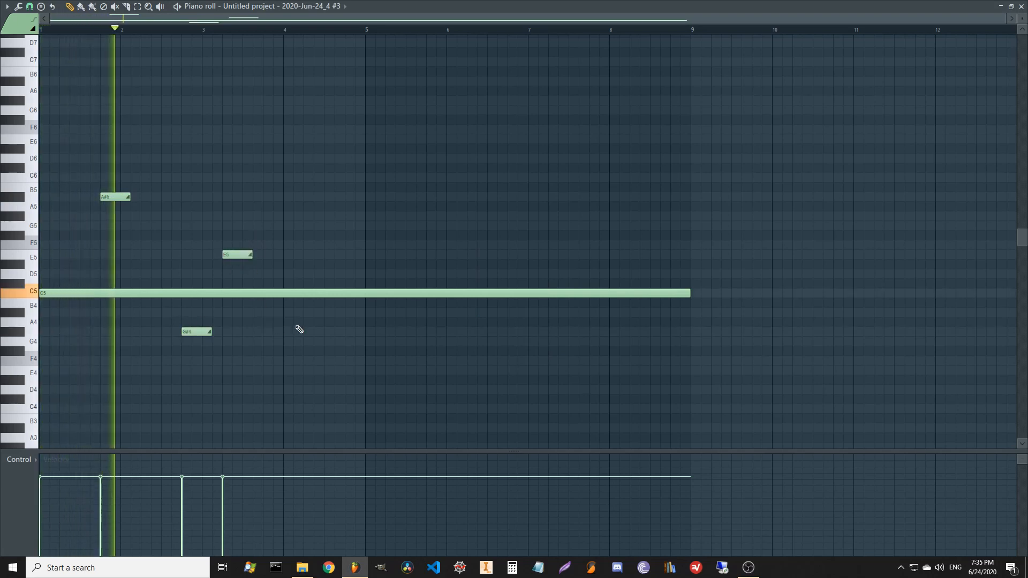
{"action": "left_click", "coordinate": [317, 313]}
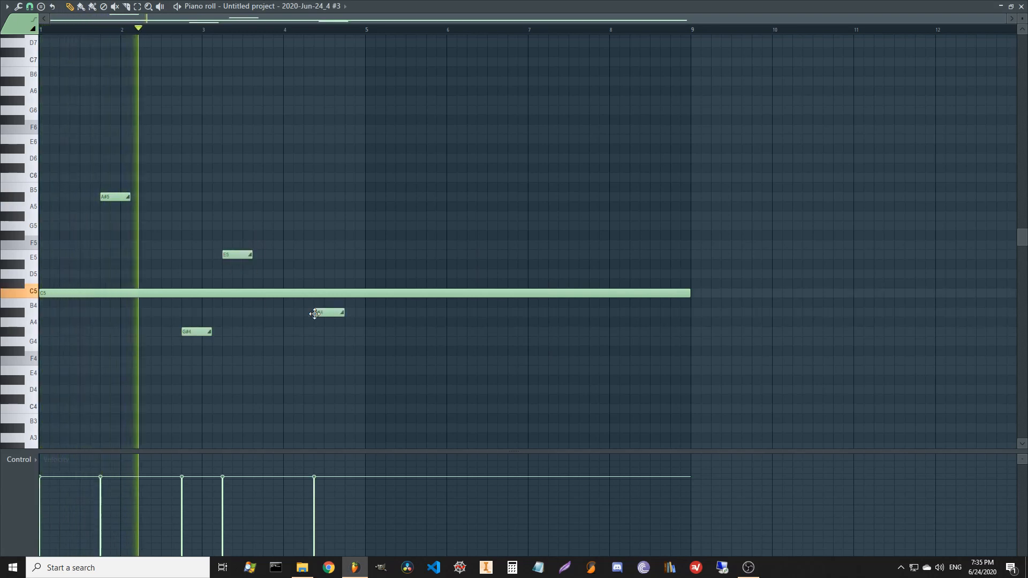
{"action": "left_click", "coordinate": [368, 62]}
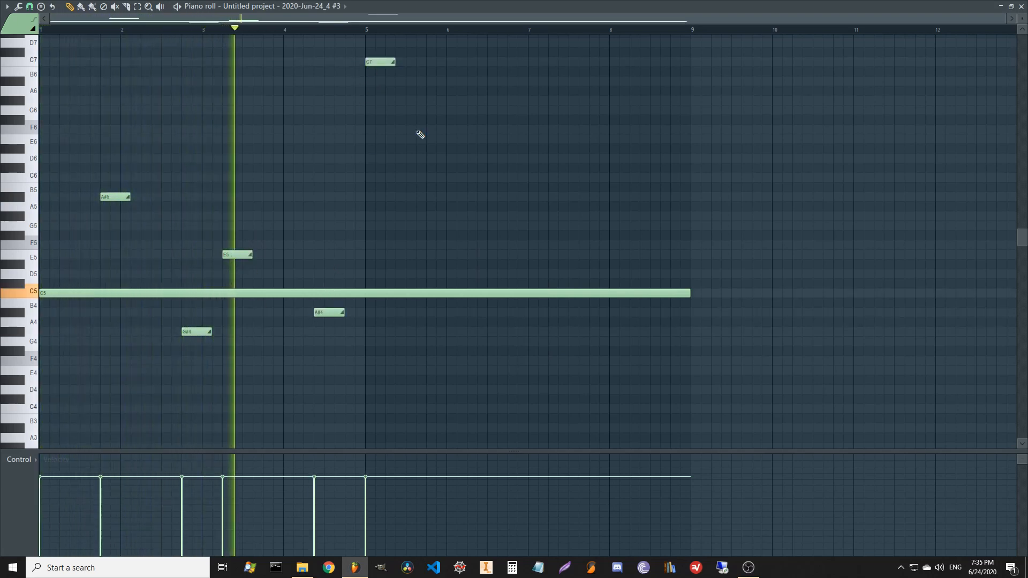
{"action": "left_click", "coordinate": [427, 314]}
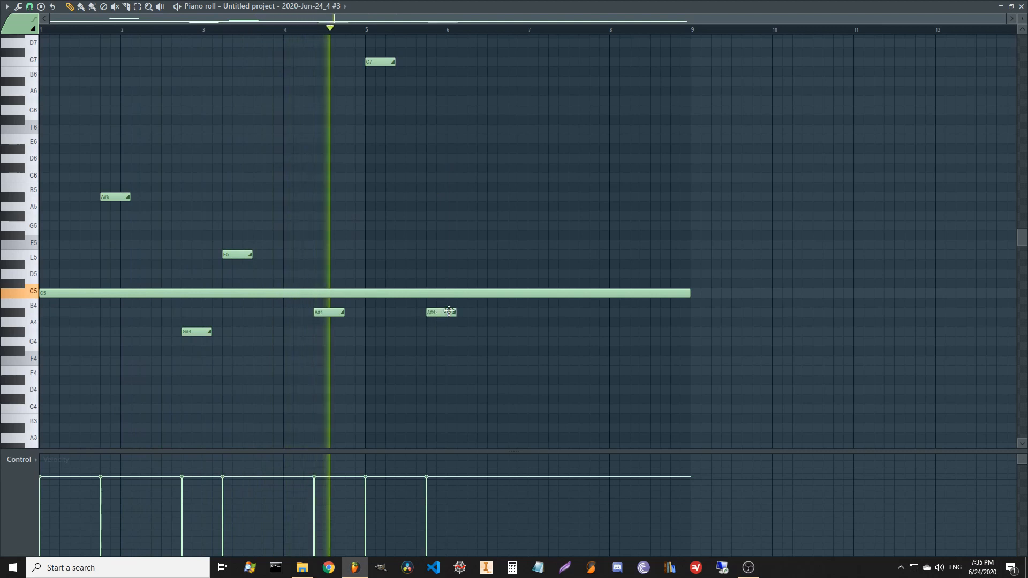
- Add one-bar slide notes, F6 starting mid-bar 6 and C#5 starting just before bar 8, and leave the piano roll
{"action": "left_click", "coordinate": [488, 129]}
{"action": "left_click_drag", "start_coordinate": [494, 130], "coordinate": [566, 129]}
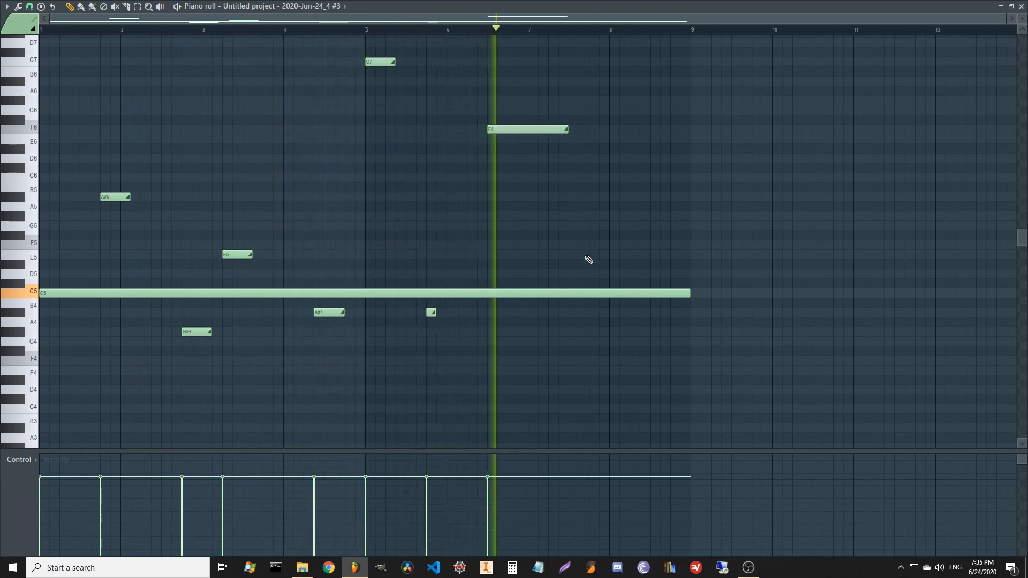
{"action": "left_click", "coordinate": [601, 284]}
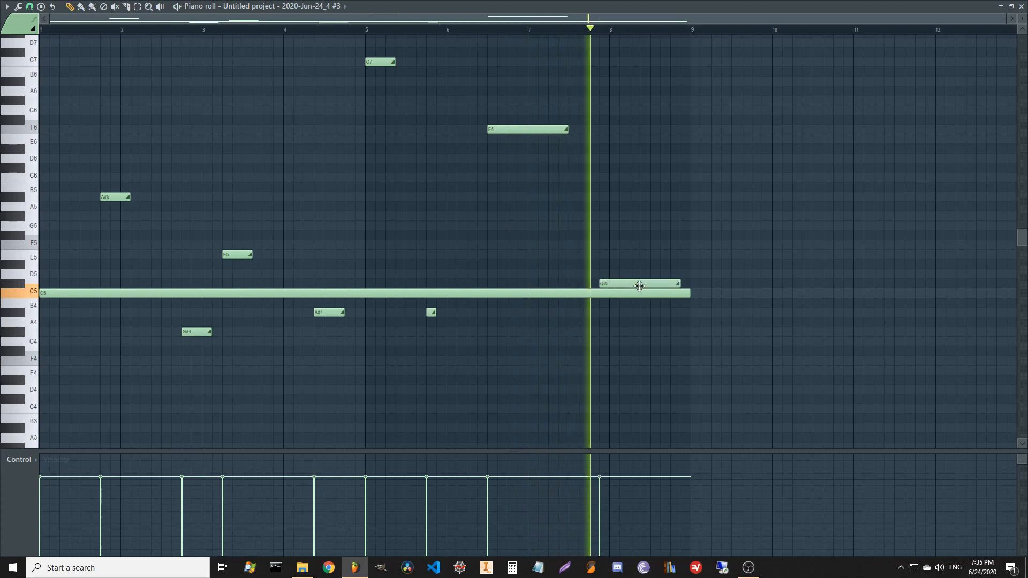
{"action": "key", "text": "F5"}
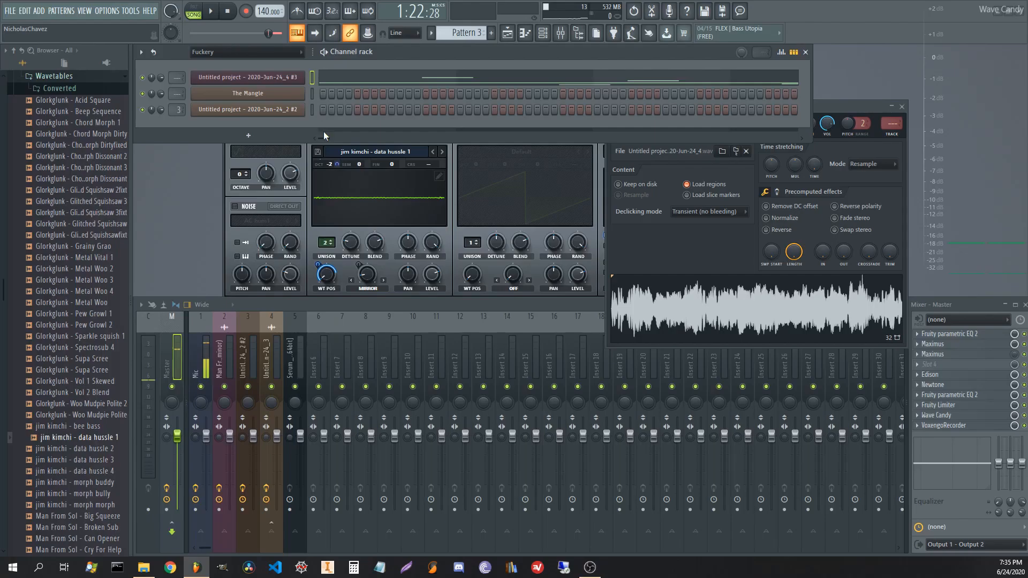
- Open the Untitled project - 2020-Jun-24_4 #3 channel's synth and set the Filter 1 resonance type to Noise
{"action": "left_click", "coordinate": [299, 79]}
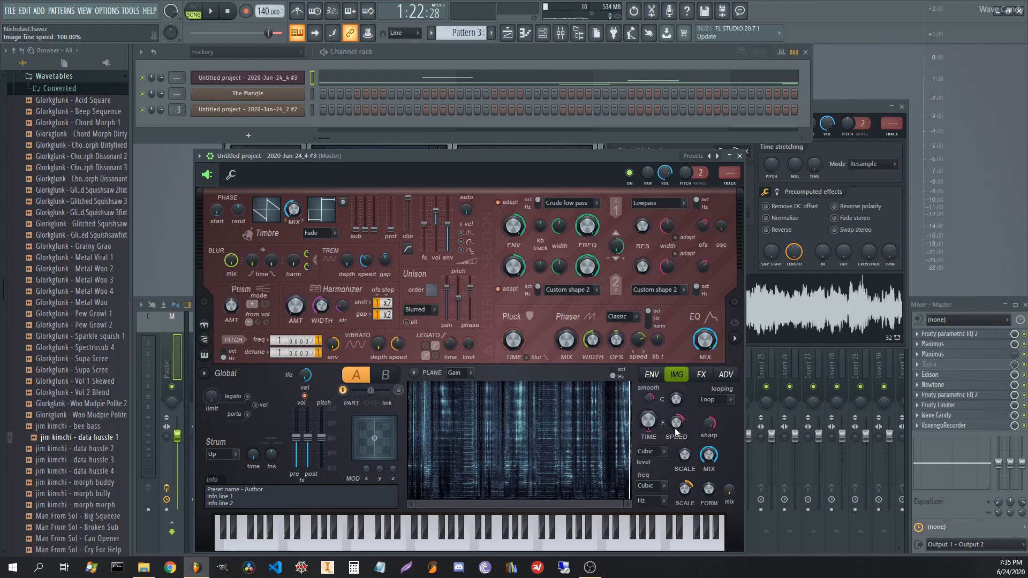
{"action": "mouse_move", "coordinate": [556, 169]}
{"action": "left_mouse_down"}
{"action": "mouse_move", "coordinate": [735, 150]}
{"action": "mouse_move", "coordinate": [547, 143]}
{"action": "mouse_move", "coordinate": [561, 162]}
{"action": "left_mouse_up"}
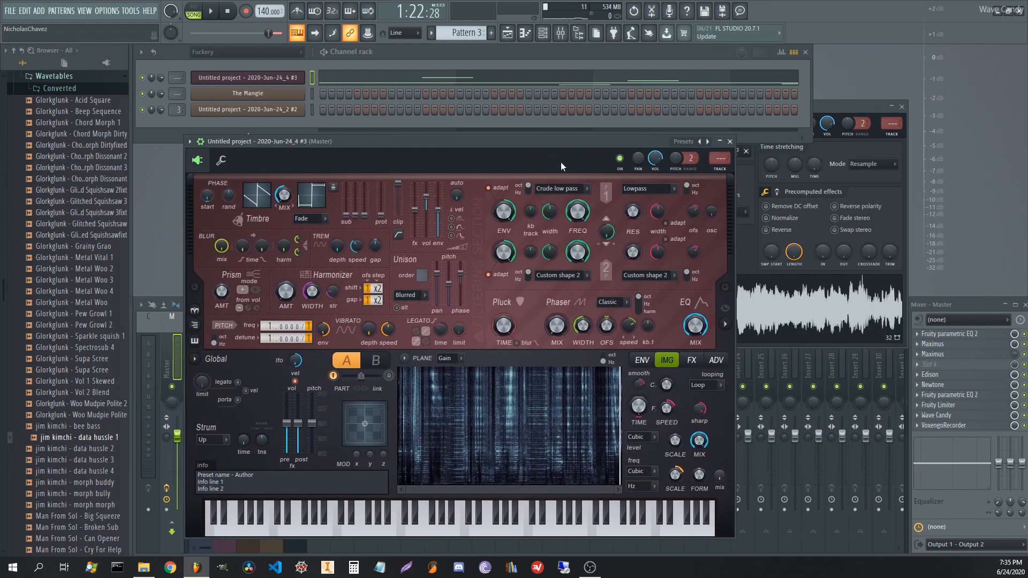
{"action": "left_click", "coordinate": [654, 190]}
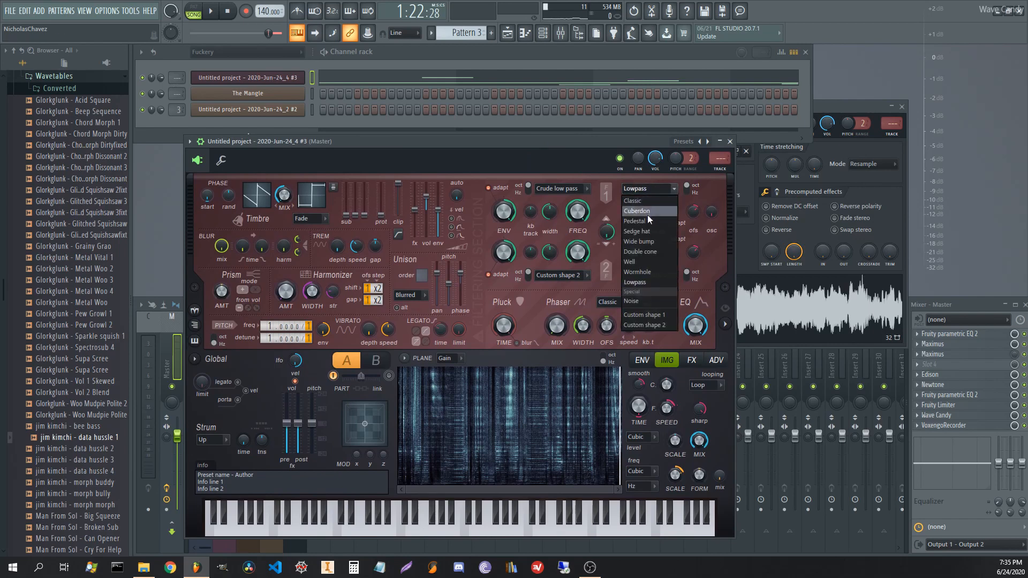
{"action": "left_click", "coordinate": [641, 300]}
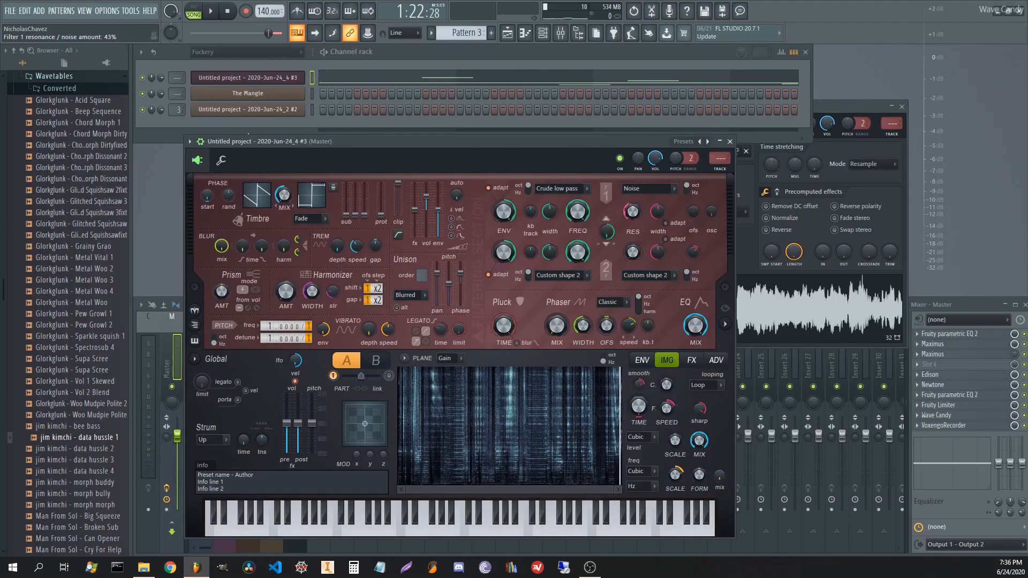
- Set the Filter 1 shape to Classic band pass and audition the sound in the song
{"action": "left_click", "coordinate": [561, 186]}
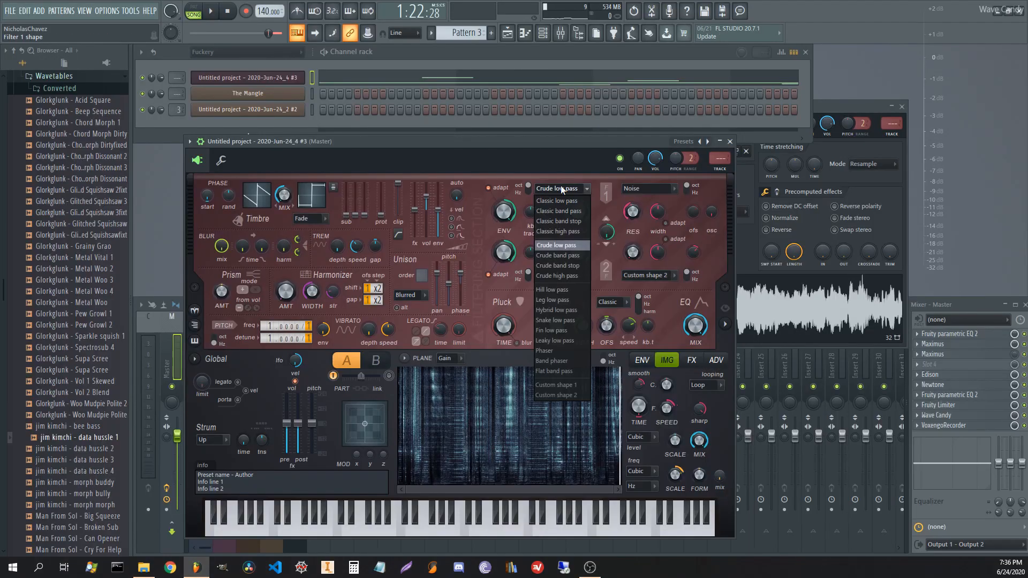
{"action": "left_click", "coordinate": [588, 212]}
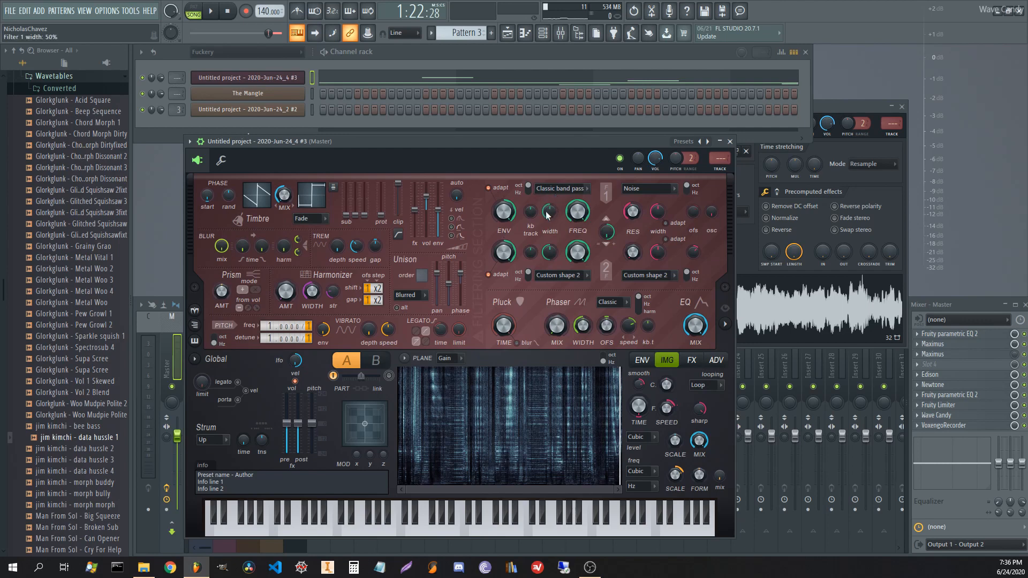
{"action": "key", "text": "space"}
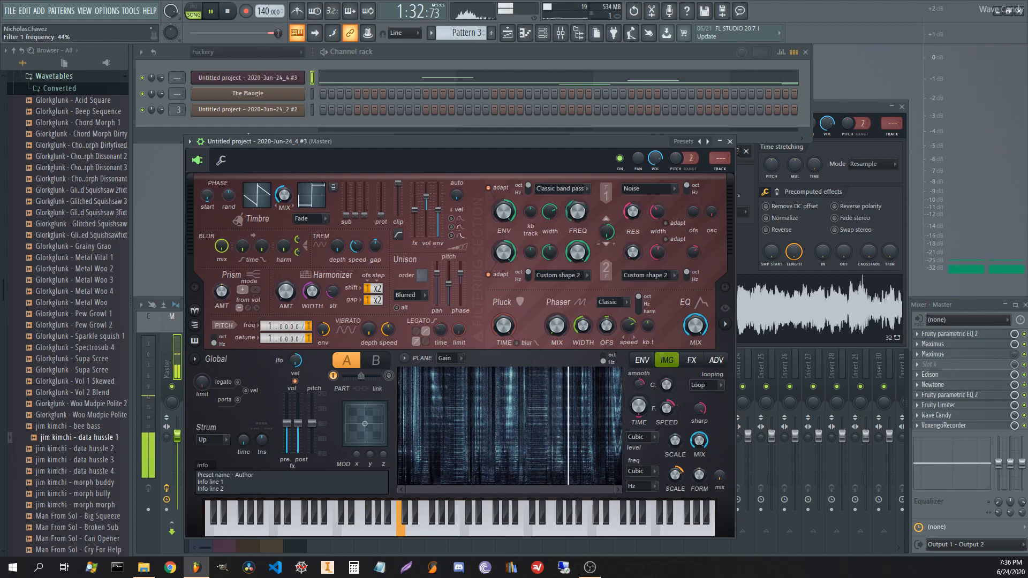
{"action": "key", "text": "space"}
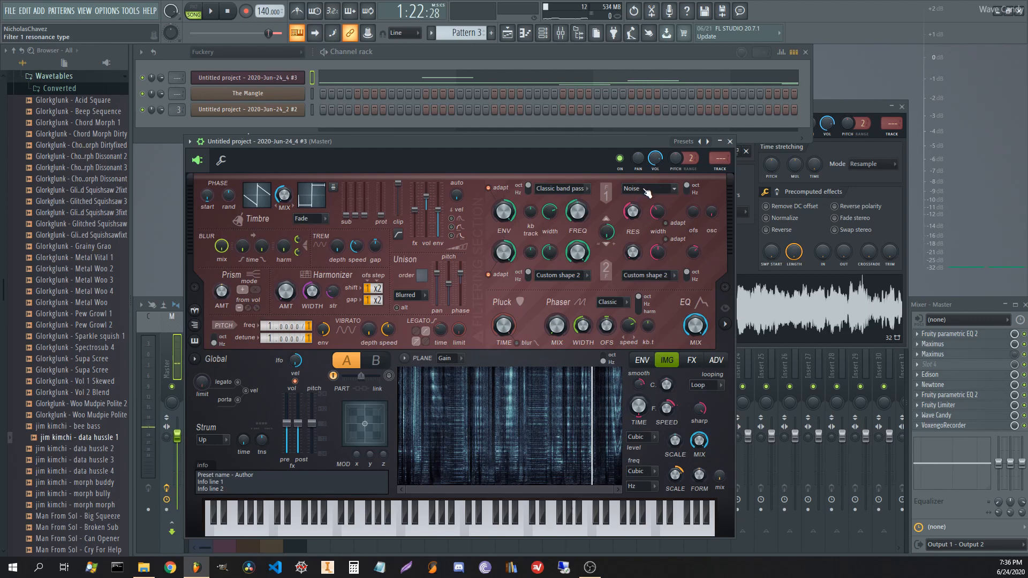
- Try Custom shape 1 as the Filter 1 resonance type, look at its Resonance shape 1 envelope, and restore Noise
{"action": "left_click", "coordinate": [669, 192]}
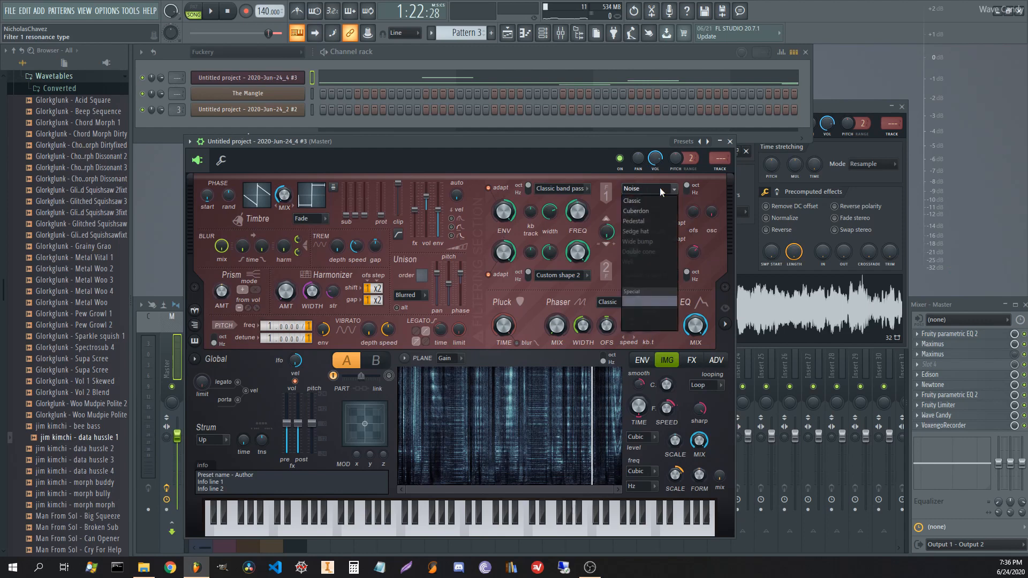
{"action": "left_click", "coordinate": [658, 316]}
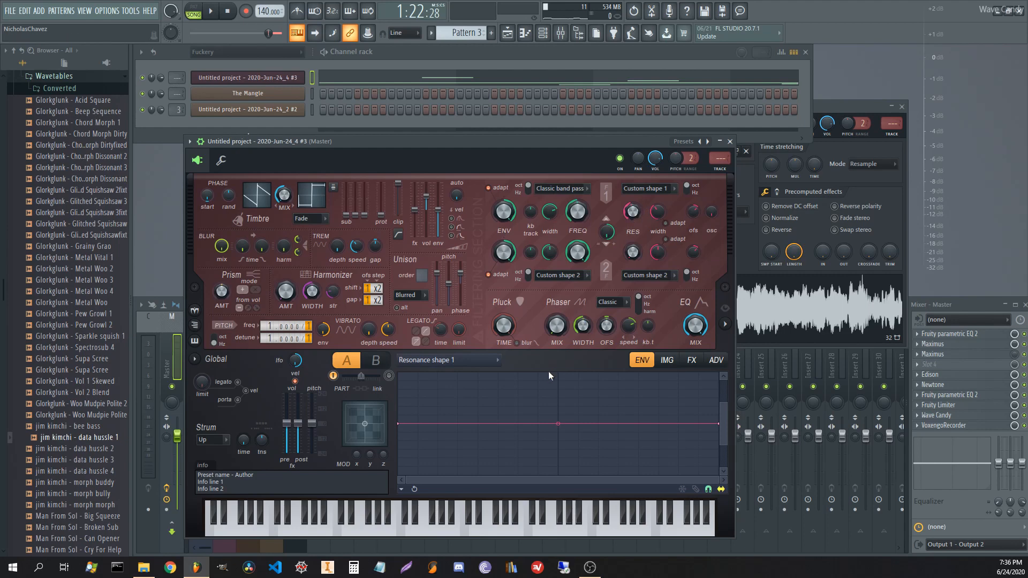
{"action": "left_click", "coordinate": [468, 363]}
{"action": "left_click", "coordinate": [645, 189]}
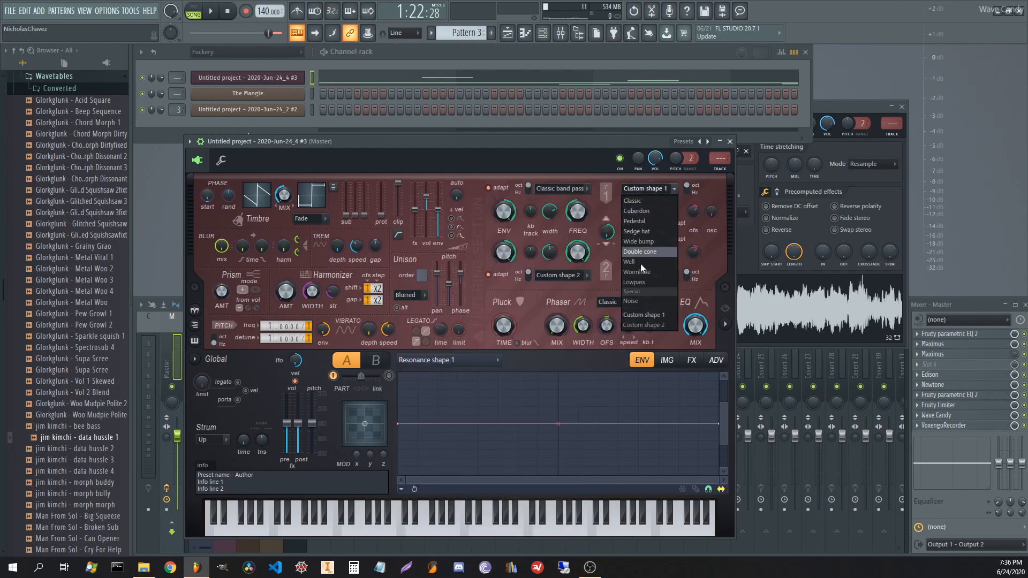
{"action": "left_click", "coordinate": [641, 300]}
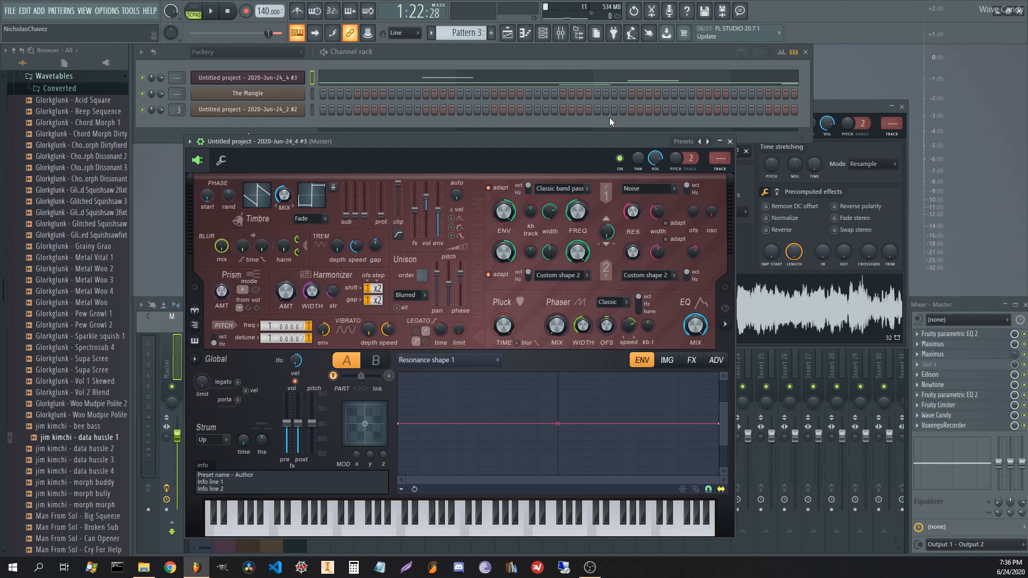
- Save the project and set the Filter 1 resonance width / noise length to about 35%, keeping the Noise resonance type
{"action": "key", "text": "ctrl+s"}
{"action": "left_click_drag", "start_coordinate": [616, 139], "coordinate": [626, 138]}
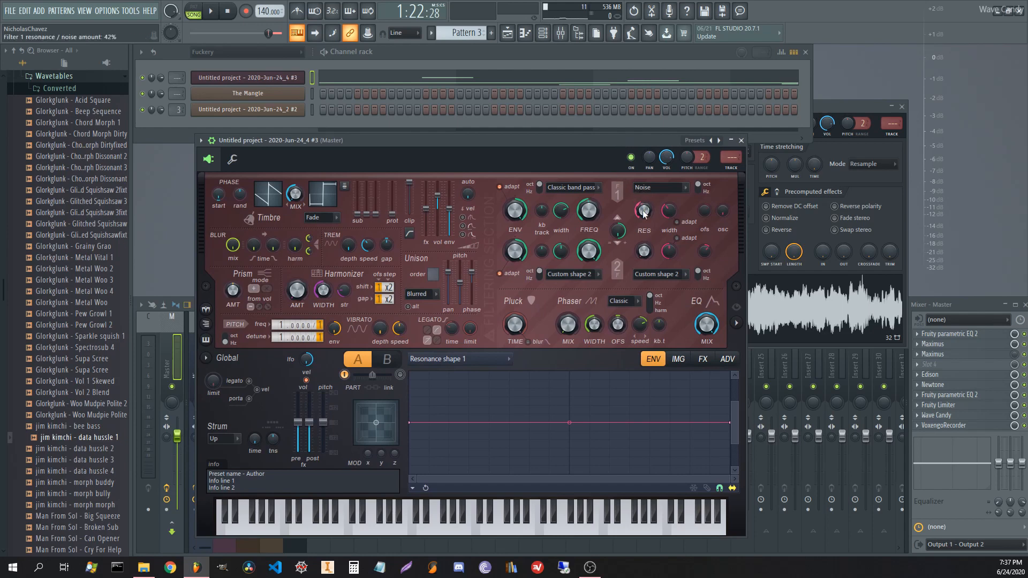
{"action": "left_click", "coordinate": [652, 188]}
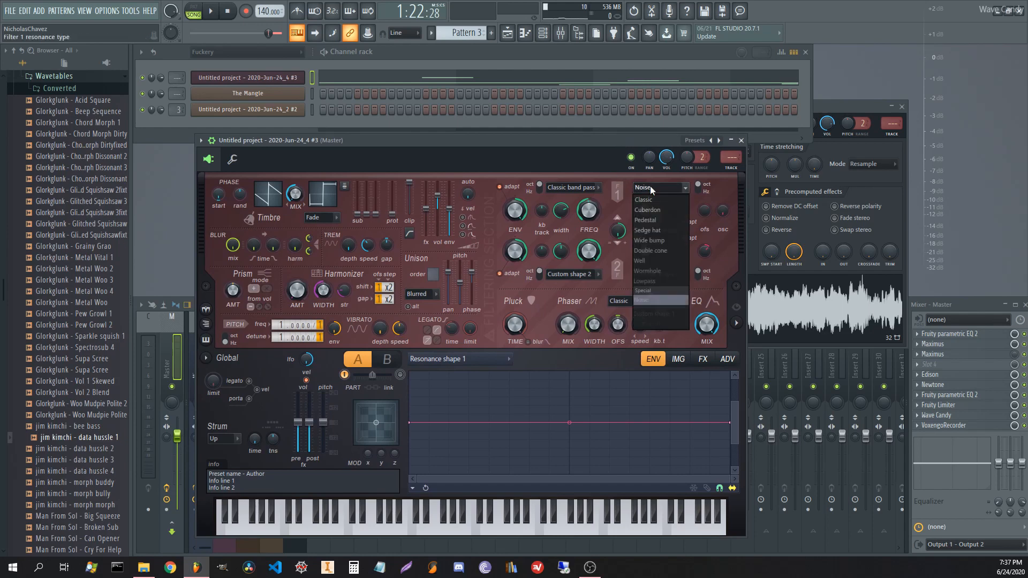
{"action": "left_click", "coordinate": [654, 300]}
{"action": "left_click_drag", "start_coordinate": [669, 218], "coordinate": [669, 210]}
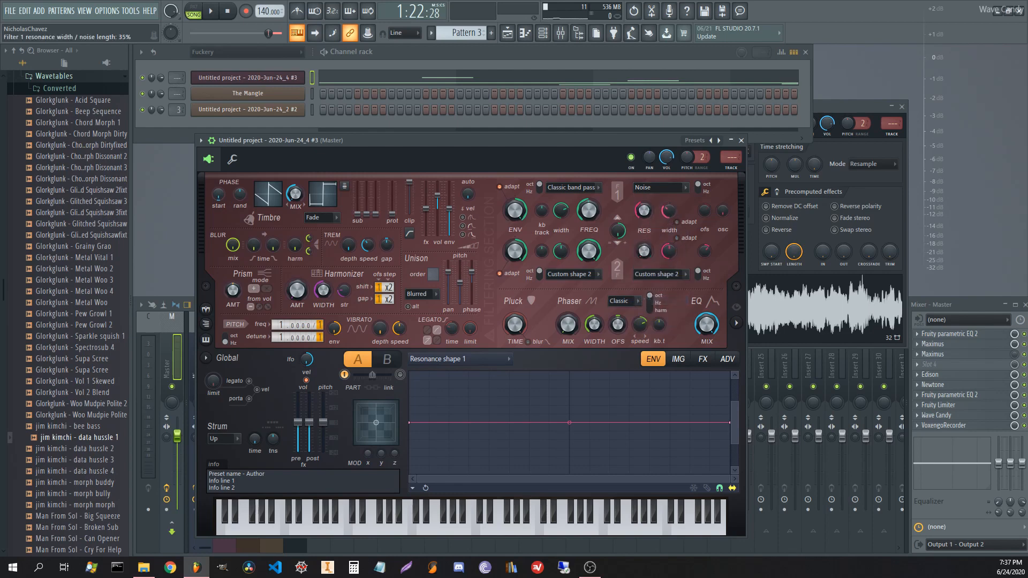
- Create automation clips for Filter 1's resonance / noise amount and its resonance width / noise length
{"action": "right_click", "coordinate": [649, 219]}
{"action": "left_click", "coordinate": [679, 319]}
{"action": "right_click", "coordinate": [674, 261]}
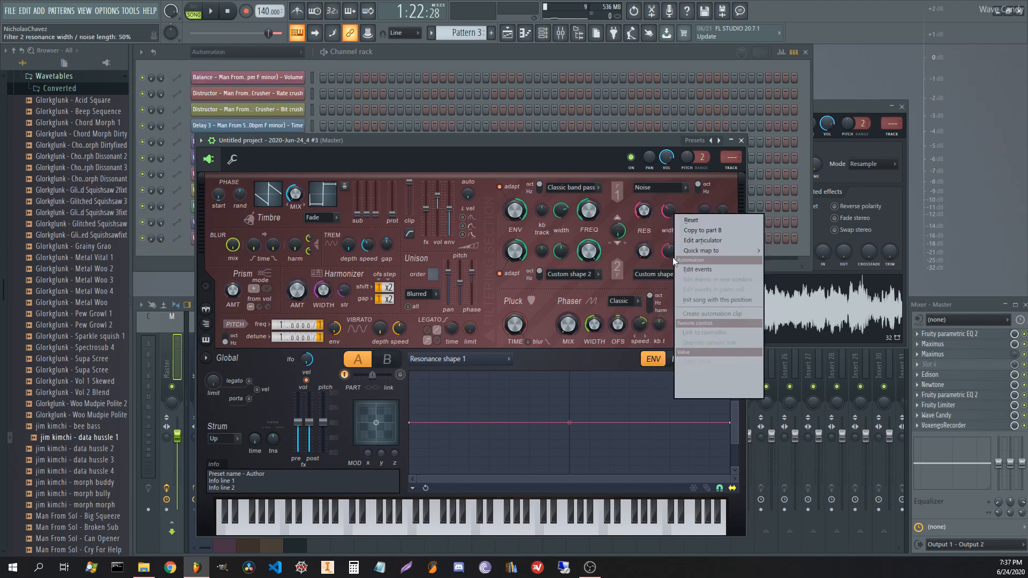
{"action": "left_click", "coordinate": [684, 315]}
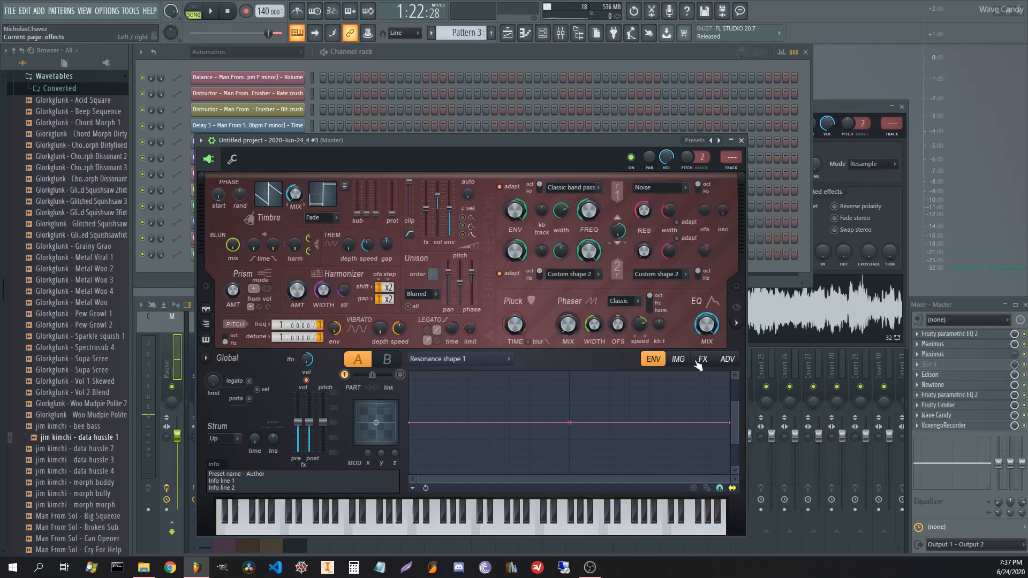
{"action": "left_click", "coordinate": [701, 360]}
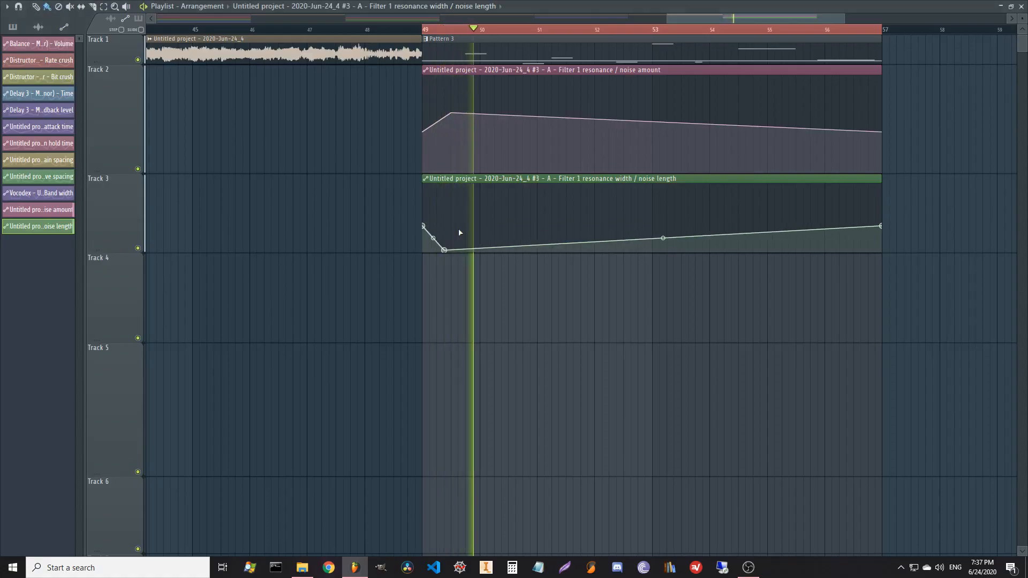
- Shape the Filter 1 resonance width / noise length clip into an alternating high-low zigzag from about bar 50 to bar 57
{"action": "left_click_drag", "start_coordinate": [459, 228], "coordinate": [487, 210]}
{"action": "left_click", "coordinate": [509, 244]}
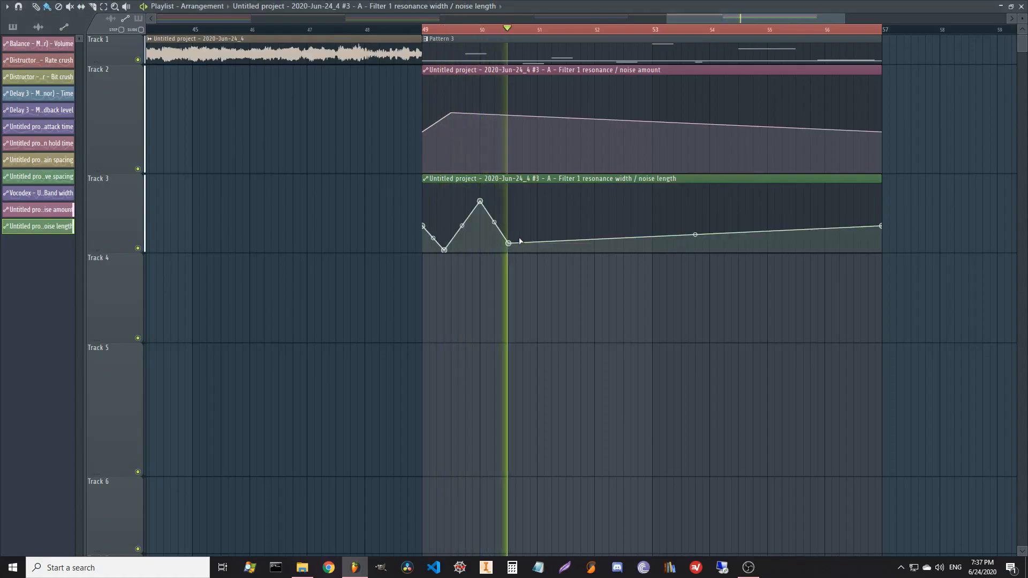
{"action": "left_click", "coordinate": [544, 219]}
{"action": "left_click", "coordinate": [616, 244]}
{"action": "left_click", "coordinate": [652, 225]}
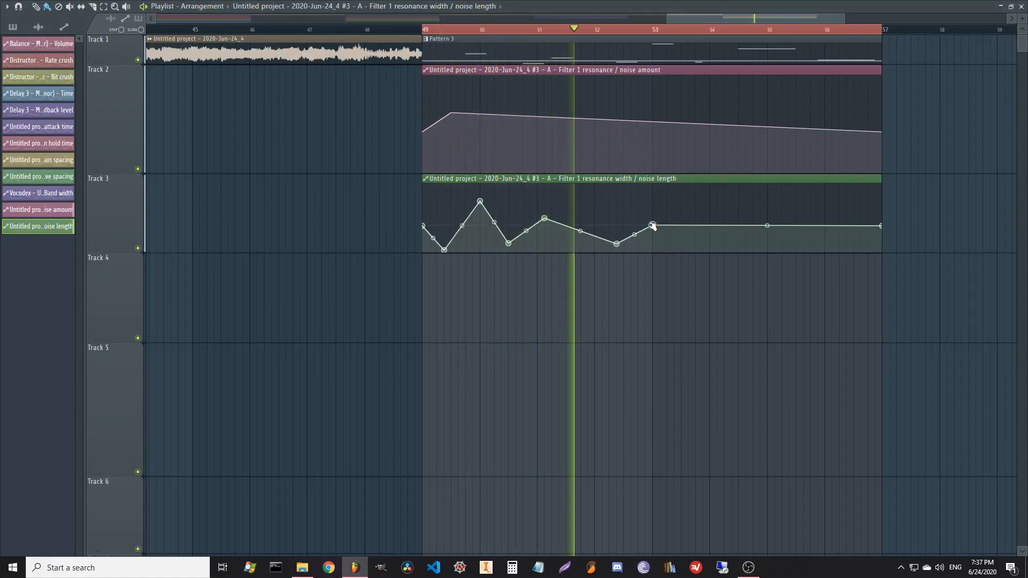
{"action": "left_click", "coordinate": [674, 244]}
{"action": "left_click", "coordinate": [761, 244]}
{"action": "left_click", "coordinate": [745, 240]}
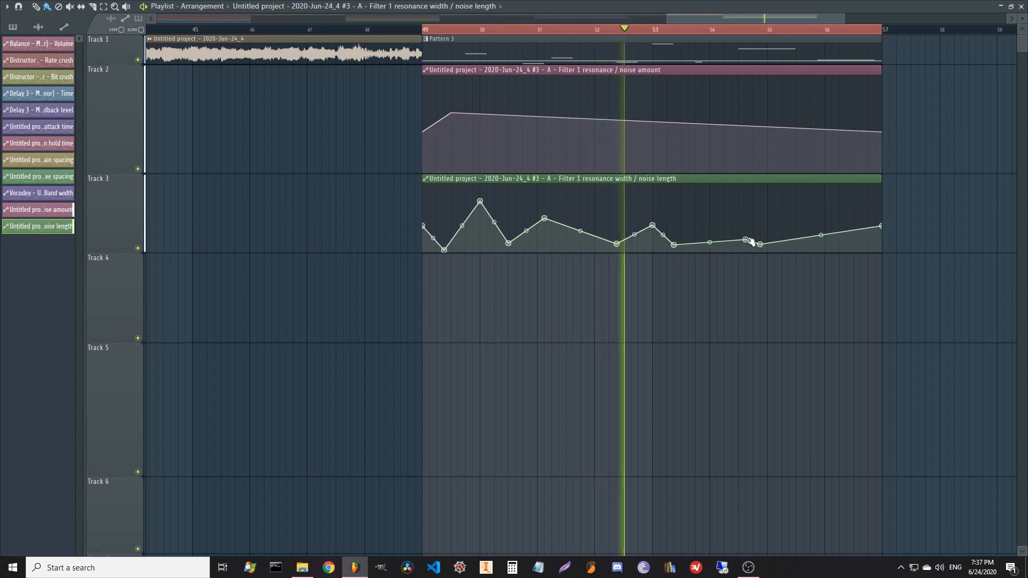
{"action": "right_click", "coordinate": [782, 216]}
{"action": "right_click", "coordinate": [797, 247]}
{"action": "right_click", "coordinate": [868, 245]}
{"action": "left_click", "coordinate": [844, 223]}
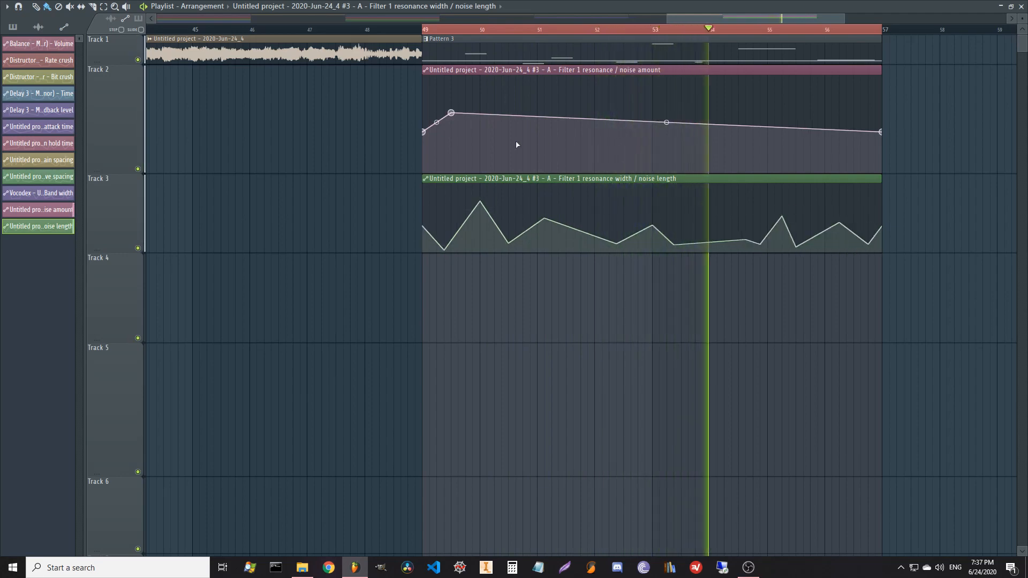
- Add alternating low and high points to the Filter 1 resonance / noise amount clip between bars 50 and 52
{"action": "left_click", "coordinate": [487, 156]}
{"action": "left_click", "coordinate": [516, 122]}
{"action": "left_click", "coordinate": [537, 157]}
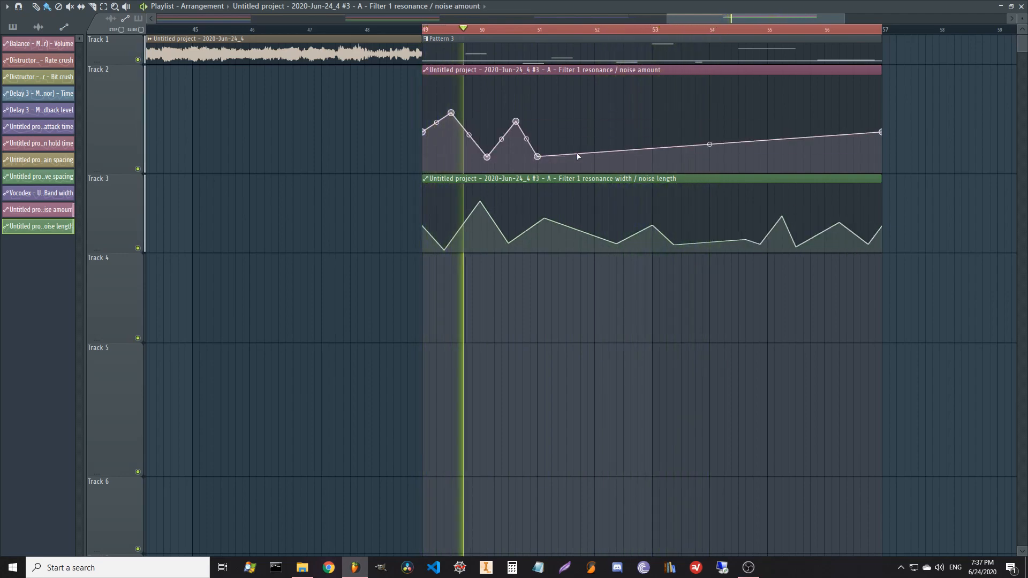
{"action": "left_click", "coordinate": [559, 117]}
{"action": "left_click", "coordinate": [609, 159]}
- Add a Hold-mode point near bar 52 of the resonance / noise amount clip and build stepped highs and lows up to bar 54
{"action": "right_click", "coordinate": [603, 128]}
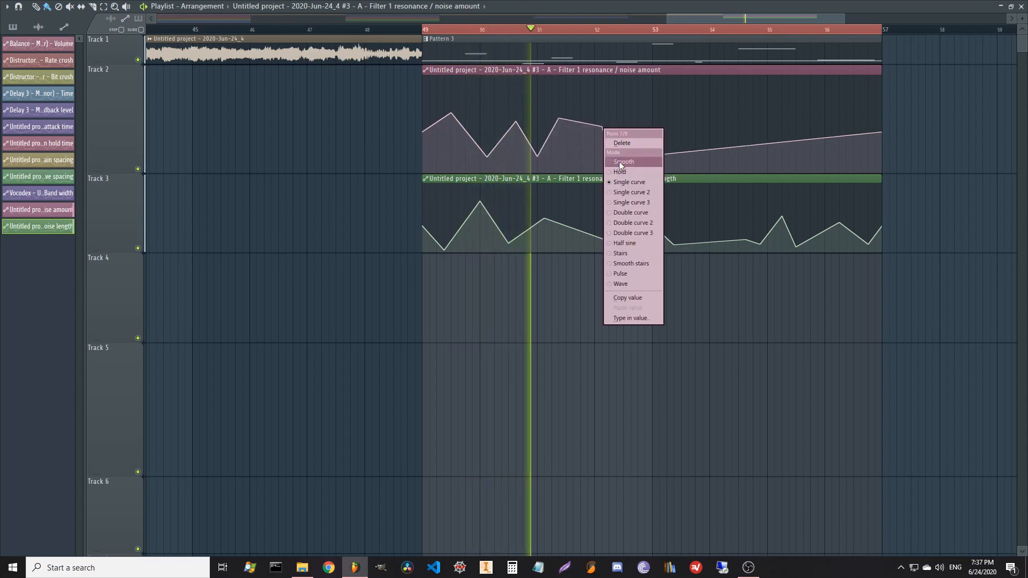
{"action": "left_click", "coordinate": [624, 167]}
{"action": "left_click", "coordinate": [631, 103]}
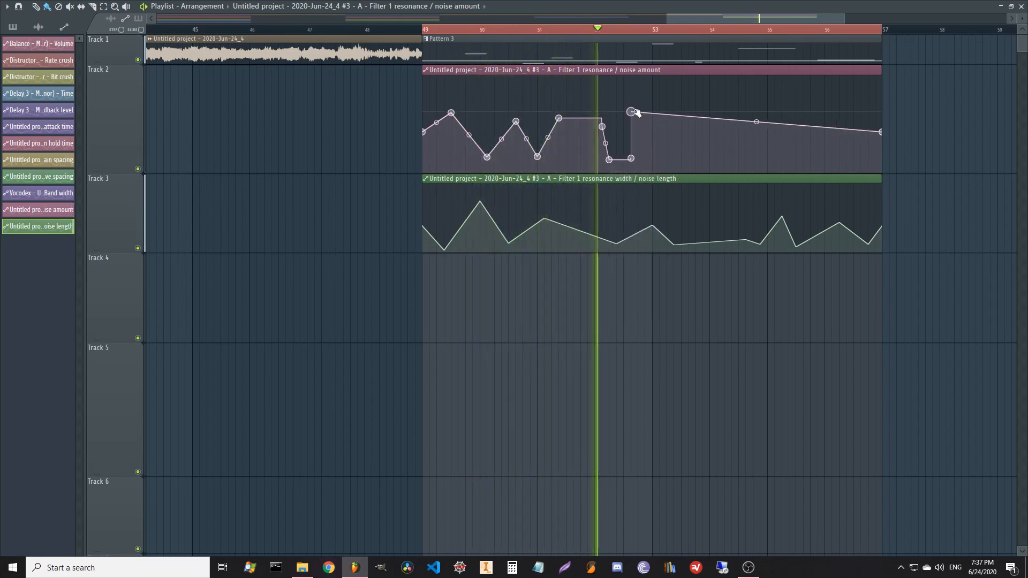
{"action": "left_click", "coordinate": [652, 158]}
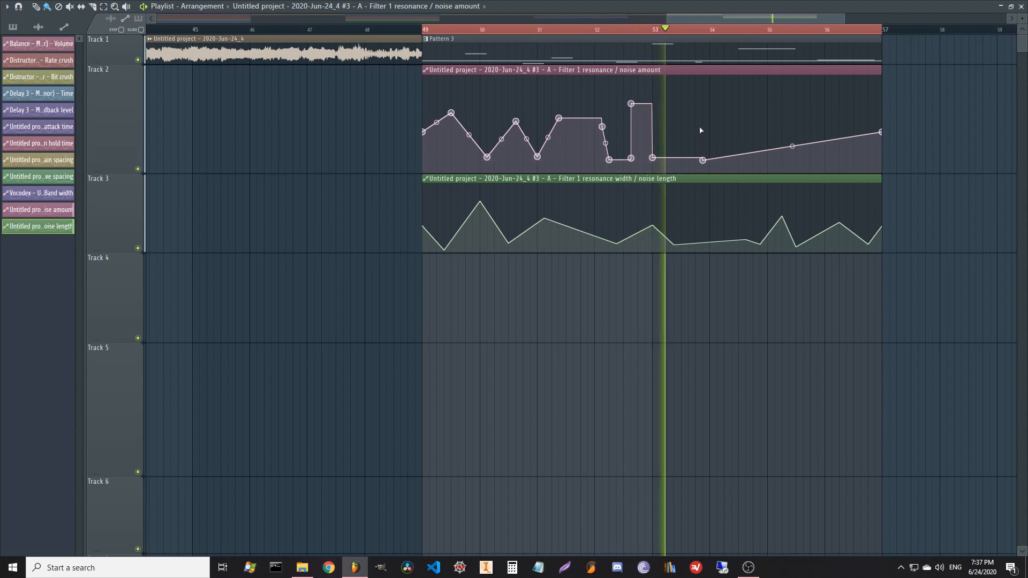
{"action": "left_click", "coordinate": [681, 122]}
{"action": "left_click", "coordinate": [703, 160]}
- Continue the stepped resonance / noise amount automation from bar 54 to bar 57, including a sharp spike midway through bar 54
{"action": "left_click", "coordinate": [731, 169]}
{"action": "left_click", "coordinate": [739, 120]}
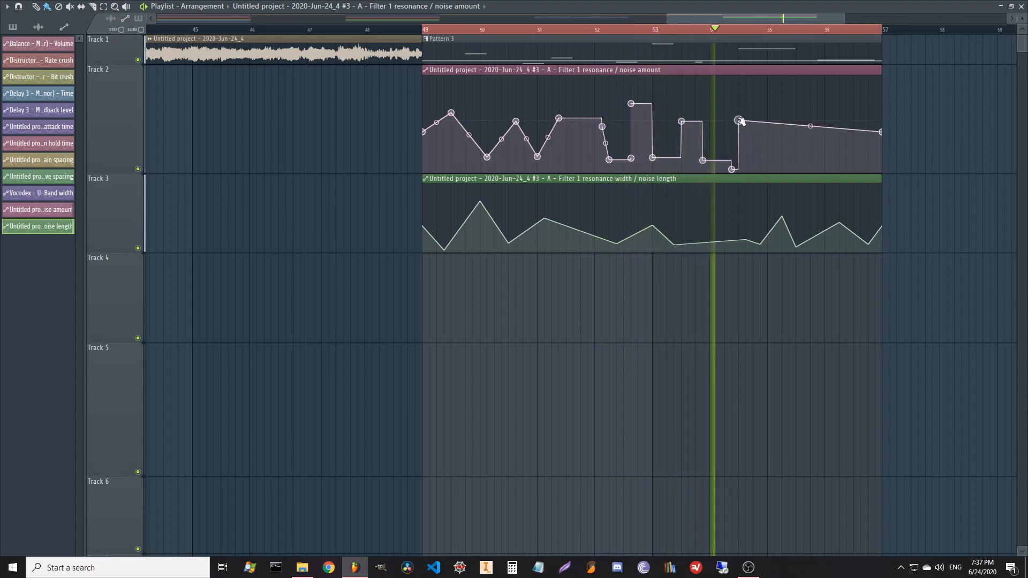
{"action": "left_click", "coordinate": [775, 95]}
{"action": "left_click", "coordinate": [789, 130]}
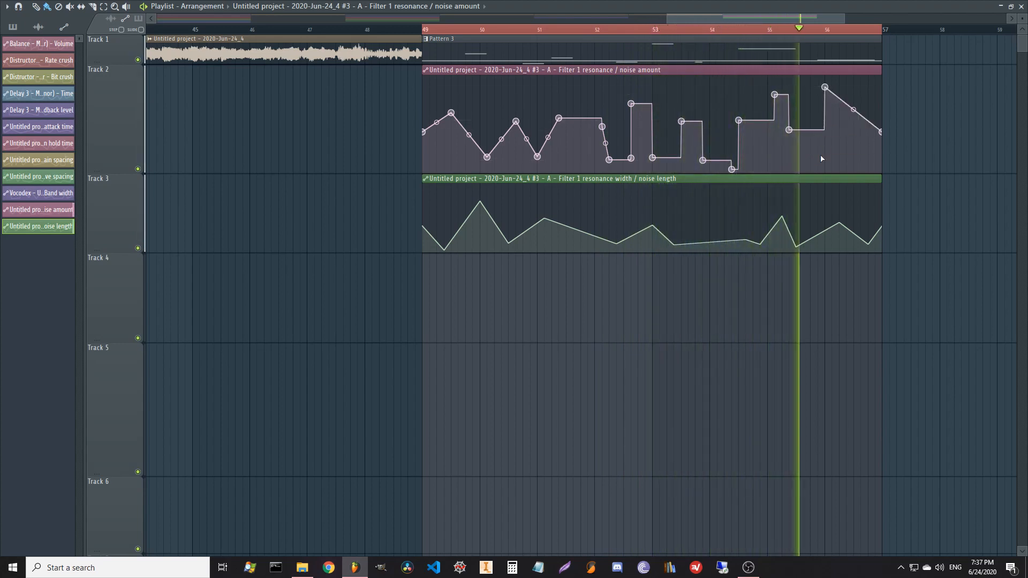
{"action": "left_click", "coordinate": [732, 83]}
{"action": "left_click", "coordinate": [824, 87]}
{"action": "left_click", "coordinate": [867, 93]}
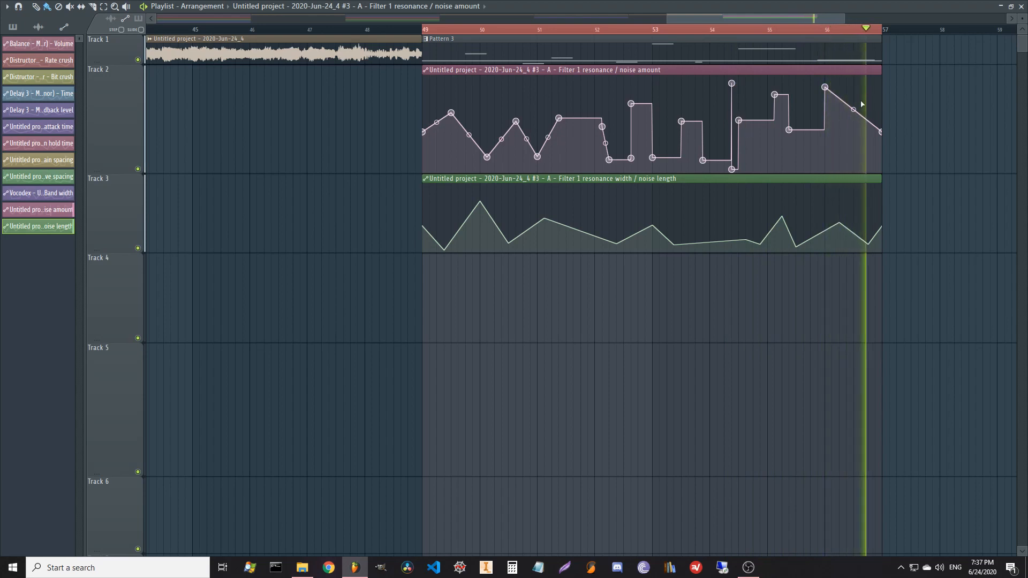
- Add high points with abrupt jumps to the resonance / noise amount clip in bars 50 and 51
{"action": "left_click", "coordinate": [494, 88]}
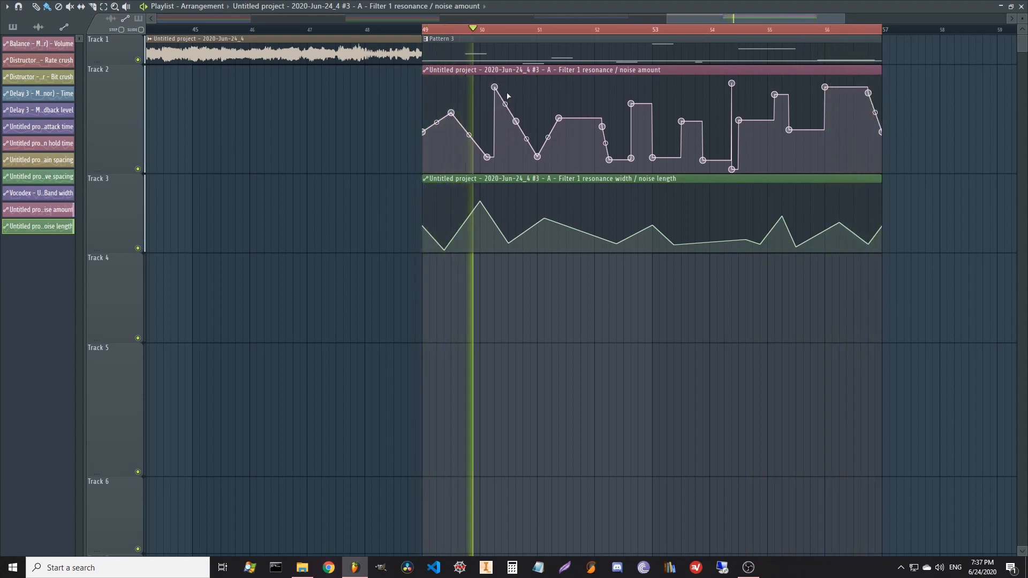
{"action": "left_click", "coordinate": [544, 82]}
{"action": "left_click", "coordinate": [574, 94]}
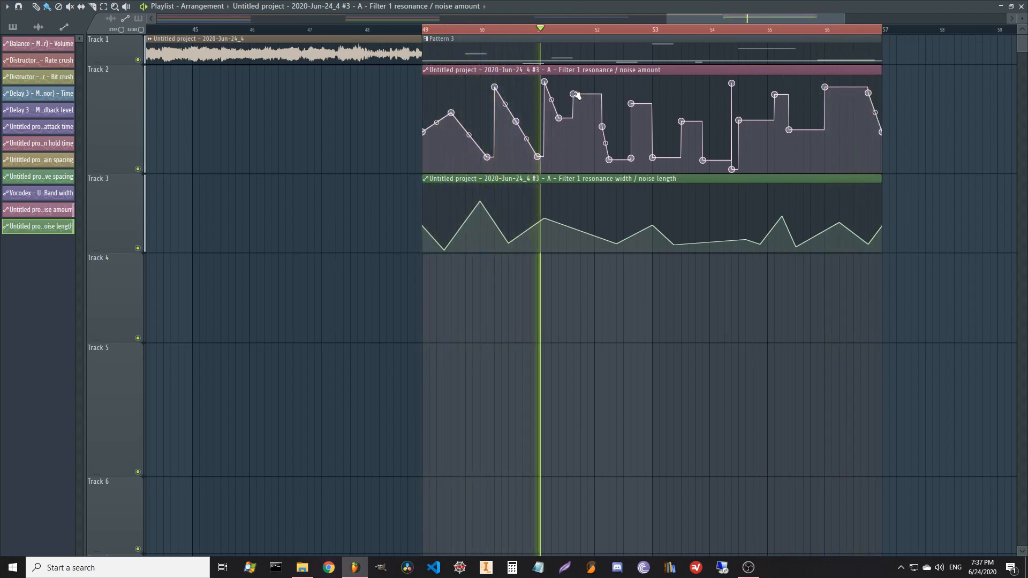
- Add stepped high and low points to the resonance width / noise length clip between bar 51 and bar 57
{"action": "left_click", "coordinate": [573, 198]}
{"action": "left_click", "coordinate": [587, 245]}
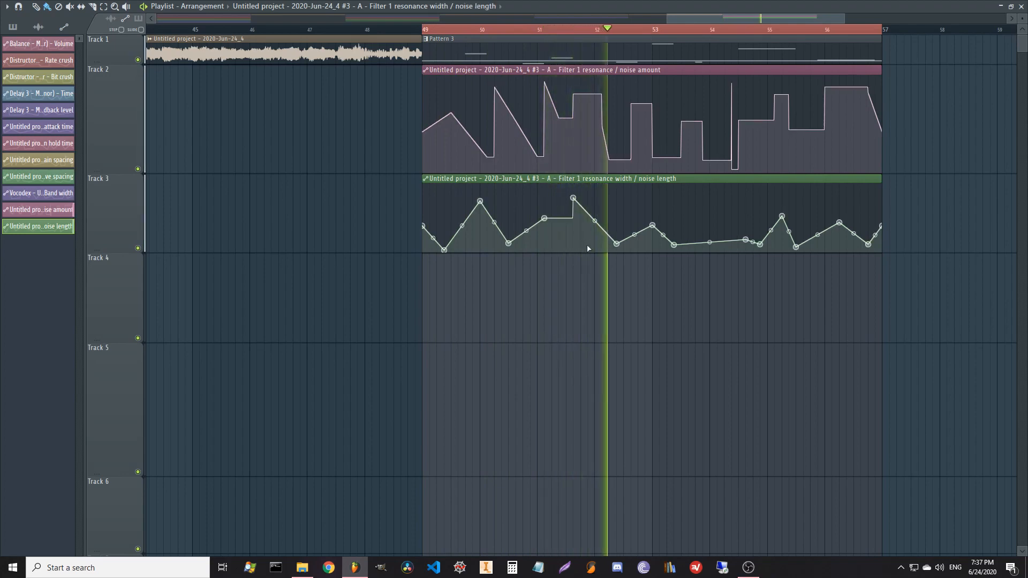
{"action": "left_click", "coordinate": [710, 207]}
{"action": "left_click", "coordinate": [674, 190]}
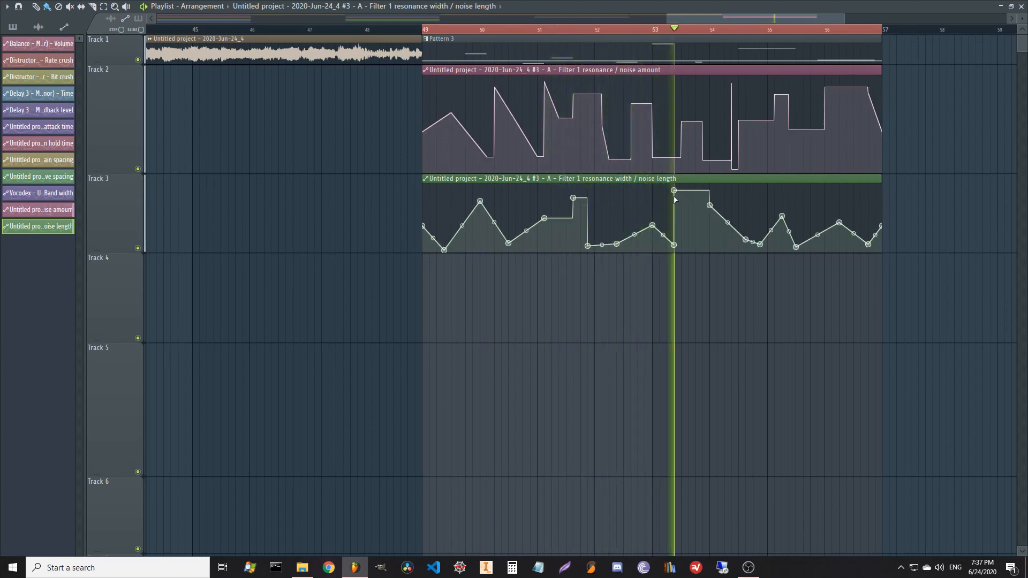
{"action": "left_click", "coordinate": [695, 246]}
{"action": "left_click", "coordinate": [753, 199]}
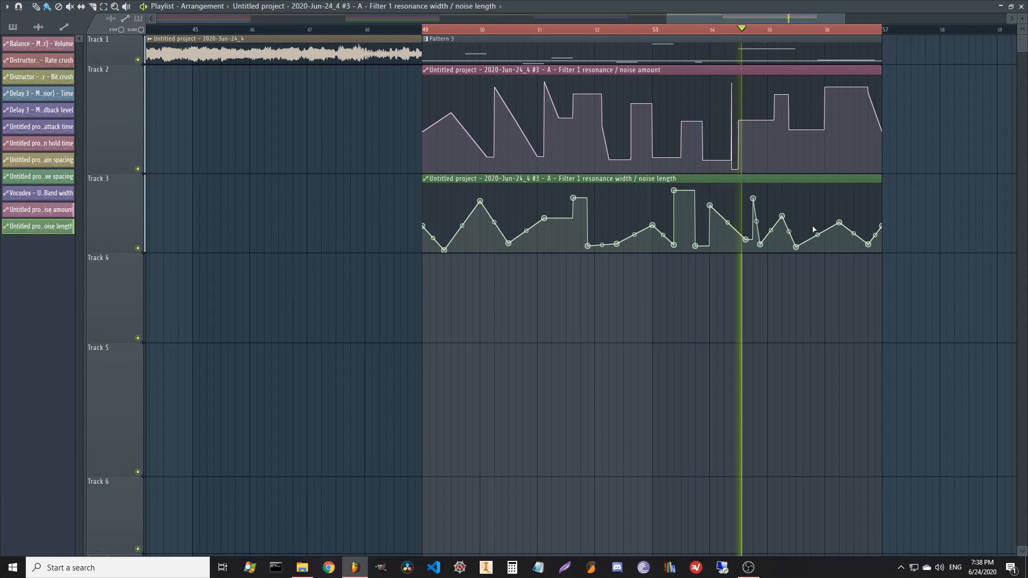
{"action": "left_click", "coordinate": [818, 214]}
{"action": "left_click", "coordinate": [847, 242]}
{"action": "left_click", "coordinate": [861, 206]}
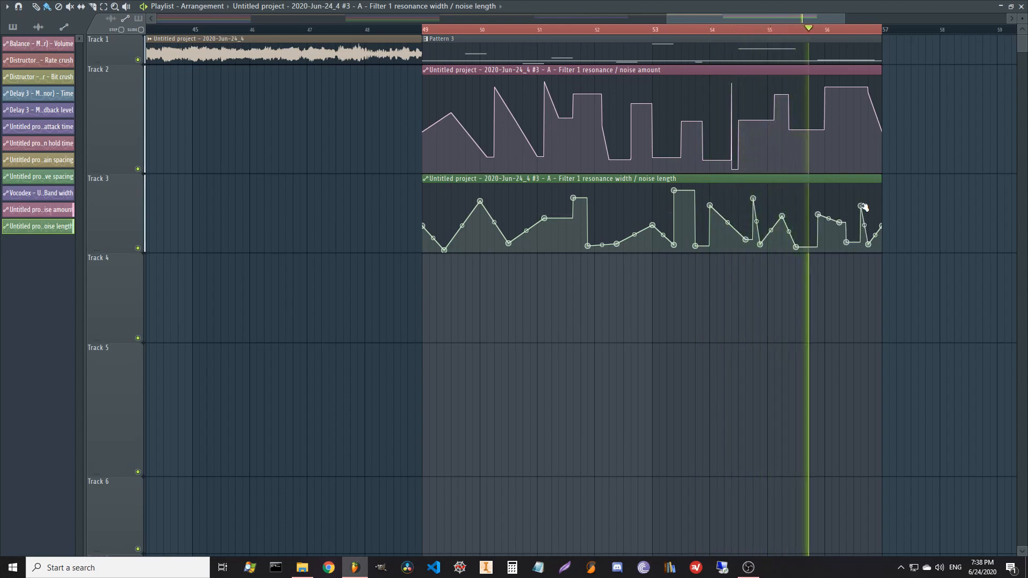
- Add stepped pulses to the resonance width / noise length clip in bars 50 and 52
{"action": "left_click", "coordinate": [617, 202]}
{"action": "left_click", "coordinate": [631, 246]}
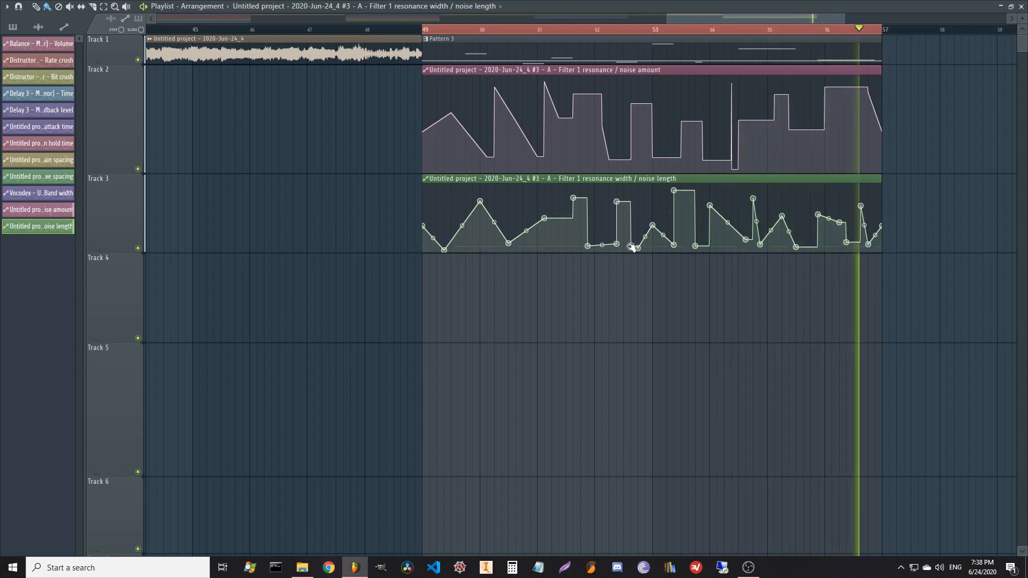
{"action": "right_click", "coordinate": [530, 245]}
{"action": "right_click", "coordinate": [516, 214]}
{"action": "right_click", "coordinate": [487, 239]}
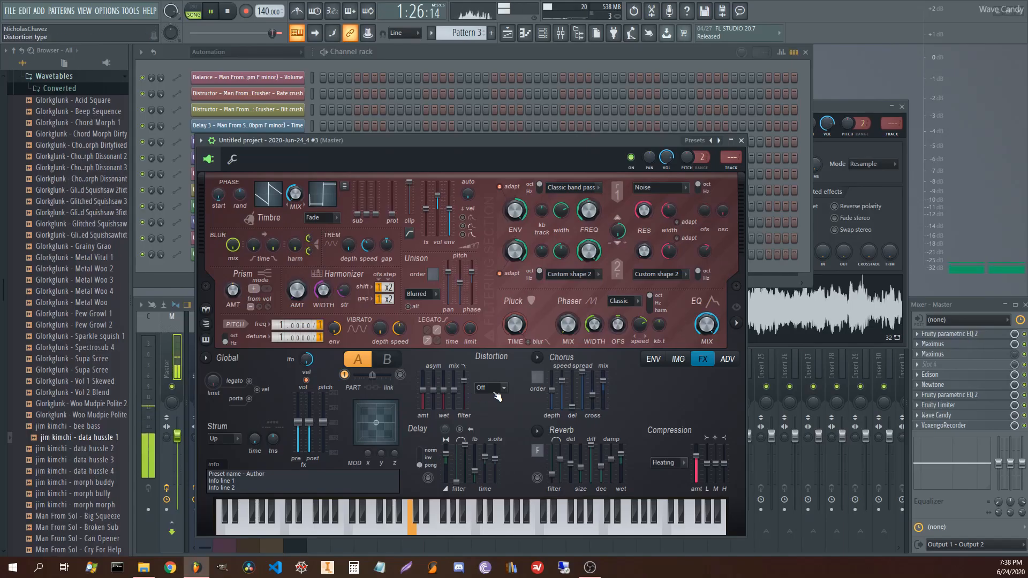
- Set the Harmor distortion type to Log
{"action": "left_click", "coordinate": [497, 397]}
{"action": "left_click", "coordinate": [493, 458]}
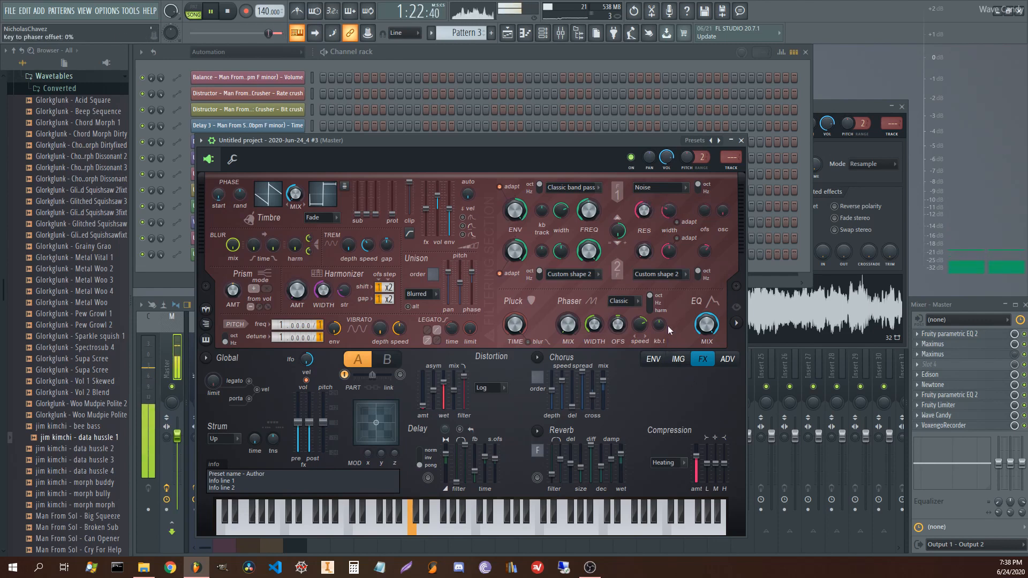
- Set the Filter 2 shape to Classic band stop and its resonance type to Noise
{"action": "left_click", "coordinate": [600, 275]}
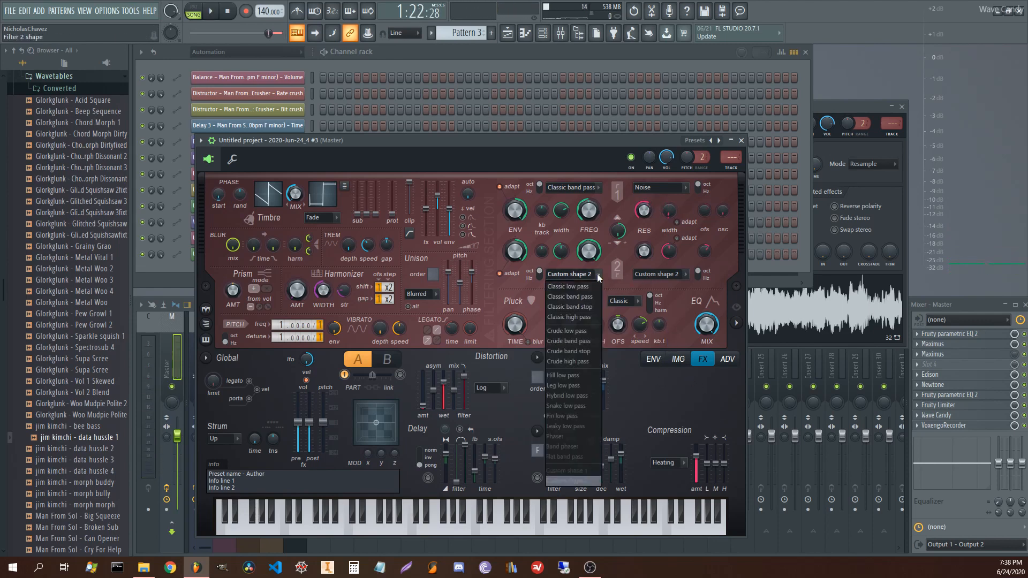
{"action": "left_click", "coordinate": [593, 307]}
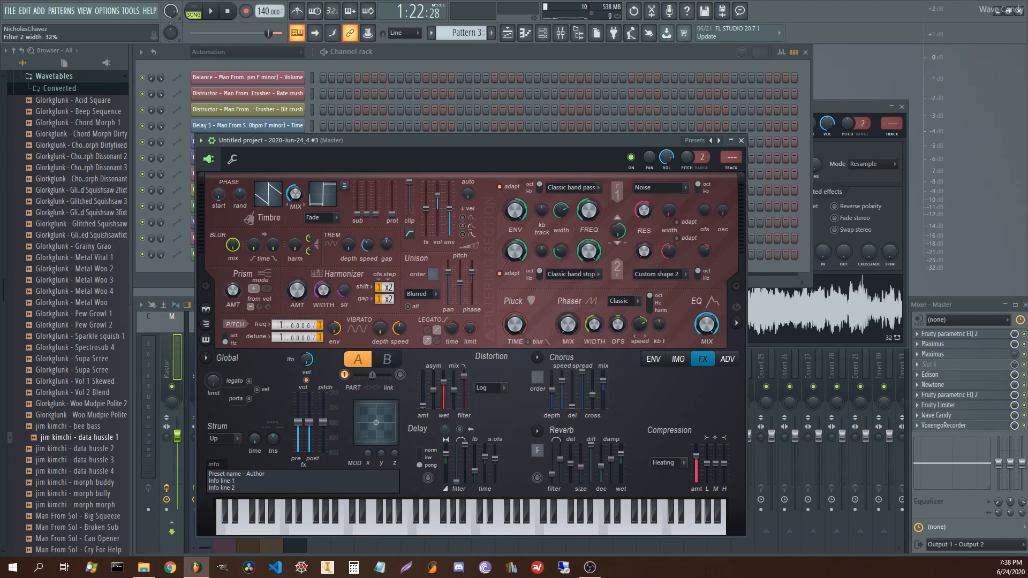
{"action": "left_click", "coordinate": [654, 276]}
{"action": "left_click", "coordinate": [650, 387]}
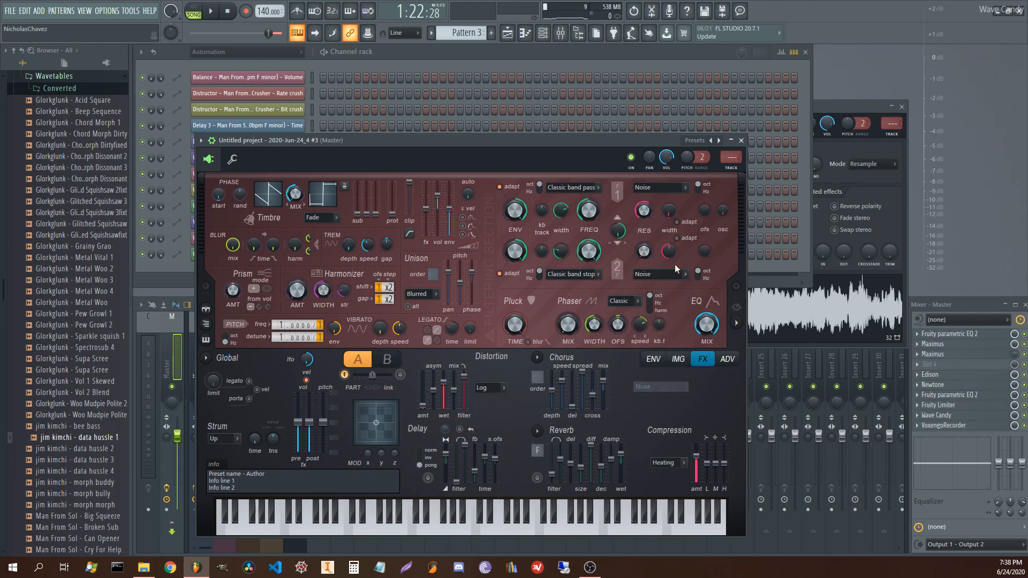
- Create an automation clip for the Filter 1 frequency
{"action": "right_click", "coordinate": [643, 252]}
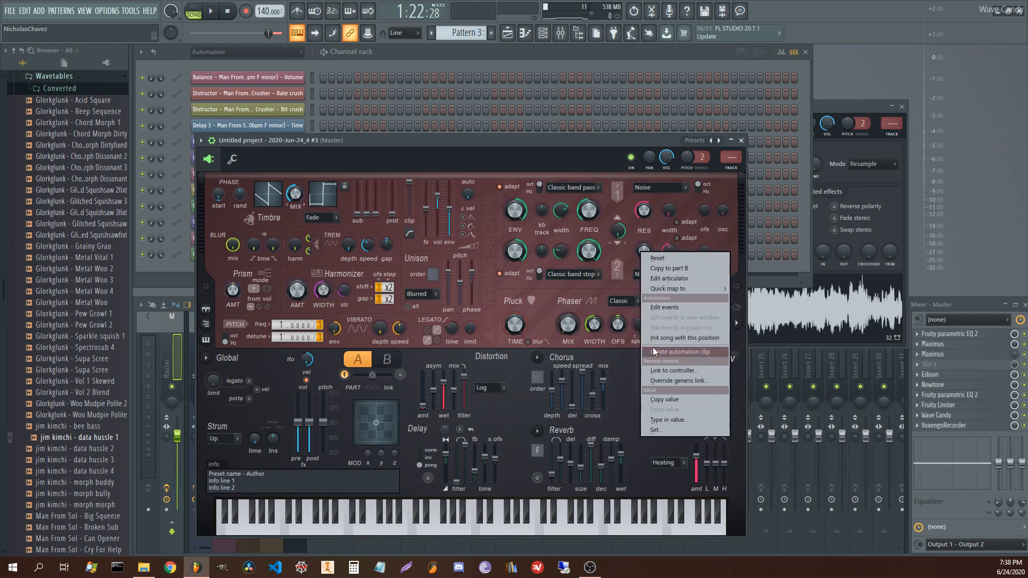
{"action": "left_click", "coordinate": [607, 205]}
{"action": "right_click", "coordinate": [589, 216]}
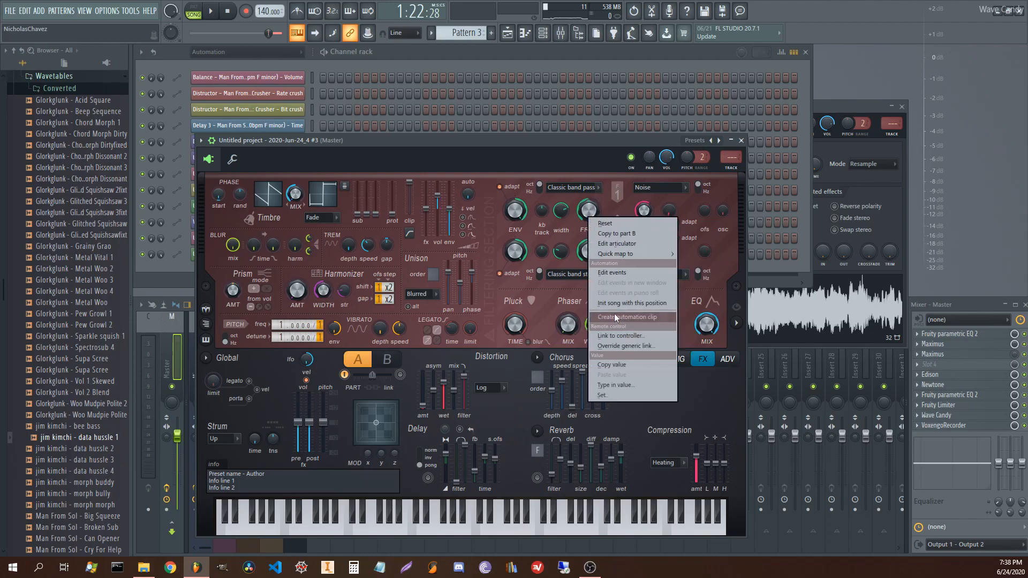
{"action": "left_click", "coordinate": [616, 318]}
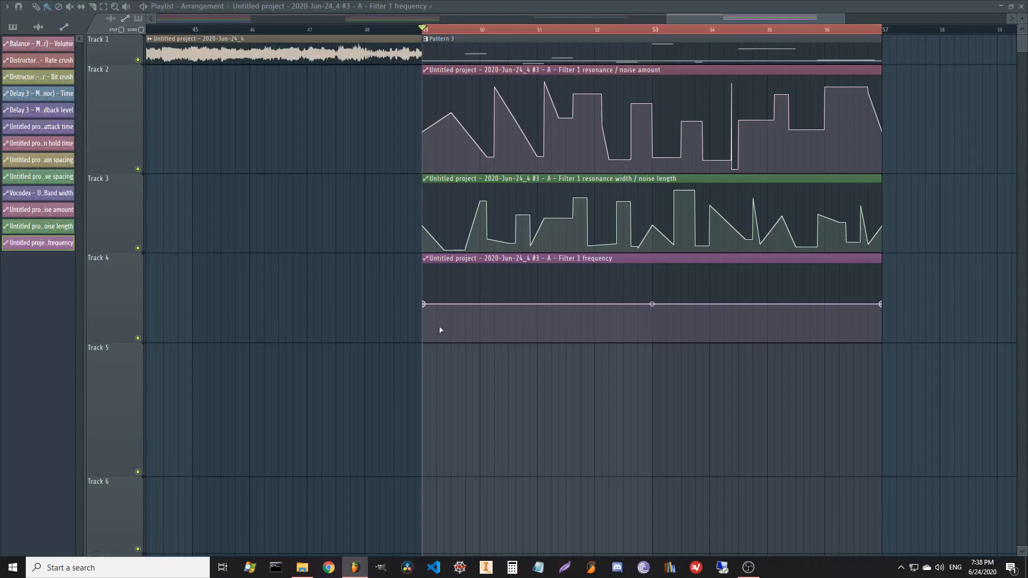
- Add low and high points across bars 49 to 51 of the Filter 1 frequency clip, using Single curve mode, and start playback
{"action": "right_click", "coordinate": [438, 328]}
{"action": "right_click", "coordinate": [467, 289]}
{"action": "right_click", "coordinate": [467, 291]}
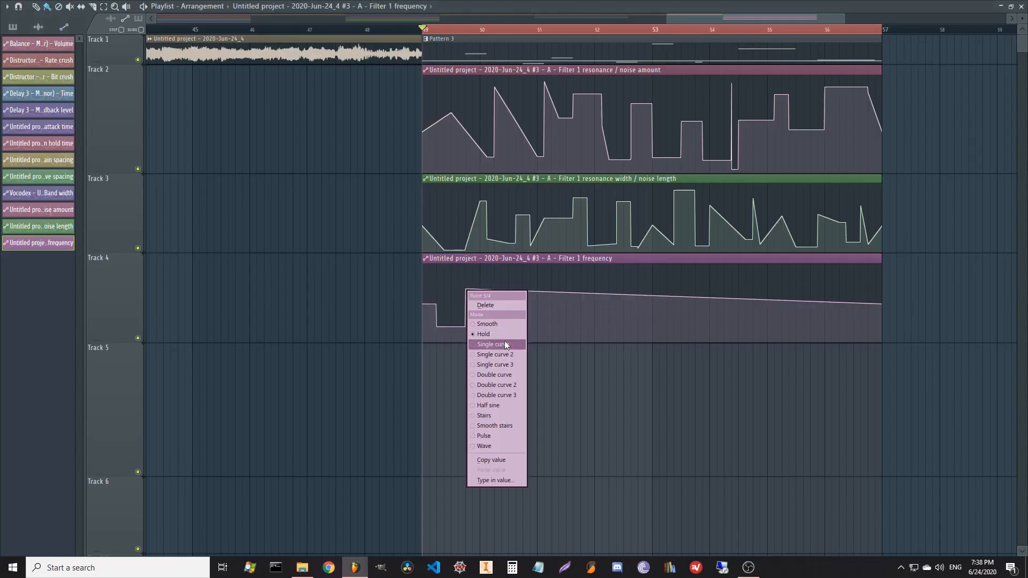
{"action": "left_click", "coordinate": [505, 344]}
{"action": "right_click", "coordinate": [488, 326]}
{"action": "right_click", "coordinate": [515, 328]}
{"action": "key", "text": "space"}
{"action": "right_click", "coordinate": [530, 295]}
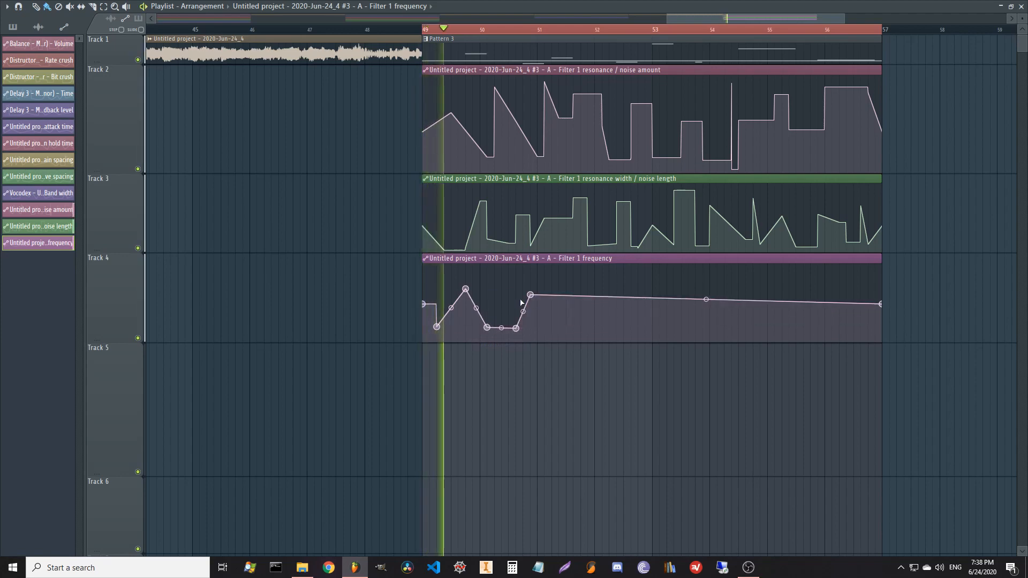
- Add sharp alternating peaks and dips to the Filter 1 frequency clip from mid bar 50 to bar 53
{"action": "right_click", "coordinate": [508, 299]}
{"action": "right_click", "coordinate": [545, 321]}
{"action": "right_click", "coordinate": [566, 296]}
{"action": "right_click", "coordinate": [573, 332]}
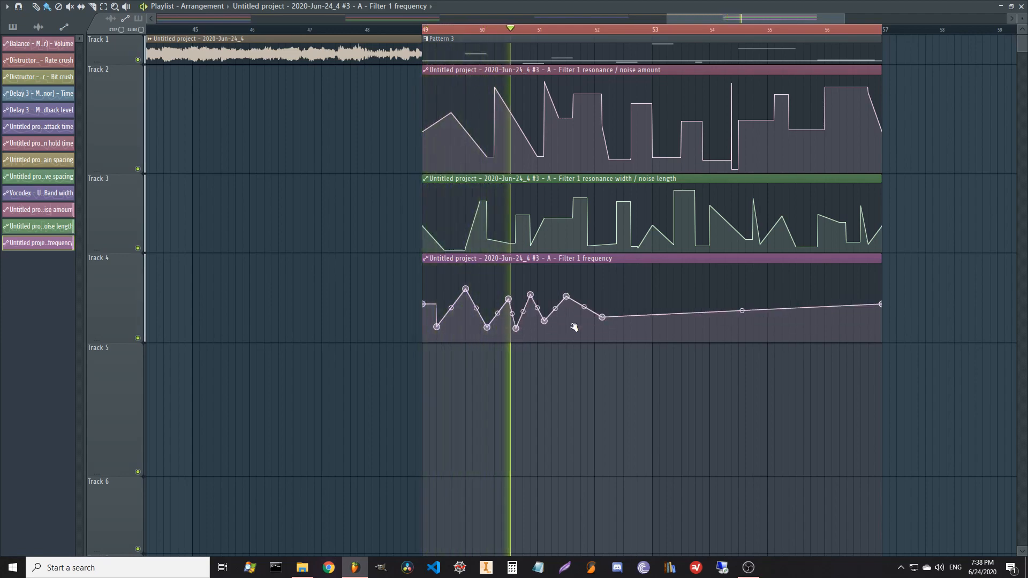
{"action": "right_click", "coordinate": [602, 318]}
{"action": "right_click", "coordinate": [602, 334]}
{"action": "right_click", "coordinate": [652, 300]}
{"action": "right_click", "coordinate": [609, 273]}
{"action": "right_click", "coordinate": [631, 312]}
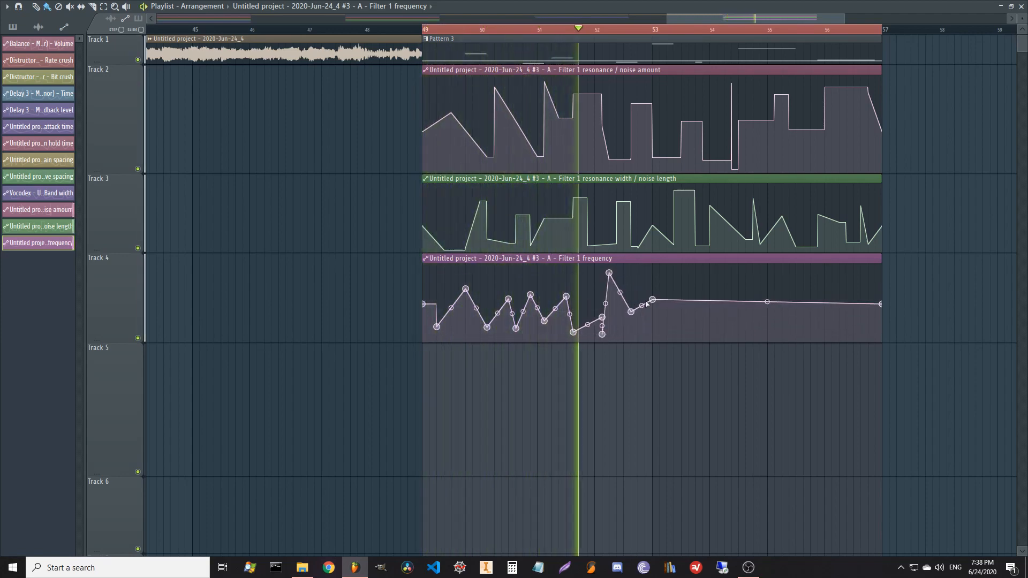
- Extend the jagged Filter 1 frequency curve with alternating peaks and dips between bars 53 and 55
{"action": "right_click", "coordinate": [689, 281]}
{"action": "right_click", "coordinate": [709, 315]}
{"action": "right_click", "coordinate": [652, 335]}
{"action": "right_click", "coordinate": [674, 320]}
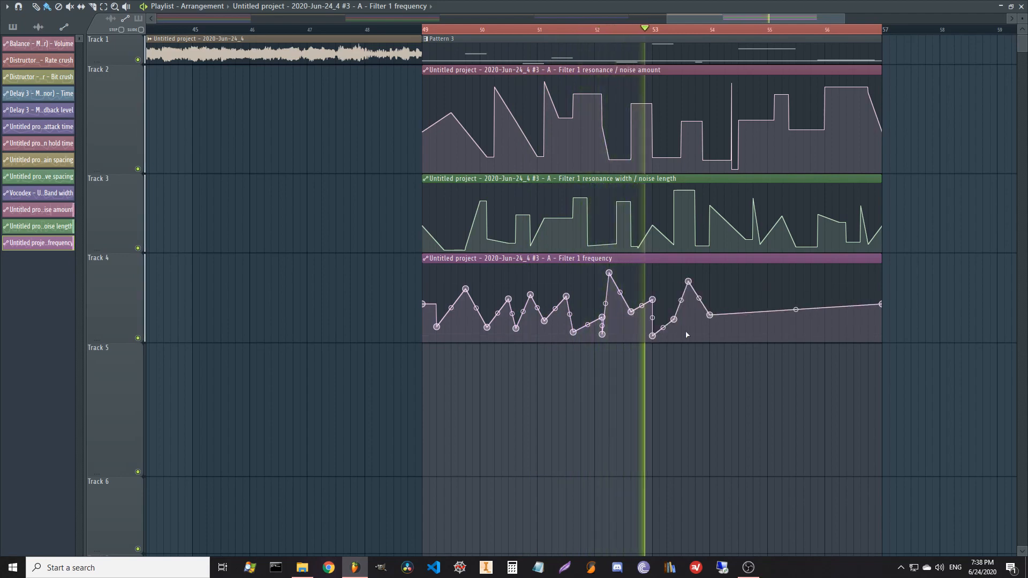
{"action": "right_click", "coordinate": [688, 331]}
{"action": "right_click", "coordinate": [760, 337]}
{"action": "right_click", "coordinate": [724, 278]}
{"action": "right_click", "coordinate": [724, 318]}
{"action": "right_click", "coordinate": [753, 293]}
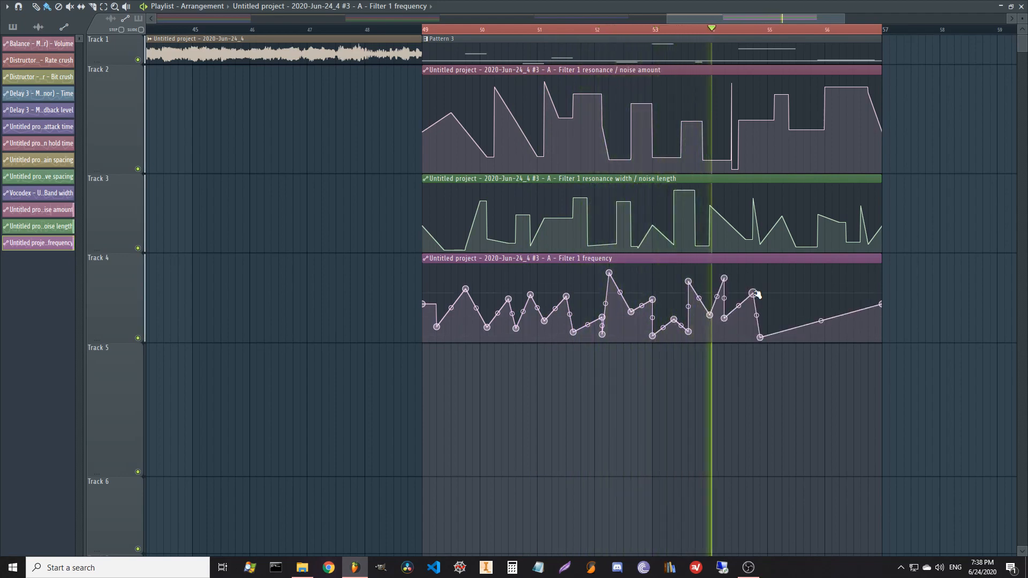
- Complete the jagged Filter 1 frequency curve from bar 55 to bar 57, undoing the last unwanted edit
{"action": "right_click", "coordinate": [818, 292]}
{"action": "right_click", "coordinate": [797, 292]}
{"action": "right_click", "coordinate": [803, 320]}
{"action": "right_click", "coordinate": [832, 320]}
{"action": "right_click", "coordinate": [839, 320]}
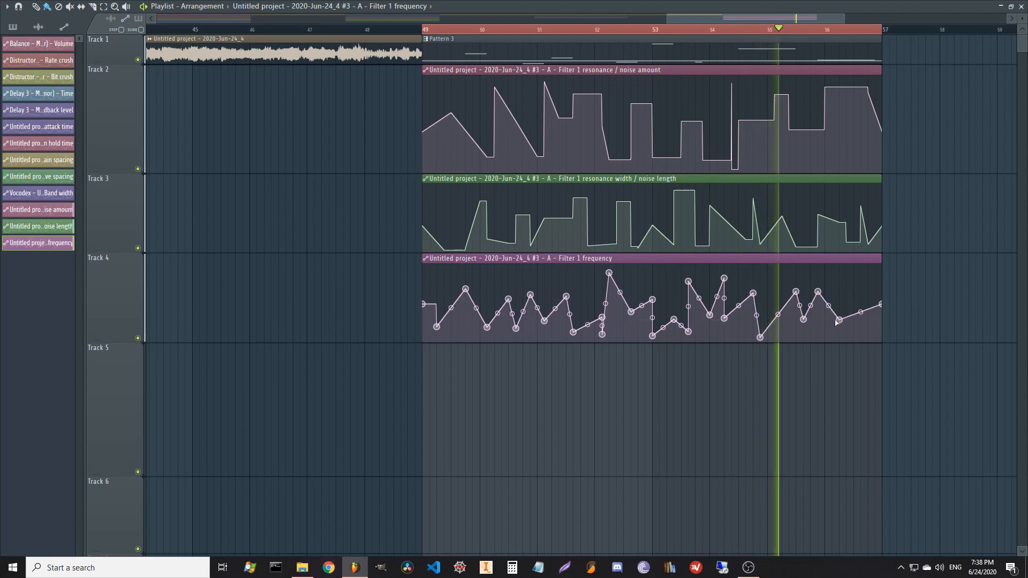
{"action": "right_click", "coordinate": [861, 298]}
{"action": "right_click", "coordinate": [875, 325]}
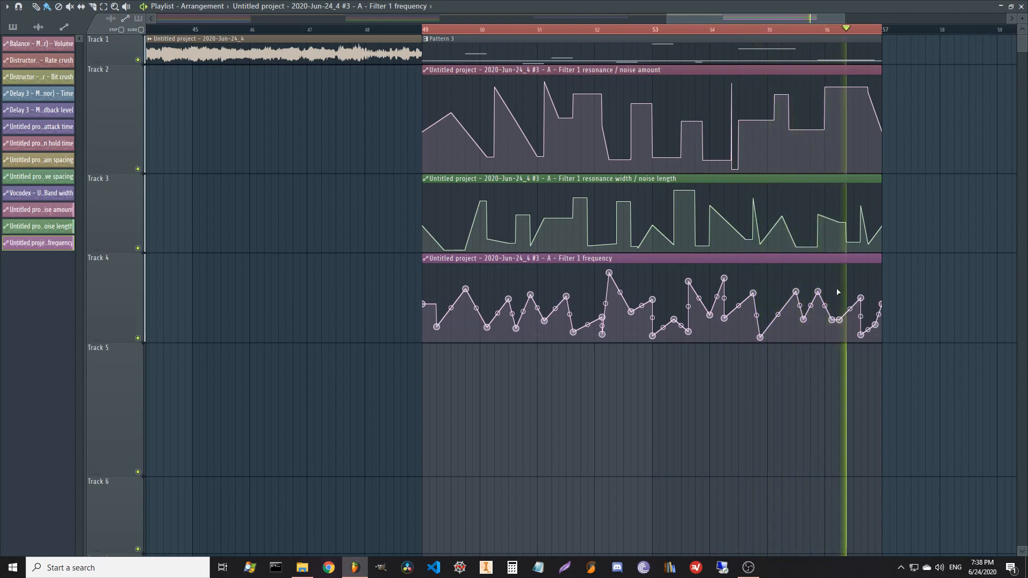
{"action": "right_click", "coordinate": [809, 261]}
{"action": "key", "text": "ctrl+z"}
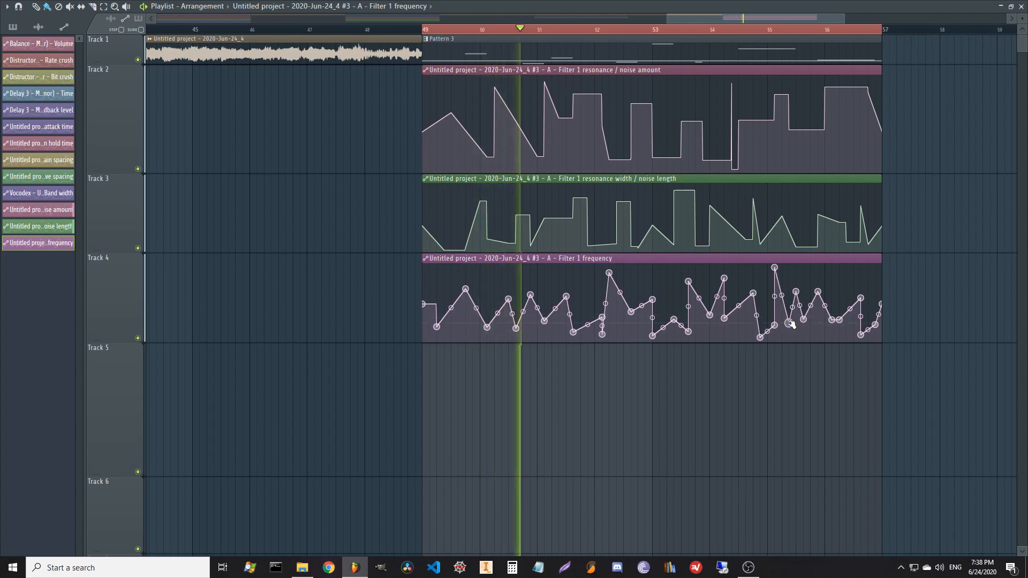
- Raise and shift several low points of the Filter 1 frequency clip between bars 50 and 54 to smooth its dips
{"action": "key", "text": "F5"}
{"action": "key", "text": "F5"}
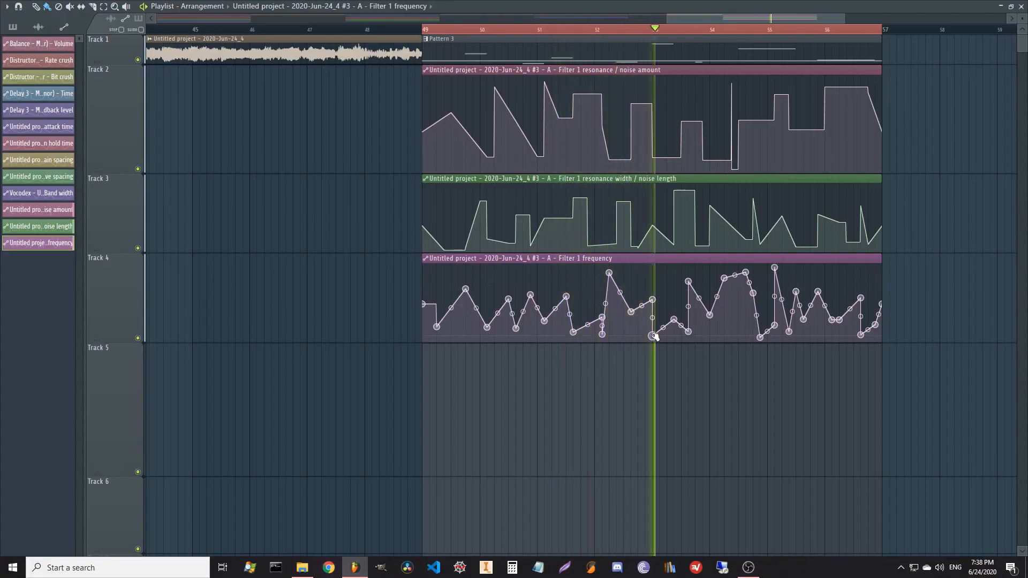
{"action": "left_click_drag", "start_coordinate": [653, 336], "coordinate": [674, 290]}
{"action": "left_click_drag", "start_coordinate": [517, 328], "coordinate": [517, 288]}
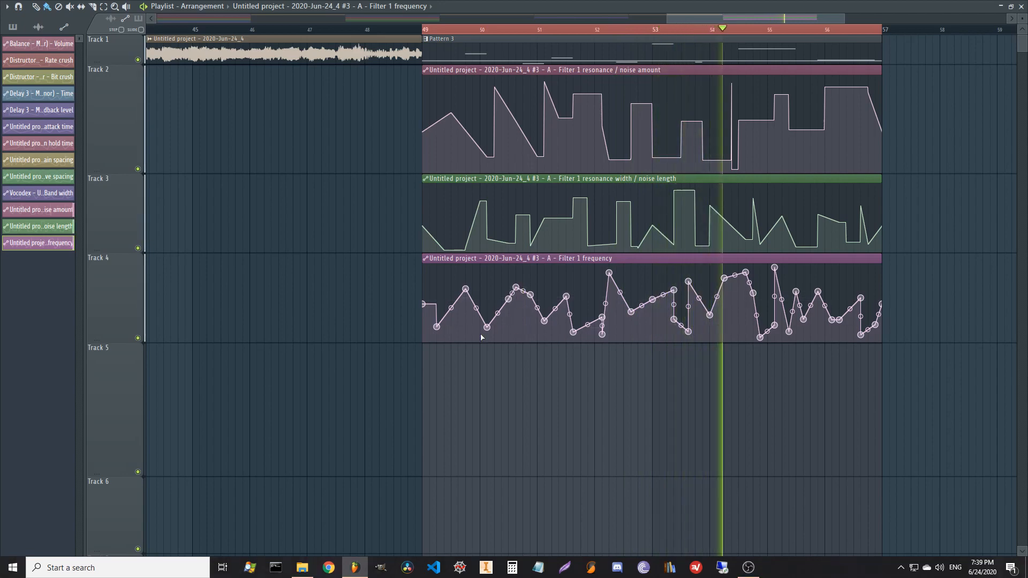
{"action": "left_click_drag", "start_coordinate": [487, 327], "coordinate": [487, 283]}
{"action": "left_click_drag", "start_coordinate": [574, 333], "coordinate": [609, 329]}
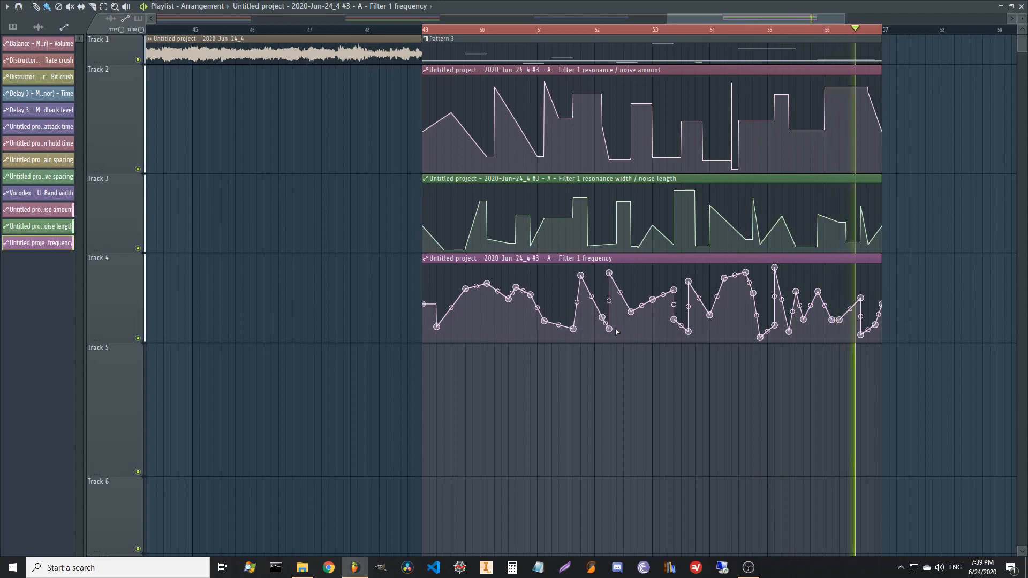
- Raise the low points of the Filter 1 frequency clip between bars 55 and 57, and stop playback
{"action": "left_click_drag", "start_coordinate": [860, 334], "coordinate": [868, 279]}
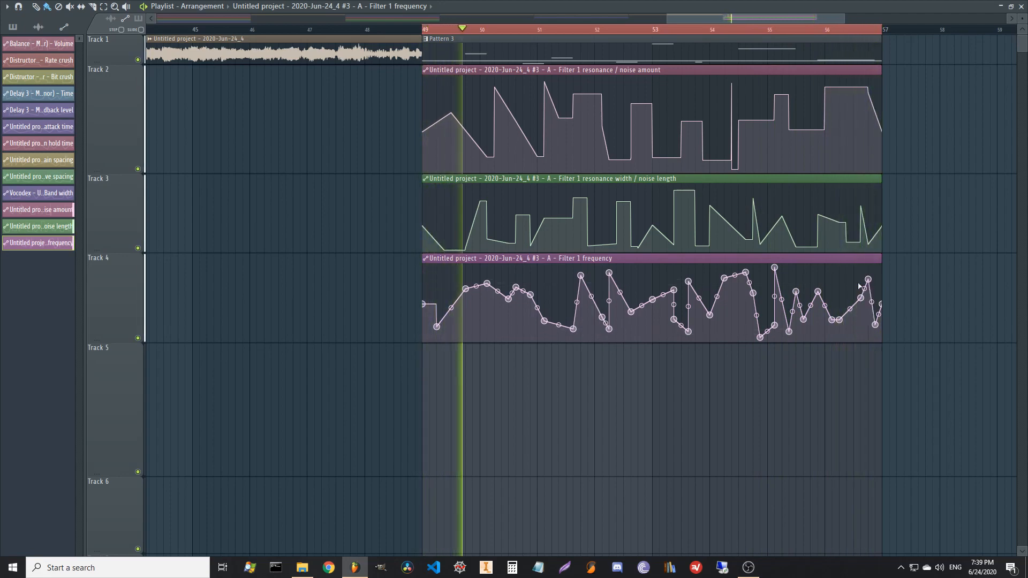
{"action": "left_click_drag", "start_coordinate": [832, 320], "coordinate": [841, 278]}
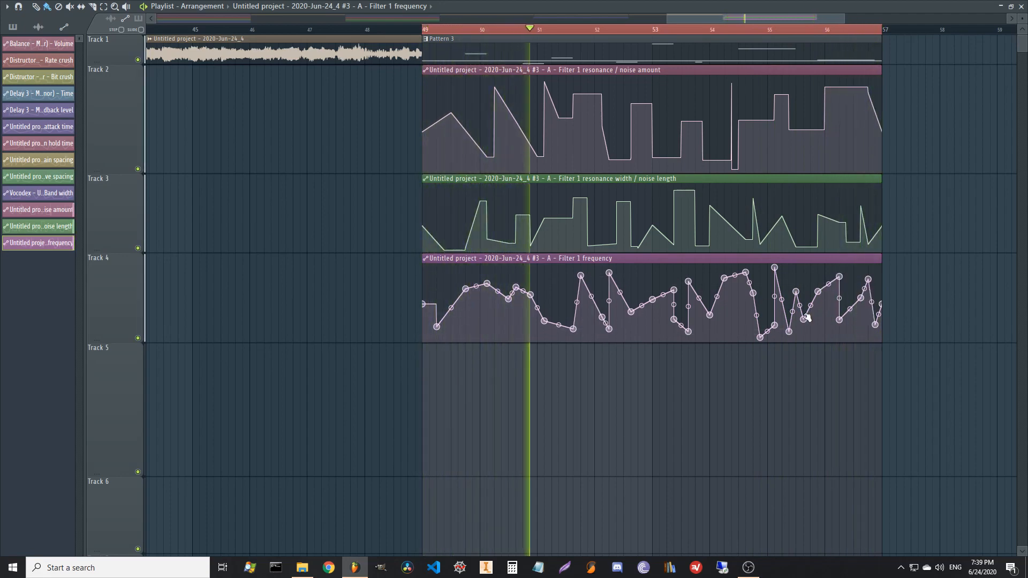
{"action": "left_click_drag", "start_coordinate": [804, 321], "coordinate": [818, 308]}
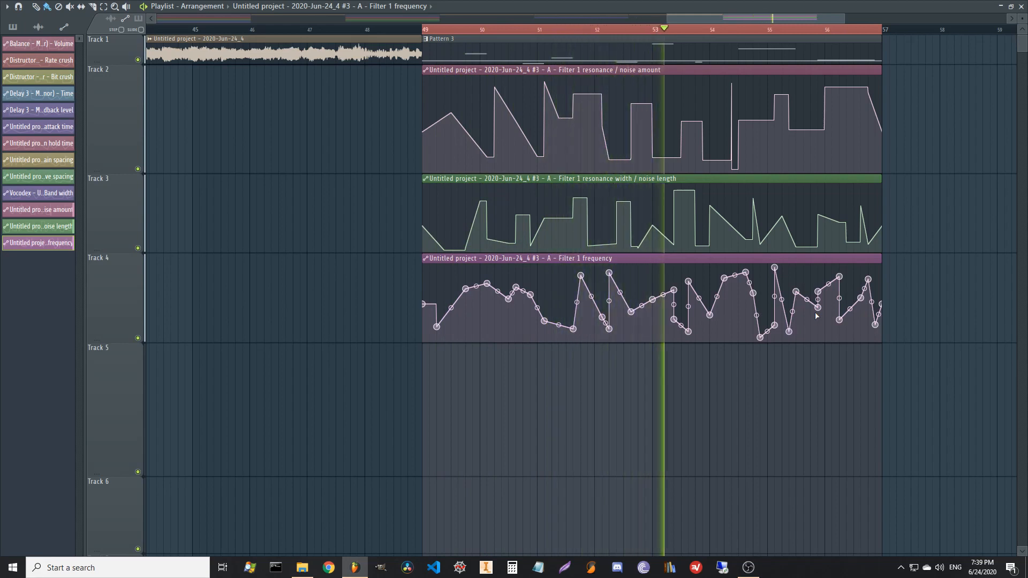
{"action": "key", "text": "space"}
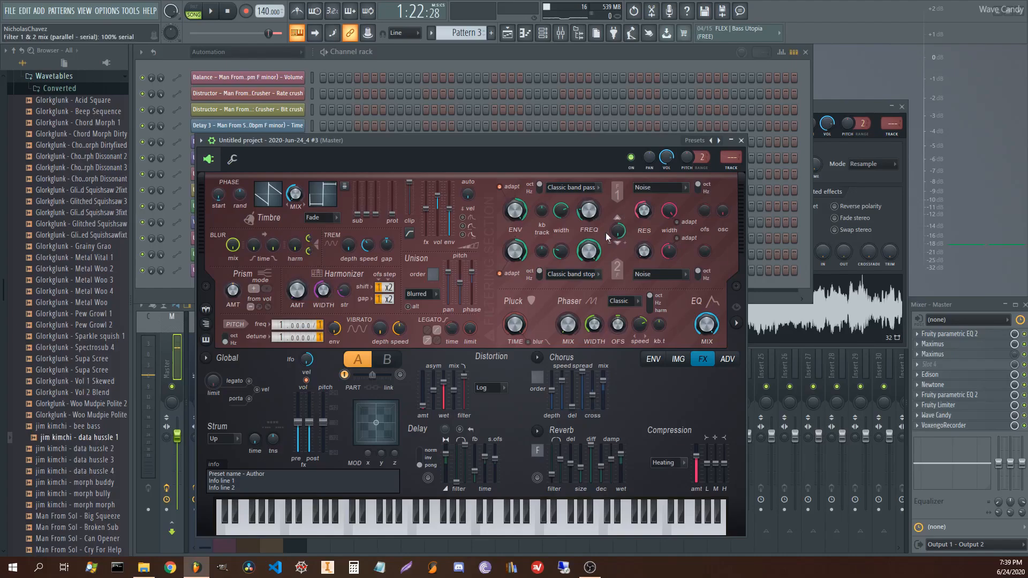
- Create an automation clip for Harmor's Filter 2 frequency and add its first peak and low points between bars 49 and 54
{"action": "right_click", "coordinate": [591, 252]}
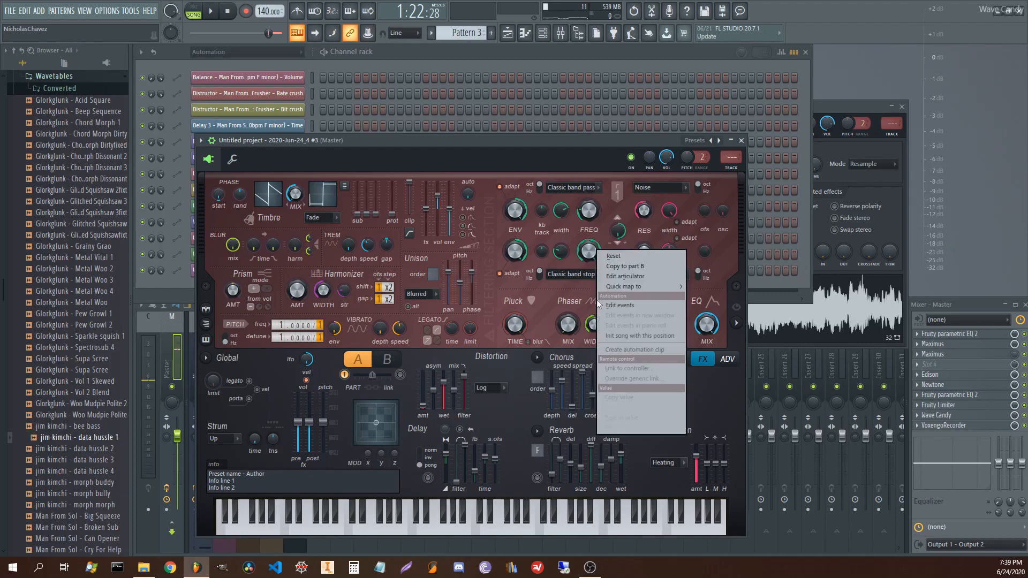
{"action": "left_click", "coordinate": [620, 351]}
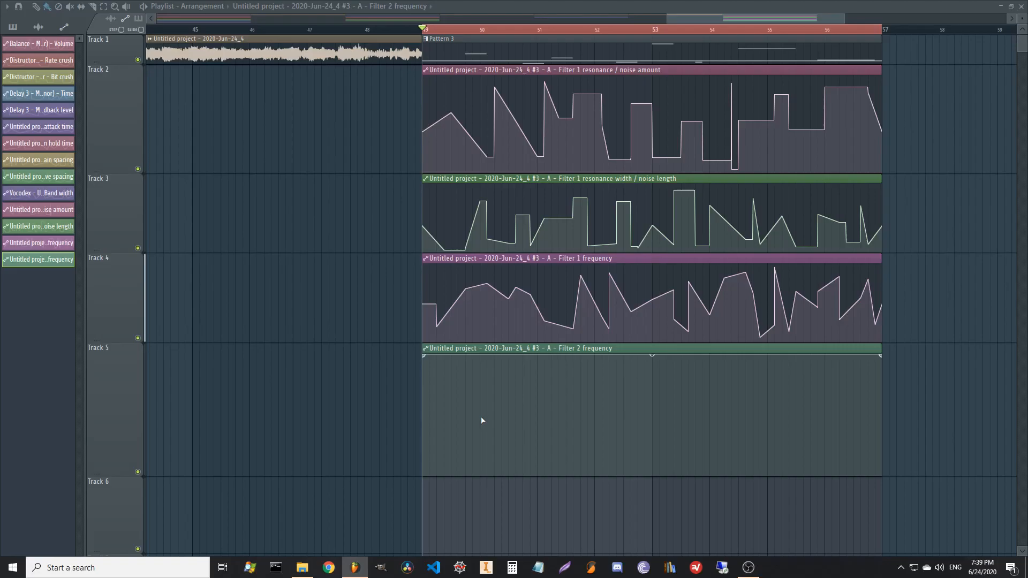
{"action": "left_click_drag", "start_coordinate": [482, 420], "coordinate": [452, 461]}
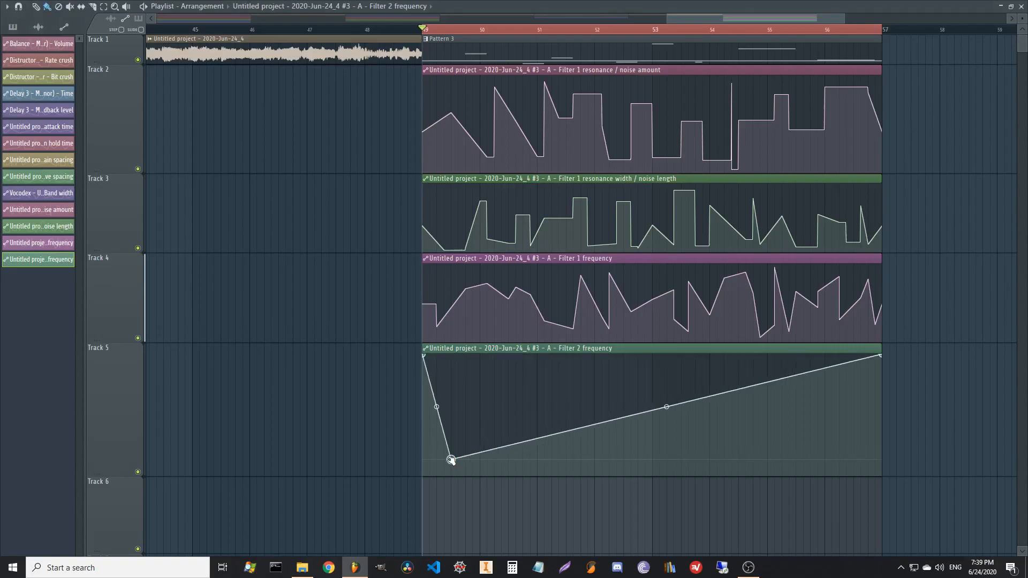
{"action": "left_click", "coordinate": [487, 387]}
{"action": "left_click", "coordinate": [523, 458]}
{"action": "left_click", "coordinate": [609, 461]}
{"action": "left_click", "coordinate": [717, 456]}
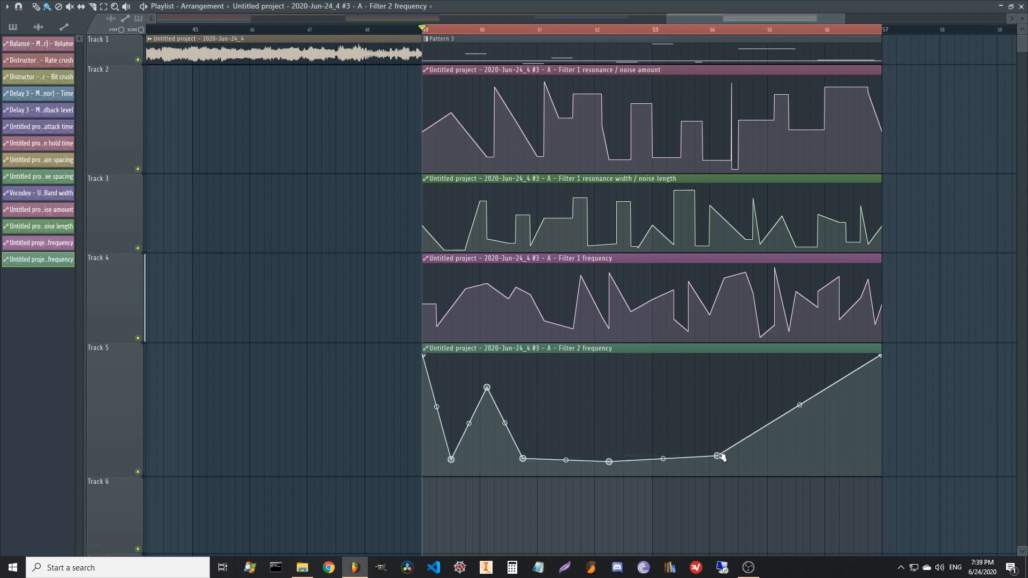
- Add alternating sharp peaks and dips to the Filter 2 frequency clip from bar 52 to bar 57, and start playback
{"action": "left_click", "coordinate": [609, 367]}
{"action": "key", "text": "space"}
{"action": "left_click", "coordinate": [667, 462]}
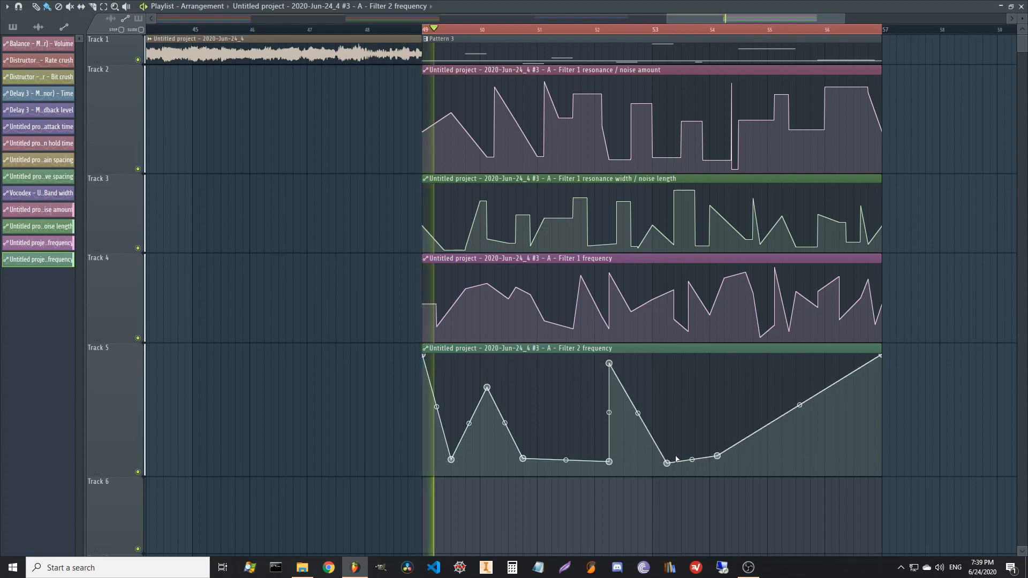
{"action": "left_click", "coordinate": [688, 419]}
{"action": "left_click", "coordinate": [824, 456]}
{"action": "left_click", "coordinate": [767, 426]}
{"action": "left_click", "coordinate": [782, 465]}
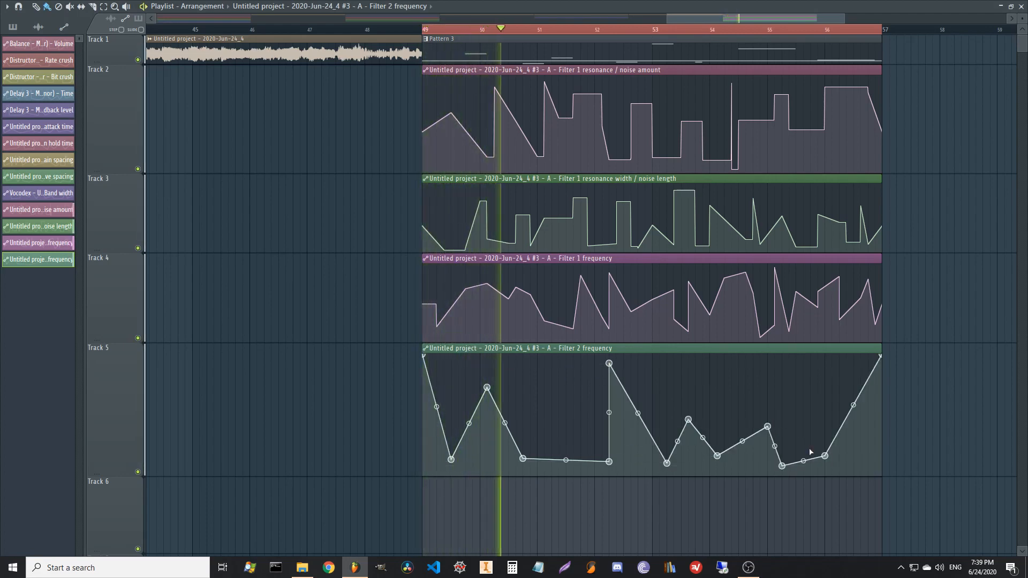
{"action": "left_click", "coordinate": [811, 367]}
{"action": "left_click", "coordinate": [811, 462]}
{"action": "left_click", "coordinate": [830, 462]}
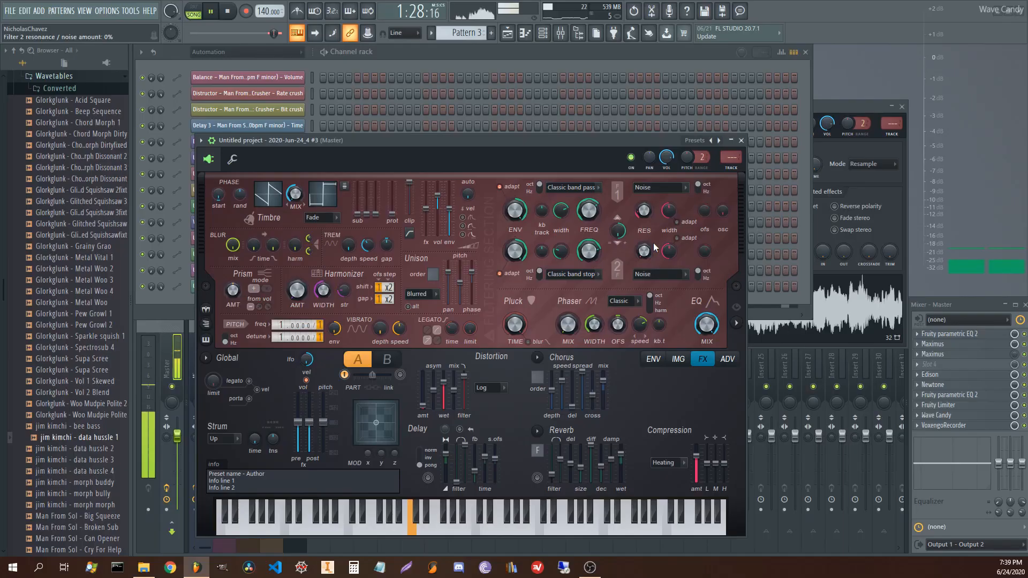
- Create automation clips for Filter 2 resonance / noise amount and Filter 2 resonance width / noise length
{"action": "right_click", "coordinate": [641, 254]}
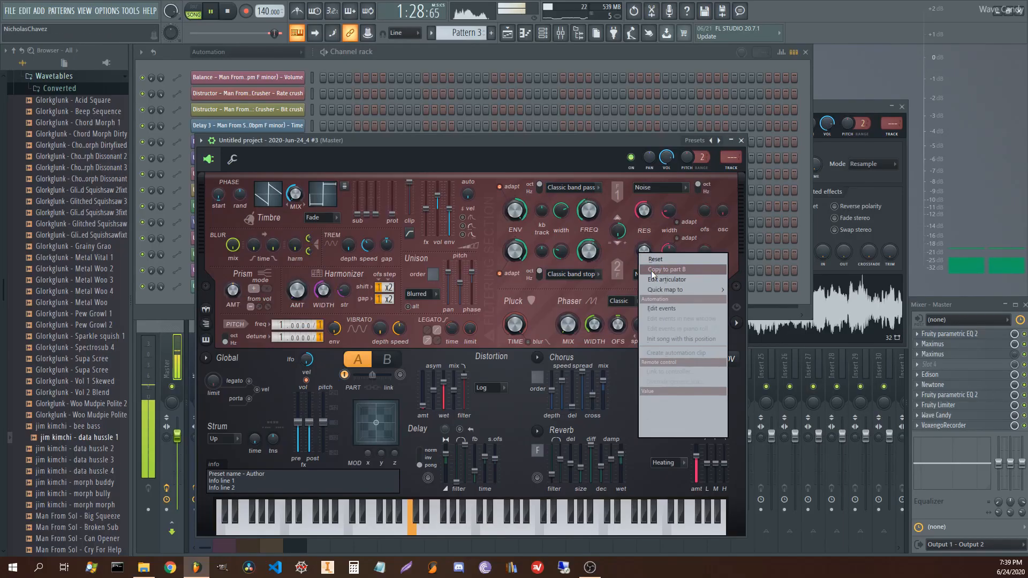
{"action": "left_click", "coordinate": [664, 353]}
{"action": "right_click", "coordinate": [670, 250]}
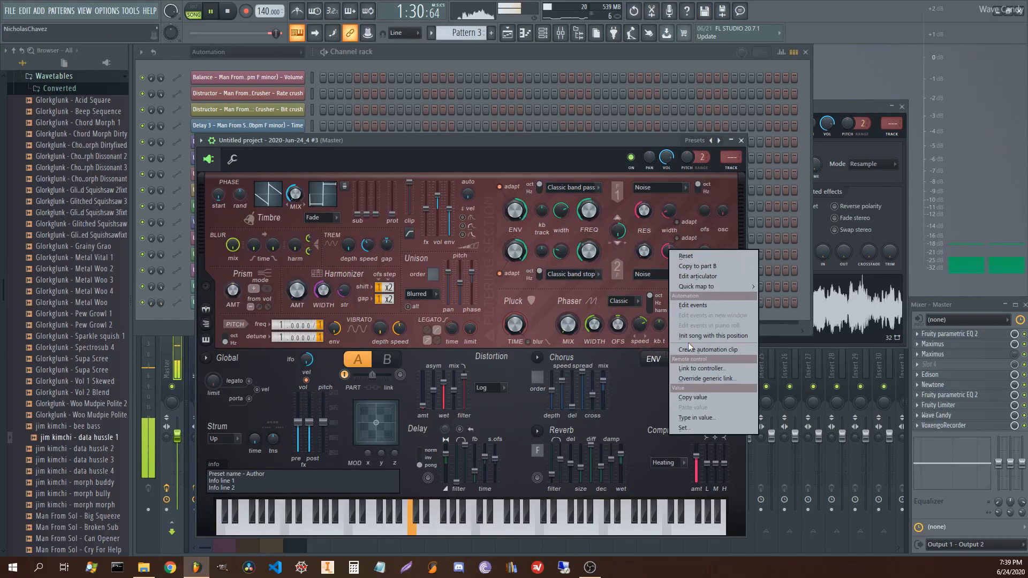
{"action": "left_click", "coordinate": [696, 351]}
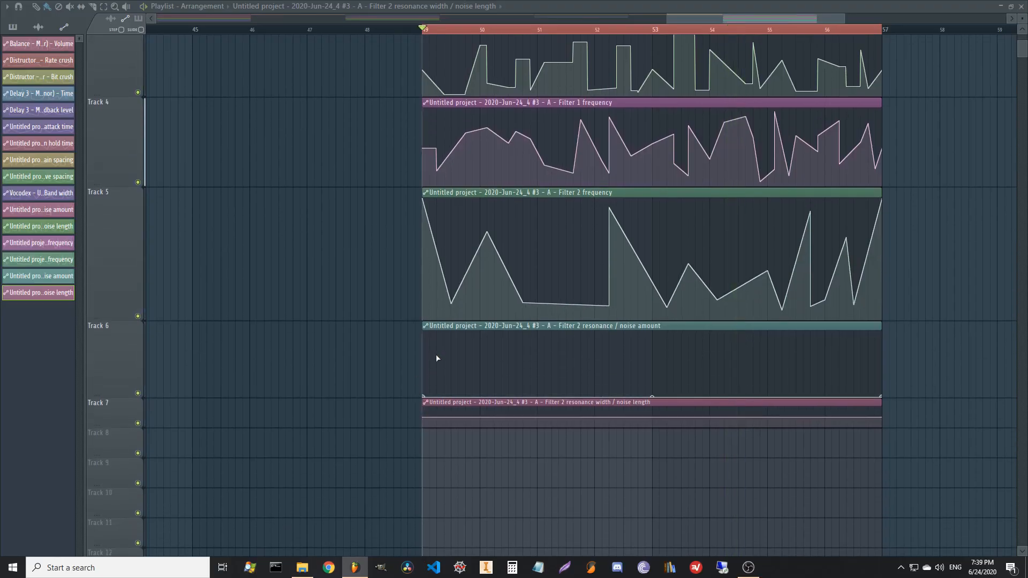
- Add a small peak and a lower point in bar 49 of the Filter 2 noise amount clip, and enlarge Track 7
{"action": "right_click", "coordinate": [444, 360]}
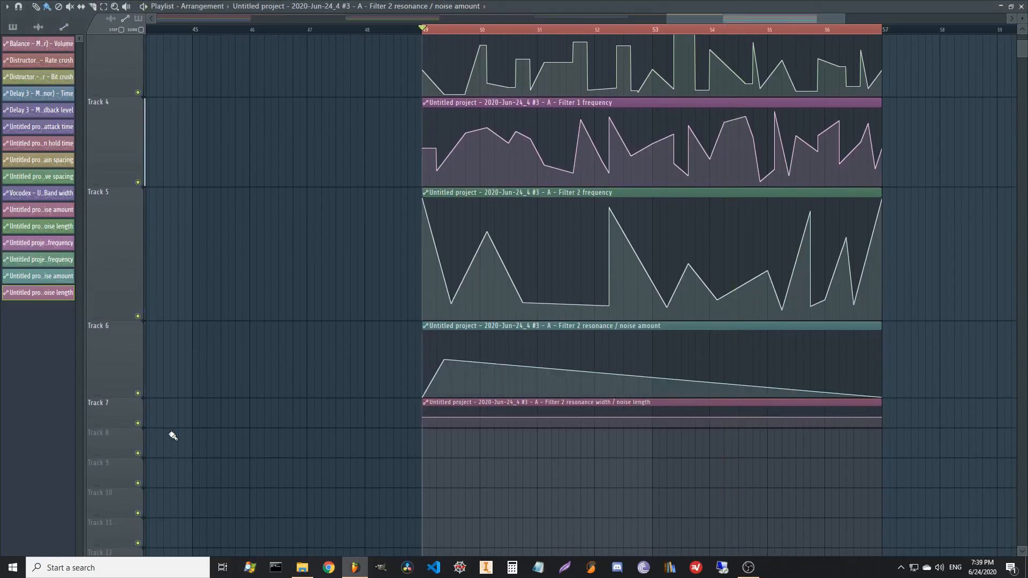
{"action": "left_click_drag", "start_coordinate": [115, 423], "coordinate": [140, 488]}
{"action": "left_click", "coordinate": [466, 385]}
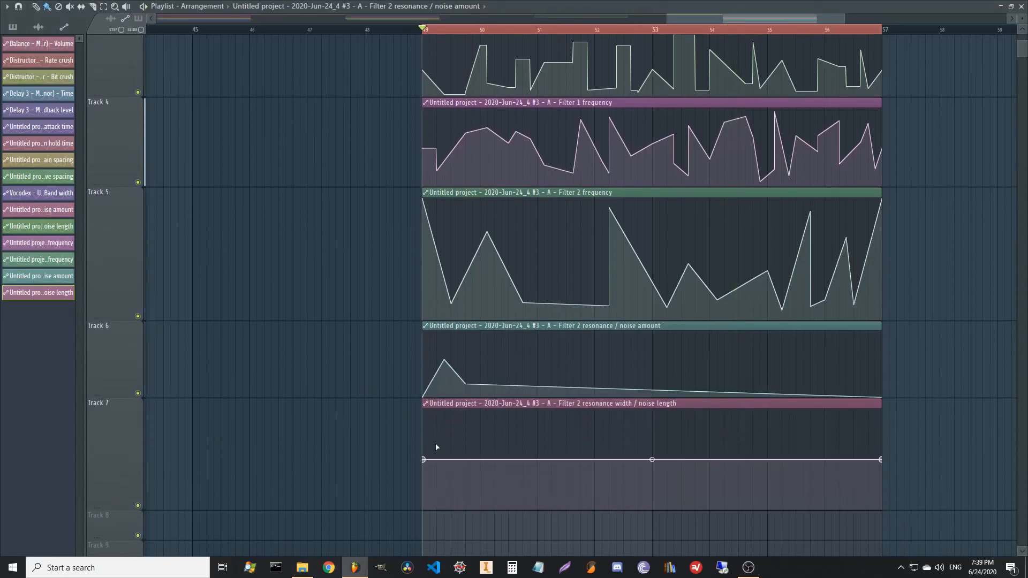
- Shape the Filter 2 noise length clip into Hold-mode steps from bar 49 to just past bar 51, and start playback
{"action": "left_click_drag", "start_coordinate": [425, 459], "coordinate": [425, 426]}
{"action": "left_click_drag", "start_coordinate": [652, 459], "coordinate": [452, 483]}
{"action": "right_click", "coordinate": [453, 482]}
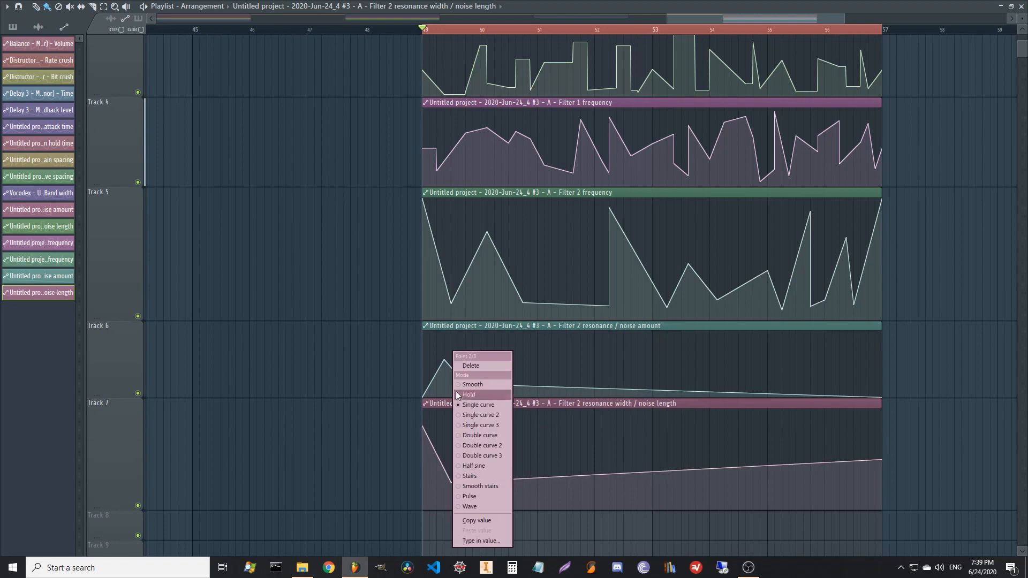
{"action": "left_click", "coordinate": [468, 396]}
{"action": "right_click", "coordinate": [494, 464]}
{"action": "right_click", "coordinate": [544, 494]}
{"action": "key", "text": "space"}
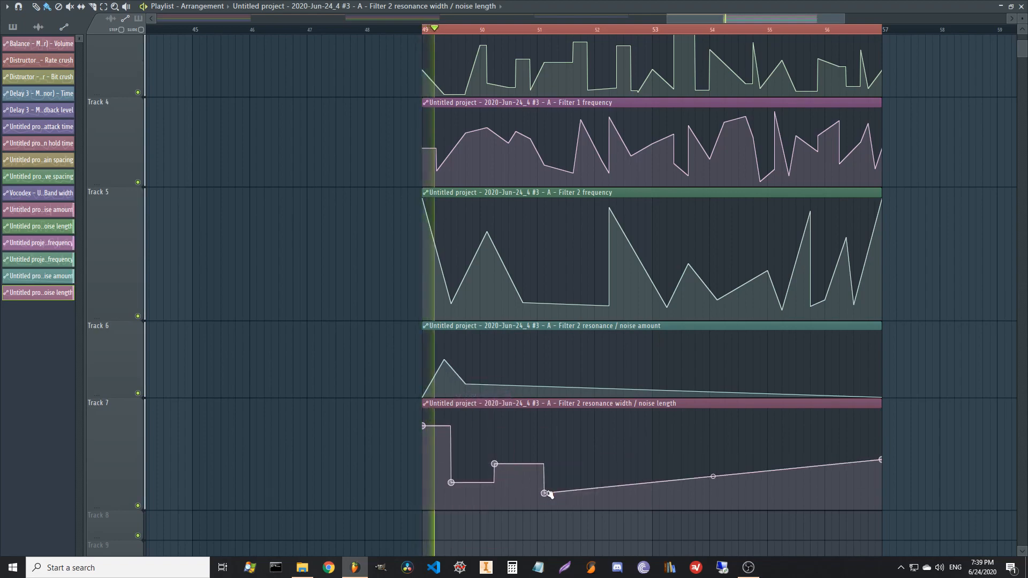
{"action": "right_click", "coordinate": [501, 502]}
{"action": "right_click", "coordinate": [516, 452]}
- Add alternating high and low Hold steps to the Filter 2 noise amount clip between bars 50 and 52
{"action": "right_click", "coordinate": [494, 349]}
{"action": "right_click", "coordinate": [523, 381]}
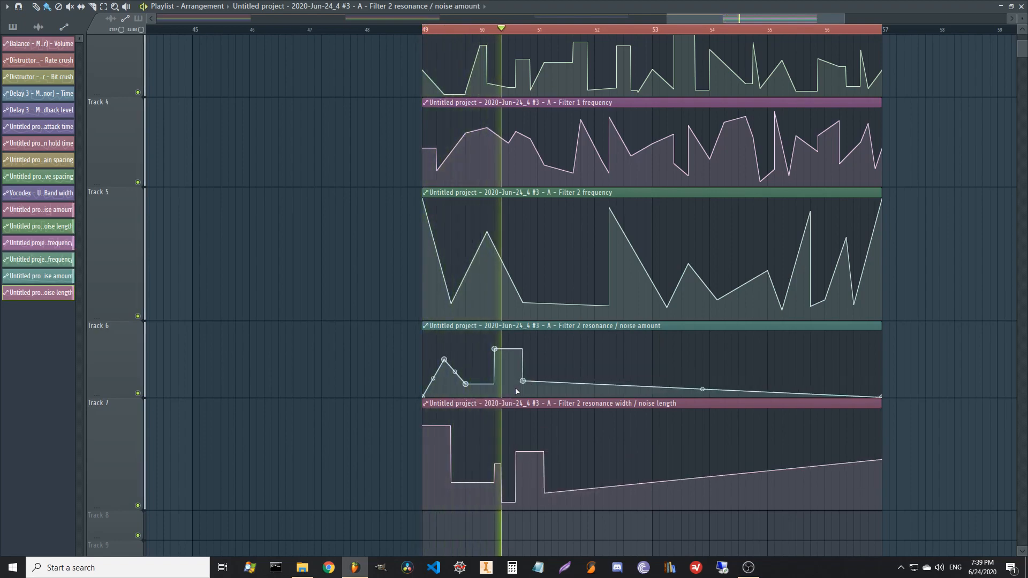
{"action": "right_click", "coordinate": [515, 389]}
{"action": "right_click", "coordinate": [580, 351]}
{"action": "right_click", "coordinate": [552, 366]}
{"action": "right_click", "coordinate": [573, 389]}
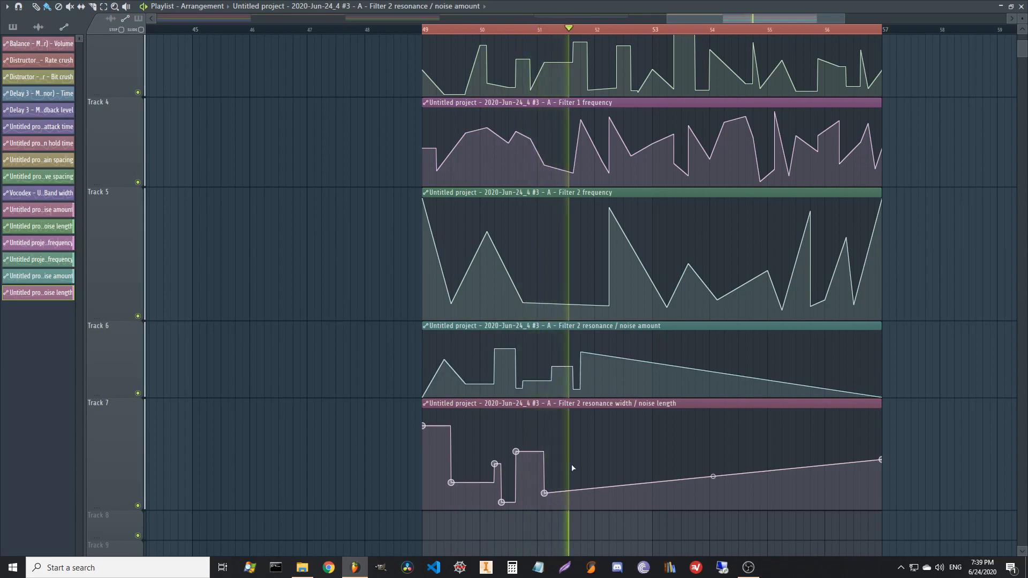
- Extend the stepped Filter 2 noise length curve with high and low levels from mid bar 51 through bar 54
{"action": "right_click", "coordinate": [573, 466]}
{"action": "right_click", "coordinate": [609, 486]}
{"action": "right_click", "coordinate": [631, 434]}
{"action": "right_click", "coordinate": [660, 414]}
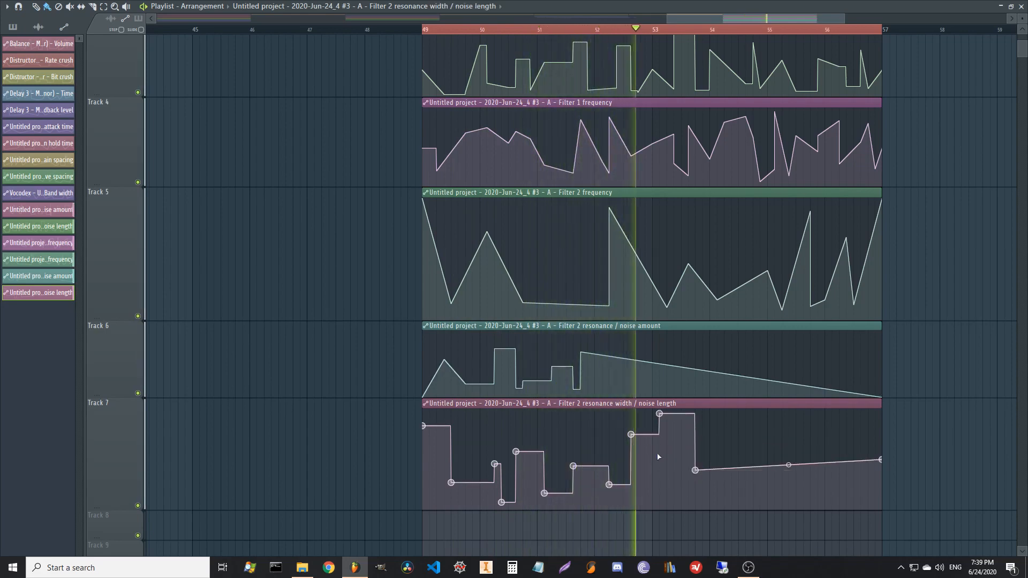
{"action": "right_click", "coordinate": [660, 488]}
{"action": "right_click", "coordinate": [753, 489]}
{"action": "right_click", "coordinate": [732, 441]}
{"action": "right_click", "coordinate": [718, 483]}
- Complete the stepped Filter 2 noise length curve with alternating levels between bars 55 and 57
{"action": "right_click", "coordinate": [810, 427]}
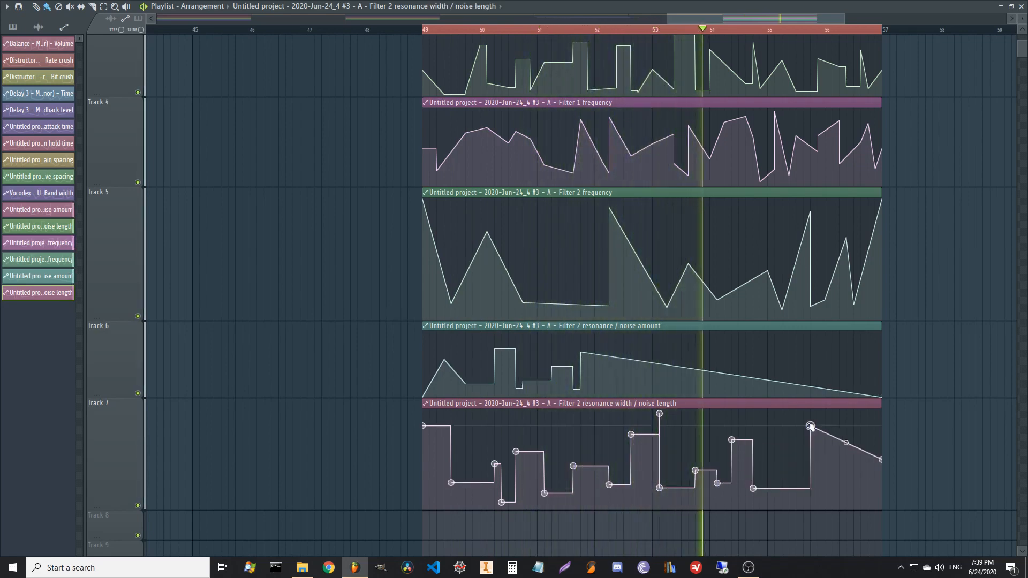
{"action": "right_click", "coordinate": [774, 433]}
{"action": "right_click", "coordinate": [782, 473]}
{"action": "right_click", "coordinate": [796, 496]}
{"action": "right_click", "coordinate": [861, 493]}
{"action": "right_click", "coordinate": [839, 496]}
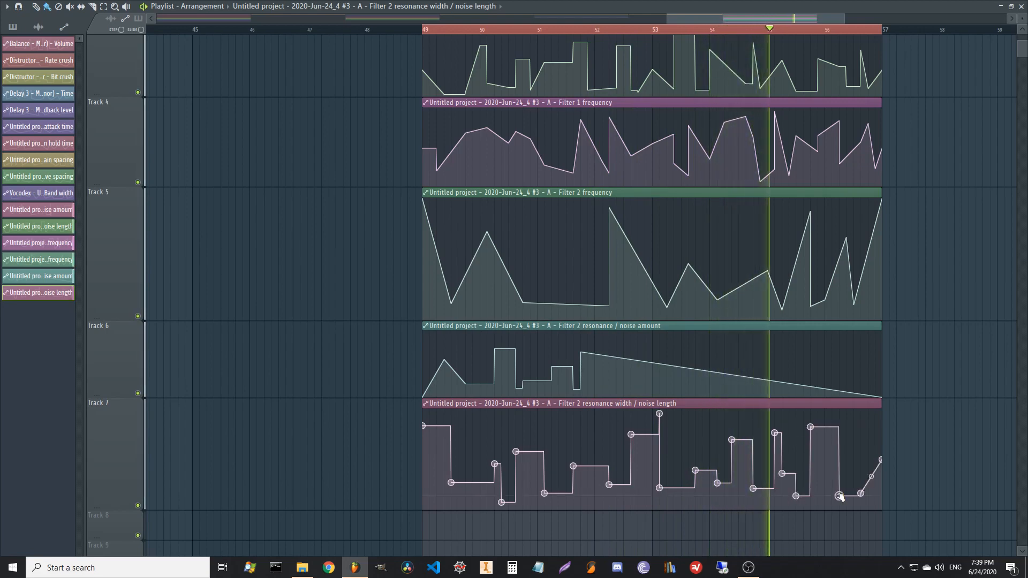
{"action": "right_click", "coordinate": [854, 434]}
{"action": "right_click", "coordinate": [825, 454]}
- Extend the stepped Filter 2 noise amount curve with alternating high and low levels from mid bar 52 through bar 55
{"action": "right_click", "coordinate": [623, 378]}
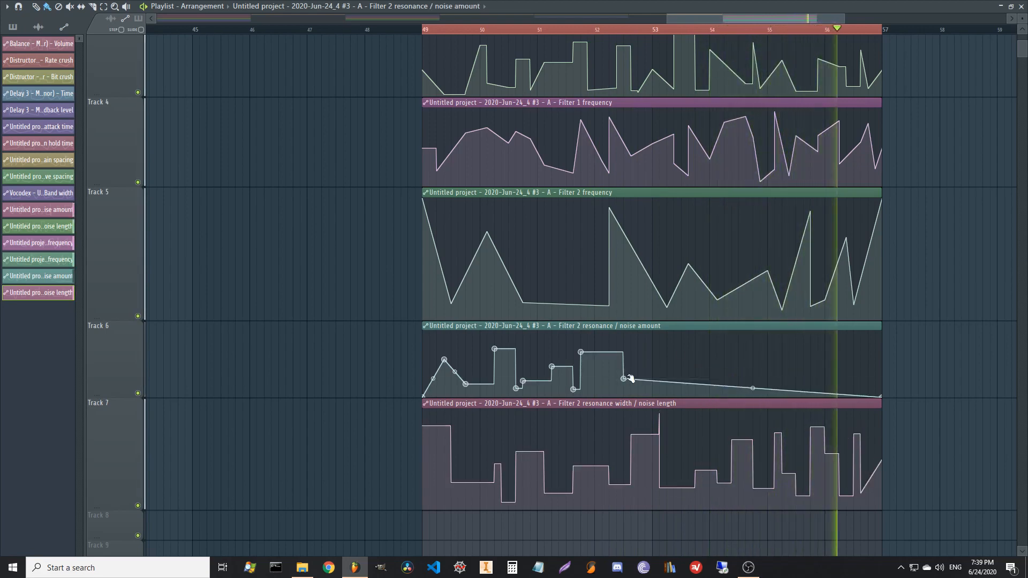
{"action": "right_click", "coordinate": [653, 338]}
{"action": "right_click", "coordinate": [659, 383]}
{"action": "right_click", "coordinate": [710, 360]}
{"action": "right_click", "coordinate": [725, 394]}
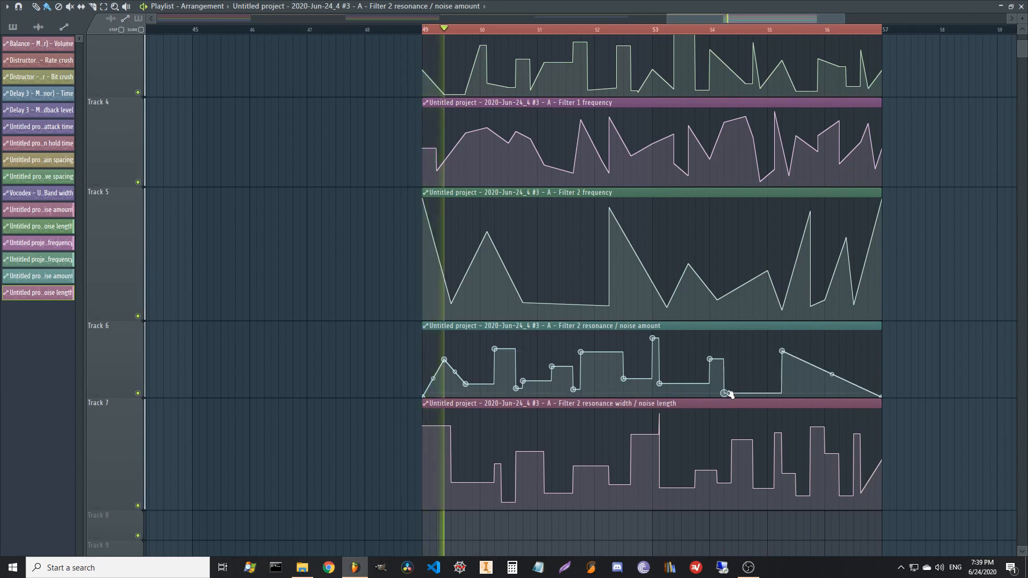
{"action": "right_click", "coordinate": [738, 347]}
{"action": "right_click", "coordinate": [760, 391]}
{"action": "right_click", "coordinate": [782, 351]}
{"action": "right_click", "coordinate": [803, 395]}
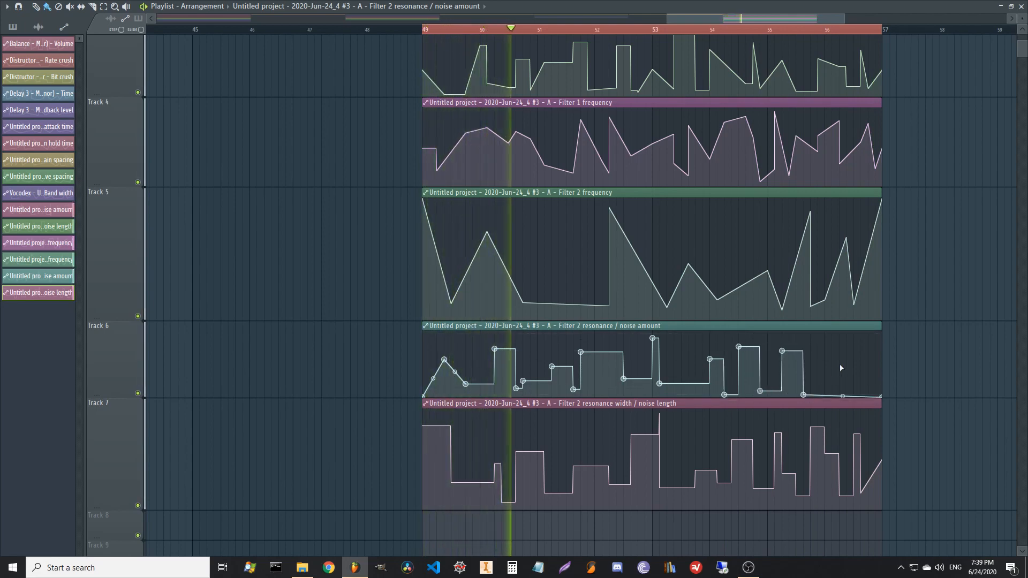
- Finish the Filter 2 noise amount curve with narrow steps between late bar 55 and bar 57
{"action": "right_click", "coordinate": [818, 336]}
{"action": "right_click", "coordinate": [839, 362]}
{"action": "right_click", "coordinate": [824, 357]}
{"action": "left_click_drag", "start_coordinate": [825, 356], "coordinate": [824, 385]}
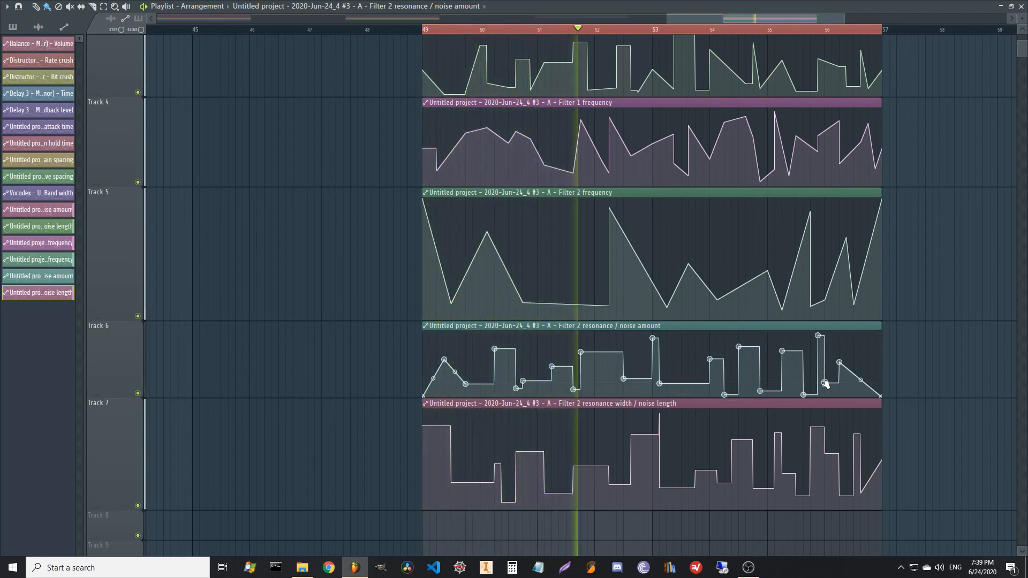
{"action": "right_click", "coordinate": [869, 342]}
{"action": "right_click", "coordinate": [854, 391]}
{"action": "right_click", "coordinate": [847, 340]}
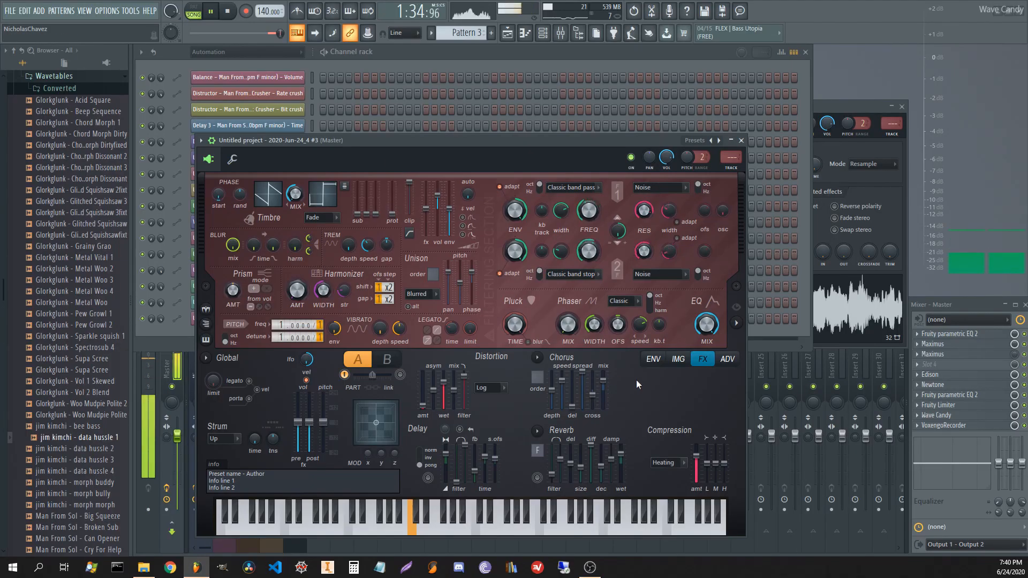
- Create automation clips for Harmor's image time offset and image fine speed, enlarging playlist Track 8
{"action": "left_click", "coordinate": [678, 358]}
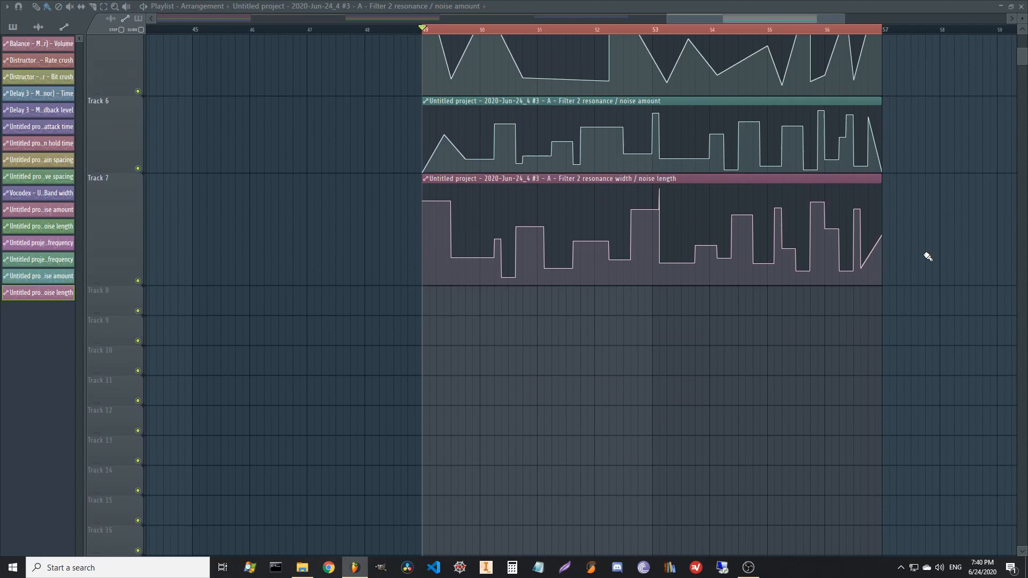
{"action": "scroll", "coordinate": [928, 257], "scroll_direction": "down", "scroll_amount": 1}
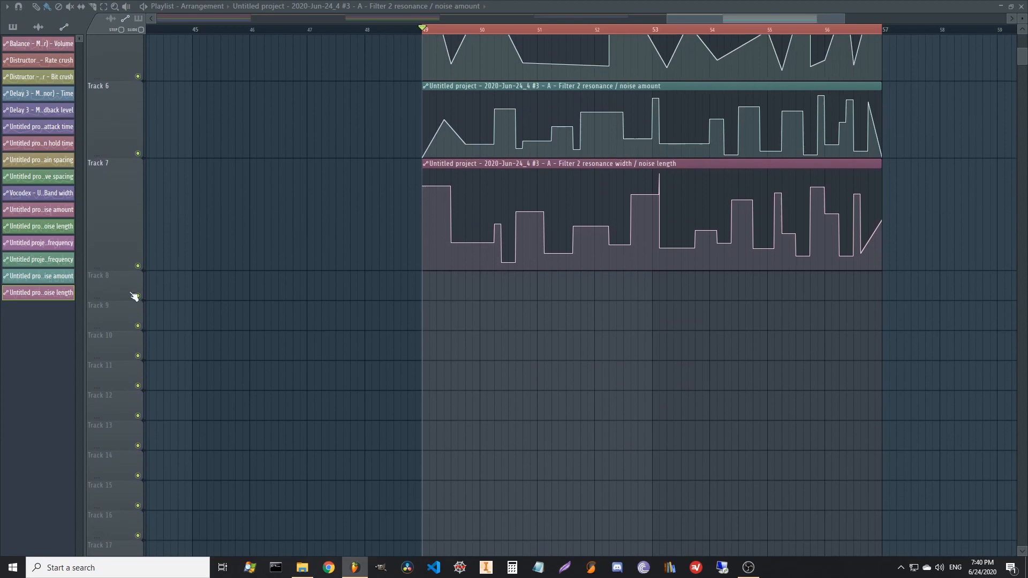
{"action": "left_click_drag", "start_coordinate": [104, 299], "coordinate": [132, 466]}
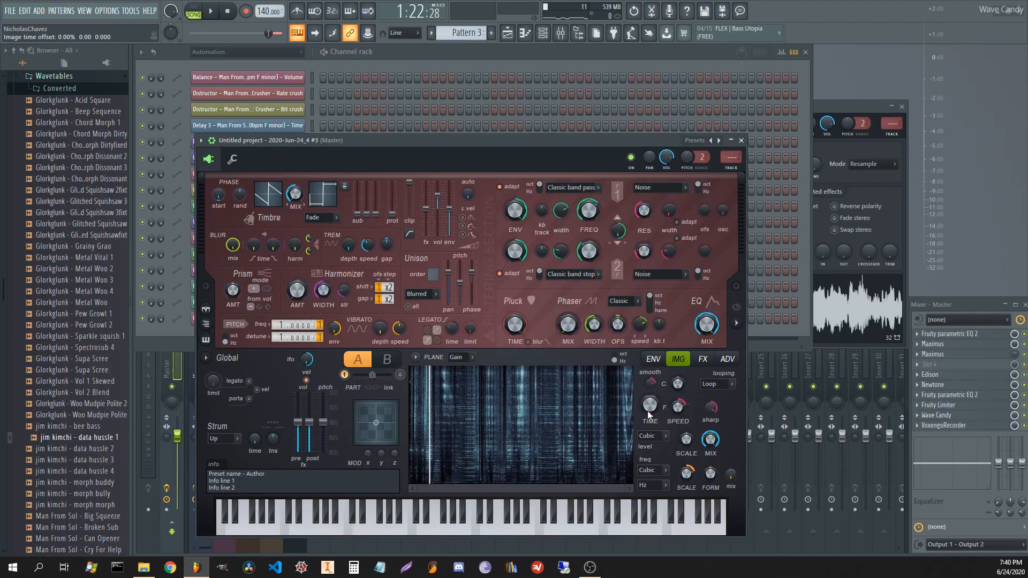
{"action": "right_click", "coordinate": [648, 411]}
{"action": "left_click", "coordinate": [672, 463]}
{"action": "right_click", "coordinate": [678, 409]}
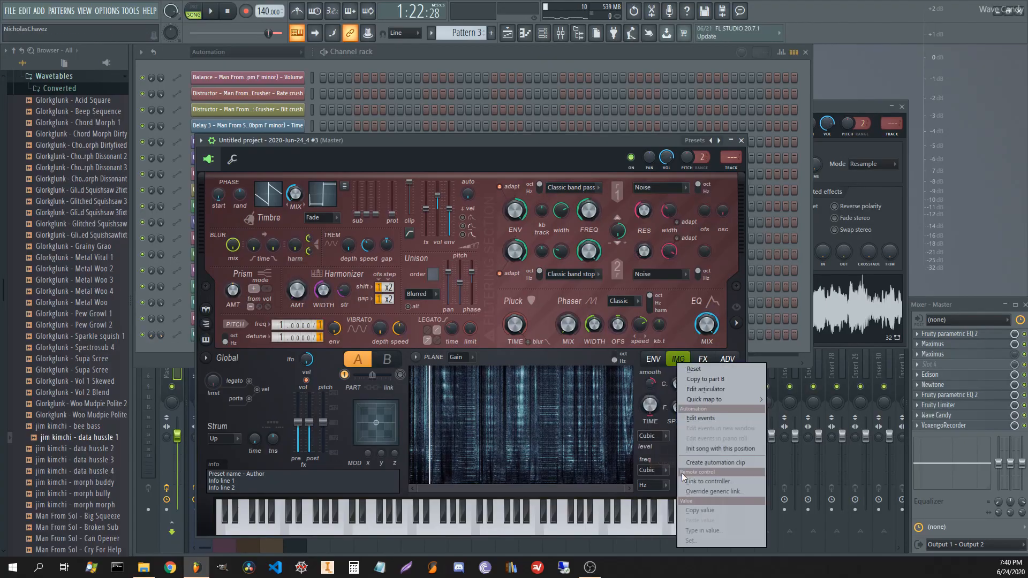
{"action": "left_click", "coordinate": [697, 463]}
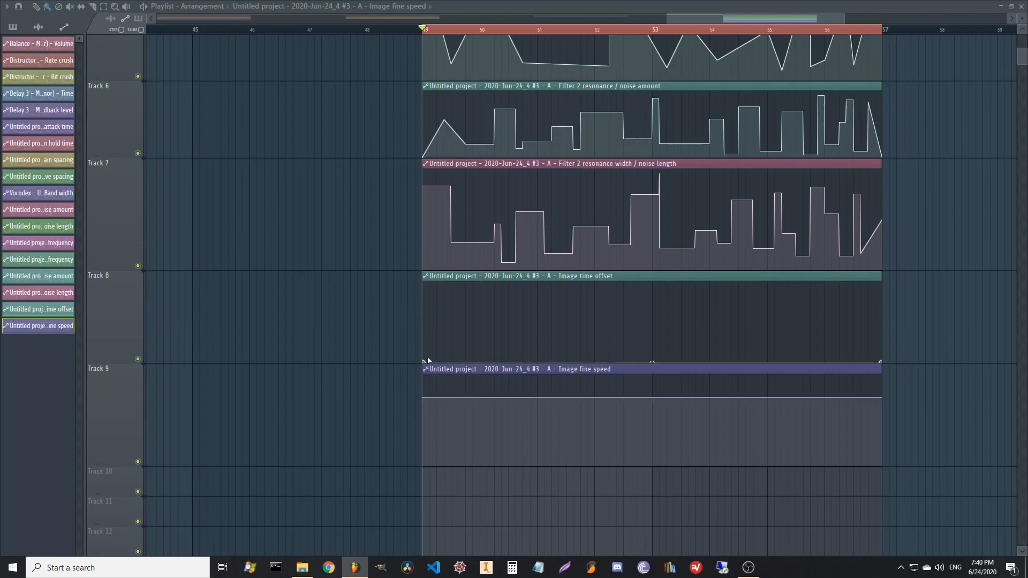
- Shape the image fine speed curve between bars 49 and 51 with steep drops and a triangular peak just after bar 50
{"action": "left_click", "coordinate": [444, 452]}
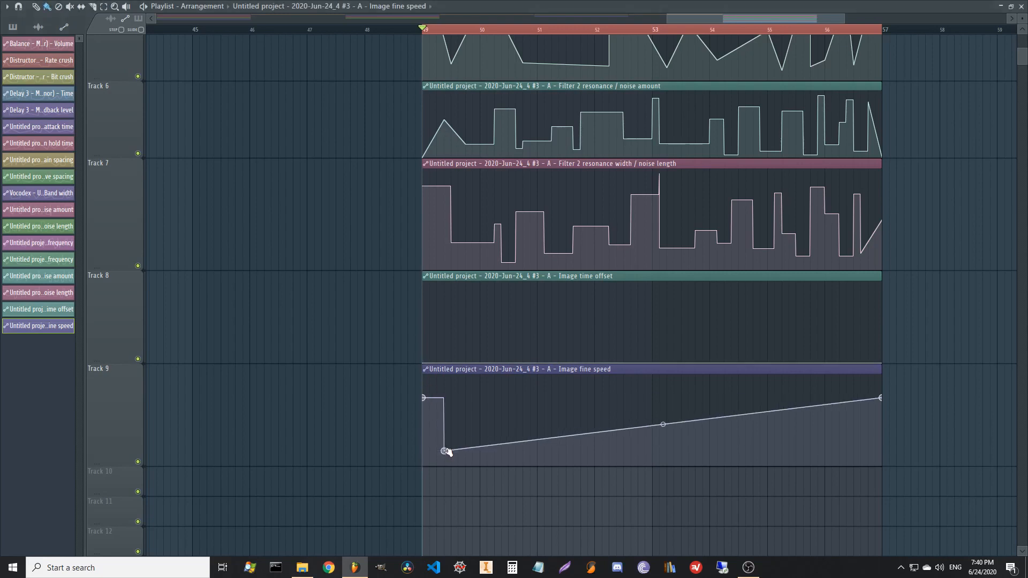
{"action": "left_click", "coordinate": [476, 456]}
{"action": "right_click", "coordinate": [477, 456]}
{"action": "left_click", "coordinate": [494, 404]}
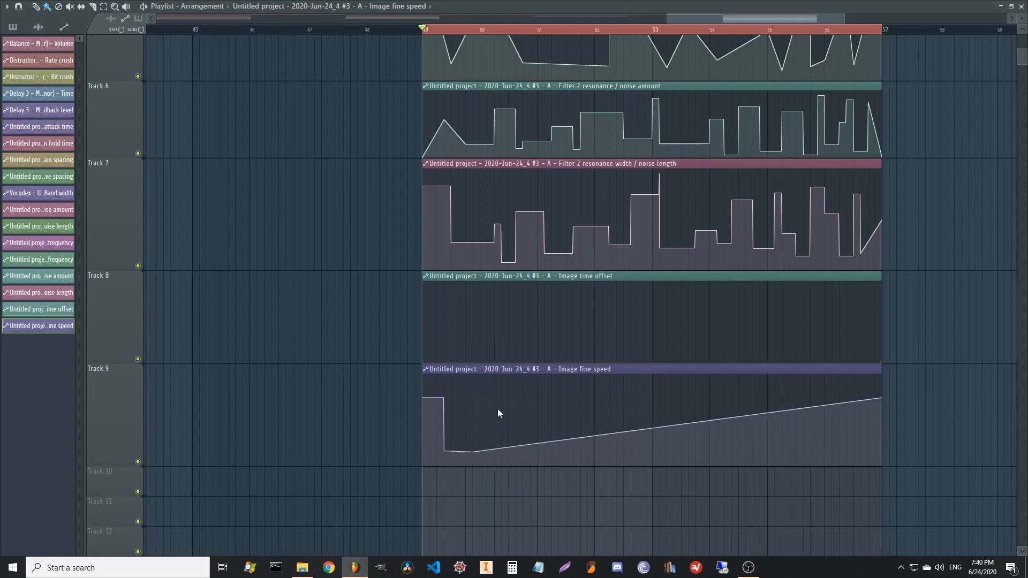
{"action": "left_click", "coordinate": [517, 409]}
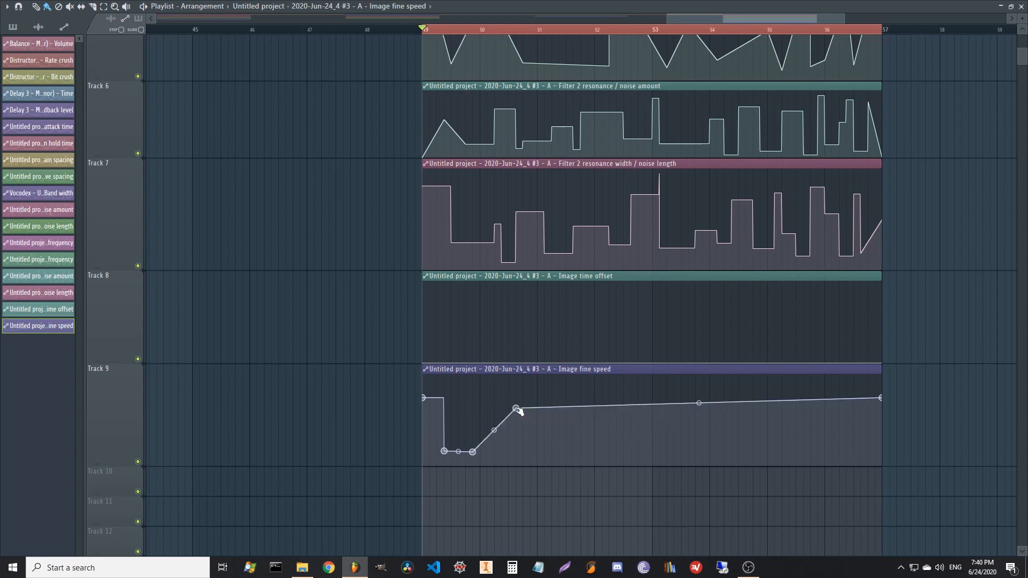
{"action": "key", "text": "space"}
{"action": "right_click", "coordinate": [518, 455]}
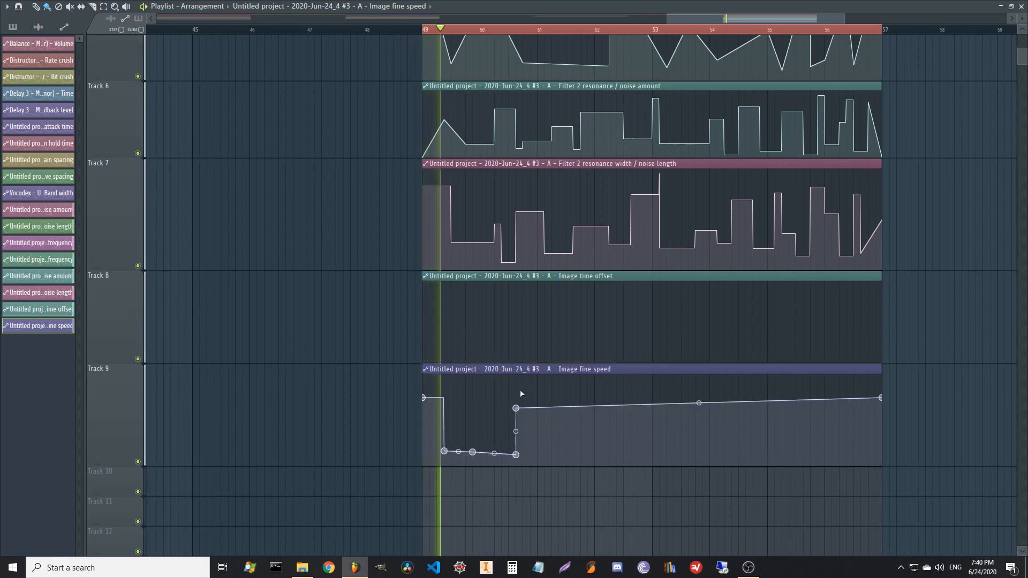
{"action": "right_click", "coordinate": [486, 402]}
- Draw rising and falling slopes on the image time offset curve from bar 49 to just past bar 54
{"action": "right_click", "coordinate": [508, 323]}
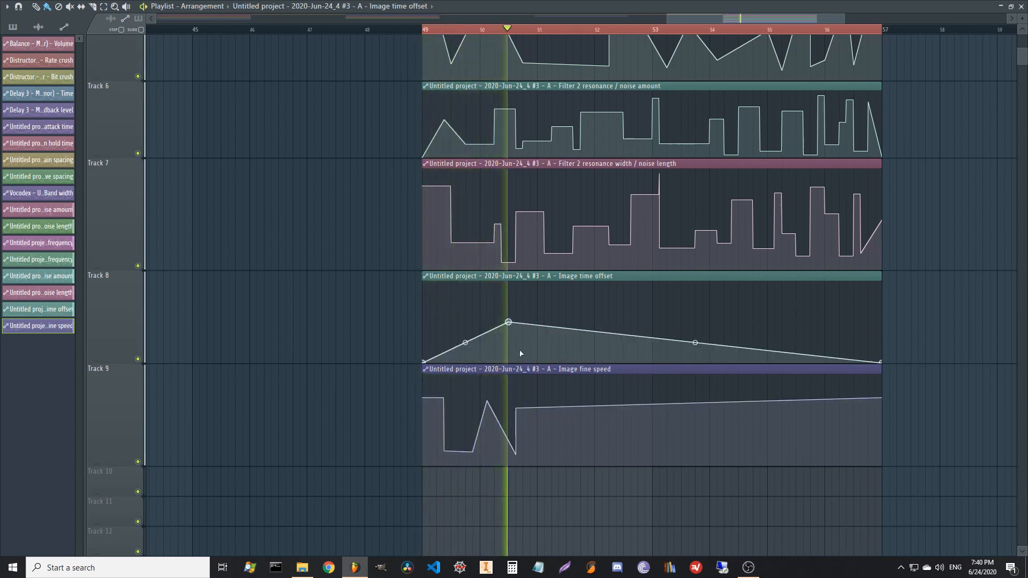
{"action": "right_click", "coordinate": [523, 353]}
{"action": "right_click", "coordinate": [594, 339]}
{"action": "right_click", "coordinate": [566, 351]}
{"action": "right_click", "coordinate": [617, 356]}
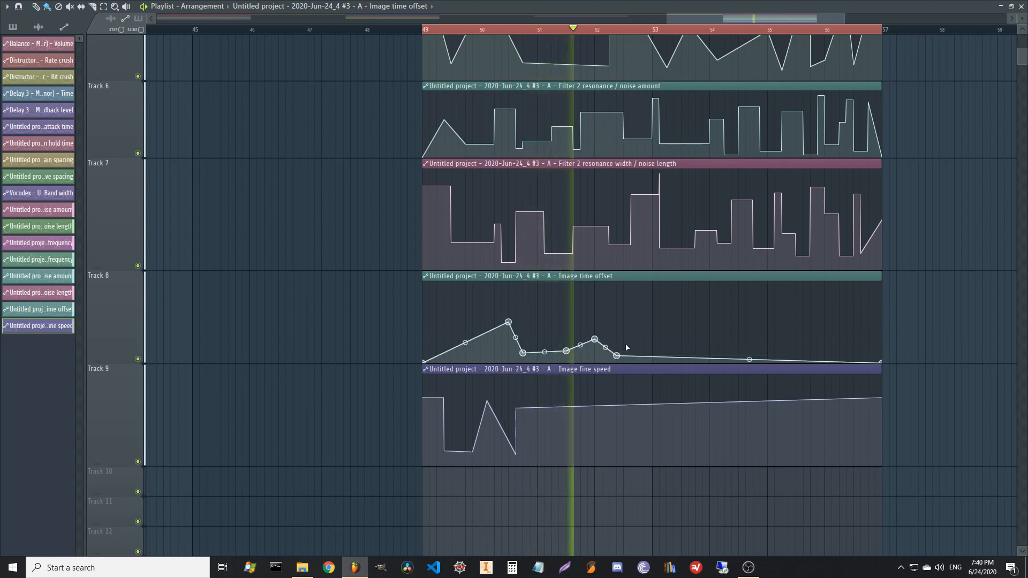
{"action": "right_click", "coordinate": [638, 309]}
{"action": "right_click", "coordinate": [660, 338]}
{"action": "right_click", "coordinate": [725, 323]}
- Extend the image fine speed curve with alternating peaks and dips from bar 51 to bar 55
{"action": "right_click", "coordinate": [544, 418]}
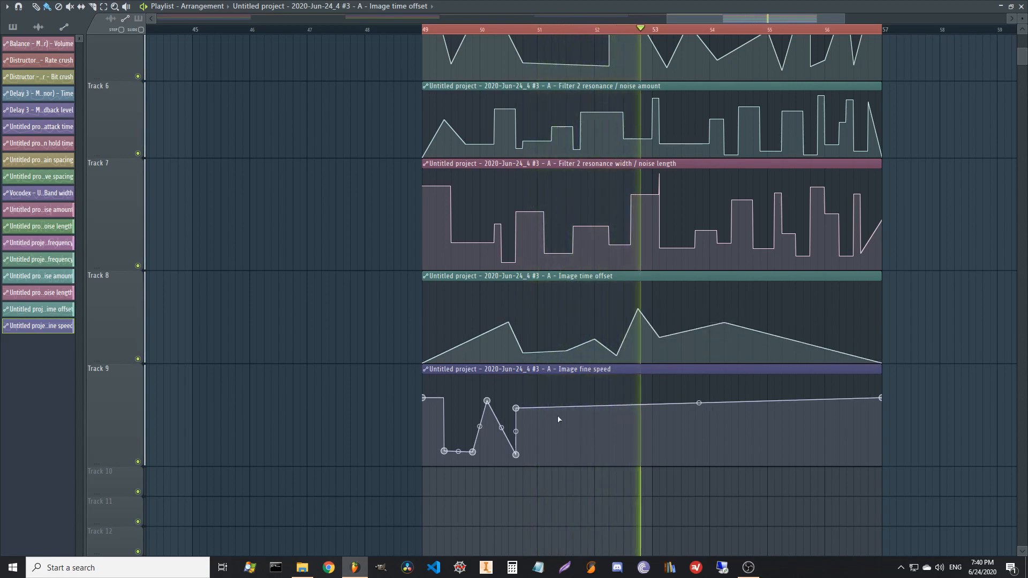
{"action": "right_click", "coordinate": [552, 454]}
{"action": "right_click", "coordinate": [623, 456]}
{"action": "right_click", "coordinate": [594, 408]}
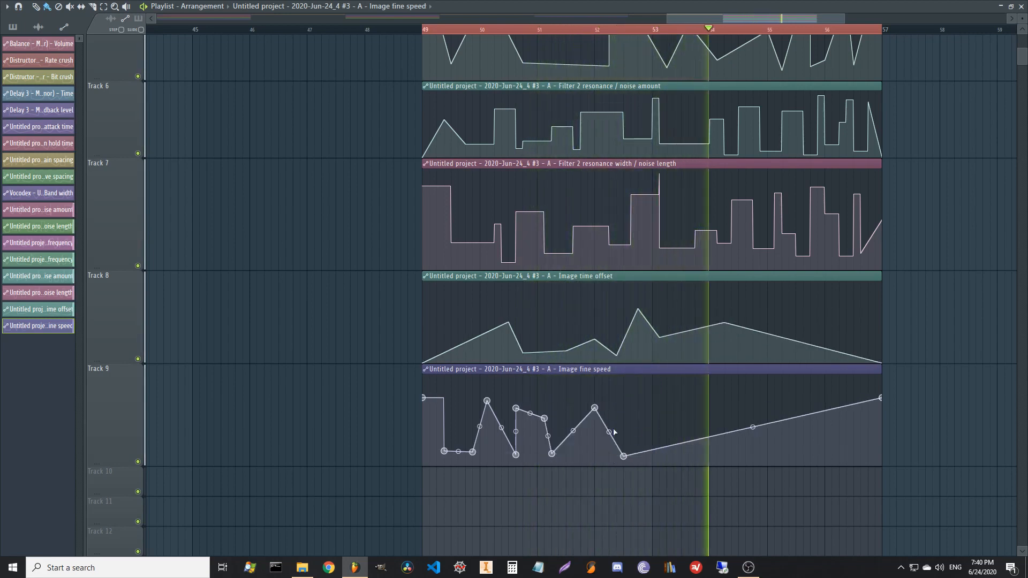
{"action": "right_click", "coordinate": [695, 401]}
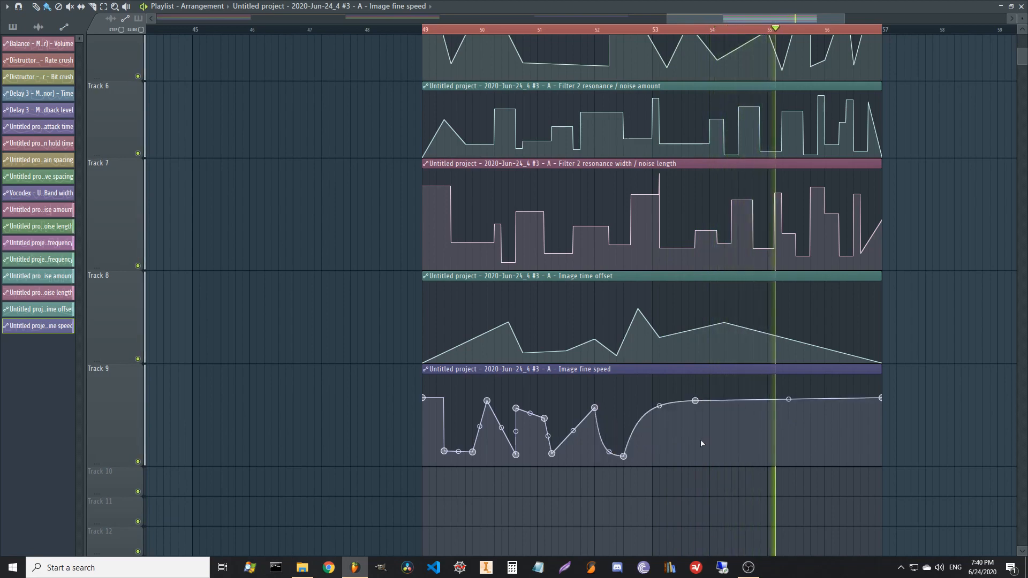
{"action": "right_click", "coordinate": [652, 437]}
{"action": "right_click", "coordinate": [637, 395]}
{"action": "right_click", "coordinate": [673, 453]}
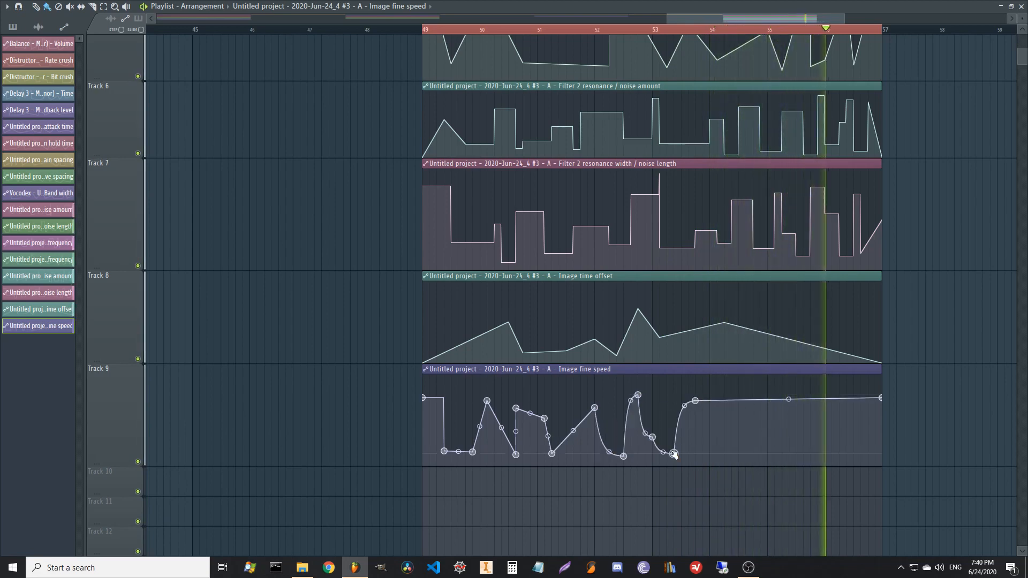
{"action": "right_click", "coordinate": [769, 449]}
- Add sharp curved peaks and dips to the image time offset curve between bars 53 and mid 55
{"action": "right_click", "coordinate": [702, 357]}
{"action": "right_click", "coordinate": [681, 283]}
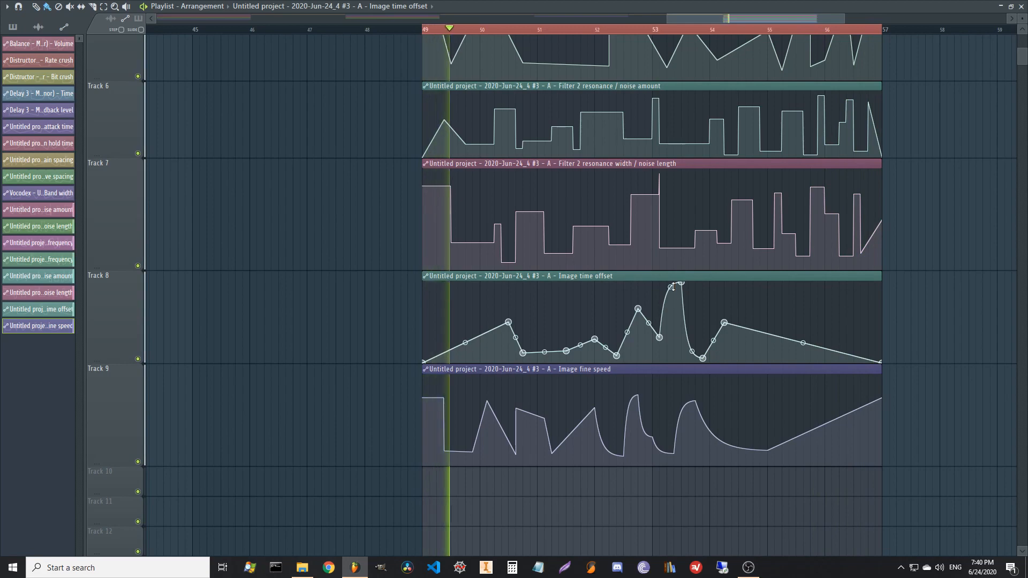
{"action": "right_click", "coordinate": [724, 345]}
{"action": "right_click", "coordinate": [796, 322]}
{"action": "left_click_drag", "start_coordinate": [760, 333], "coordinate": [764, 347]}
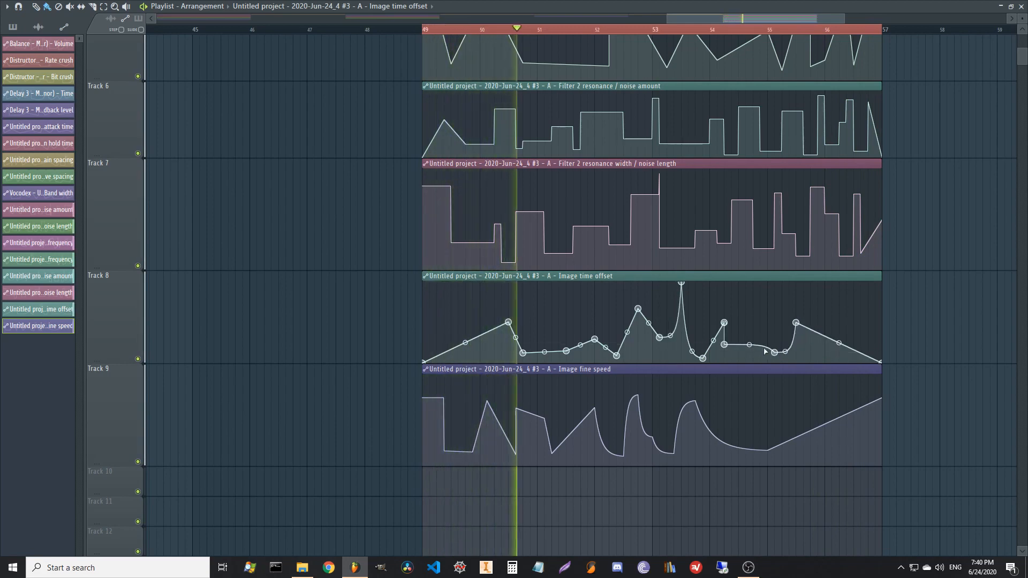
{"action": "right_click", "coordinate": [774, 353]}
{"action": "right_click", "coordinate": [738, 353]}
{"action": "right_click", "coordinate": [746, 290]}
{"action": "right_click", "coordinate": [760, 327]}
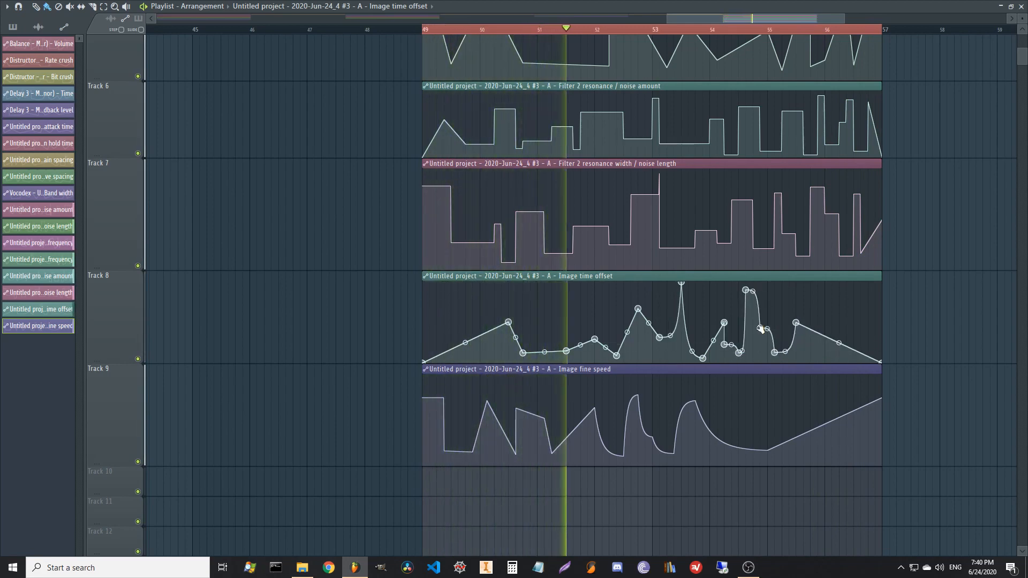
- Finish the image time offset curve with a dip and a raised peak between bars 56 and 57
{"action": "right_click", "coordinate": [853, 309]}
{"action": "right_click", "coordinate": [832, 337]}
{"action": "right_click", "coordinate": [868, 350]}
- Complete the image fine speed curve with alternating high and low points between bars 55 and 57
{"action": "right_click", "coordinate": [774, 399]}
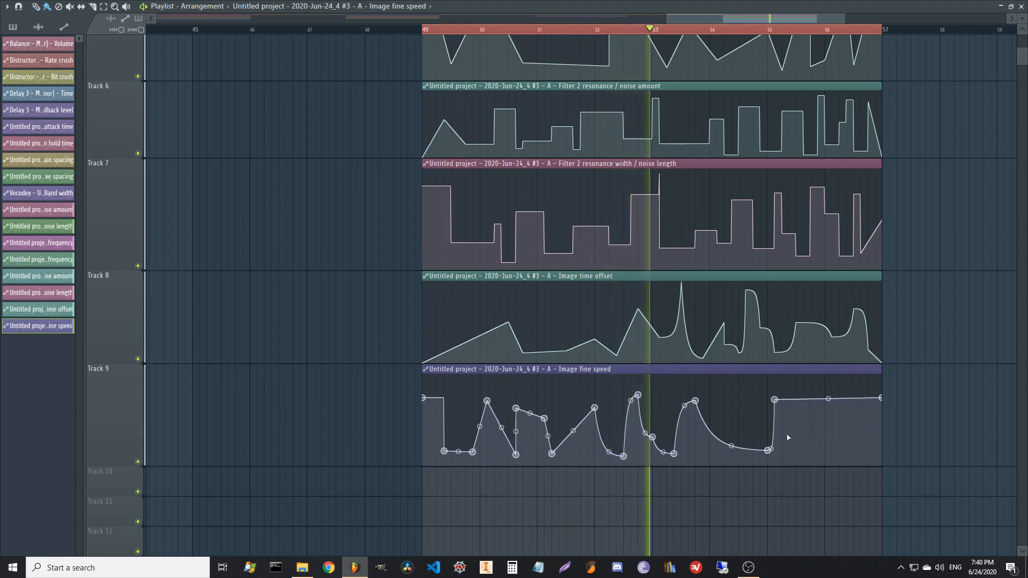
{"action": "right_click", "coordinate": [782, 463]}
{"action": "right_click", "coordinate": [854, 465]}
{"action": "right_click", "coordinate": [839, 397]}
{"action": "right_click", "coordinate": [804, 395]}
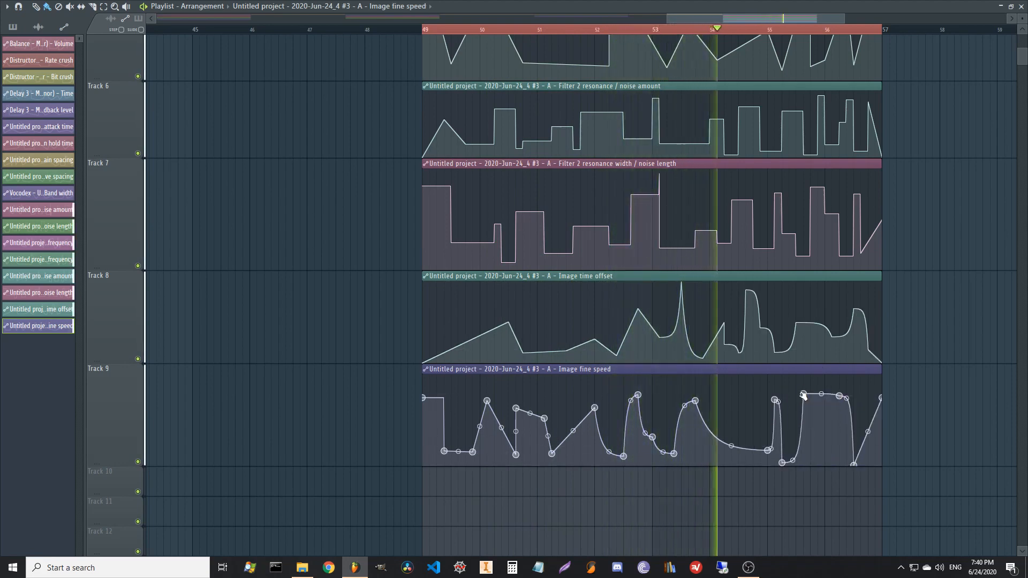
{"action": "right_click", "coordinate": [831, 432]}
{"action": "right_click", "coordinate": [825, 440]}
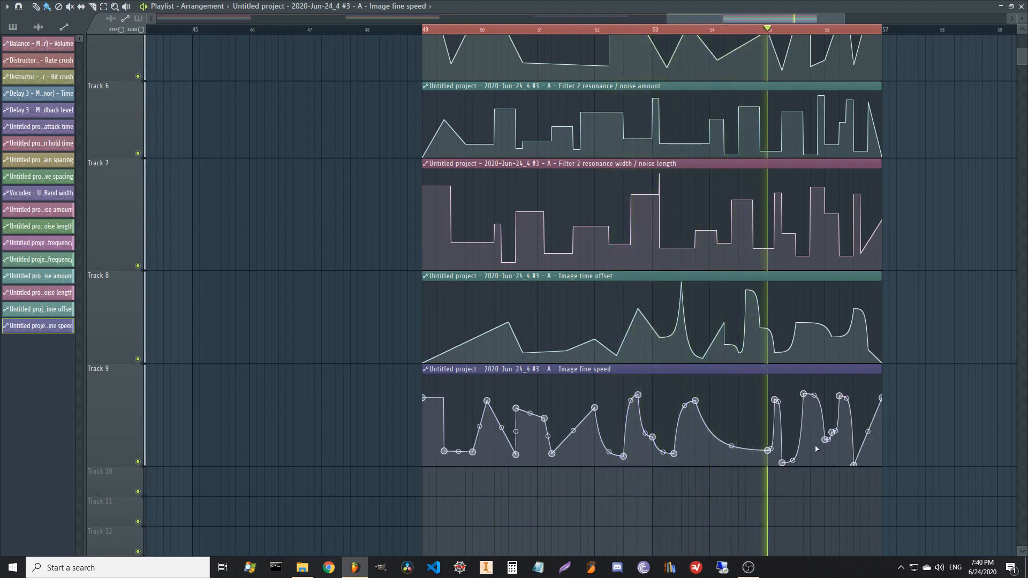
{"action": "right_click", "coordinate": [869, 451]}
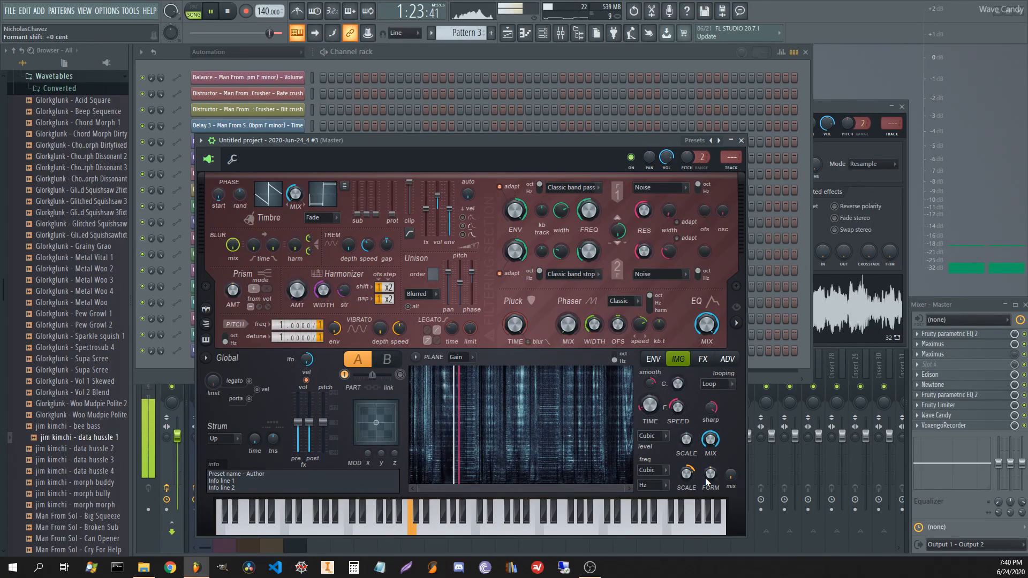
- Create an automation clip for Harmor's formant shift, enlarge Track 10 and stop playback
{"action": "right_click", "coordinate": [719, 475]}
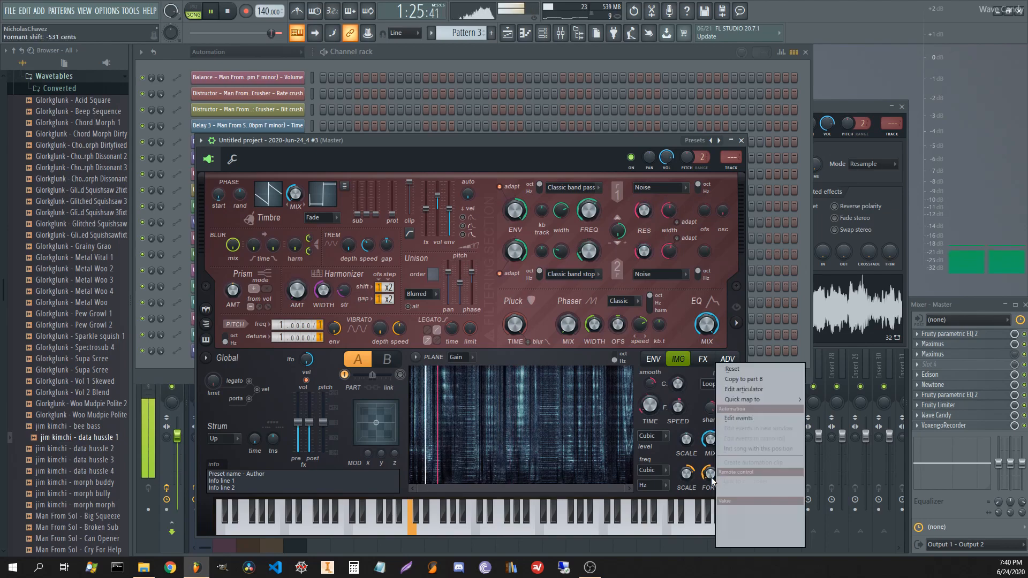
{"action": "left_click", "coordinate": [736, 462]}
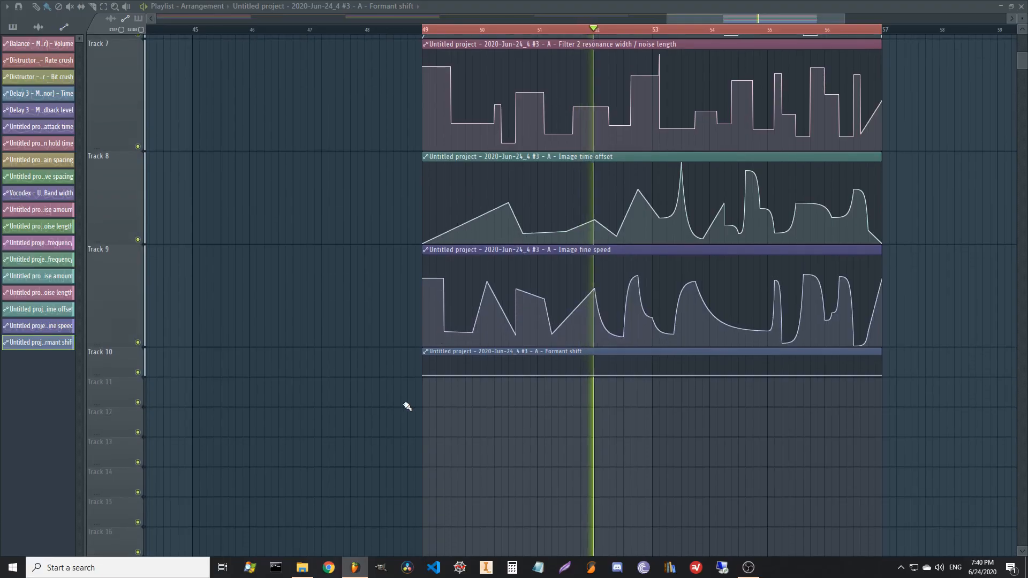
{"action": "left_click_drag", "start_coordinate": [104, 372], "coordinate": [105, 445]}
{"action": "key", "text": "space"}
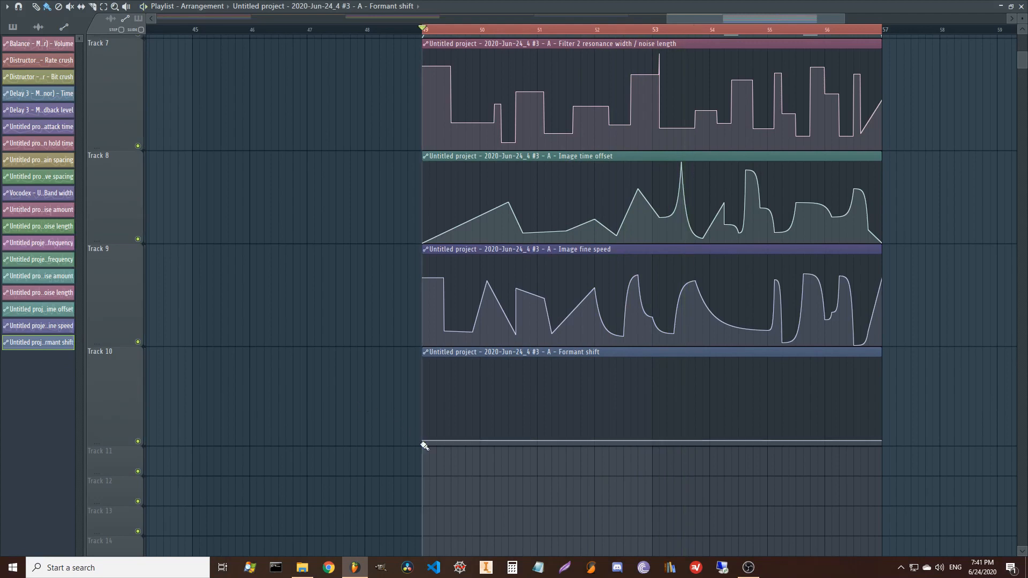
- Raise the start of the formant shift curve and shape curved peaks and dips from bar 49 to mid bar 51
{"action": "left_click_drag", "start_coordinate": [425, 443], "coordinate": [427, 393]}
{"action": "left_click", "coordinate": [445, 434]}
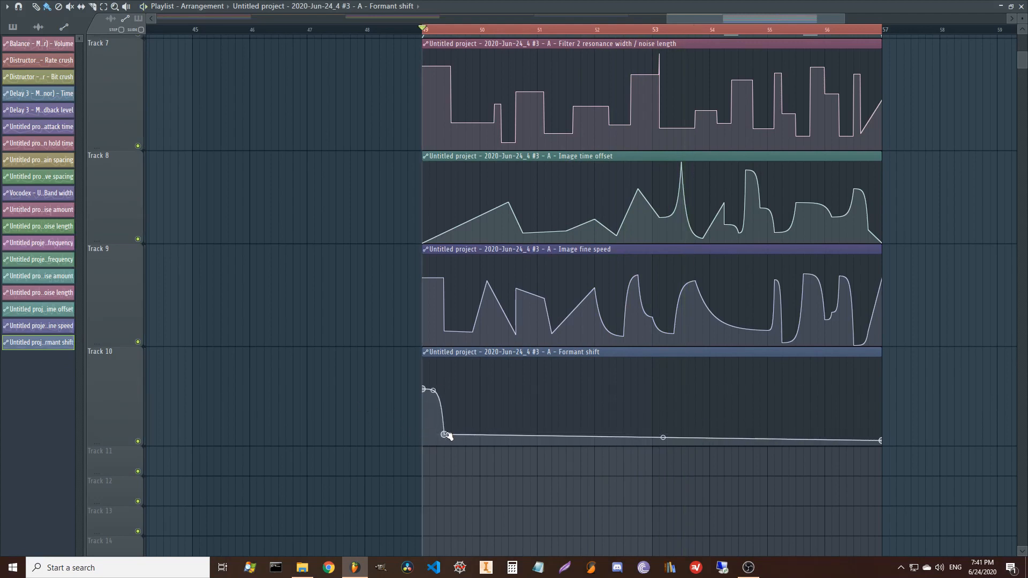
{"action": "left_click", "coordinate": [566, 384]}
{"action": "key", "text": "space"}
{"action": "left_click", "coordinate": [487, 382]}
{"action": "left_click", "coordinate": [502, 438]}
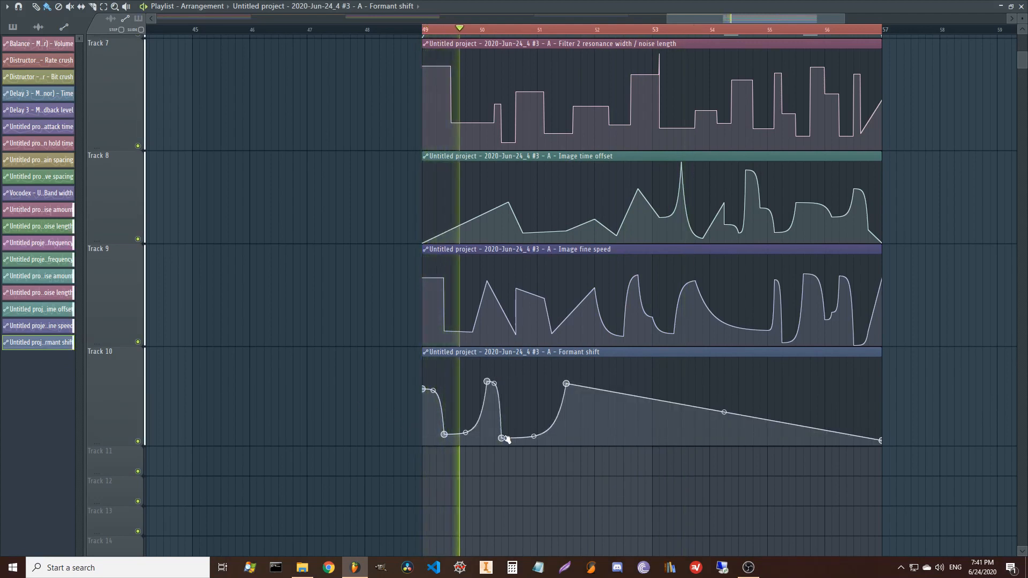
{"action": "left_click", "coordinate": [530, 407]}
{"action": "left_click", "coordinate": [573, 421]}
- Extend the formant shift curve with dips, a plateau and a steep rise between bars 52 and mid 54
{"action": "left_click", "coordinate": [732, 400]}
{"action": "left_click", "coordinate": [652, 398]}
{"action": "left_click", "coordinate": [682, 432]}
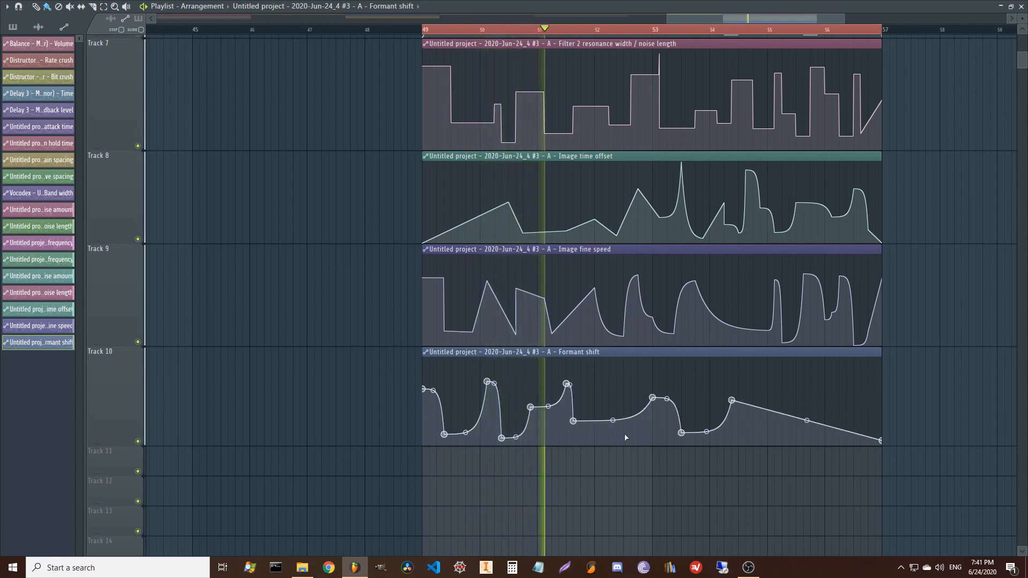
{"action": "left_click", "coordinate": [617, 435]}
{"action": "left_click", "coordinate": [624, 401]}
{"action": "left_click", "coordinate": [682, 368]}
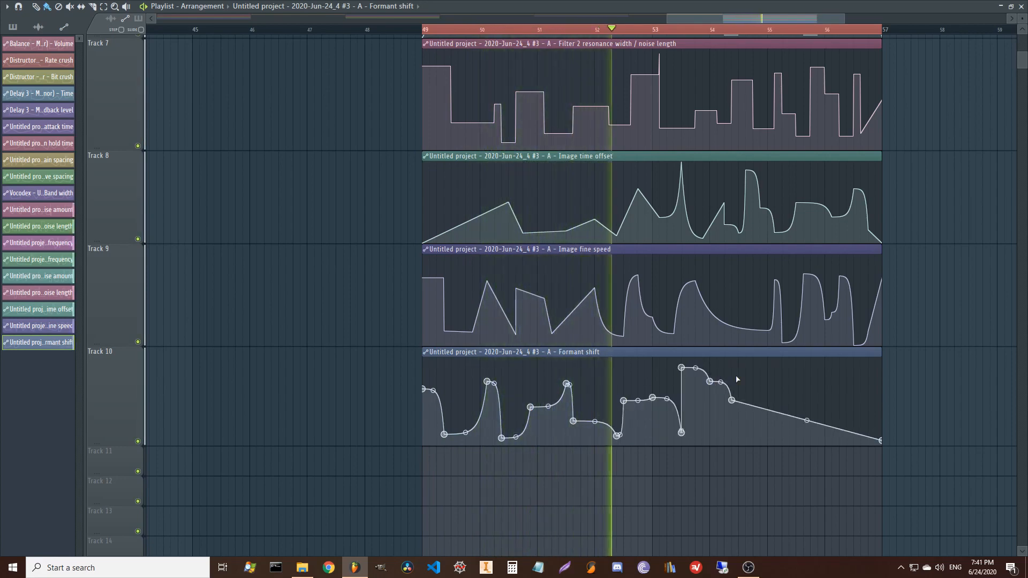
- Complete the formant shift curve with alternating high and low points from bar 54 to near bar 57
{"action": "left_click", "coordinate": [709, 381]}
{"action": "left_click", "coordinate": [710, 423]}
{"action": "left_click", "coordinate": [797, 372]}
{"action": "left_click", "coordinate": [760, 374]}
{"action": "left_click", "coordinate": [767, 428]}
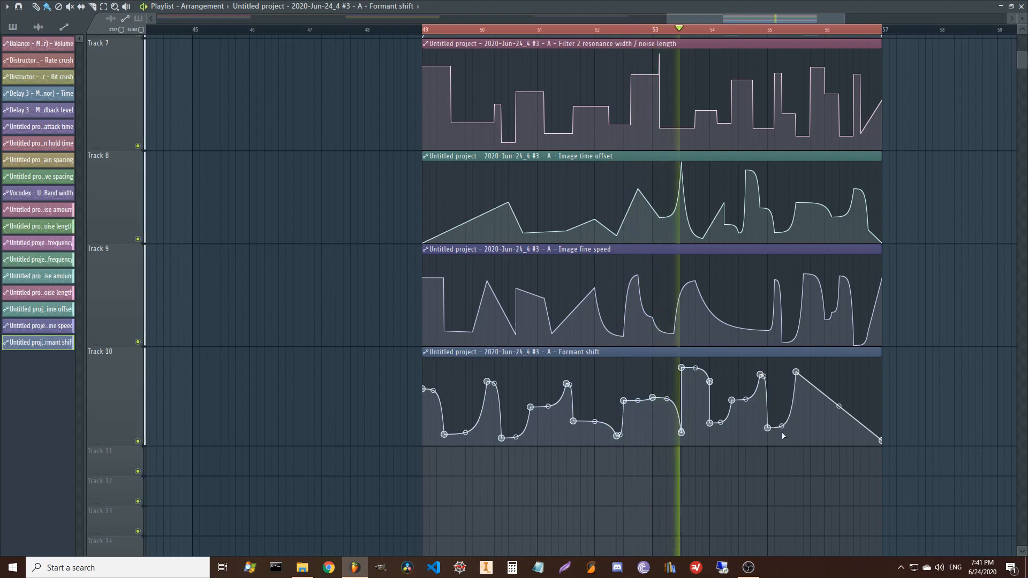
{"action": "left_click", "coordinate": [818, 431]}
{"action": "left_click", "coordinate": [861, 402]}
{"action": "left_click", "coordinate": [839, 400]}
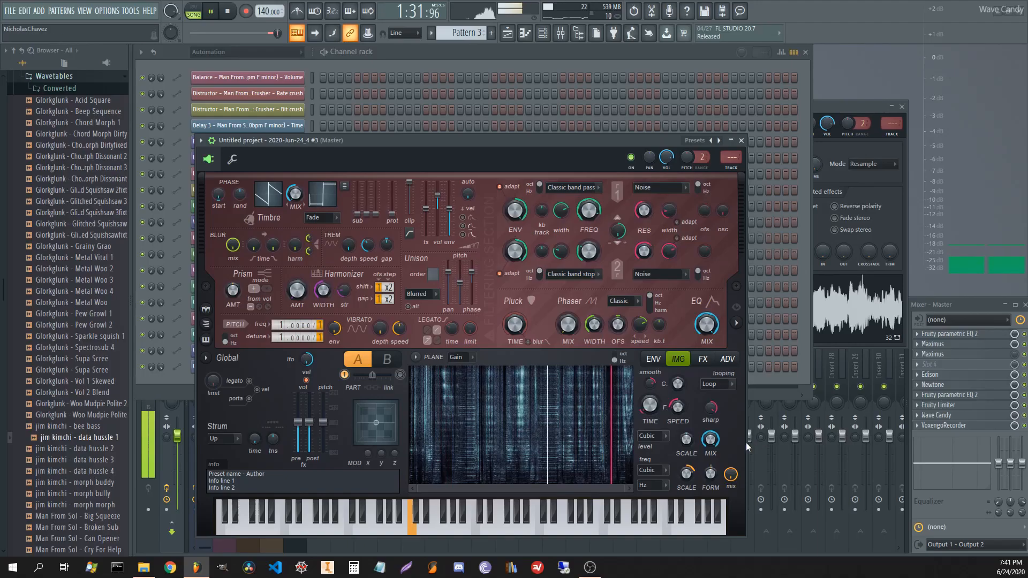
- Try the Wide Hz image frequency mode in Harmor, and settle on Unison
{"action": "left_click", "coordinate": [653, 485]}
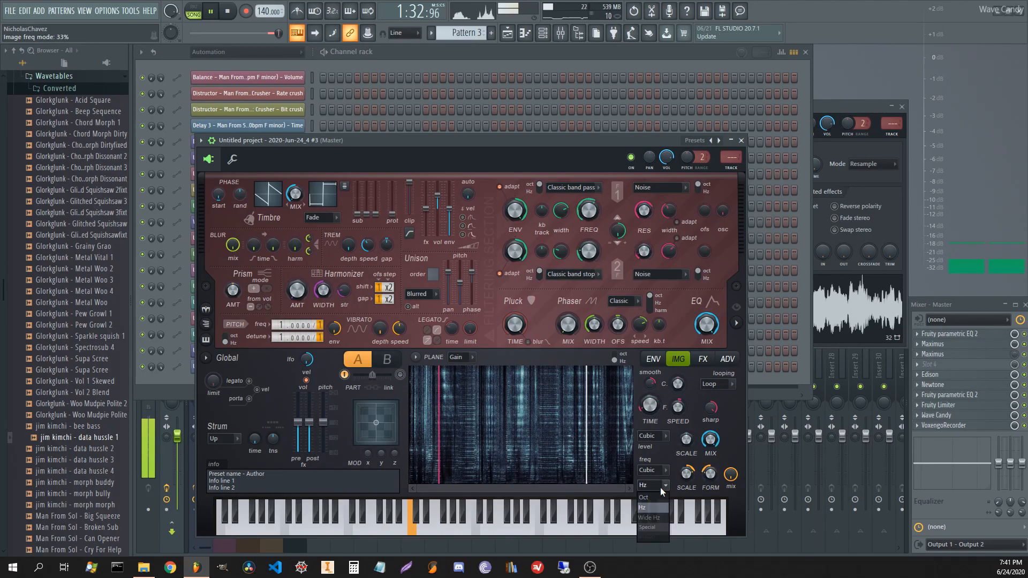
{"action": "left_click", "coordinate": [660, 518]}
{"action": "left_click", "coordinate": [658, 486]}
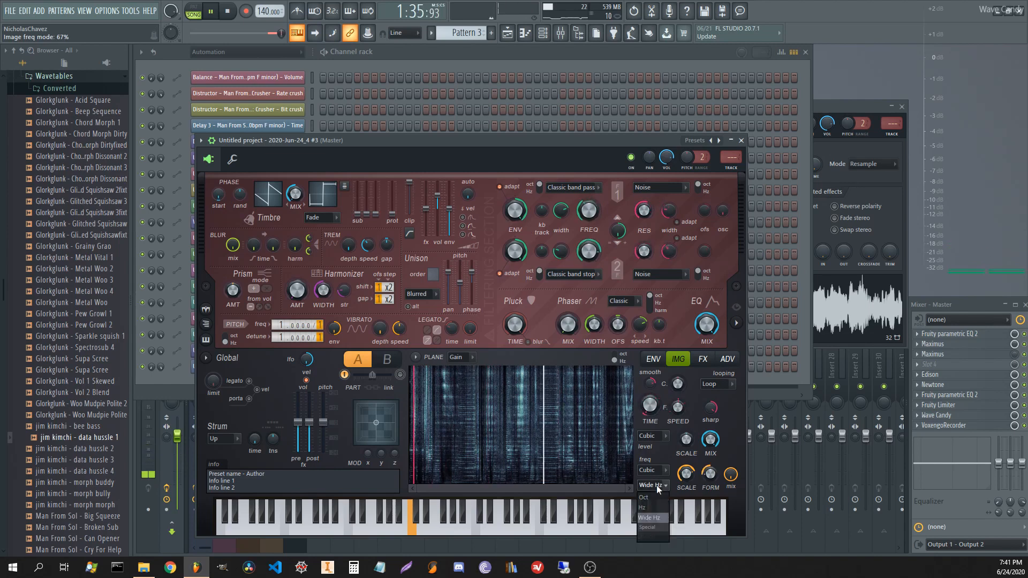
{"action": "left_click", "coordinate": [654, 530]}
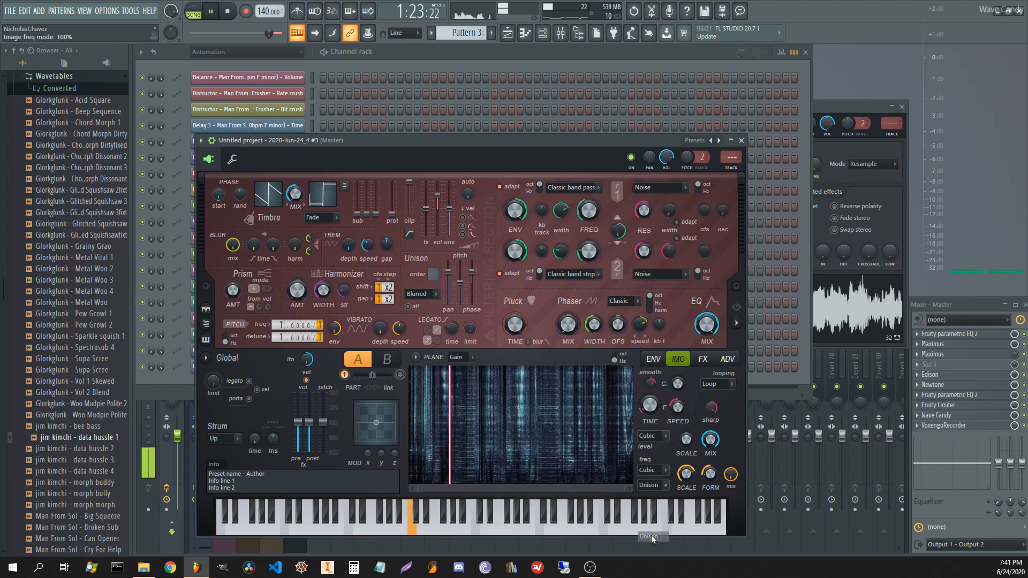
- Set Harmor's image frequency interpolation to Block and the unison type to Hz with an order of 2
{"action": "left_click", "coordinate": [663, 471]}
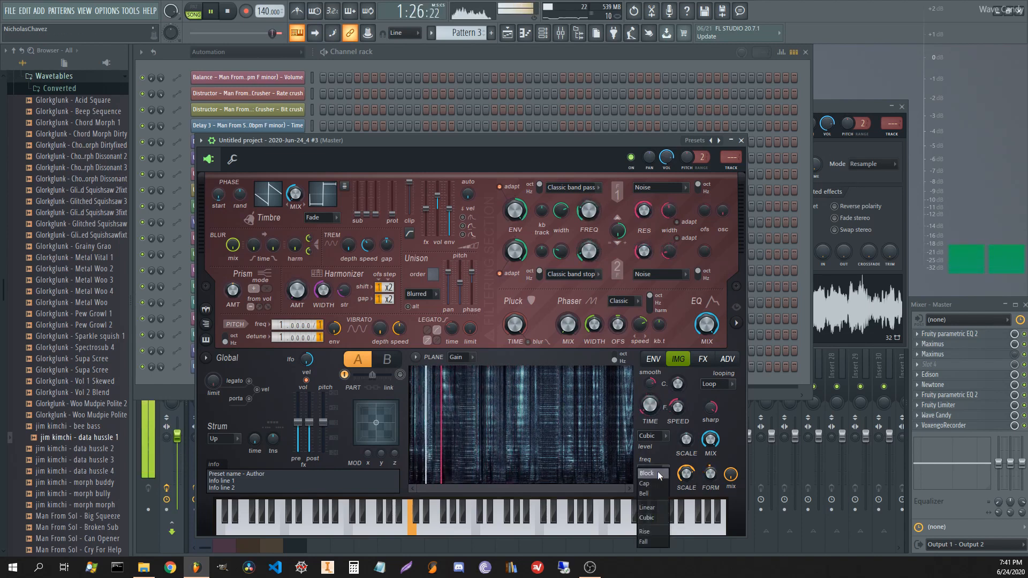
{"action": "left_click", "coordinate": [659, 474]}
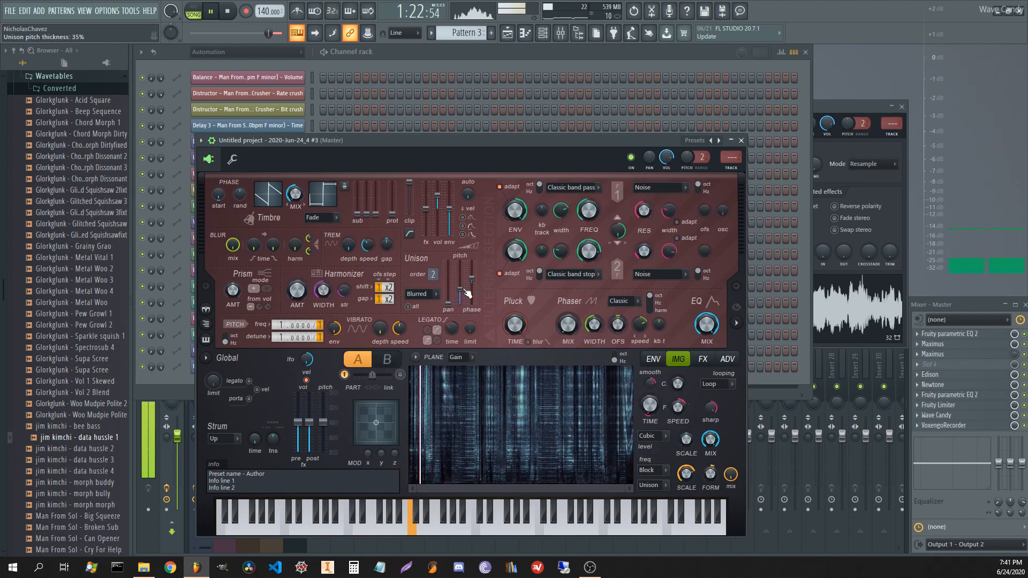
{"action": "left_click", "coordinate": [422, 294]}
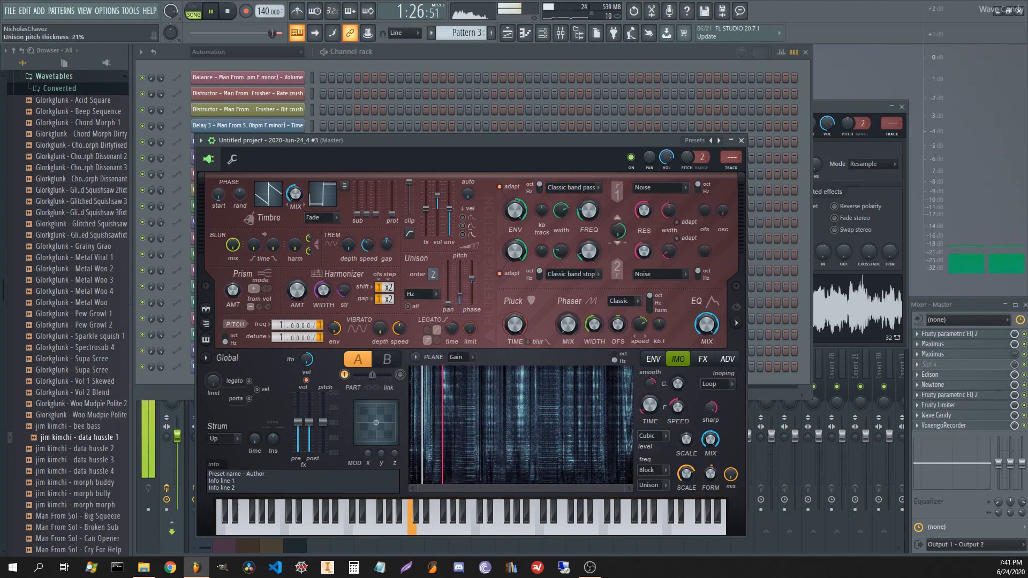
- Set the image frequency interpolation to Rise and the level interpolation to Bell
{"action": "left_click", "coordinate": [654, 470]}
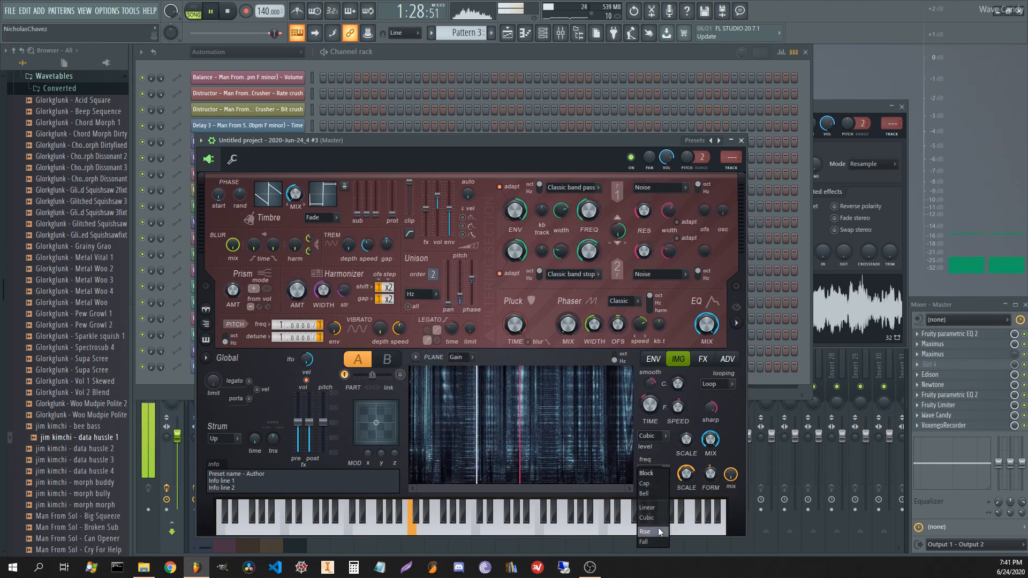
{"action": "left_click", "coordinate": [658, 529]}
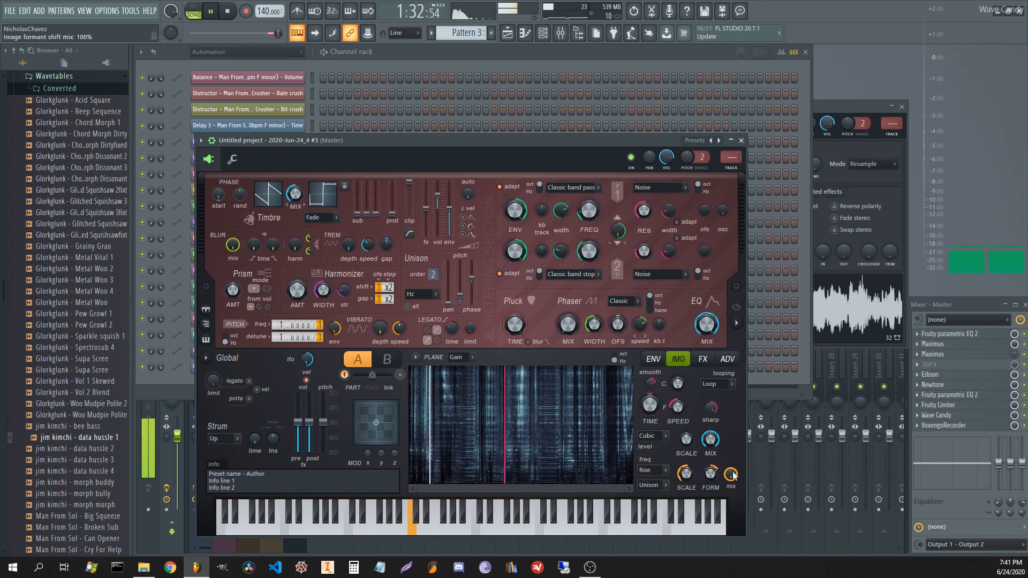
{"action": "left_click", "coordinate": [652, 436]}
{"action": "left_click", "coordinate": [644, 469]}
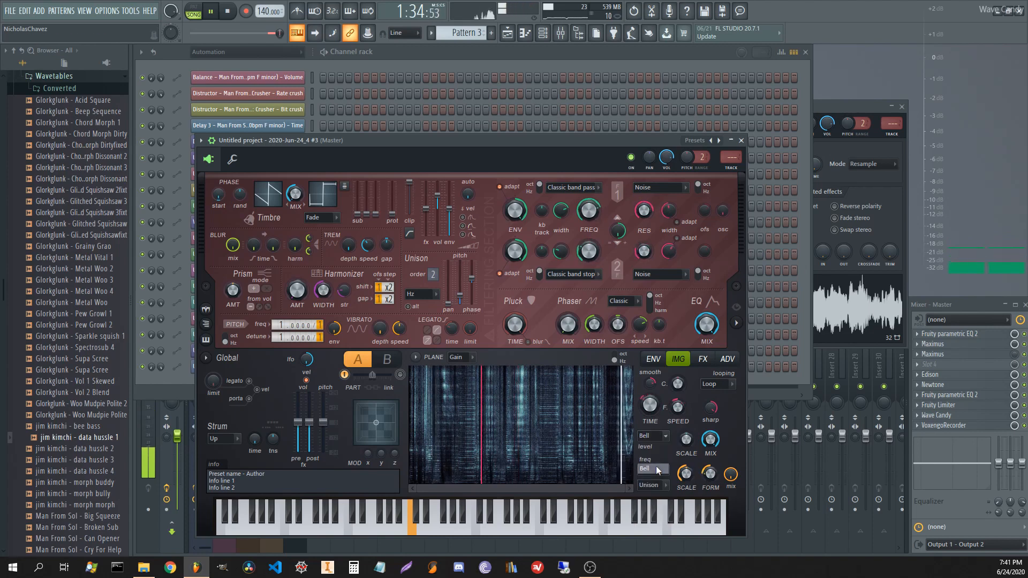
- Set the image gain pixel scale to 10% while auditioning the loop
{"action": "mouse_move", "coordinate": [687, 439]}
{"action": "left_mouse_down"}
{"action": "mouse_move", "coordinate": [687, 461]}
{"action": "mouse_move", "coordinate": [687, 435]}
{"action": "mouse_move", "coordinate": [683, 443]}
{"action": "left_mouse_up"}
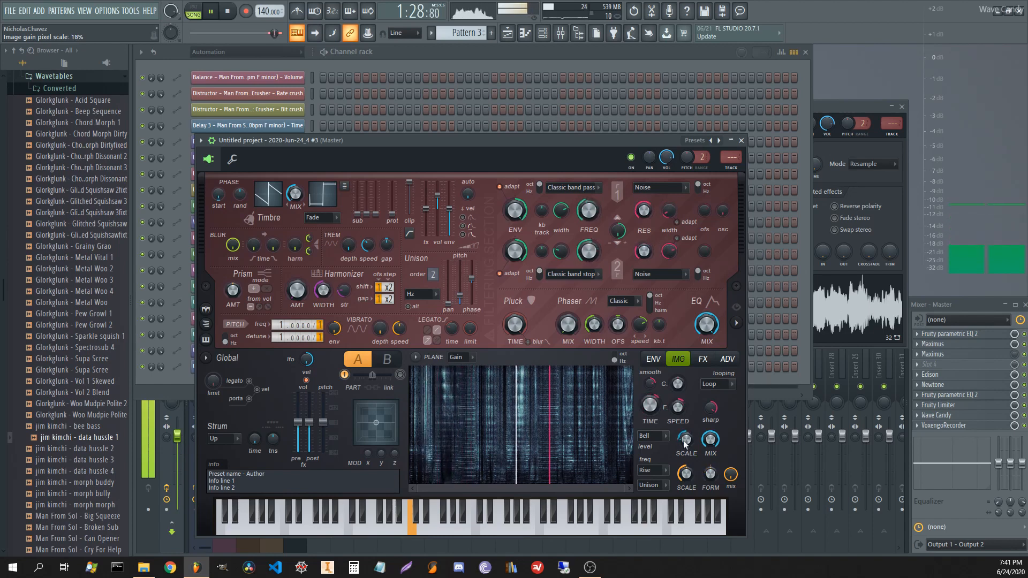
{"action": "key", "text": "space"}
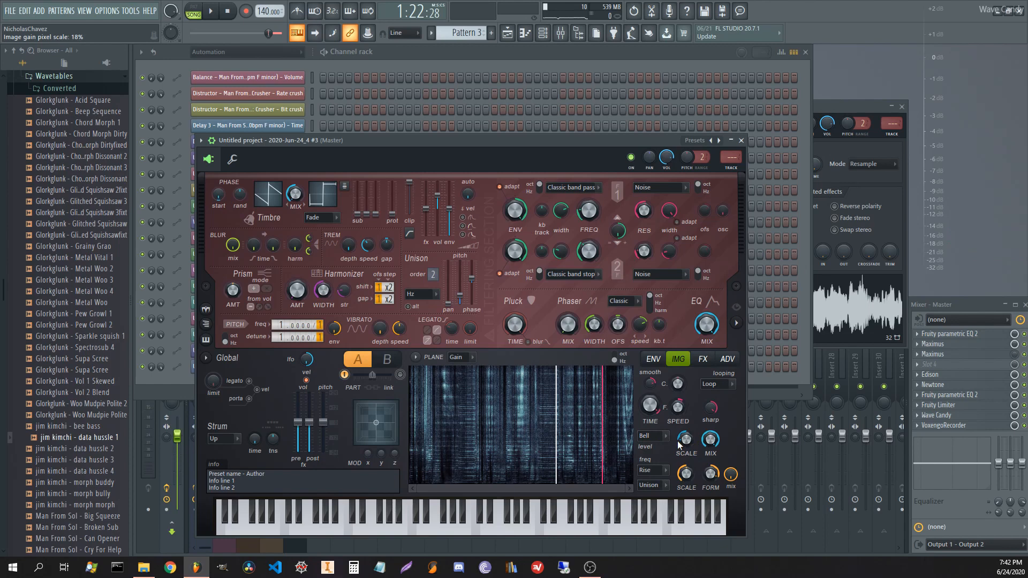
{"action": "left_click_drag", "start_coordinate": [677, 441], "coordinate": [678, 443]}
{"action": "key", "text": "space"}
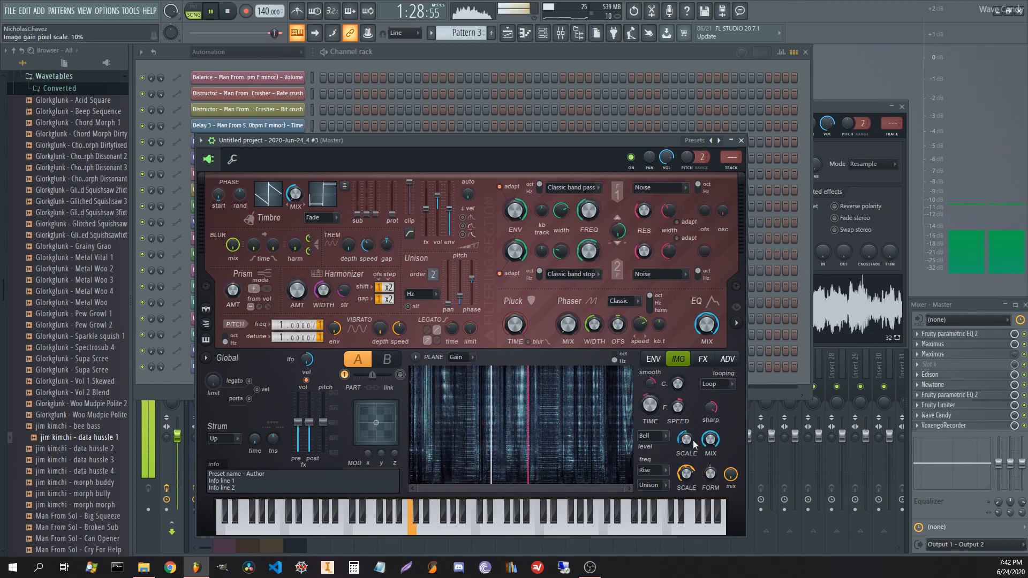
- Adjust the image sharpening, look over the effects section and close Harmor
{"action": "left_click_drag", "start_coordinate": [715, 407], "coordinate": [715, 460]}
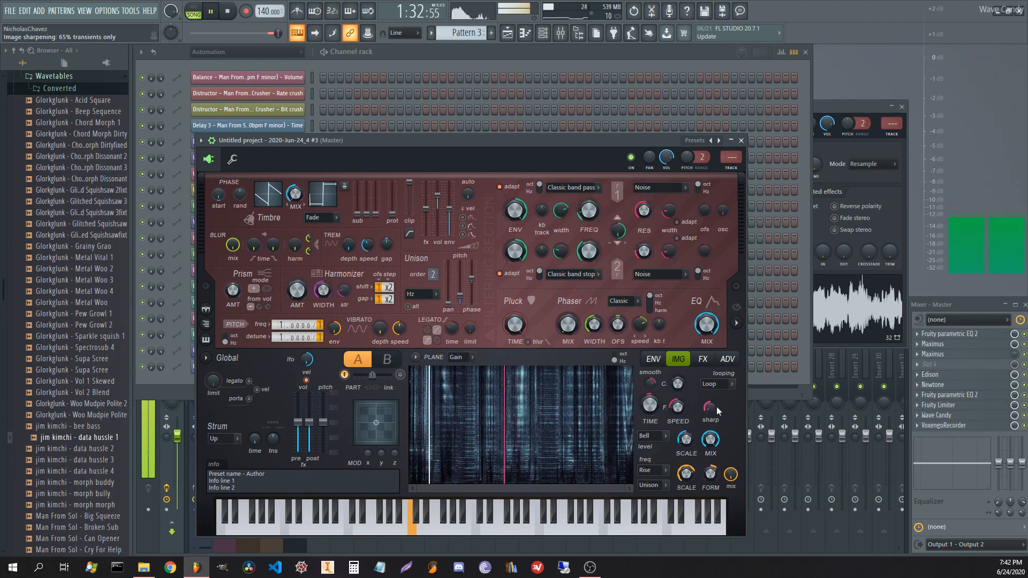
{"action": "left_click_drag", "start_coordinate": [711, 408], "coordinate": [717, 409]}
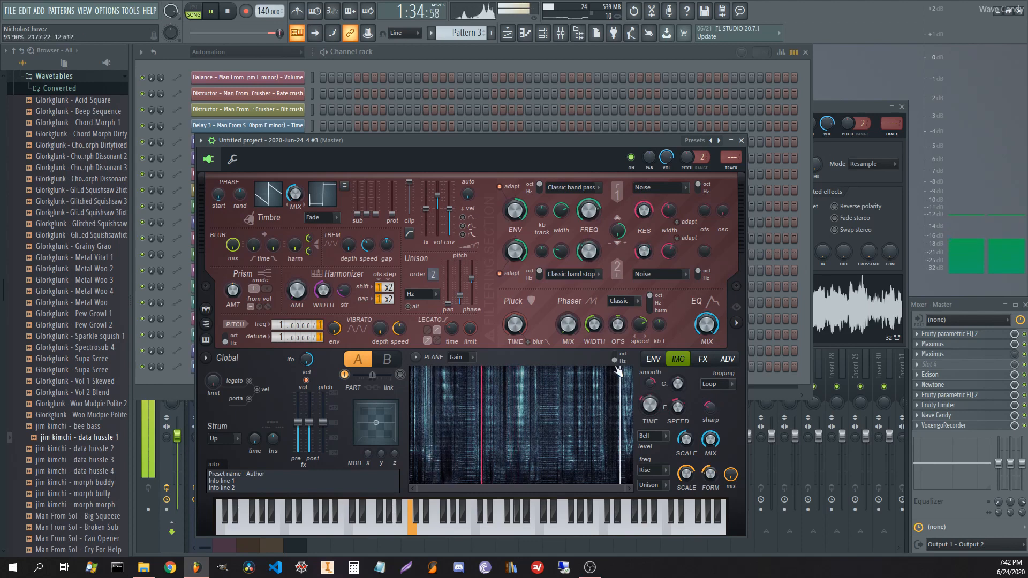
{"action": "left_click", "coordinate": [707, 363]}
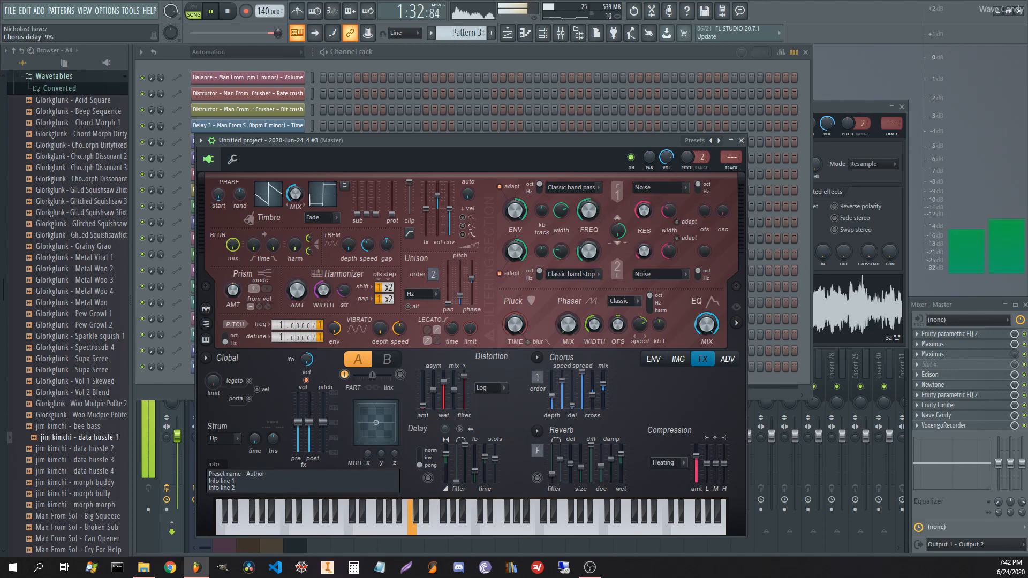
{"action": "left_click", "coordinate": [742, 140]}
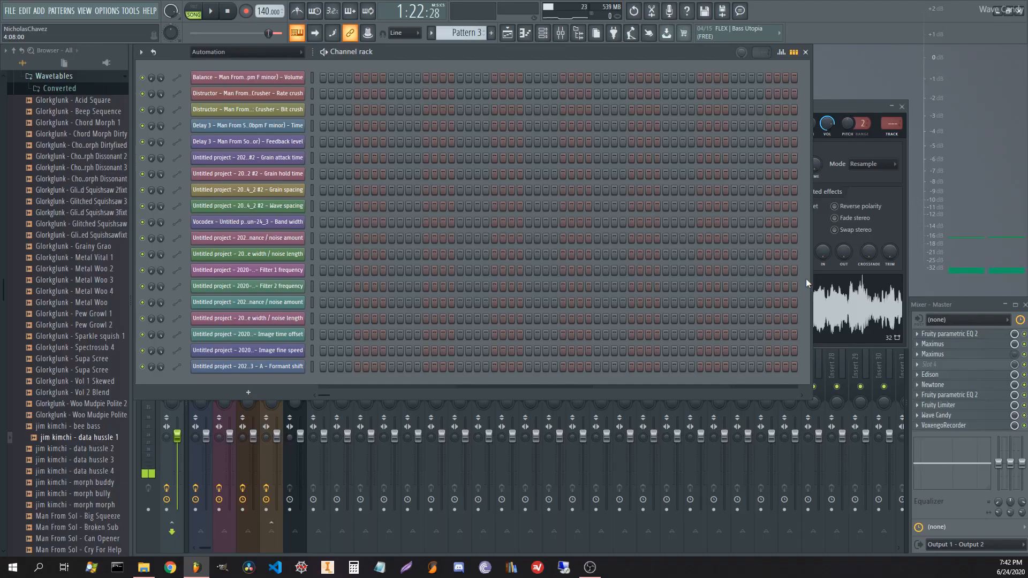
- Filter the channel rack to the Fuckery group and route the Harmor channel to mixer track 6
{"action": "left_click", "coordinate": [965, 298]}
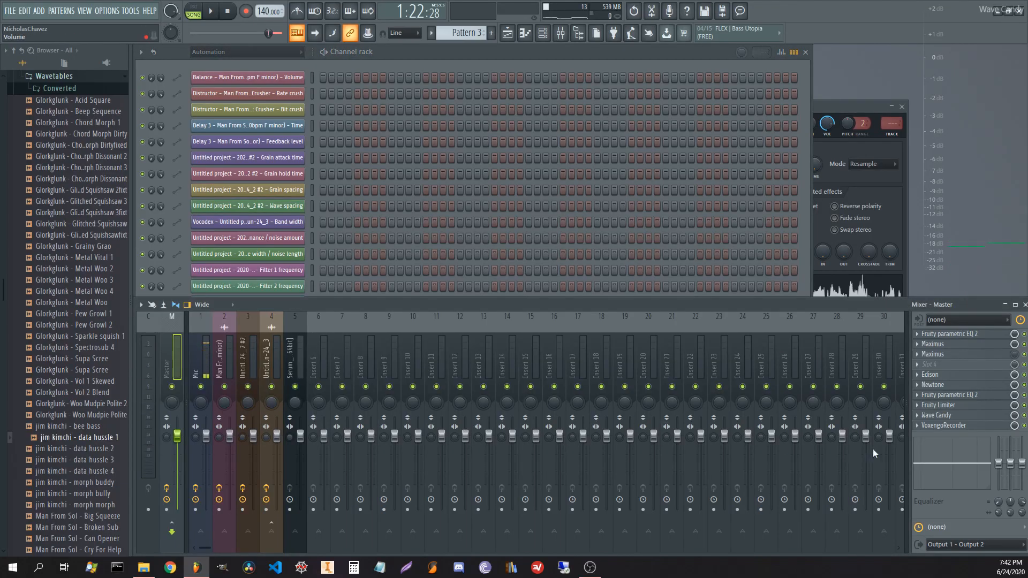
{"action": "left_click", "coordinate": [262, 52]}
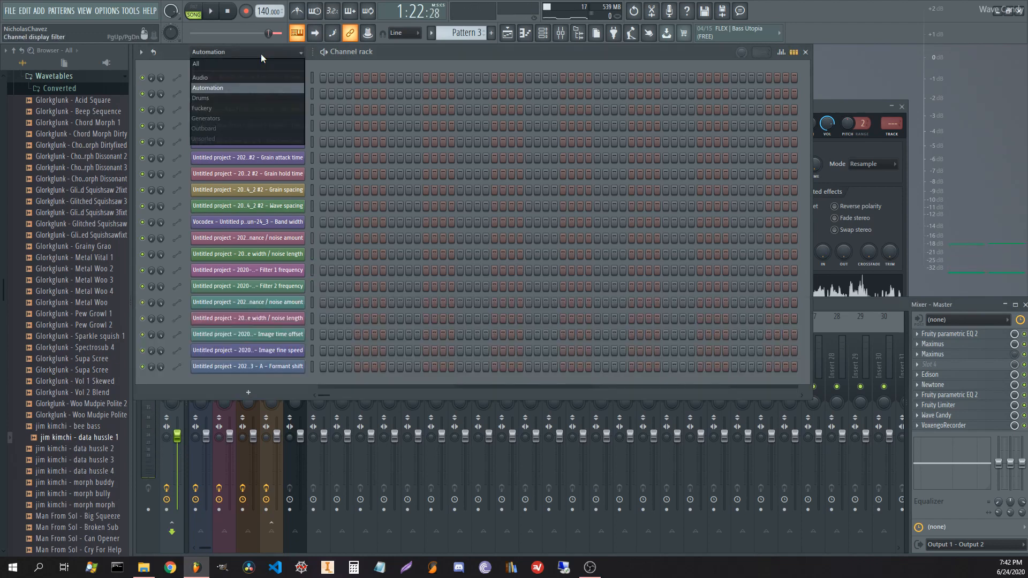
{"action": "left_click", "coordinate": [231, 118]}
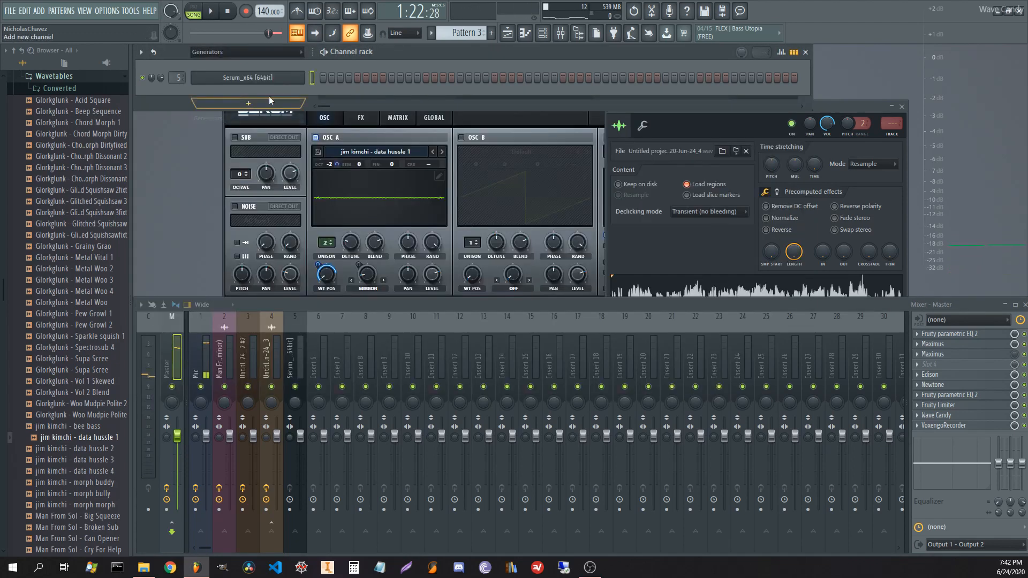
{"action": "left_click", "coordinate": [244, 52]}
{"action": "left_click", "coordinate": [227, 110]}
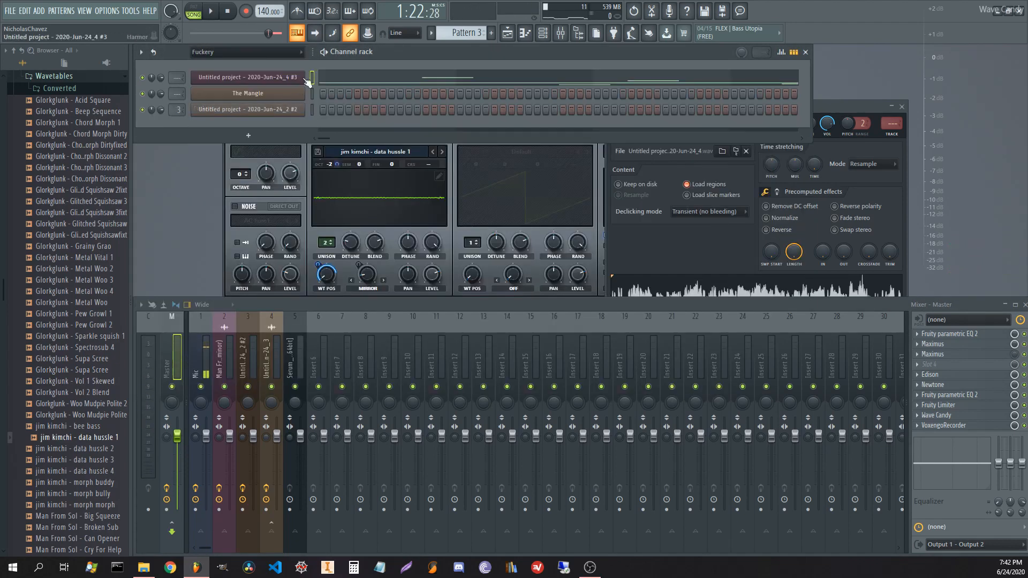
{"action": "left_click", "coordinate": [320, 350]}
{"action": "key", "text": "ctrl+l"}
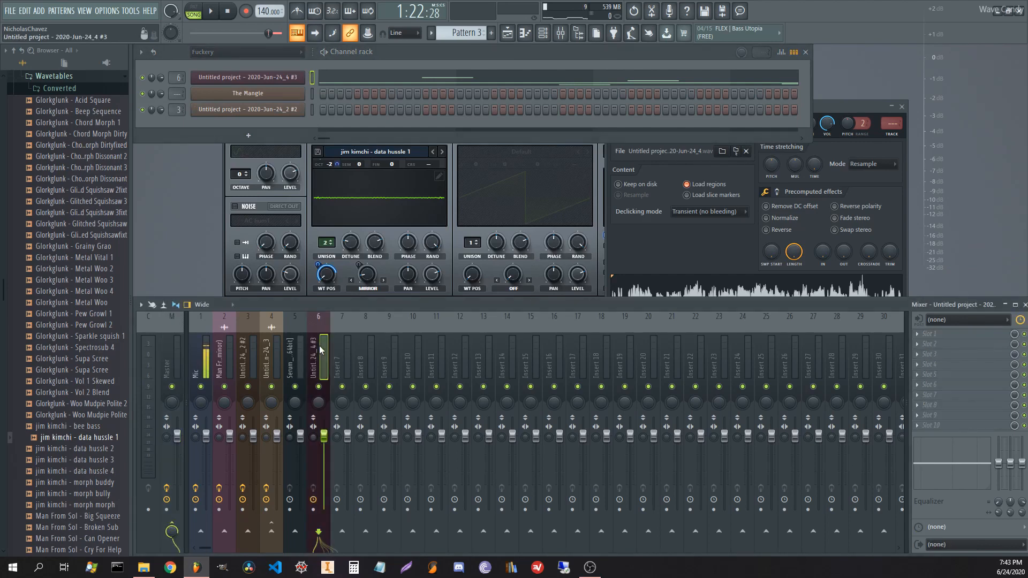
- Add Fruity WaveShaper and Fruity Limiter in compressor mode to mixer track 6, and audition the loop
{"action": "left_click", "coordinate": [949, 332]}
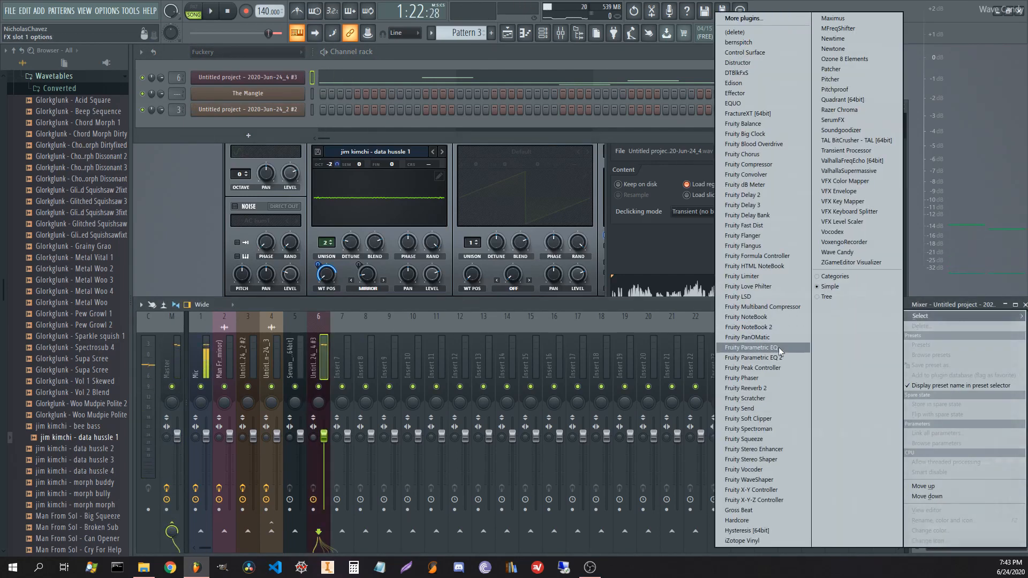
{"action": "left_click", "coordinate": [757, 480]}
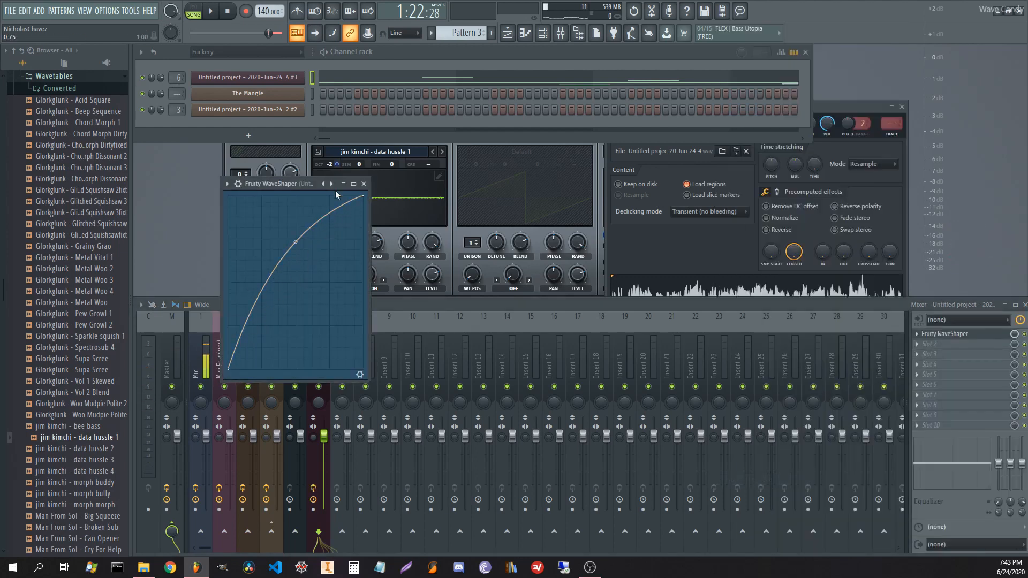
{"action": "left_click", "coordinate": [364, 184]}
{"action": "left_click", "coordinate": [959, 352]}
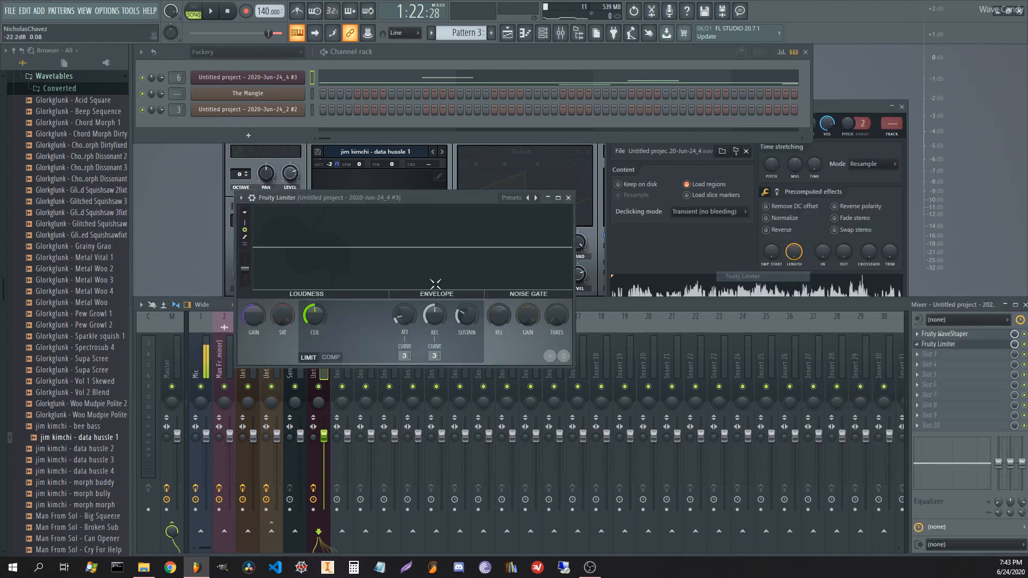
{"action": "left_click", "coordinate": [764, 277]}
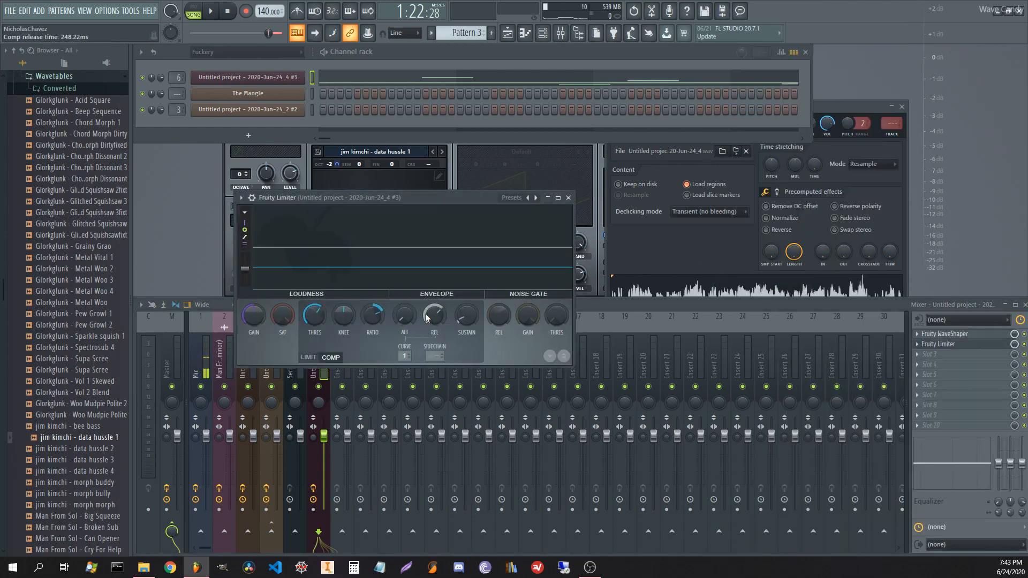
{"action": "key", "text": "space"}
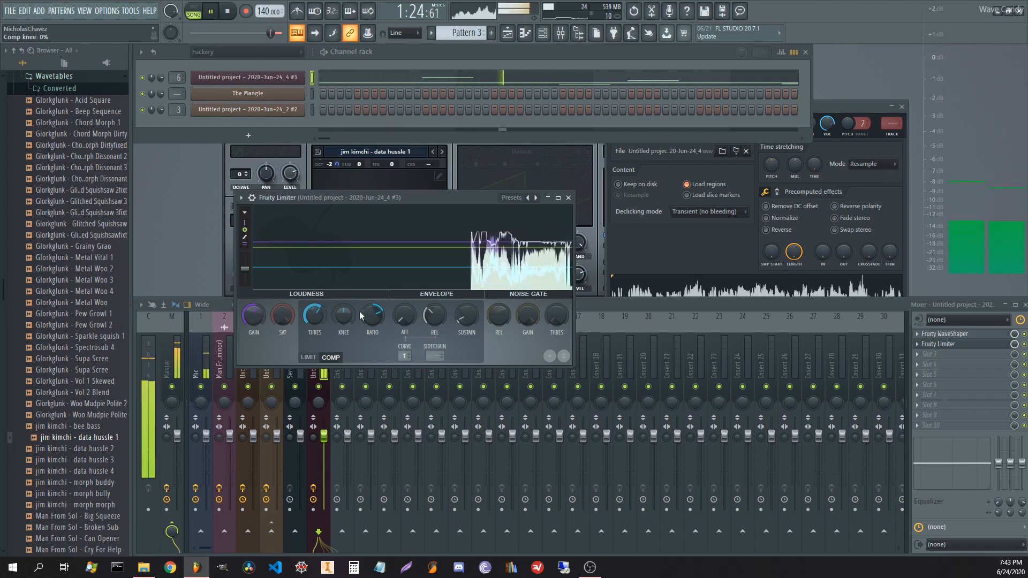
- Lower the midpoint of the Fruity WaveShaper curve for gentler distortion and close both effect windows
{"action": "left_click", "coordinate": [984, 334]}
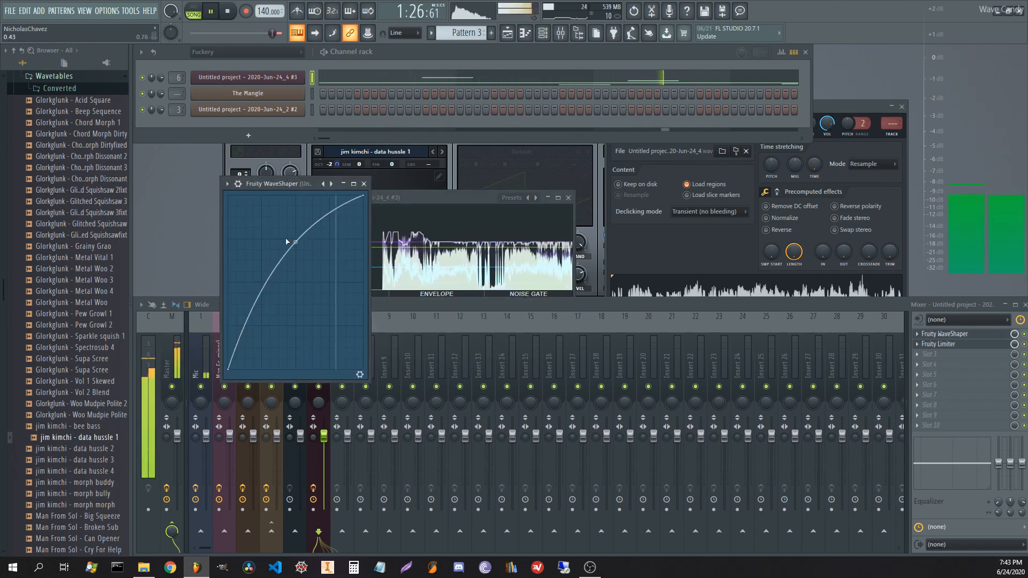
{"action": "left_click_drag", "start_coordinate": [296, 242], "coordinate": [296, 263]}
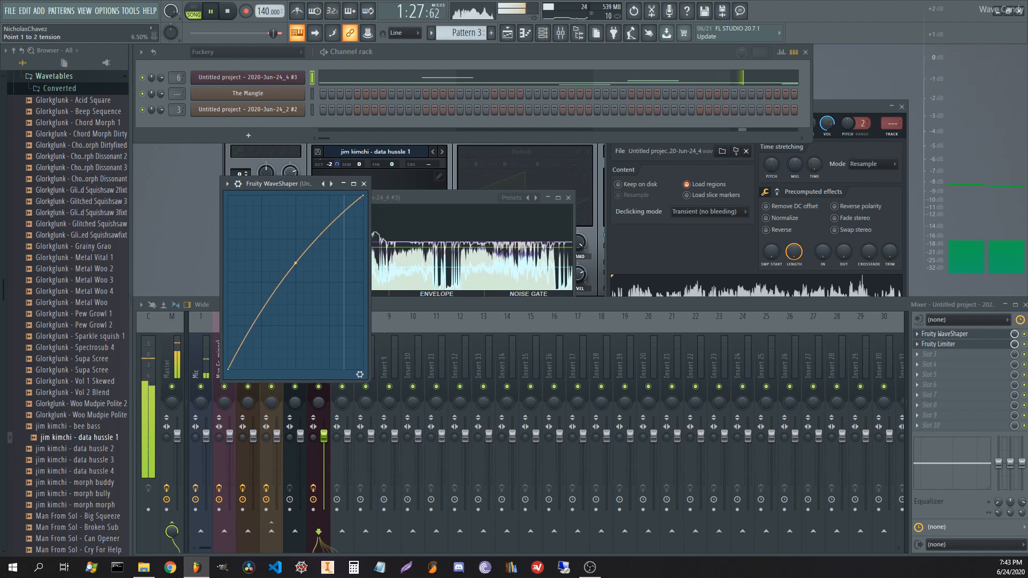
{"action": "left_click", "coordinate": [364, 184]}
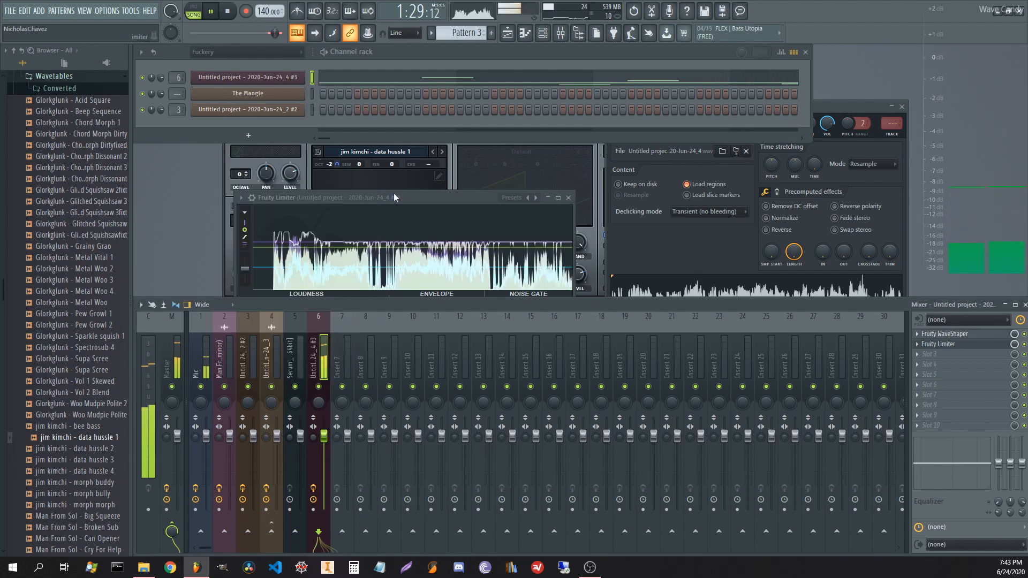
{"action": "left_click", "coordinate": [464, 197]}
{"action": "left_click", "coordinate": [568, 198]}
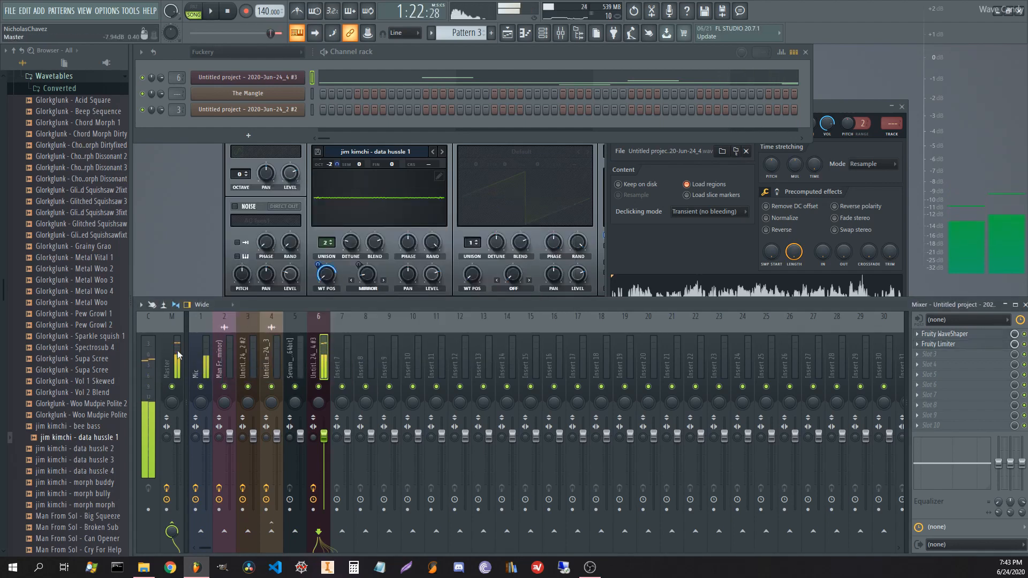
- Record a fresh pass of the loop into the Master track's Edison and delete the tail after 13.714 seconds
{"action": "left_click", "coordinate": [178, 351]}
{"action": "left_click", "coordinate": [935, 376]}
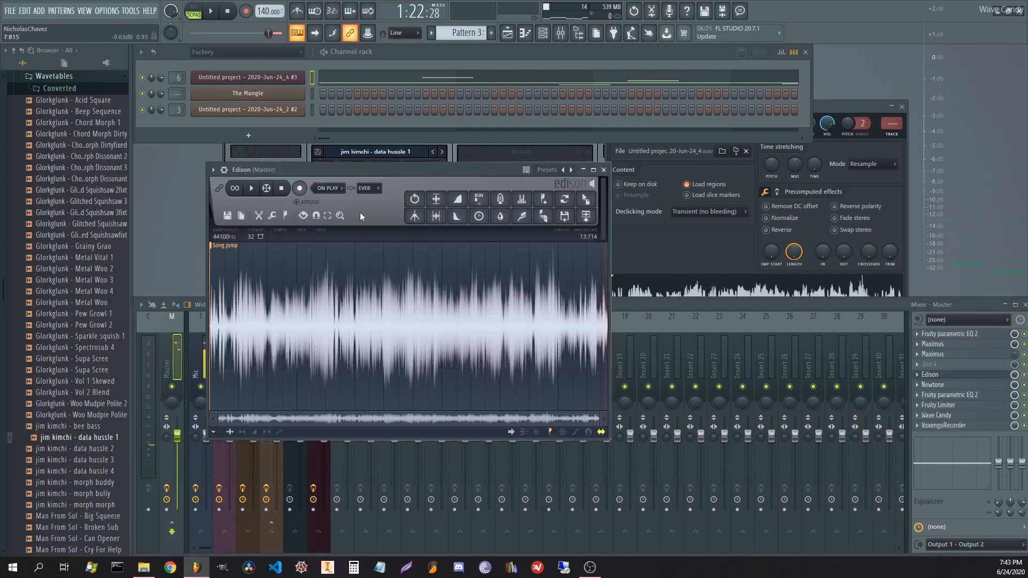
{"action": "key", "text": "ctrl+n"}
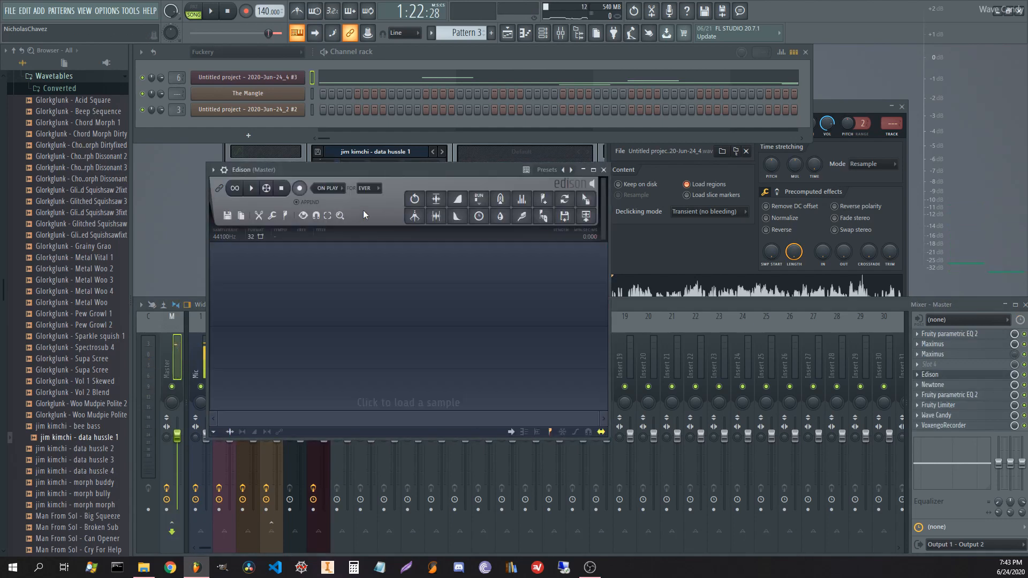
{"action": "left_click", "coordinate": [300, 189]}
{"action": "left_click", "coordinate": [211, 11]}
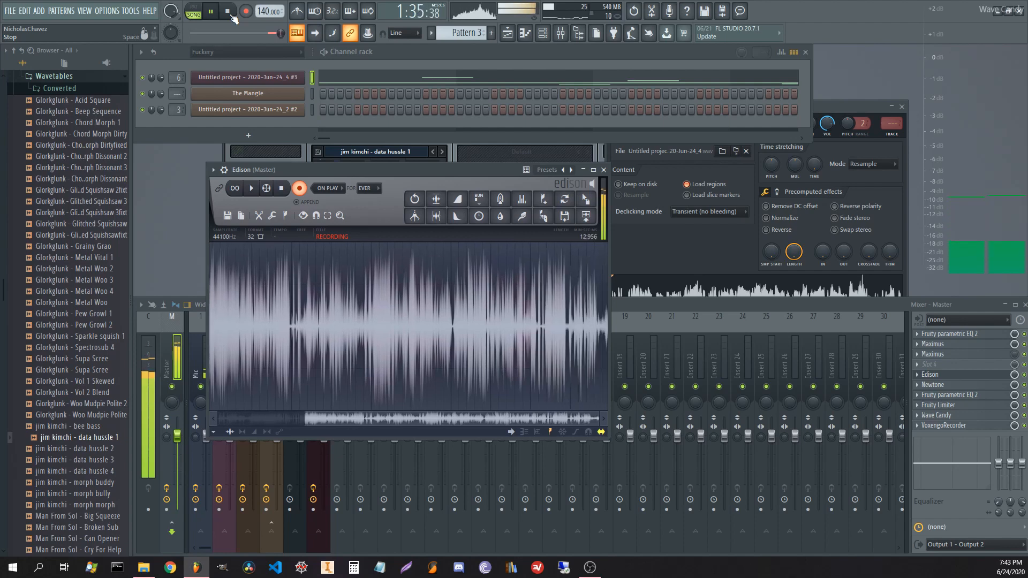
{"action": "left_click", "coordinate": [228, 12]}
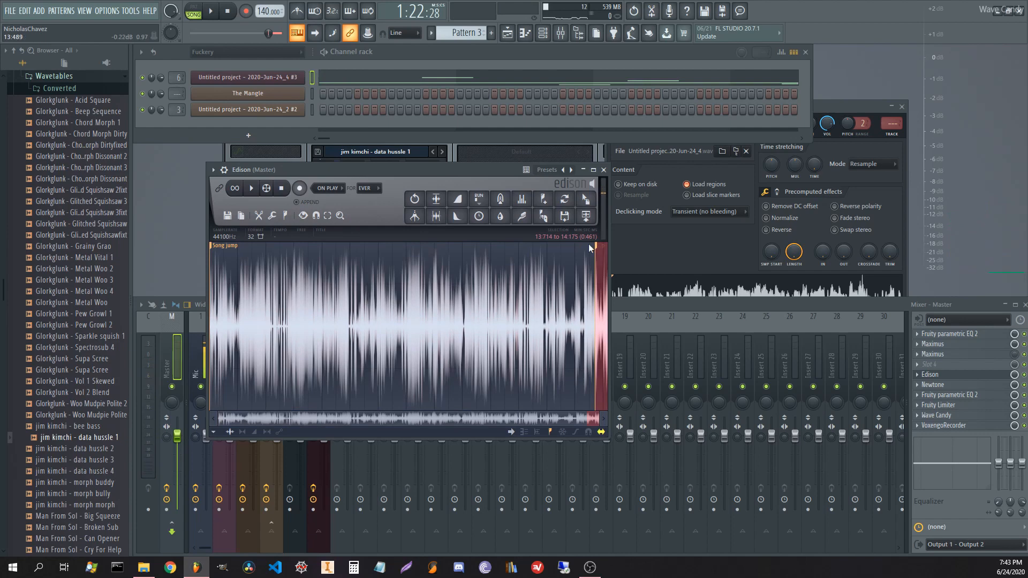
{"action": "key", "text": "Delete"}
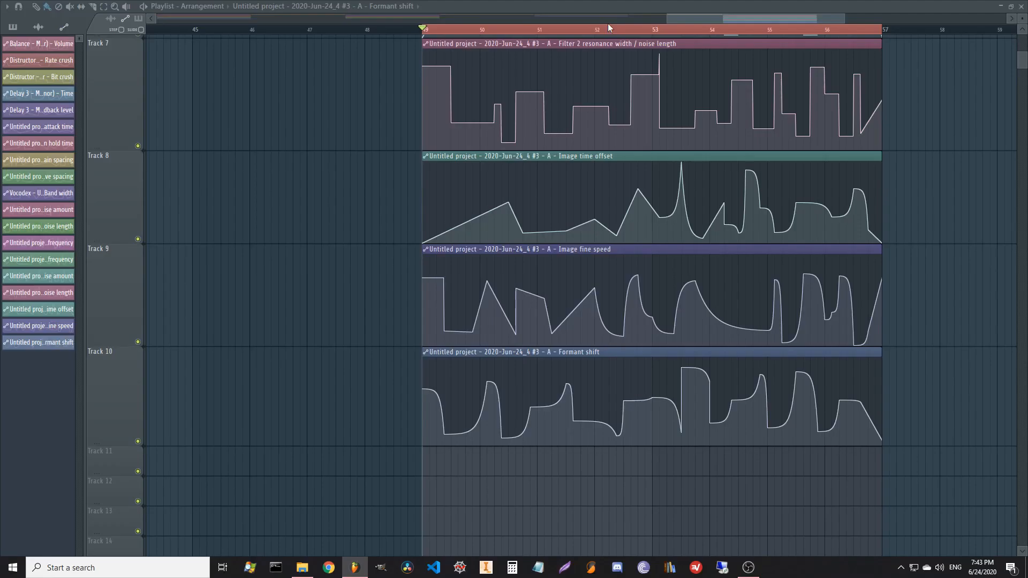
- Place the recorded Edison audio on Track 1 of the playlist at bar 57, directly after Pattern 3, and close Edison
{"action": "scroll", "coordinate": [608, 23], "scroll_direction": "down", "scroll_amount": 4}
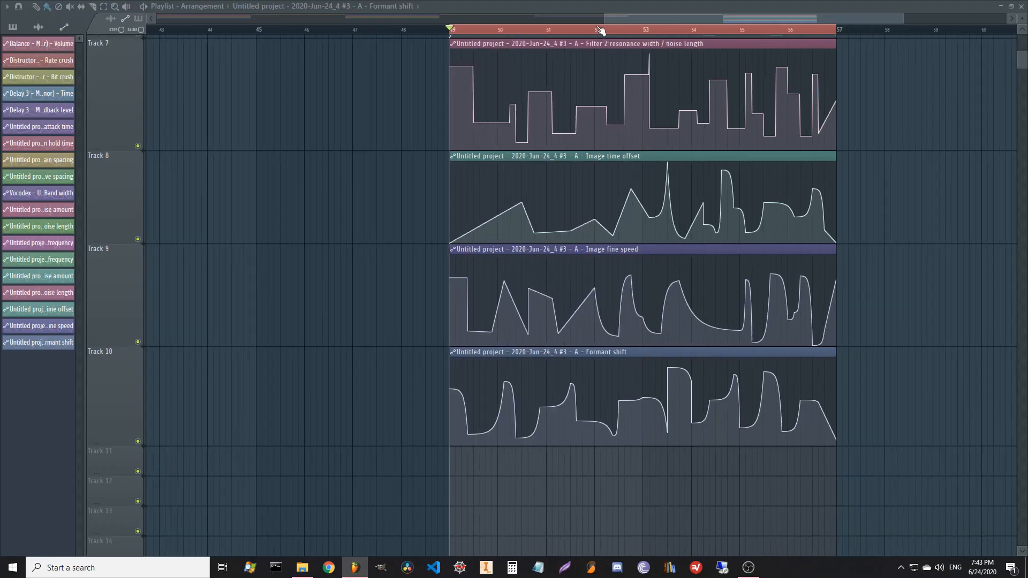
{"action": "scroll", "coordinate": [884, 32], "scroll_direction": "up", "scroll_amount": 4}
{"action": "scroll", "coordinate": [840, 131], "scroll_direction": "up", "scroll_amount": 6}
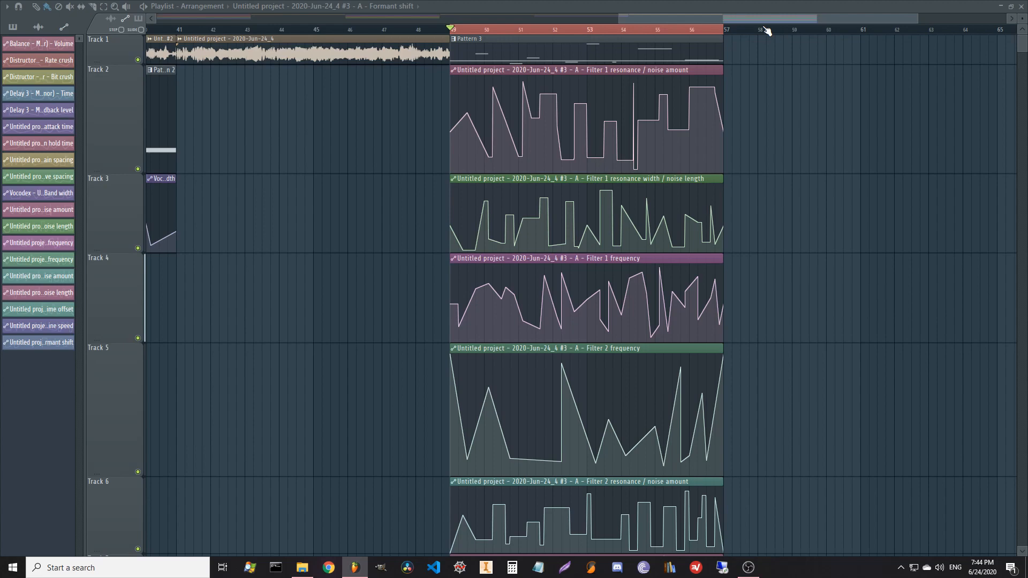
{"action": "scroll", "coordinate": [767, 30], "scroll_direction": "up", "scroll_amount": 4}
{"action": "scroll", "coordinate": [768, 30], "scroll_direction": "down", "scroll_amount": 2}
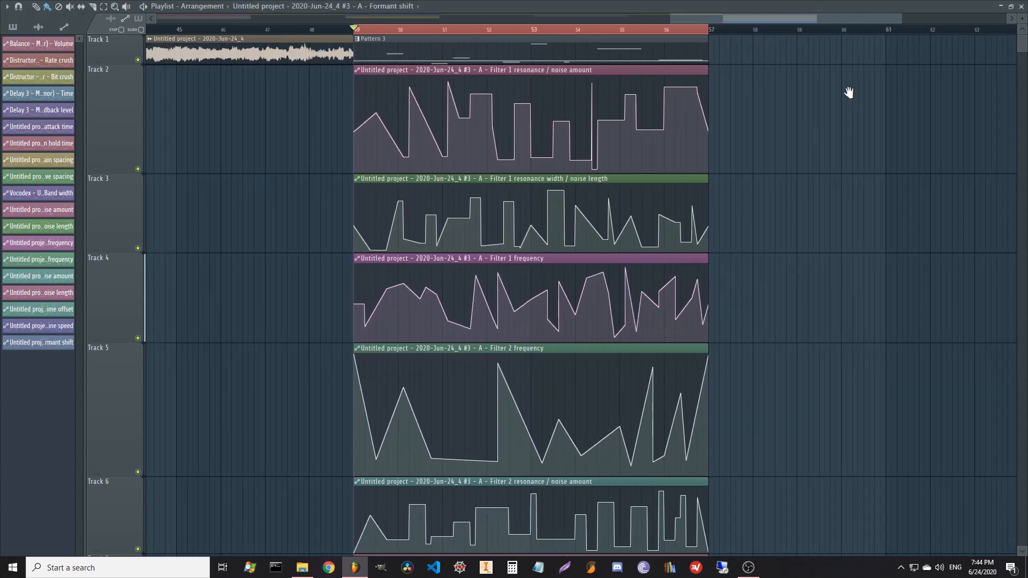
{"action": "left_click_drag", "start_coordinate": [849, 92], "coordinate": [765, 63]}
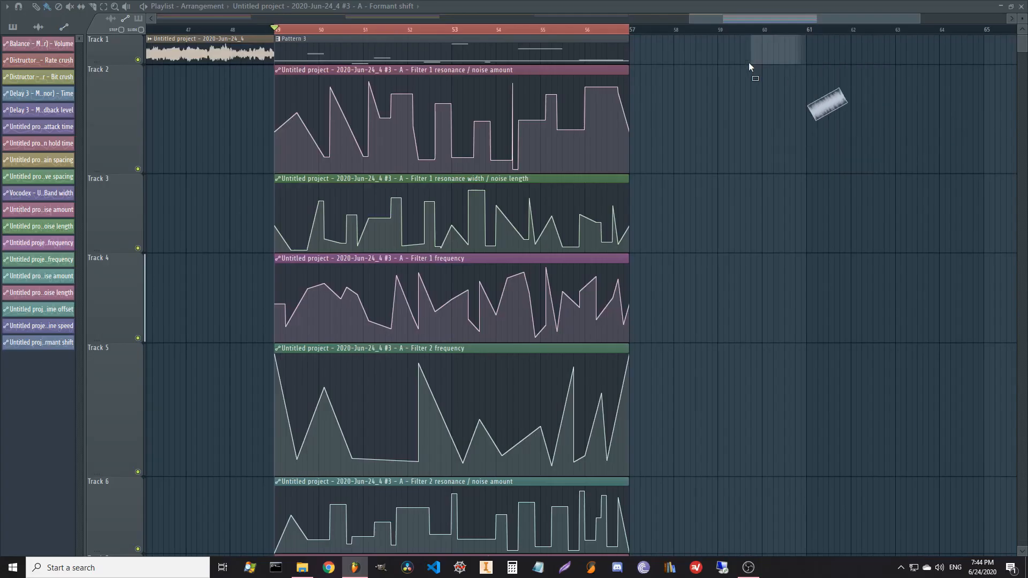
{"action": "left_click_drag", "start_coordinate": [748, 63], "coordinate": [622, 42]}
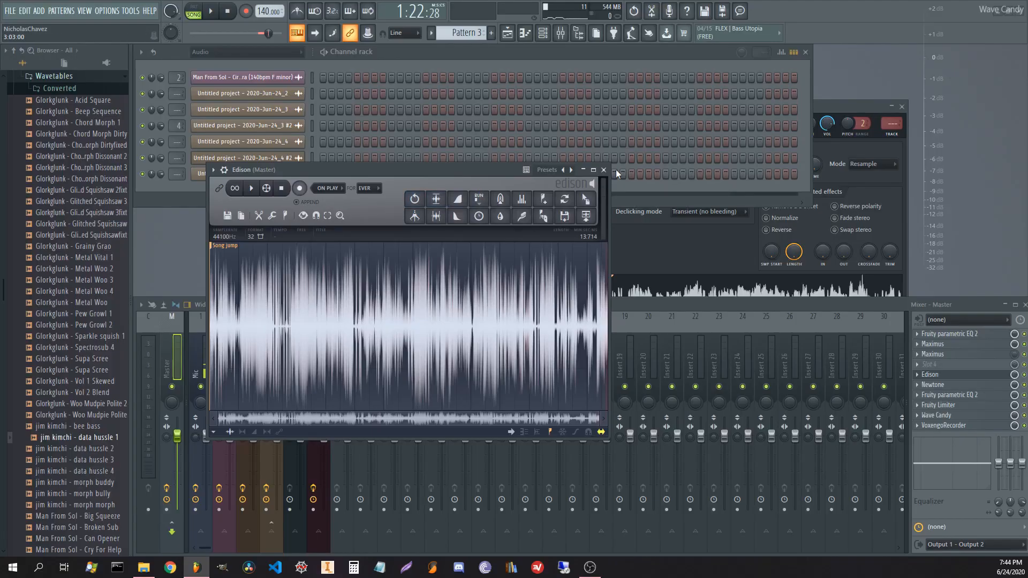
{"action": "left_click", "coordinate": [608, 168]}
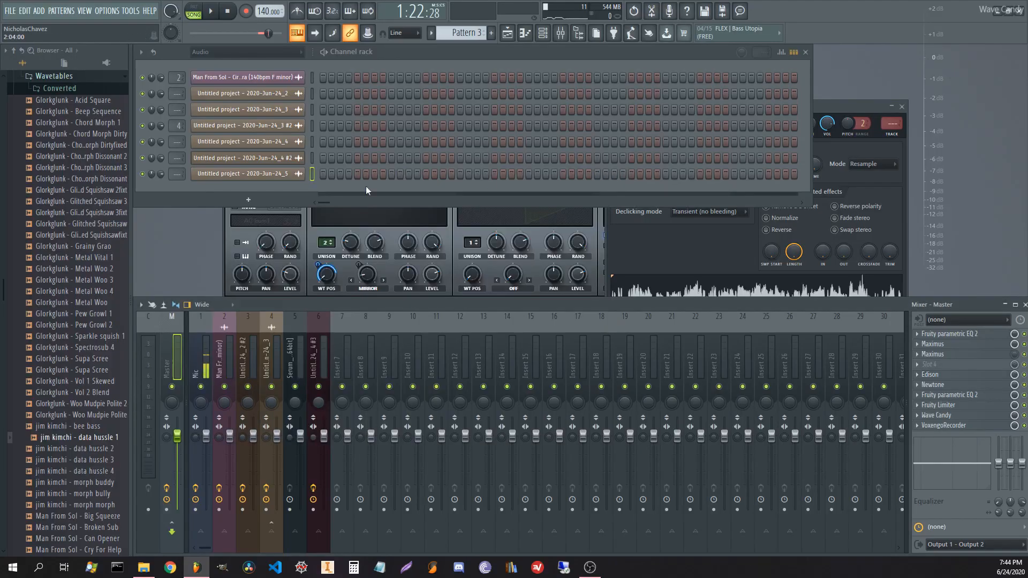
- Add a Fruity Granulizer channel to the Fuckery group and load the new Untitled project - 2020-Jun-24_5 audio into it
{"action": "left_click", "coordinate": [285, 178]}
{"action": "left_click", "coordinate": [215, 54]}
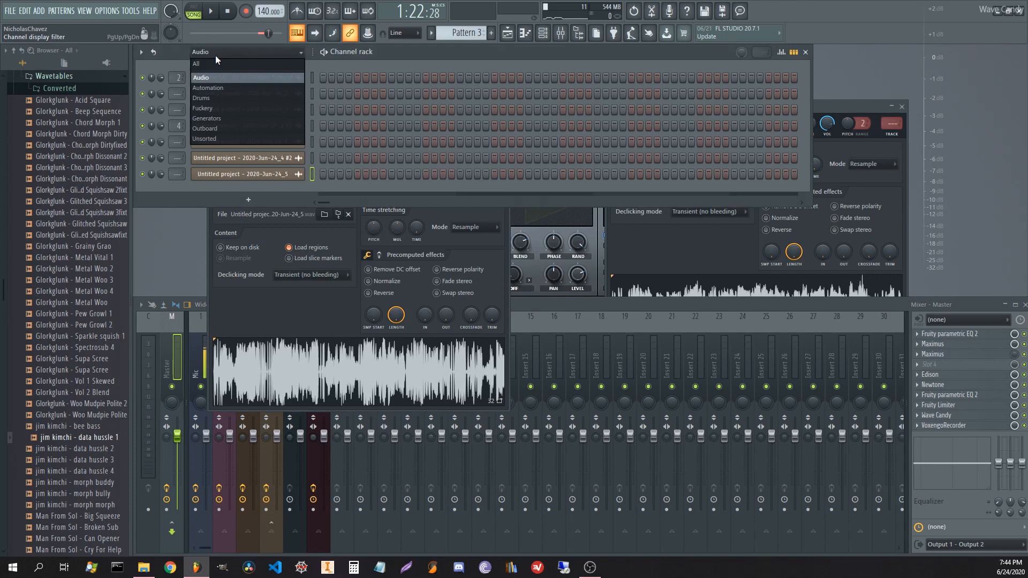
{"action": "left_click", "coordinate": [217, 110]}
{"action": "left_click", "coordinate": [248, 127]}
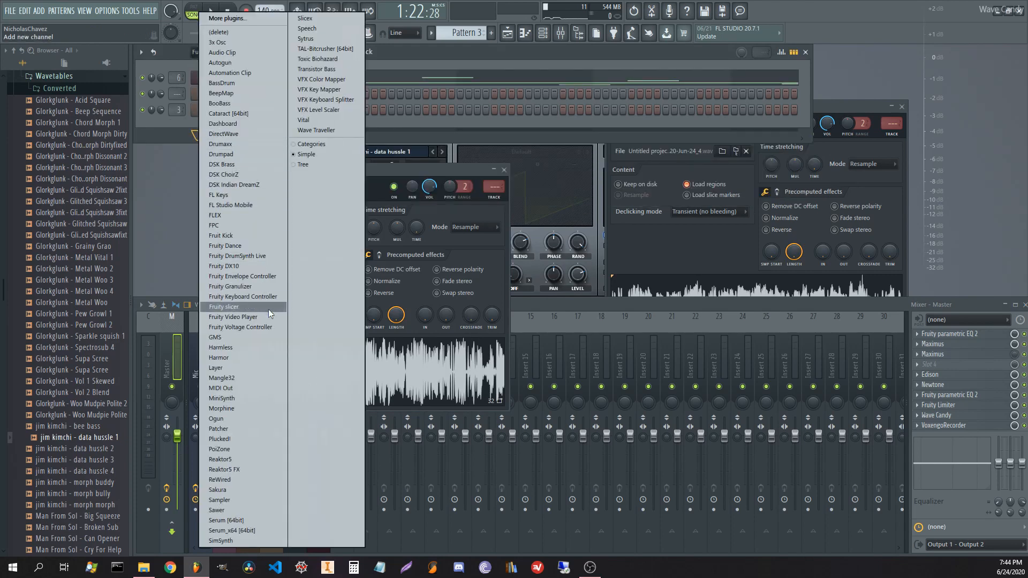
{"action": "left_click", "coordinate": [266, 287]}
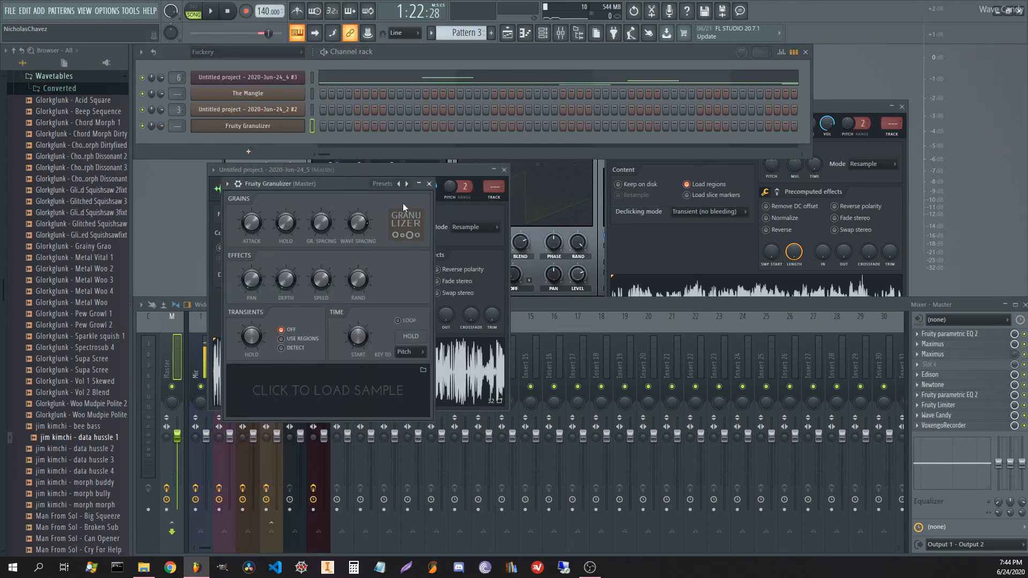
{"action": "left_click_drag", "start_coordinate": [455, 364], "coordinate": [325, 375]}
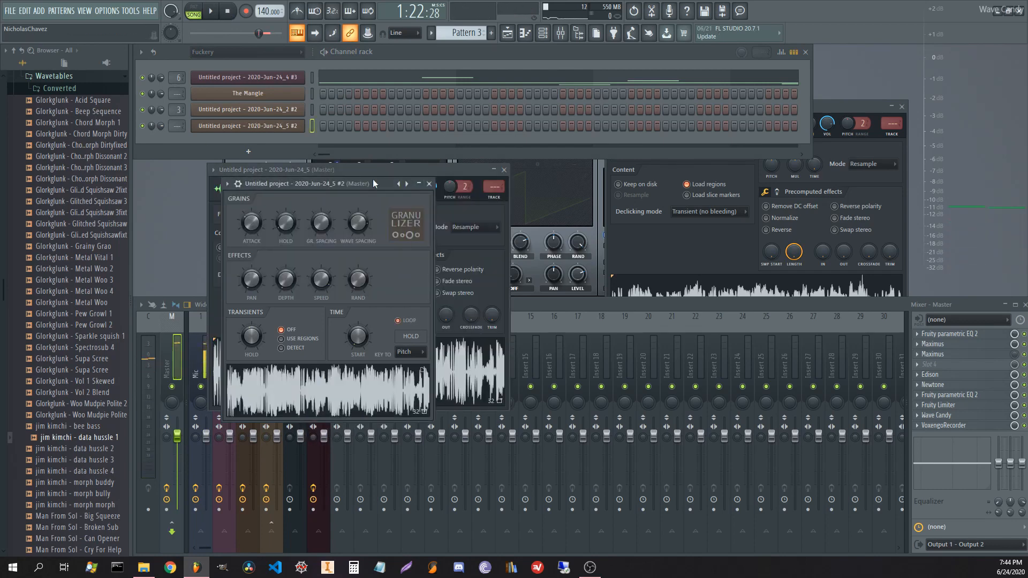
- Create Pattern 4 and place it on Track 1 at bar 65, with the playback selection starting there
{"action": "left_click", "coordinate": [492, 35]}
{"action": "key", "text": "Return"}
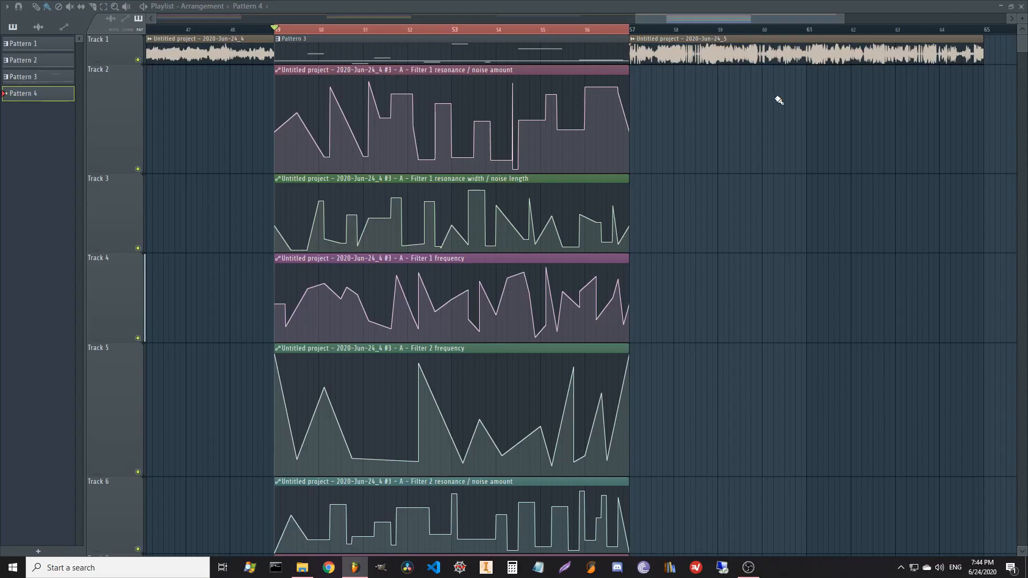
{"action": "left_click_drag", "start_coordinate": [779, 99], "coordinate": [613, 106]}
{"action": "mouse_move", "coordinate": [691, 101]}
{"action": "left_mouse_down"}
{"action": "mouse_move", "coordinate": [682, 96]}
{"action": "mouse_move", "coordinate": [692, 40]}
{"action": "mouse_move", "coordinate": [1007, 59]}
{"action": "mouse_move", "coordinate": [918, 69]}
{"action": "mouse_move", "coordinate": [928, 66]}
{"action": "left_mouse_up"}
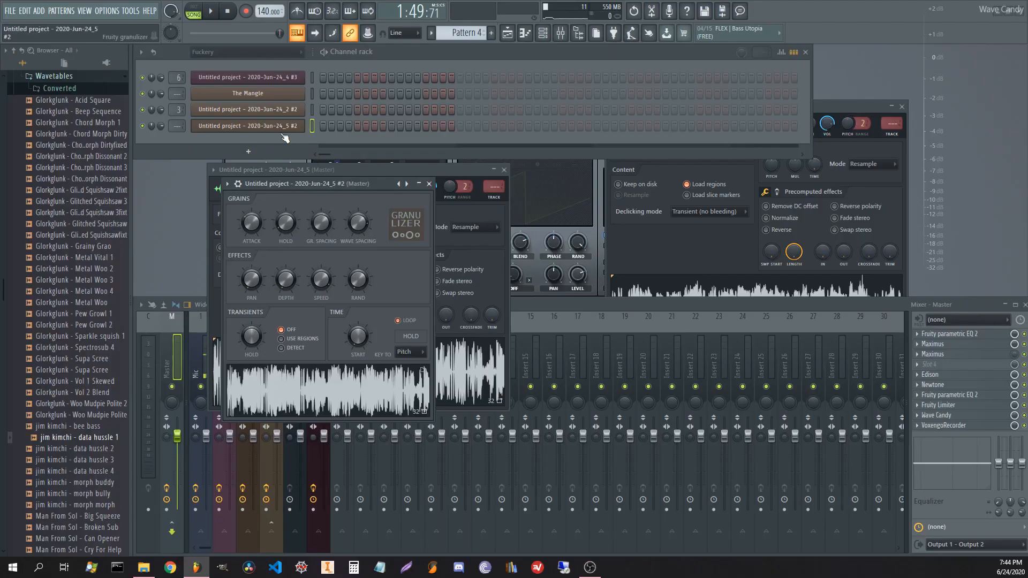
- Add a C5 note for the Granulizer channel in the piano roll and extend it to eight bars
{"action": "right_click", "coordinate": [332, 127]}
{"action": "left_click", "coordinate": [333, 127]}
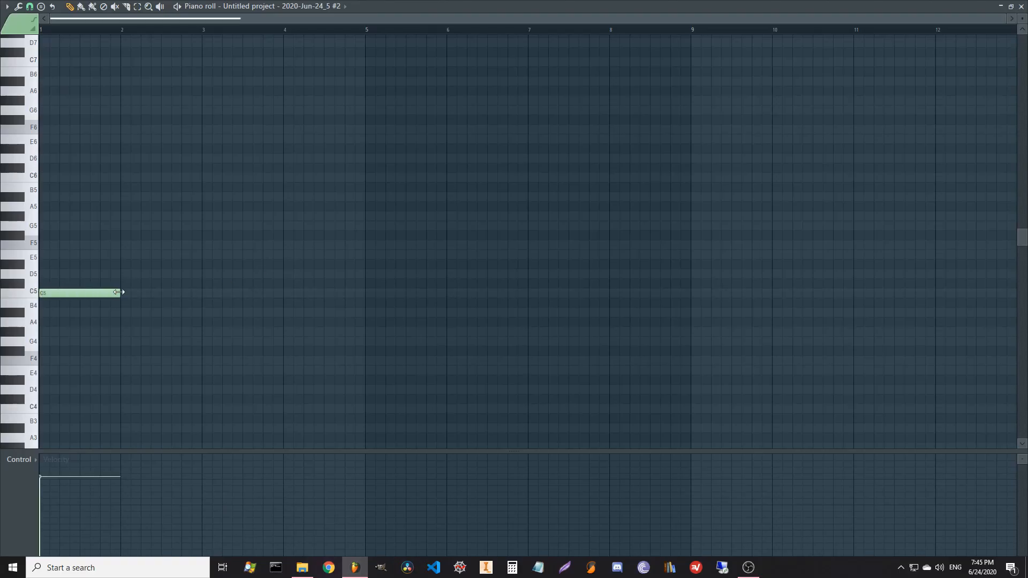
{"action": "left_click_drag", "start_coordinate": [119, 292], "coordinate": [787, 288]}
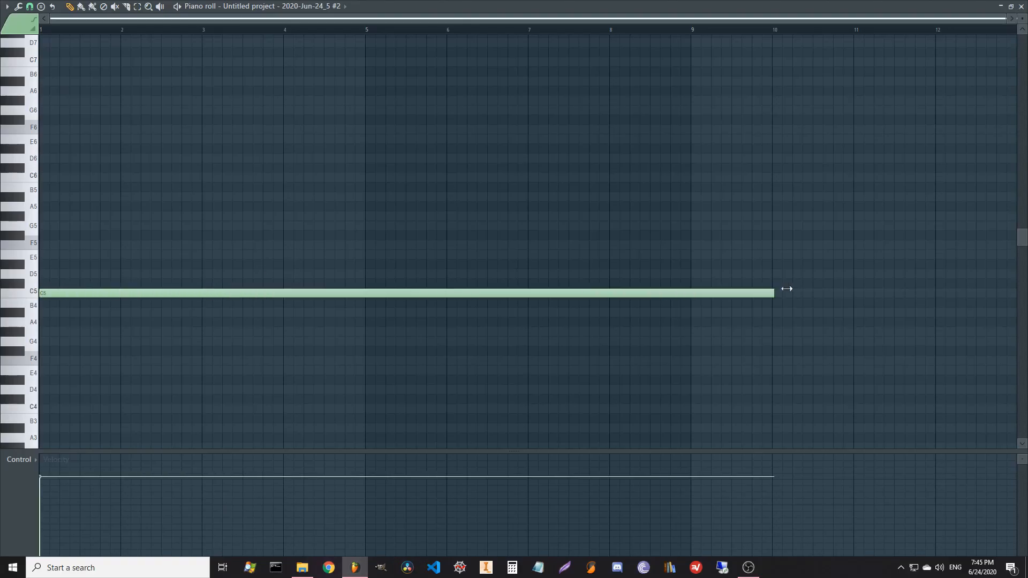
- Add a C6 note in bar 2, shorten it to 0:04:00 and turn it into a slide note
{"action": "left_click", "coordinate": [177, 178]}
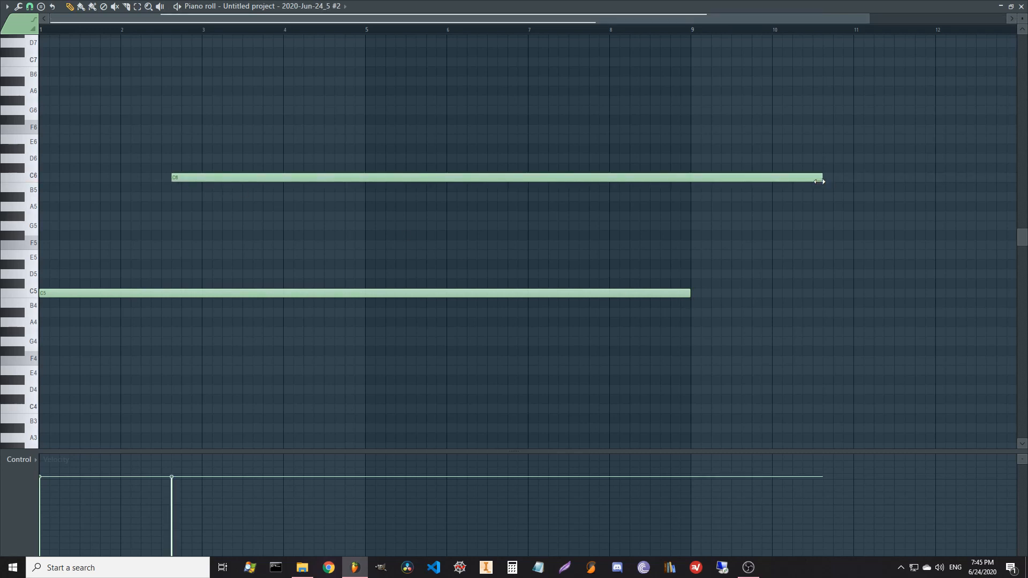
{"action": "left_click_drag", "start_coordinate": [819, 181], "coordinate": [258, 143]}
{"action": "double_click", "coordinate": [177, 179]}
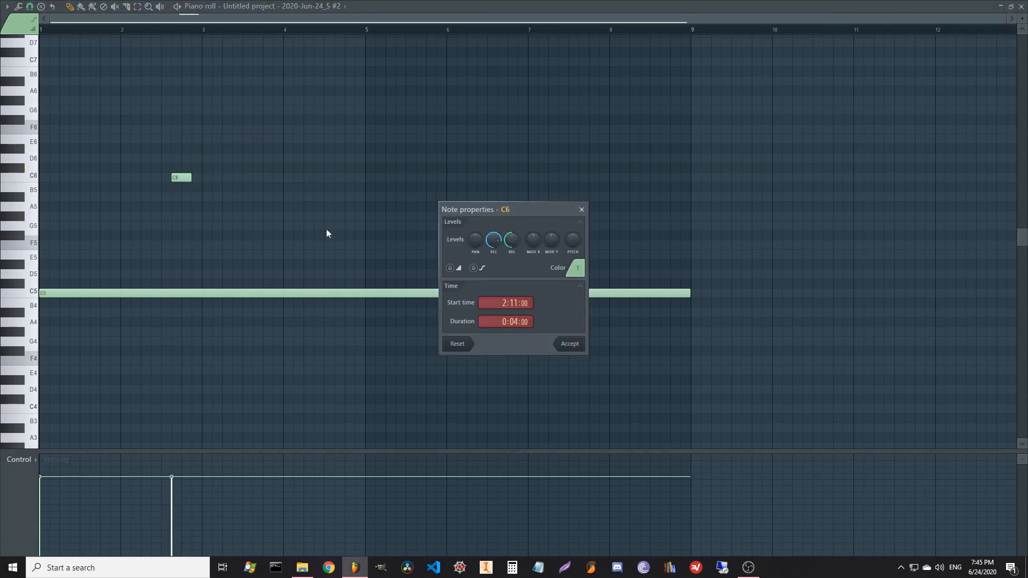
{"action": "left_click", "coordinate": [570, 344]}
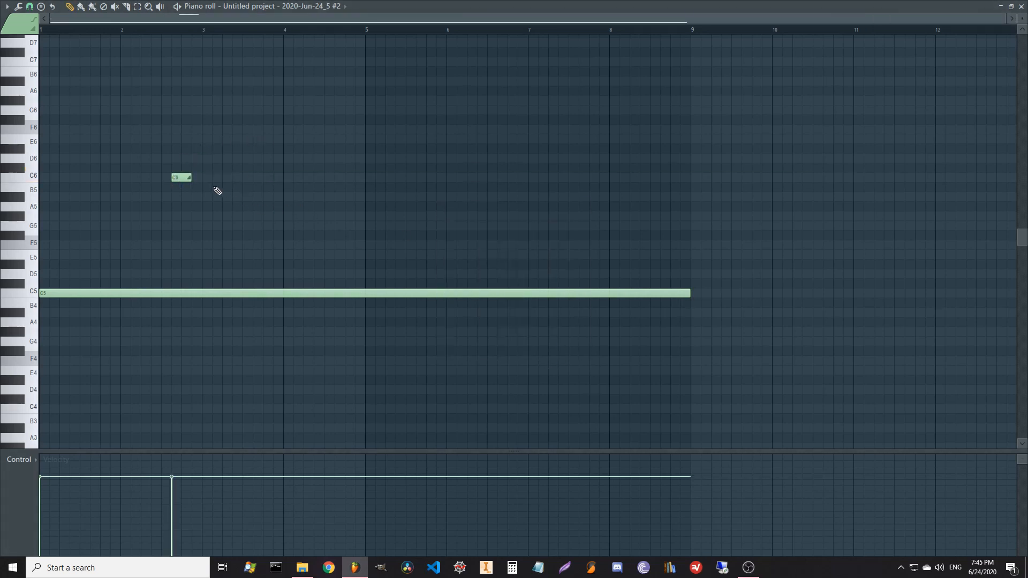
- Scatter more short slide notes between D#4 and D7 across the eight bars around the long C5 note, and audition the loop
{"action": "left_click", "coordinate": [218, 348]}
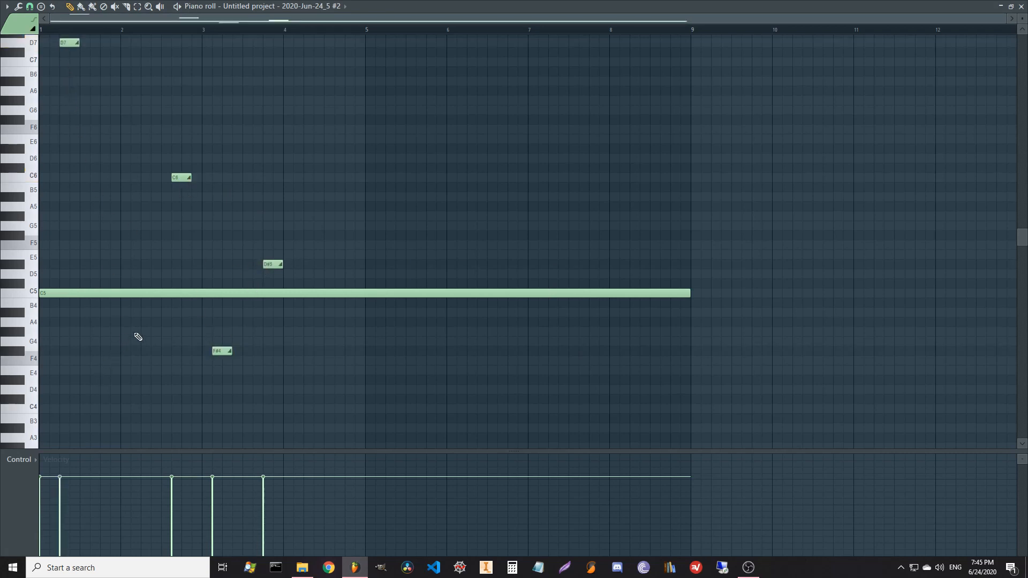
{"action": "key", "text": "space"}
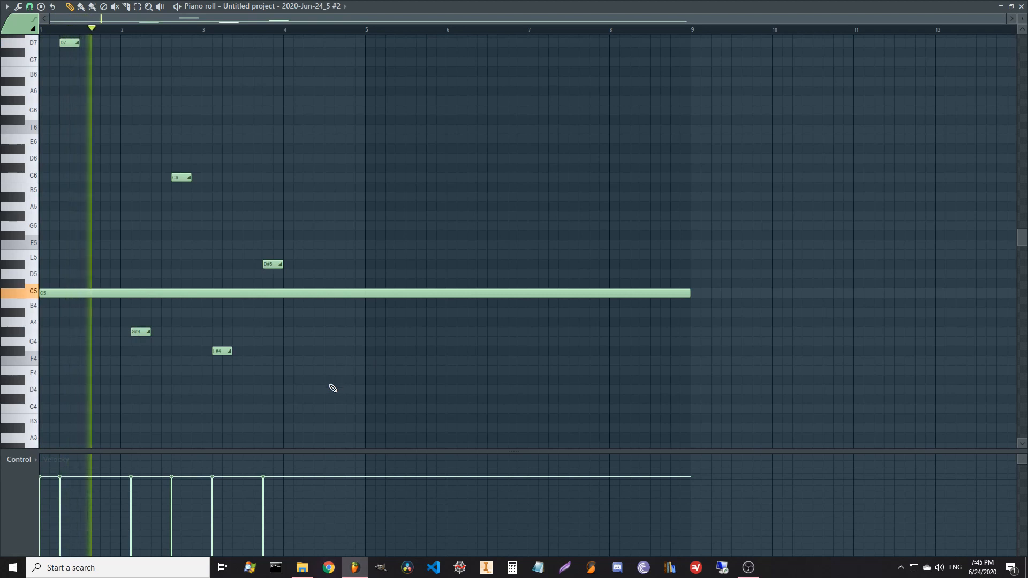
{"action": "left_click", "coordinate": [331, 380]}
{"action": "left_click", "coordinate": [413, 91]}
{"action": "left_click", "coordinate": [453, 197]}
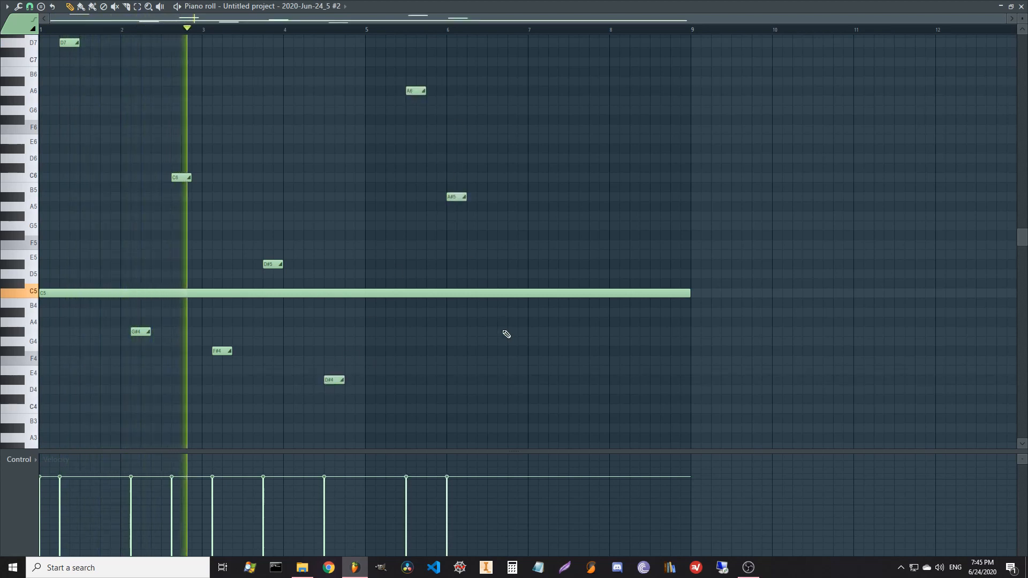
{"action": "left_click", "coordinate": [514, 332]}
{"action": "left_click", "coordinate": [587, 130]}
{"action": "left_click", "coordinate": [637, 226]}
{"action": "left_click", "coordinate": [678, 264]}
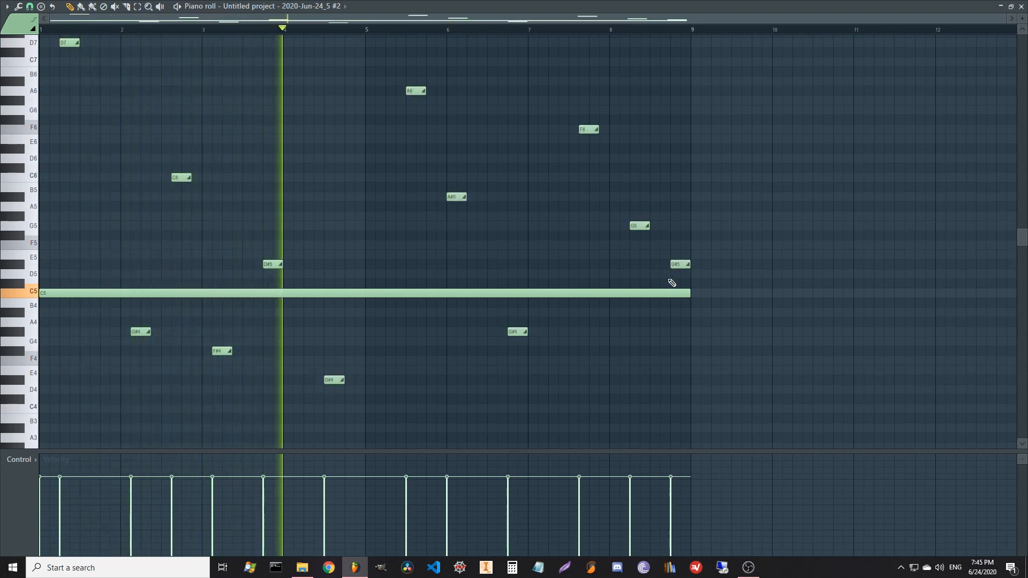
{"action": "left_click", "coordinate": [601, 438]}
{"action": "left_click_drag", "start_coordinate": [605, 439], "coordinate": [616, 438]}
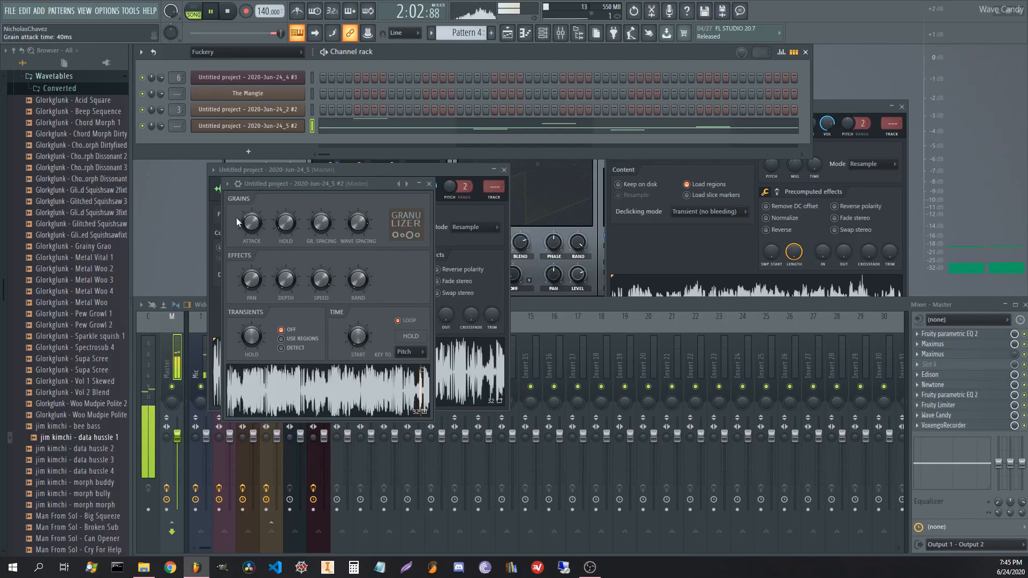
- Create automation clips for the Granulizer's grain attack, grain hold, grain spacing and wave spacing, and stop playback
{"action": "right_click", "coordinate": [236, 217]}
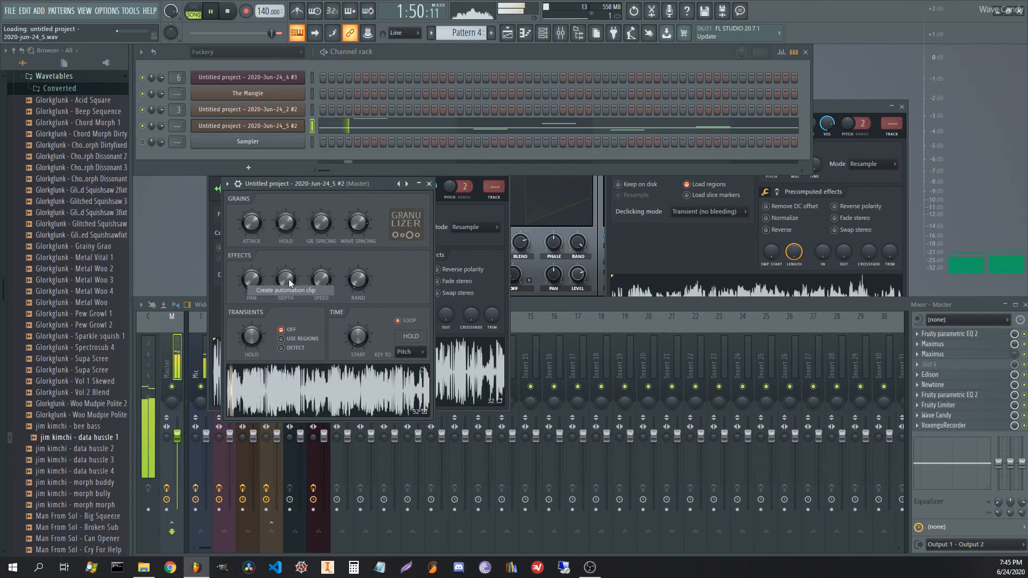
{"action": "right_click", "coordinate": [286, 229]}
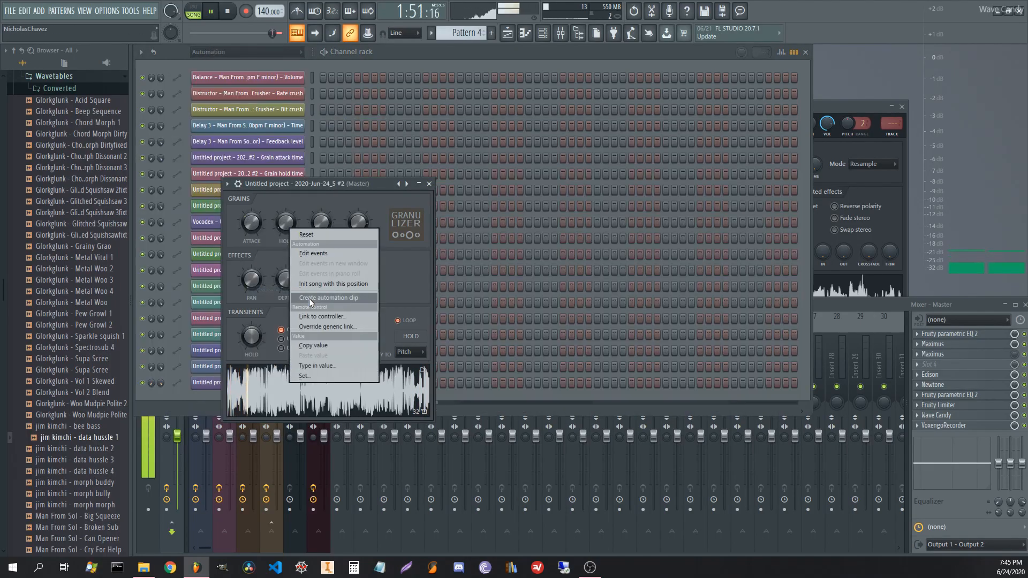
{"action": "left_click", "coordinate": [310, 298]}
{"action": "right_click", "coordinate": [325, 219]}
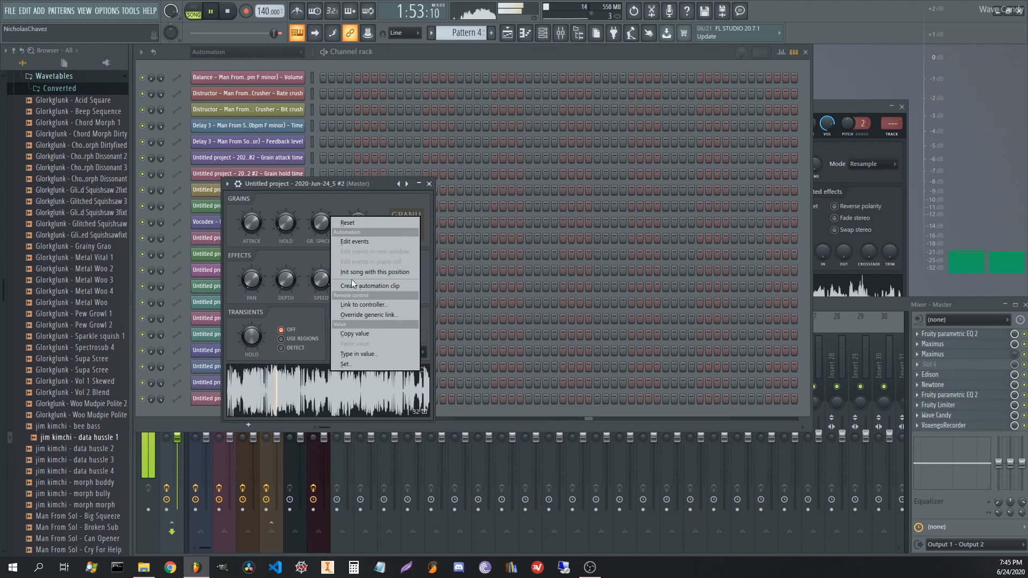
{"action": "left_click", "coordinate": [352, 284]}
{"action": "right_click", "coordinate": [355, 232]}
{"action": "left_click", "coordinate": [363, 284]}
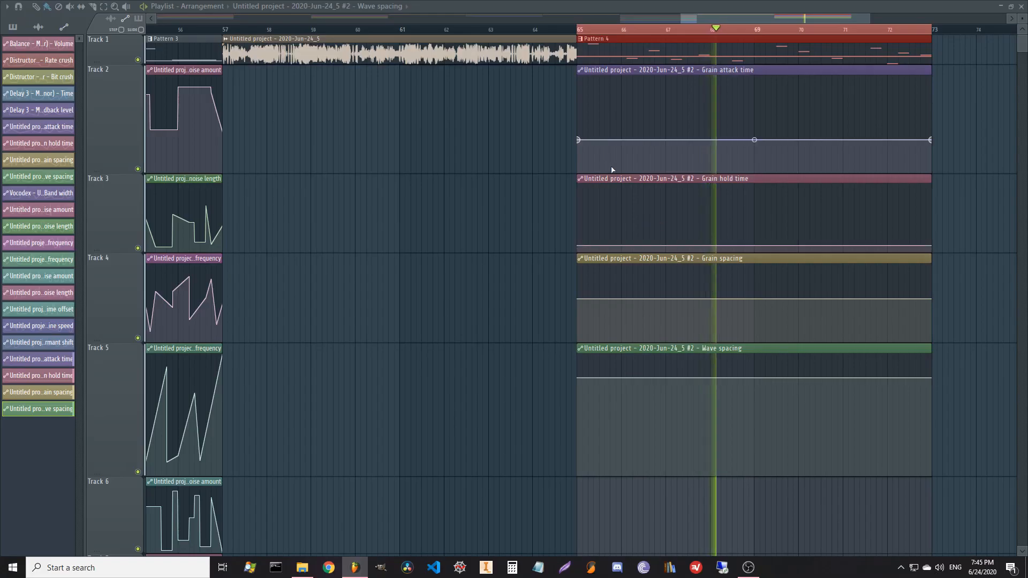
{"action": "key", "text": "space"}
- Raise the start of the Grain spacing automation and add a curved dip through bar 65 that rises again at bar 66
{"action": "left_click", "coordinate": [579, 298]}
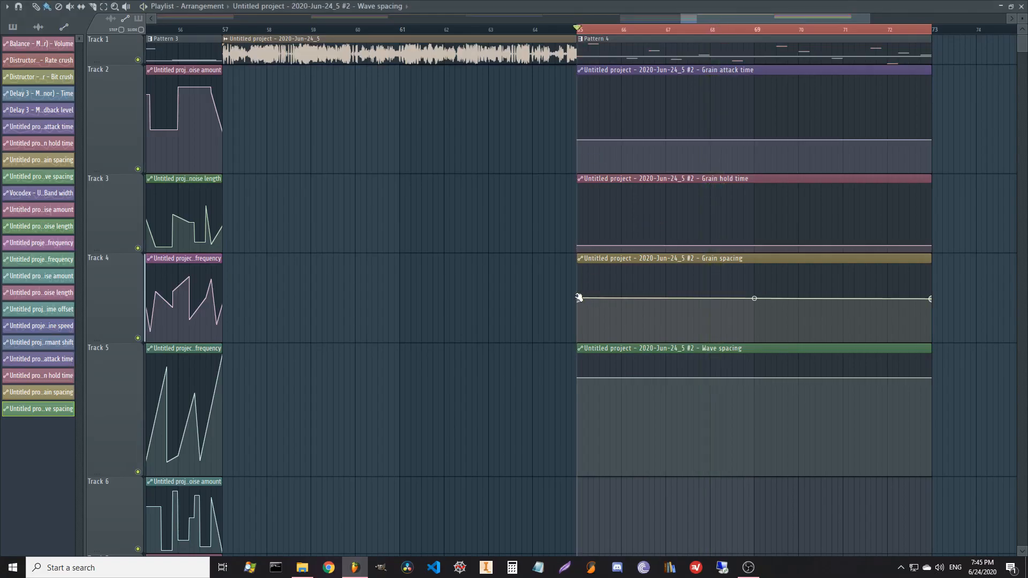
{"action": "right_click", "coordinate": [589, 337]}
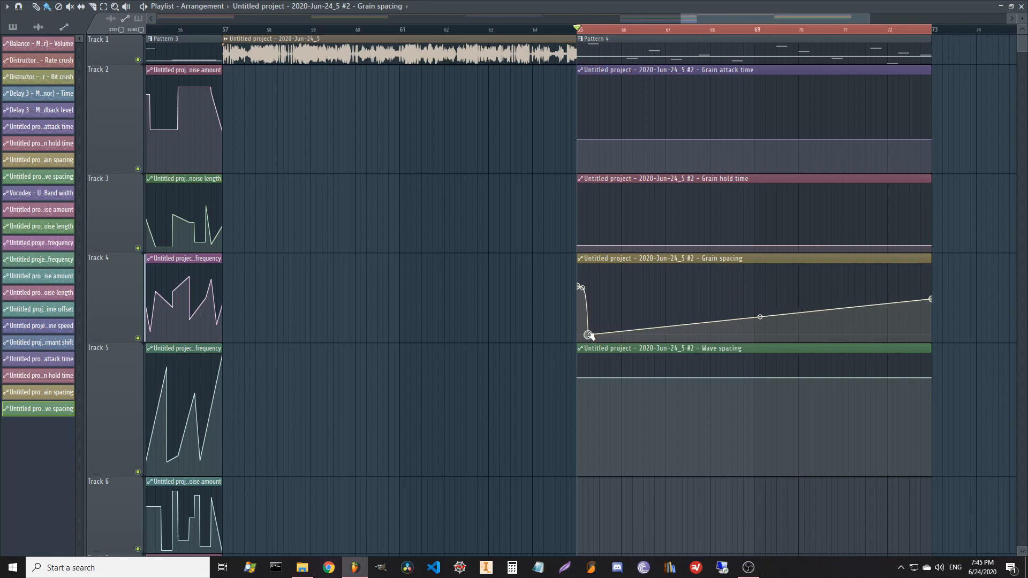
{"action": "right_click", "coordinate": [621, 316]}
- Shape the Wave spacing automation from bar 65 to mid-bar 66 with a deep dip, a peak and a stepped descent
{"action": "right_click", "coordinate": [589, 439]}
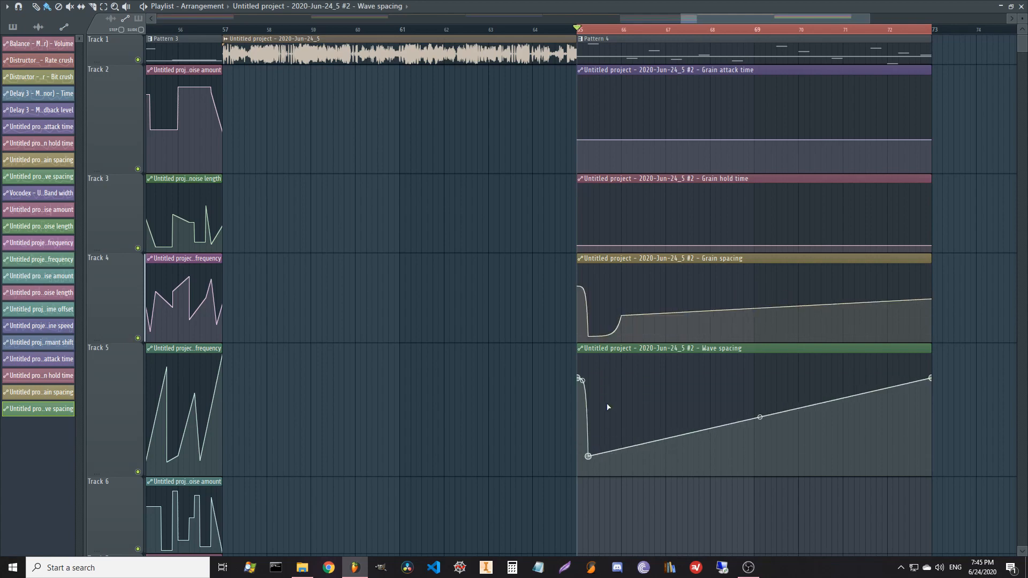
{"action": "right_click", "coordinate": [610, 375]}
{"action": "key", "text": "space"}
{"action": "right_click", "coordinate": [621, 405]}
{"action": "right_click", "coordinate": [643, 431]}
- Continue the Grain spacing automation from bar 66 to bar 68 with a series of curved peaks and dips
{"action": "right_click", "coordinate": [633, 336]}
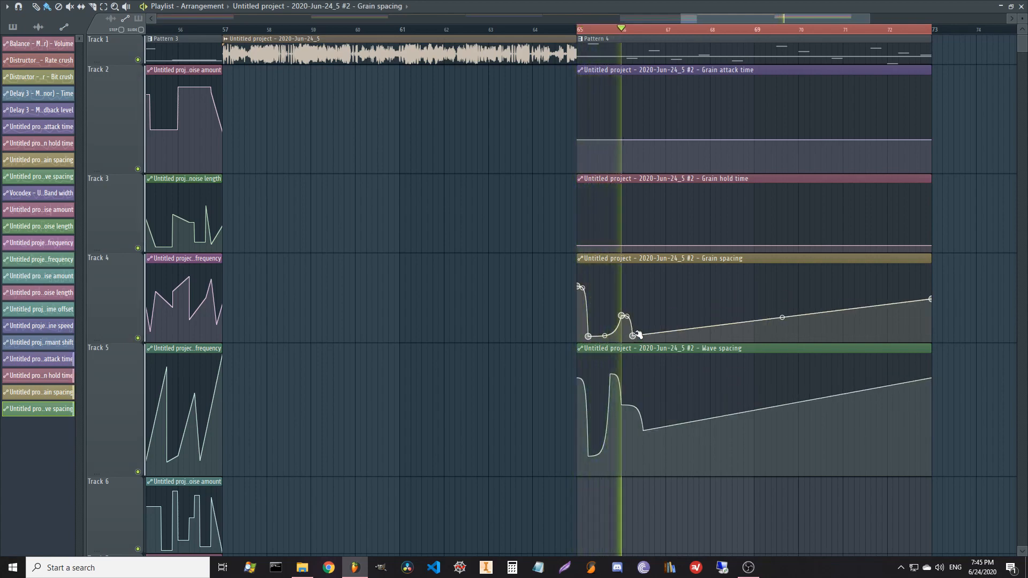
{"action": "right_click", "coordinate": [662, 311]}
{"action": "right_click", "coordinate": [666, 327]}
{"action": "right_click", "coordinate": [682, 326]}
{"action": "right_click", "coordinate": [705, 305]}
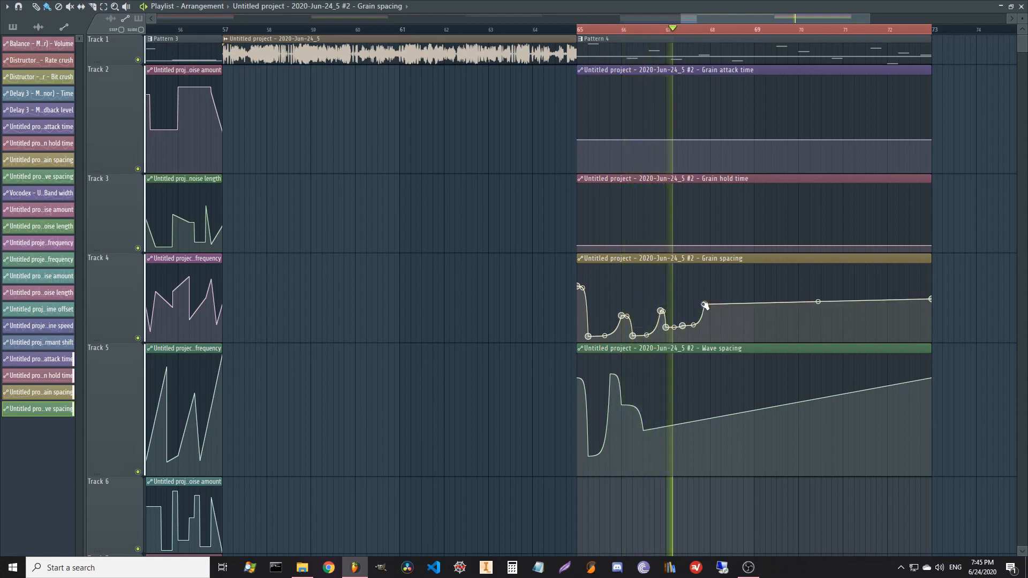
{"action": "right_click", "coordinate": [688, 303]}
{"action": "right_click", "coordinate": [710, 329]}
{"action": "right_click", "coordinate": [699, 333]}
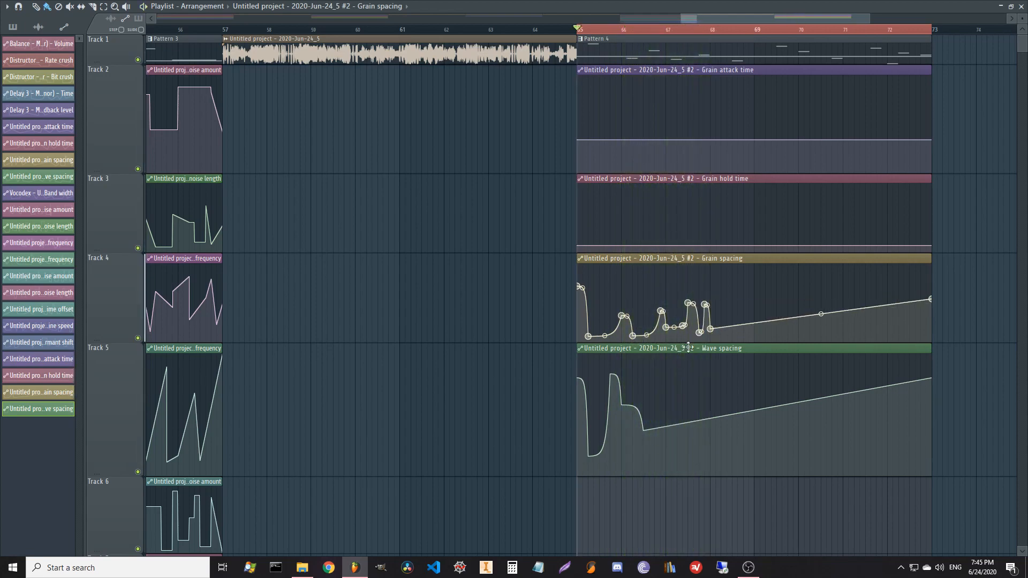
- Extend the Wave spacing automation through late bar 68 with alternating curved peaks and deep dips while auditioning the loop
{"action": "right_click", "coordinate": [654, 394]}
{"action": "right_click", "coordinate": [687, 404]}
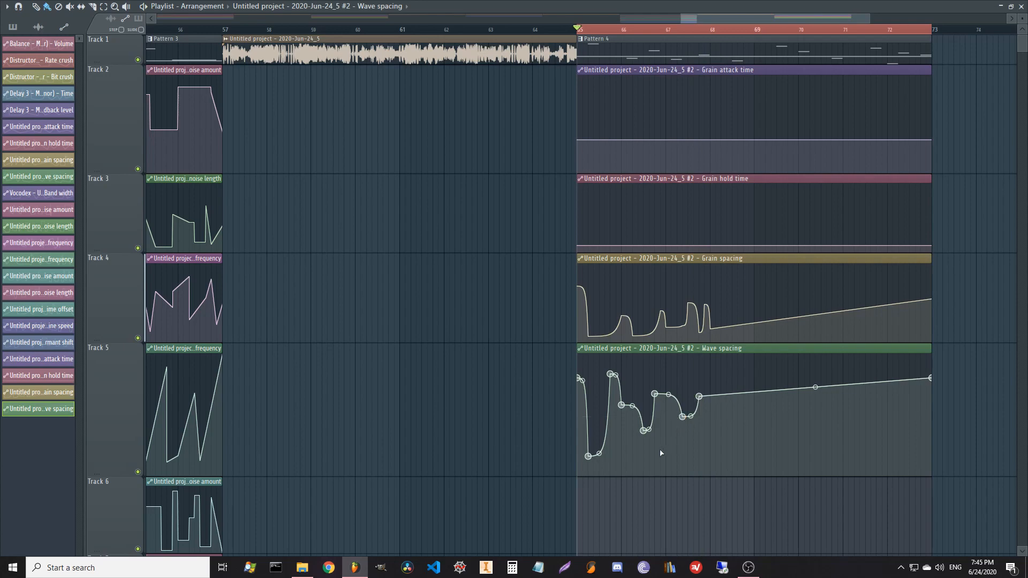
{"action": "right_click", "coordinate": [721, 452]}
{"action": "key", "text": "space"}
{"action": "right_click", "coordinate": [744, 398]}
{"action": "right_click", "coordinate": [721, 387]}
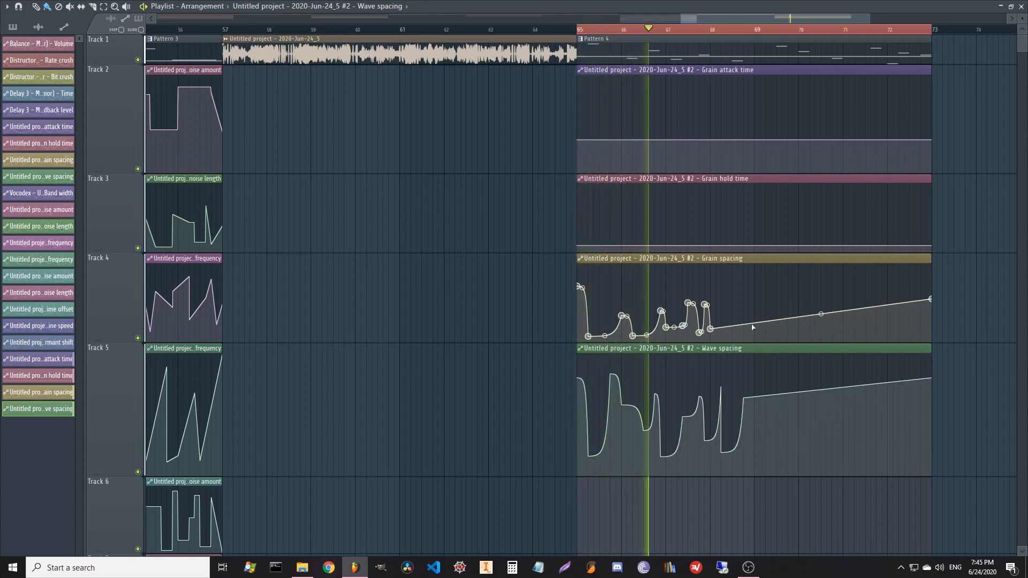
- Extend the Grain spacing automation from bar 68 with a small peak at bar 69, a dip and a high straight-line peak at bar 70
{"action": "right_click", "coordinate": [759, 308]}
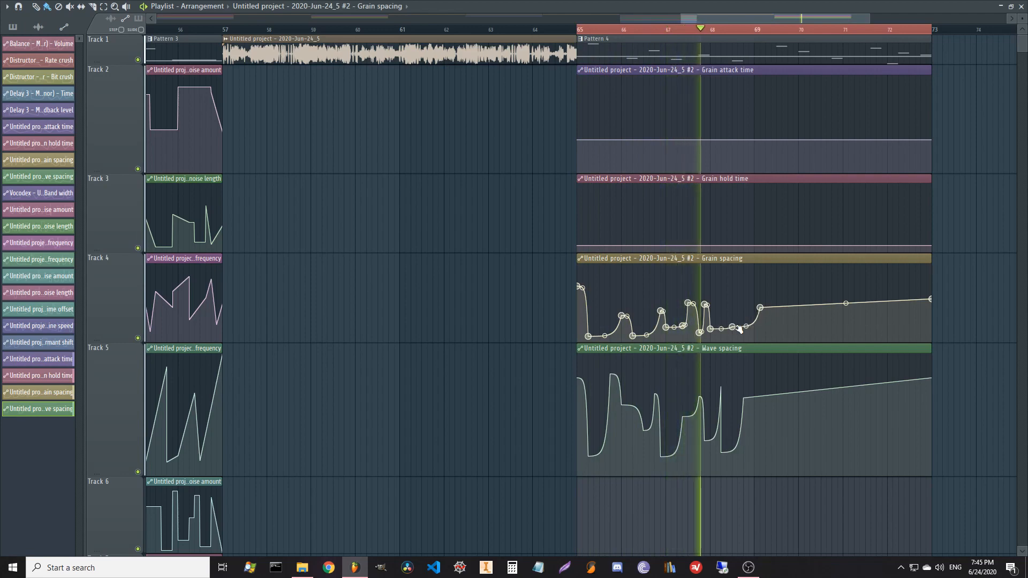
{"action": "right_click", "coordinate": [735, 329]}
{"action": "left_click", "coordinate": [752, 343]}
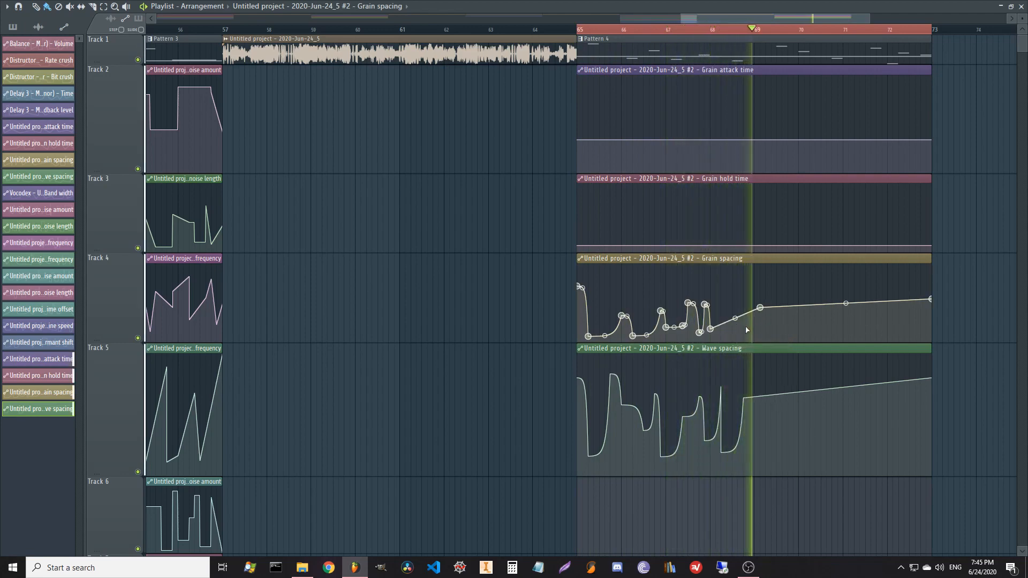
{"action": "right_click", "coordinate": [783, 321]}
{"action": "right_click", "coordinate": [810, 276]}
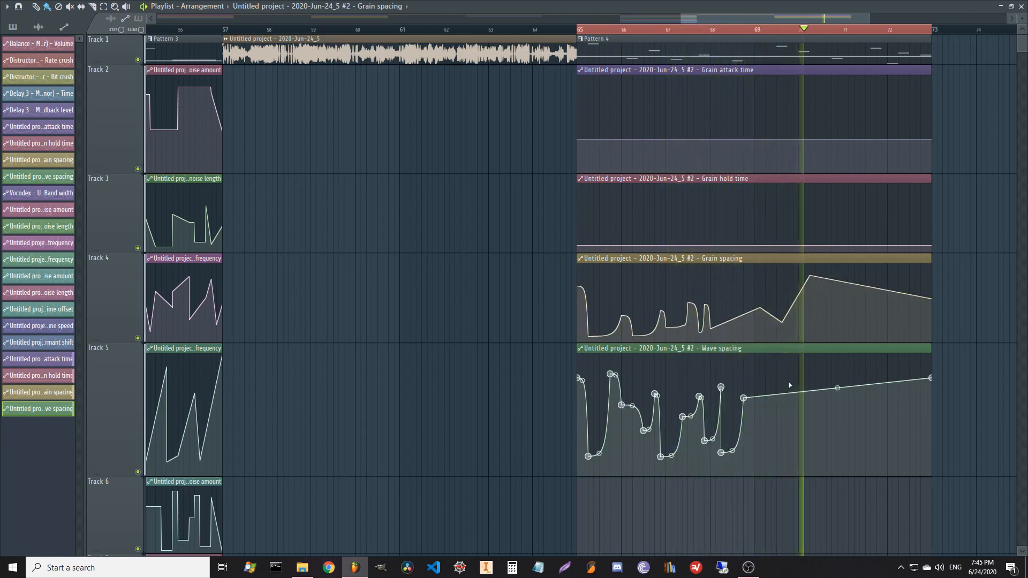
- Continue the Wave spacing automation from bar 69 with a peak, a wide low trough around bar 70 and a sharp peak at bar 71
{"action": "right_click", "coordinate": [777, 389]}
{"action": "right_click", "coordinate": [788, 457]}
{"action": "right_click", "coordinate": [860, 460]}
{"action": "right_click", "coordinate": [821, 465]}
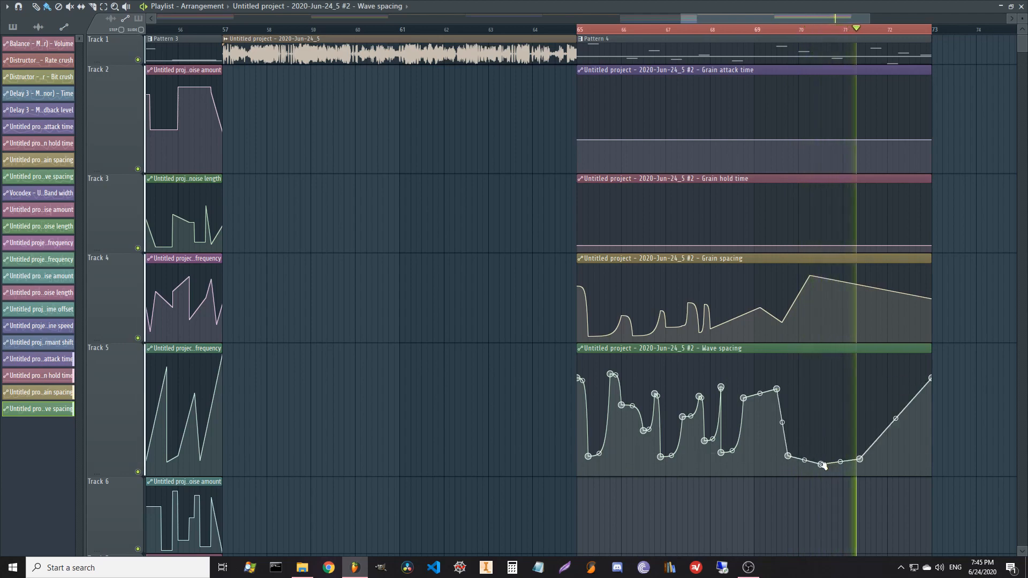
{"action": "right_click", "coordinate": [849, 414]}
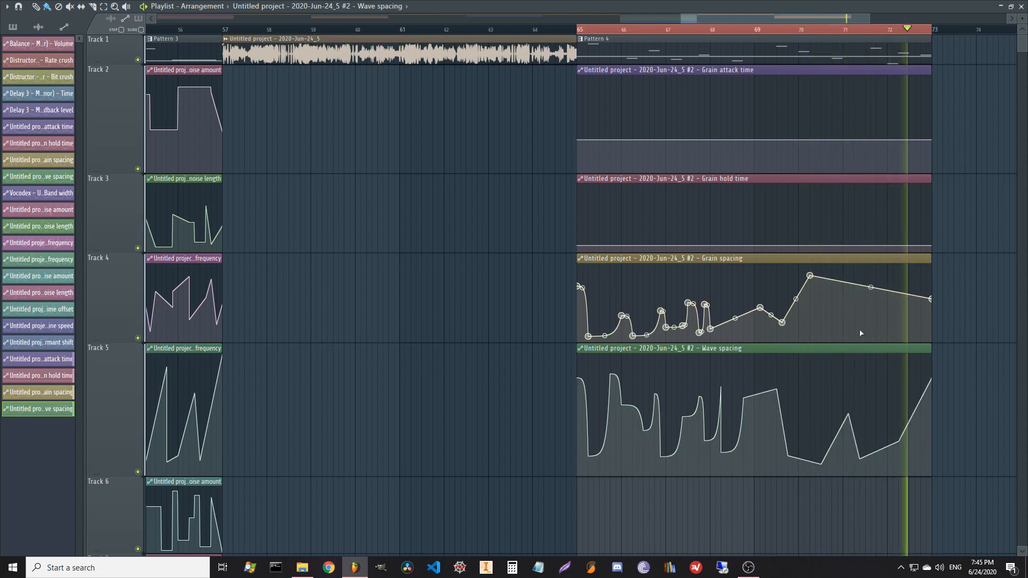
- Finish Grain spacing with a sharp dip after bar 70 and a low plateau, and add a bar 69 dip and late-bar-71 peak to Wave spacing
{"action": "right_click", "coordinate": [844, 321]}
{"action": "left_click_drag", "start_coordinate": [844, 320], "coordinate": [821, 338]}
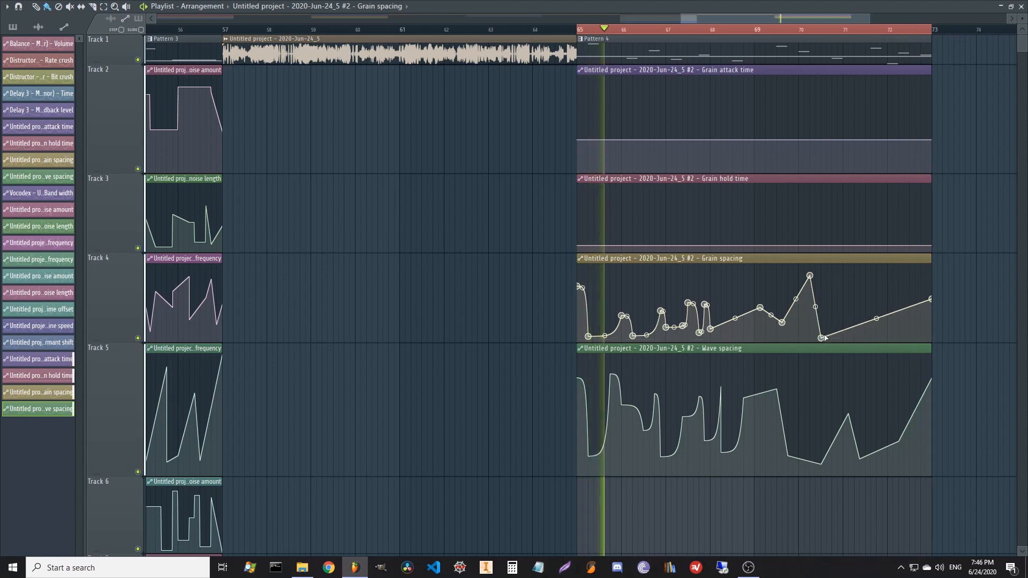
{"action": "right_click", "coordinate": [855, 320]}
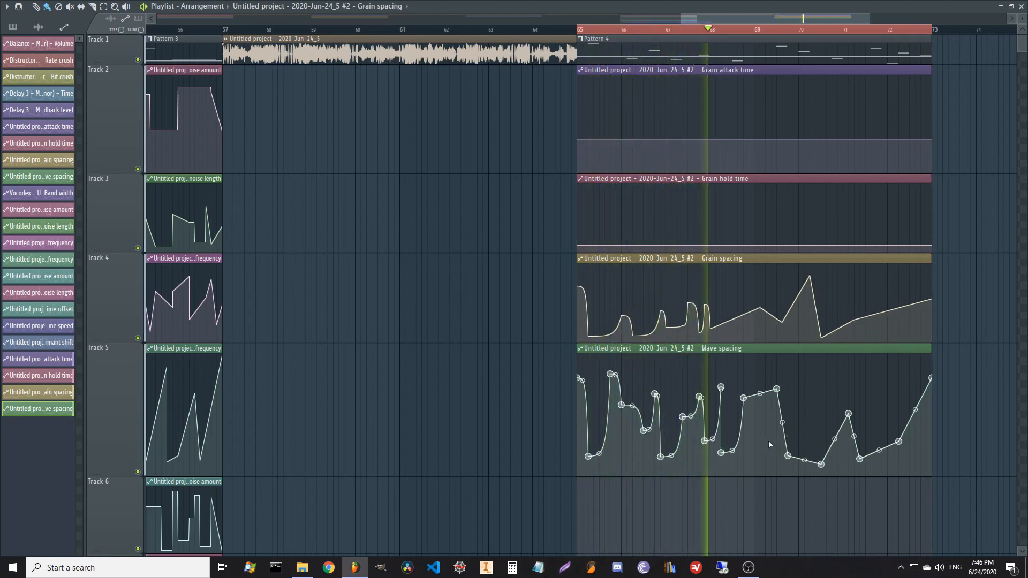
{"action": "right_click", "coordinate": [758, 420]}
{"action": "right_click", "coordinate": [888, 368]}
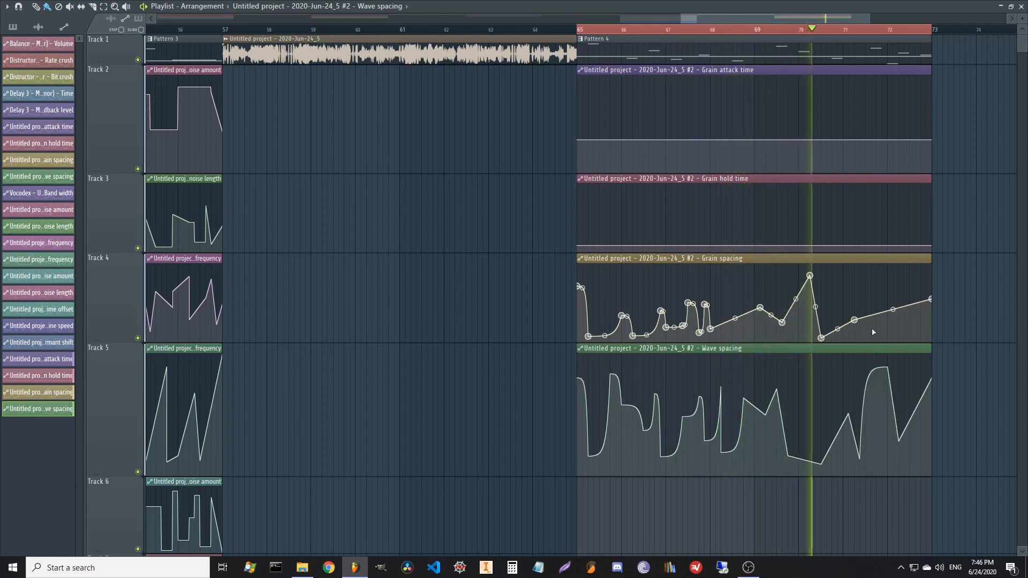
{"action": "right_click", "coordinate": [909, 325]}
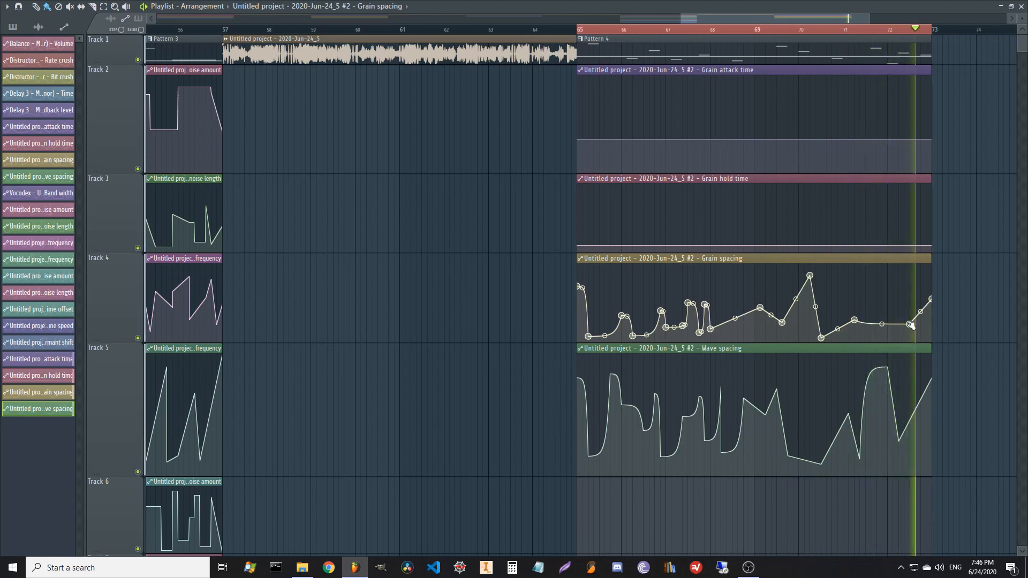
- Shape the Grain hold time automation from bar 65 to bar 68 with three straight-line peaks separated by low dips
{"action": "left_click", "coordinate": [610, 226]}
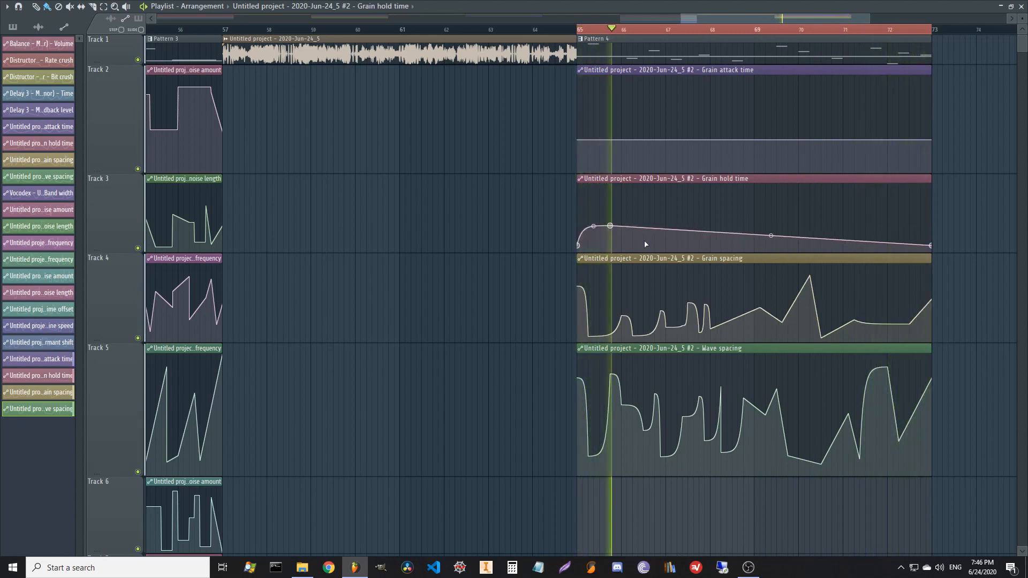
{"action": "right_click", "coordinate": [594, 227]}
{"action": "right_click", "coordinate": [638, 246]}
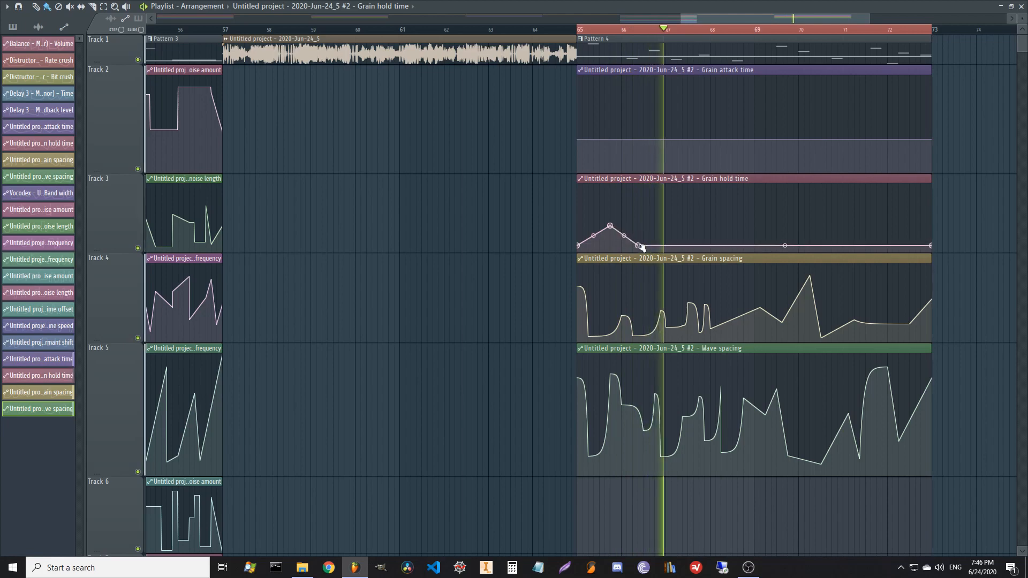
{"action": "left_click", "coordinate": [715, 207]}
{"action": "left_click", "coordinate": [677, 211]}
{"action": "left_click", "coordinate": [699, 249]}
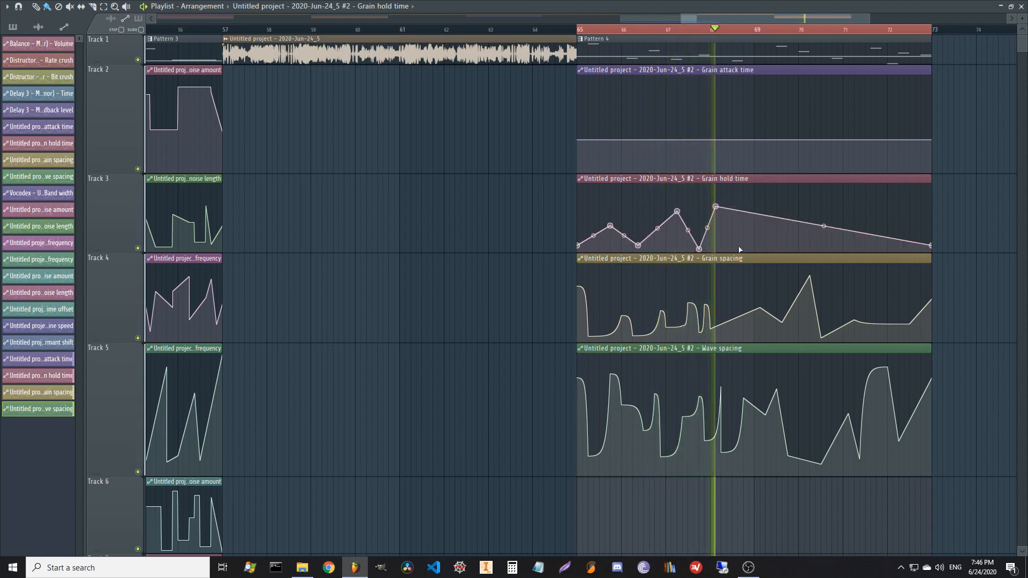
- Continue the Grain hold time automation from bar 69 to bar 72 with a medium peak at bar 70 followed by smaller zigzags
{"action": "left_click", "coordinate": [766, 241]}
{"action": "left_click", "coordinate": [810, 216]}
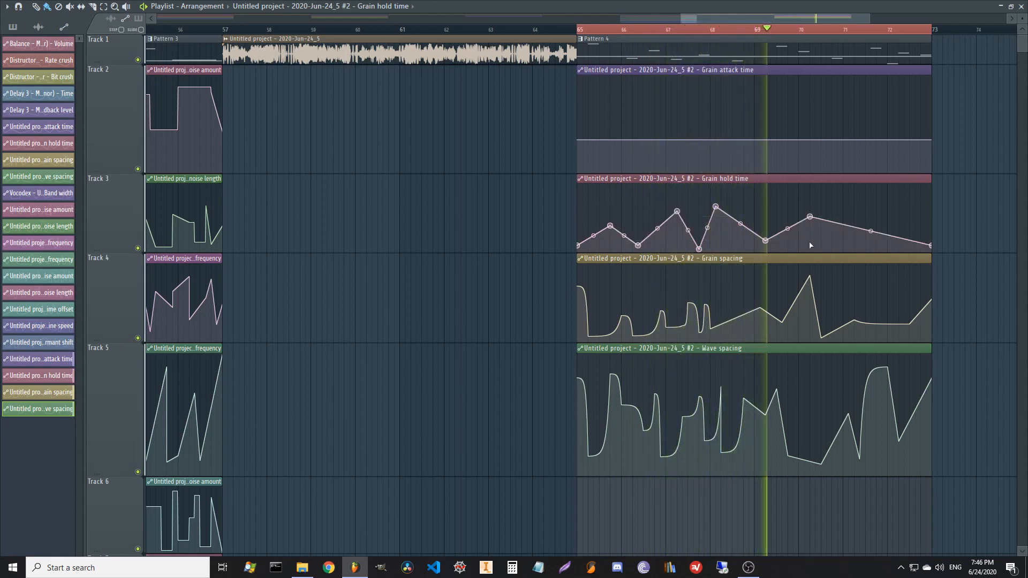
{"action": "left_click", "coordinate": [827, 244]}
{"action": "left_click", "coordinate": [859, 233]}
{"action": "left_click", "coordinate": [882, 243]}
{"action": "left_click", "coordinate": [909, 237]}
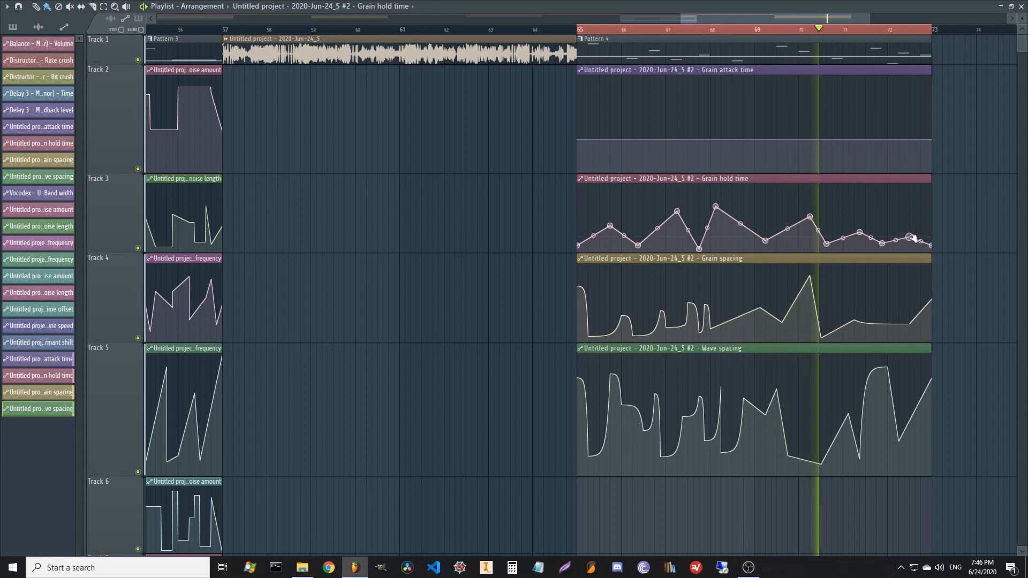
- Shape the Grain attack time automation with a higher start, a quick drop and a low zigzag through bar 72
{"action": "right_click", "coordinate": [588, 155]}
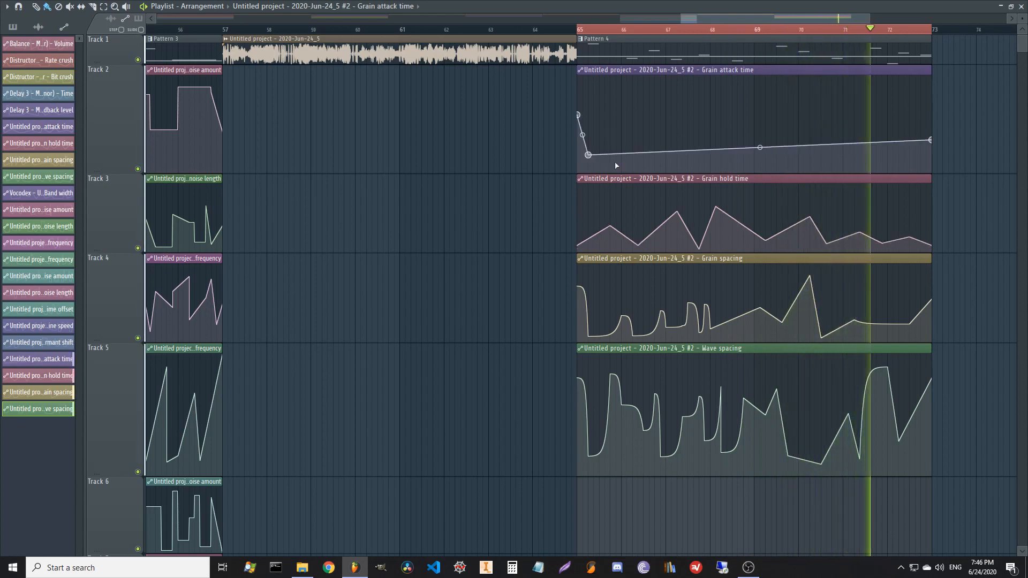
{"action": "right_click", "coordinate": [650, 162]}
{"action": "right_click", "coordinate": [621, 145]}
{"action": "right_click", "coordinate": [732, 162]}
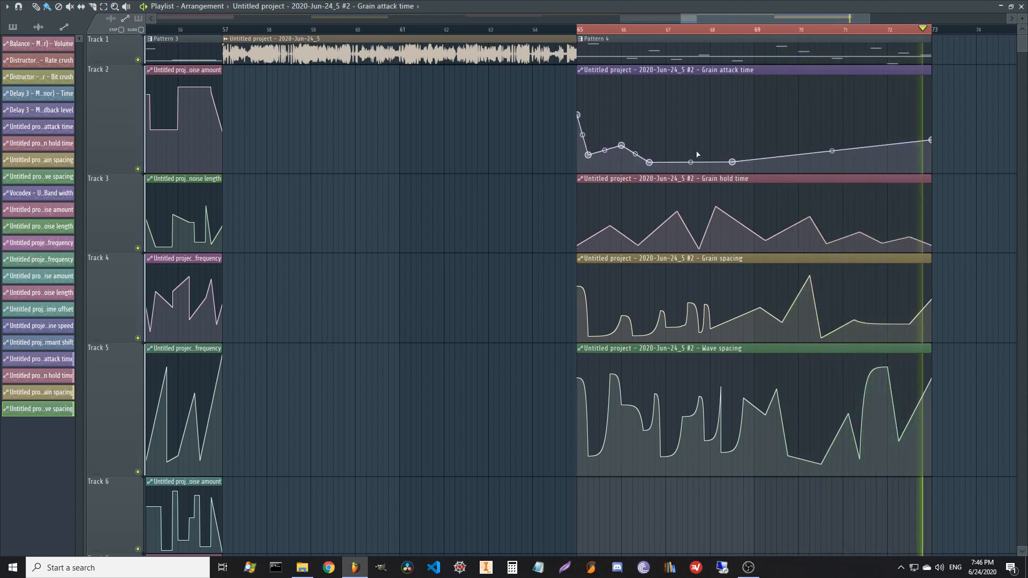
{"action": "right_click", "coordinate": [693, 149]}
{"action": "right_click", "coordinate": [766, 154]}
{"action": "right_click", "coordinate": [794, 167]}
{"action": "right_click", "coordinate": [837, 157]}
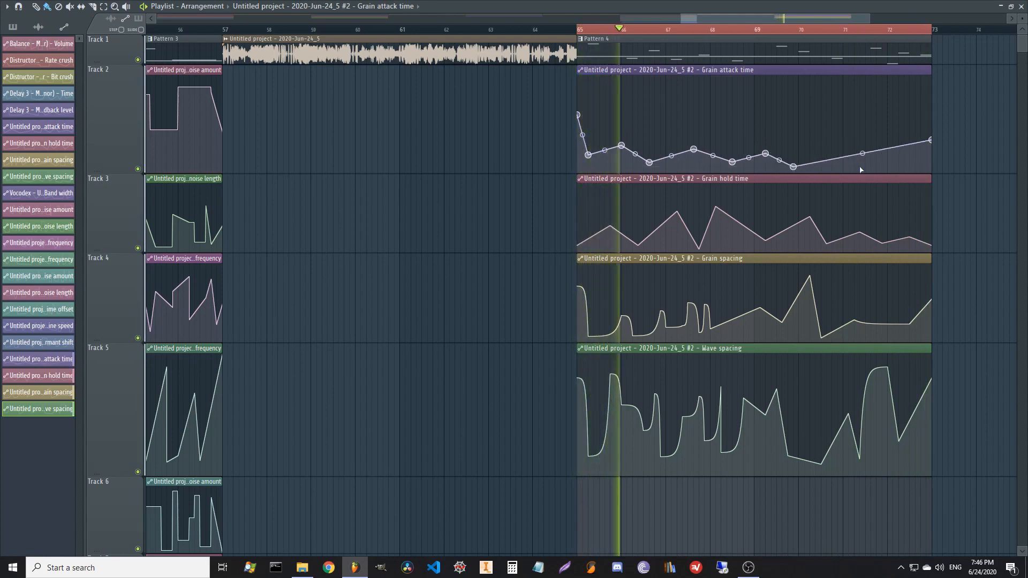
{"action": "right_click", "coordinate": [859, 166]}
{"action": "right_click", "coordinate": [904, 167]}
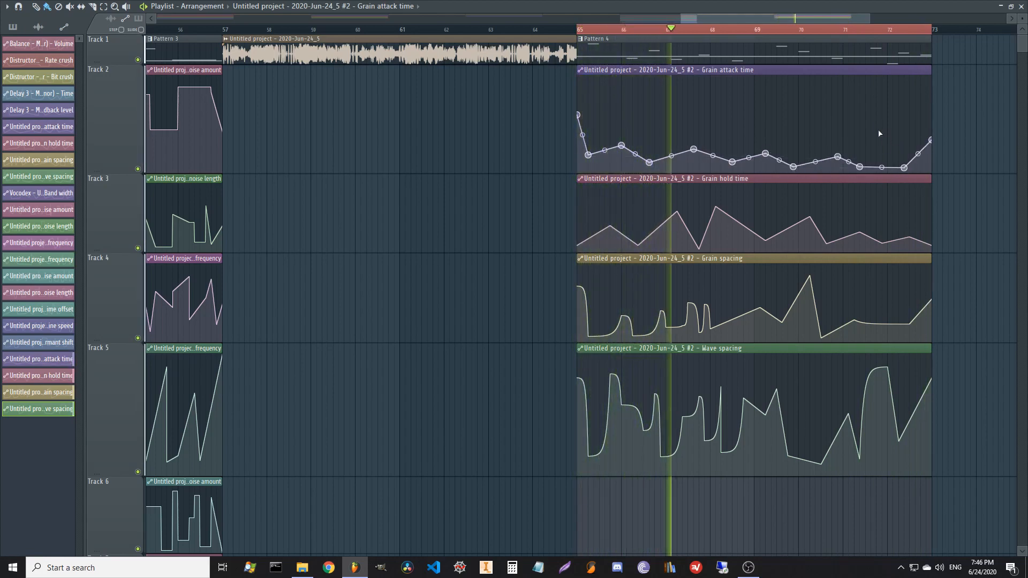
- Add tall narrow spikes to the Grain attack time automation at bars 70, 71 and 72
{"action": "right_click", "coordinate": [871, 99]}
{"action": "right_click", "coordinate": [899, 103]}
{"action": "right_click", "coordinate": [882, 156]}
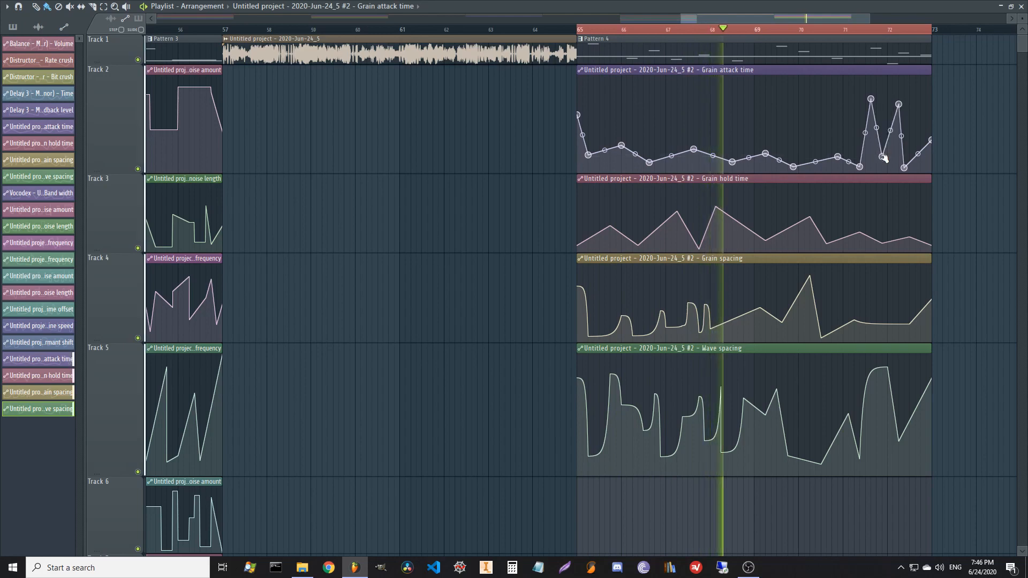
{"action": "left_click_drag", "start_coordinate": [815, 162], "coordinate": [810, 92]}
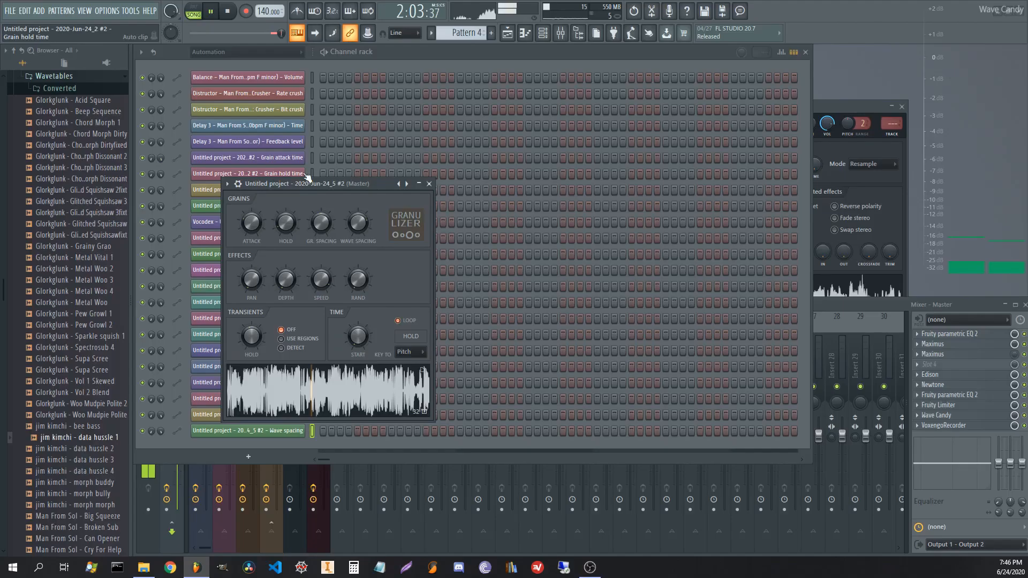
- Close the Granulizer window and open the master's Edison with its previous recording cleared
{"action": "left_click", "coordinate": [430, 185]}
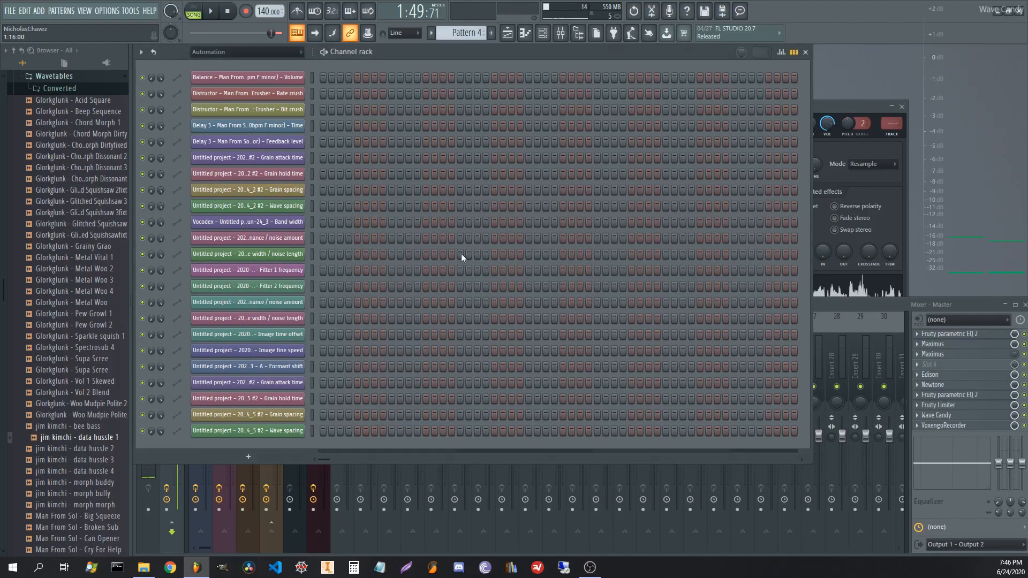
{"action": "left_click", "coordinate": [841, 303]}
{"action": "left_click", "coordinate": [977, 375]}
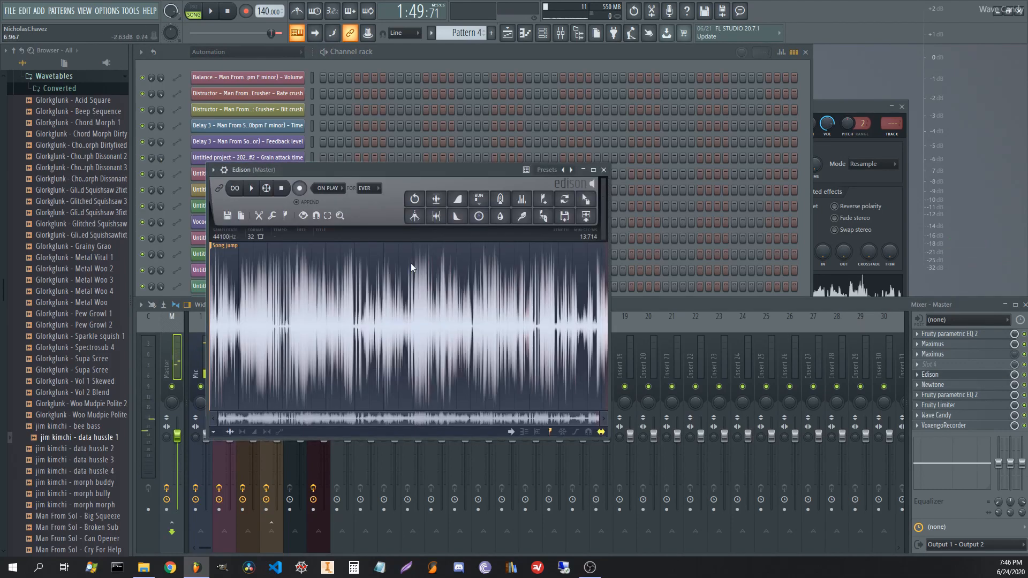
{"action": "key", "text": "ctrl+n"}
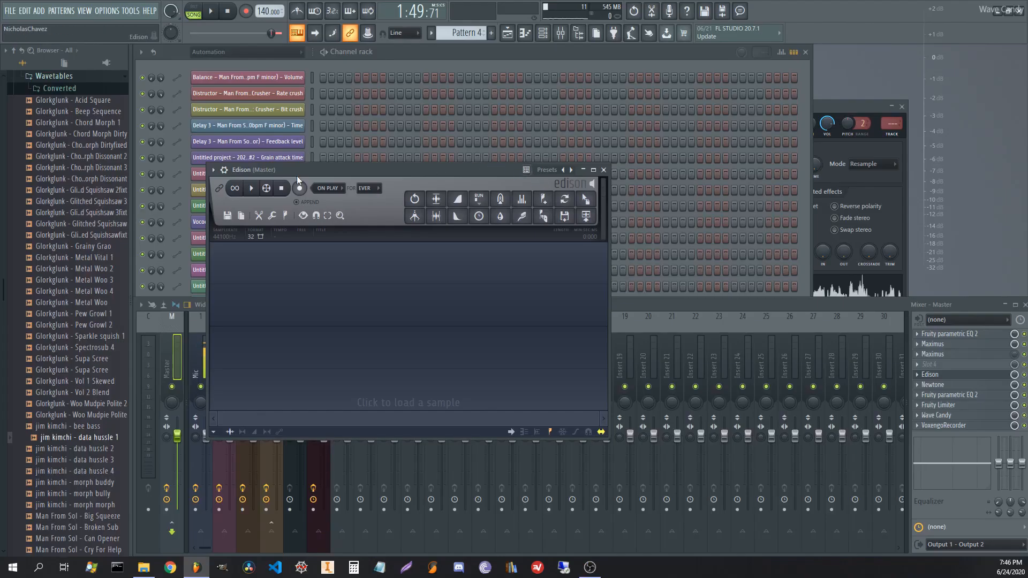
- Record one pass of the granulized loop into Edison and stop both playback and recording
{"action": "left_click", "coordinate": [212, 14]}
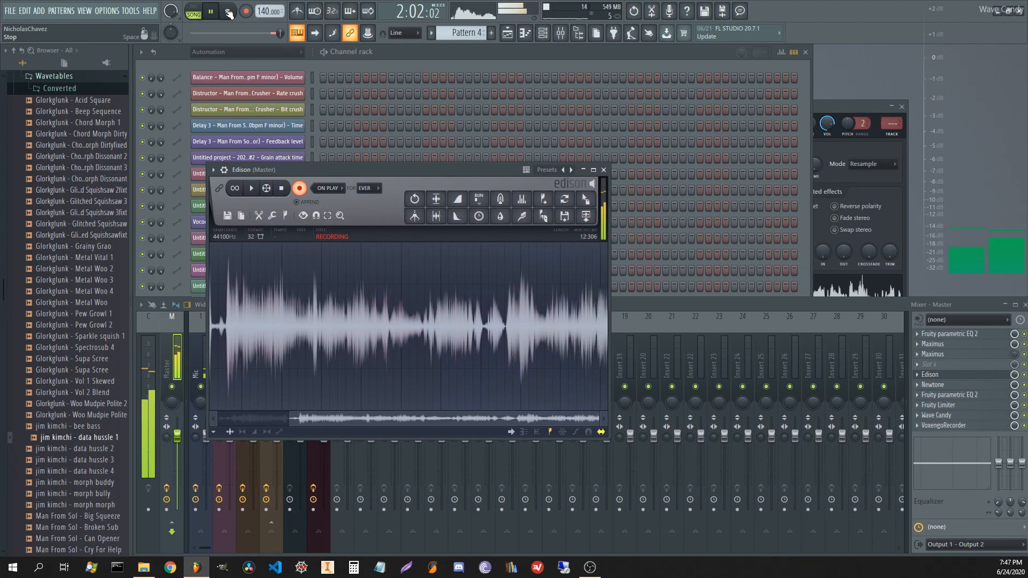
{"action": "left_click", "coordinate": [229, 14]}
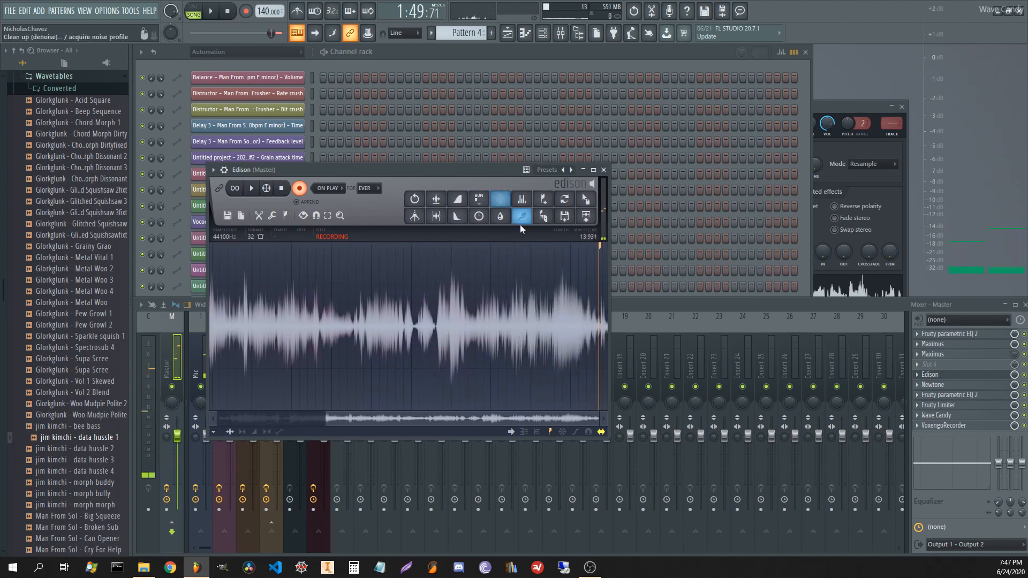
{"action": "left_click", "coordinate": [299, 190]}
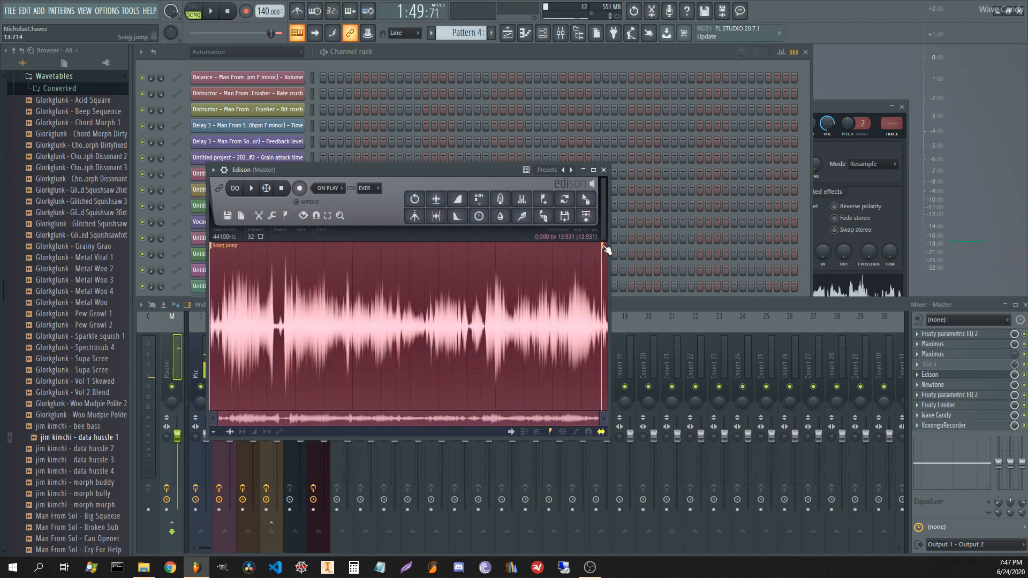
- Trim the recording's tail past the loop end, normalize it, and place it on Track 1 at bar 73
{"action": "left_click", "coordinate": [607, 250]}
{"action": "left_click", "coordinate": [436, 199]}
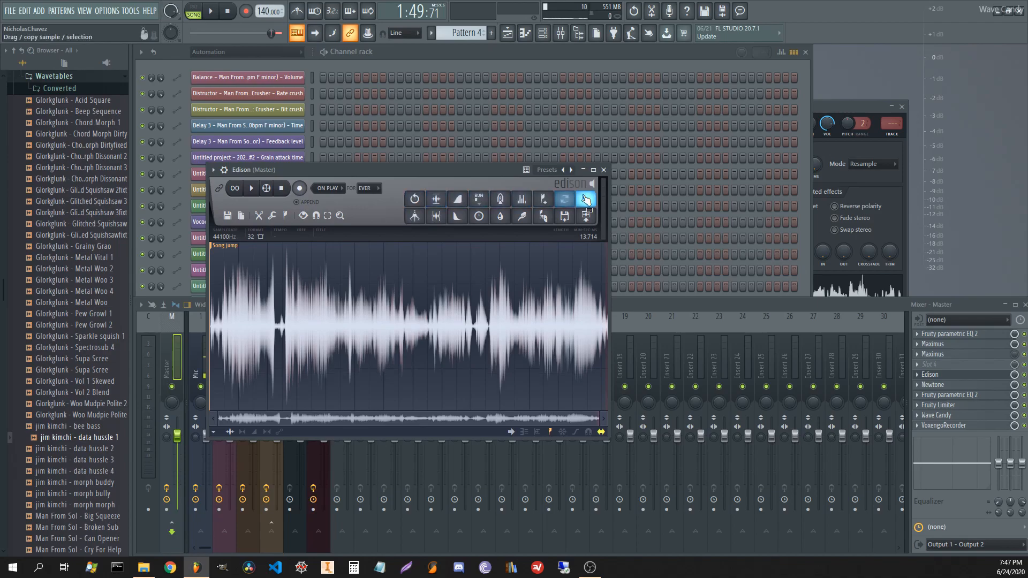
{"action": "left_click_drag", "start_coordinate": [586, 200], "coordinate": [783, 37]}
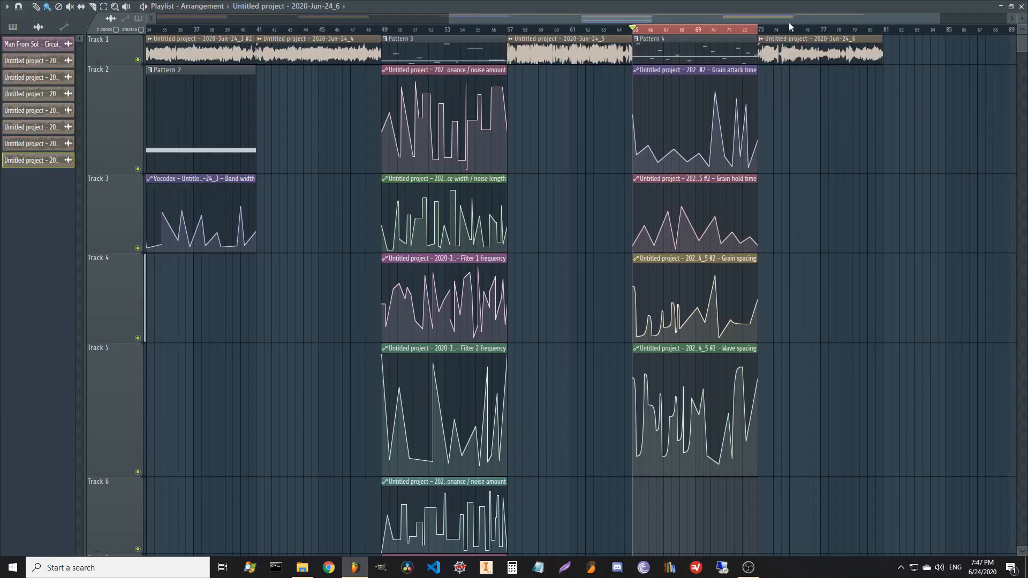
- Review the whole arrangement from the newest resample back to the original loop at bar 1 and its first resample at bar 9
{"action": "scroll", "coordinate": [808, 21], "scroll_direction": "down", "scroll_amount": 4}
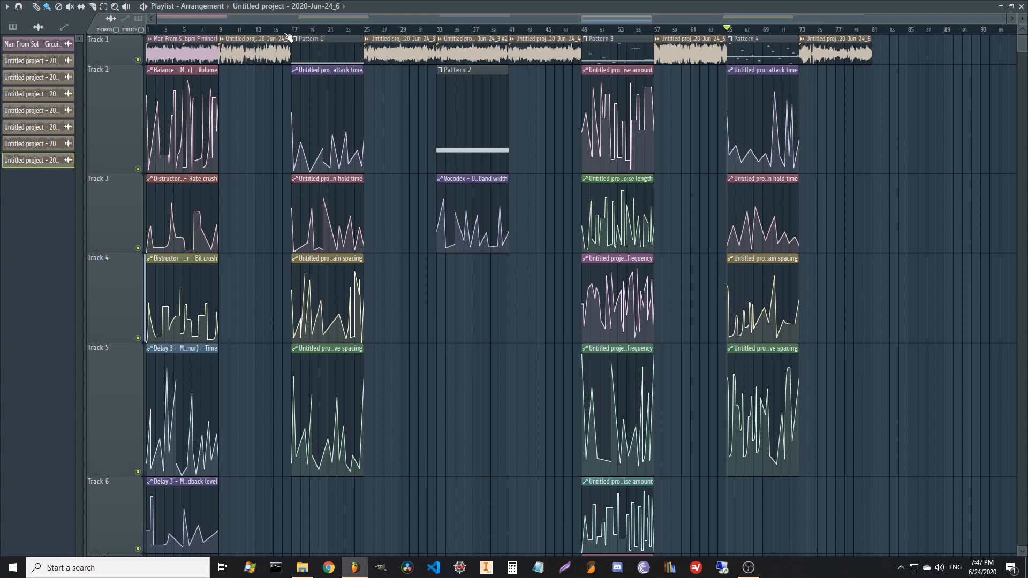
{"action": "scroll", "coordinate": [223, 37], "scroll_direction": "up", "scroll_amount": 5}
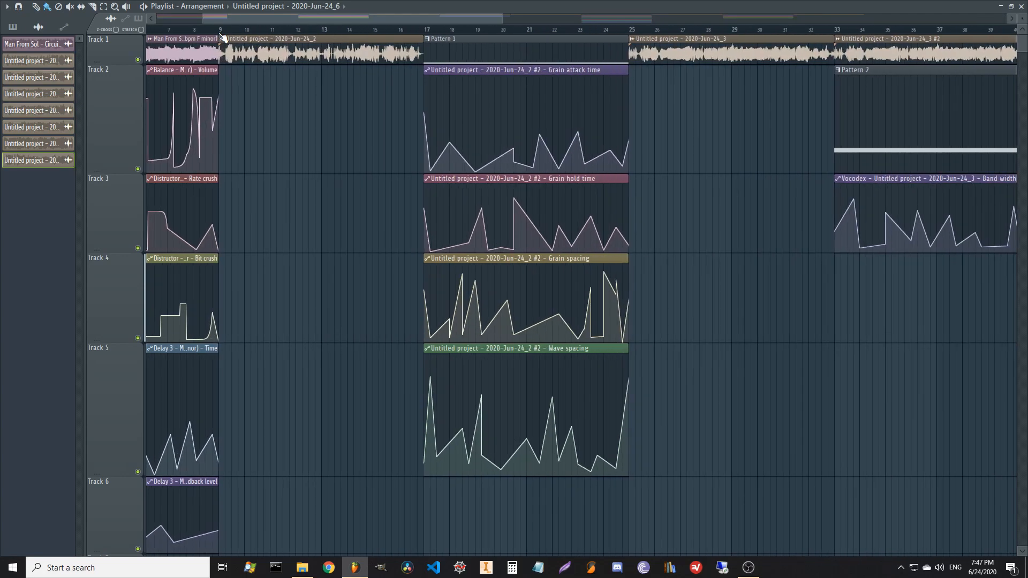
{"action": "scroll", "coordinate": [282, 154], "scroll_direction": "right", "scroll_amount": 2}
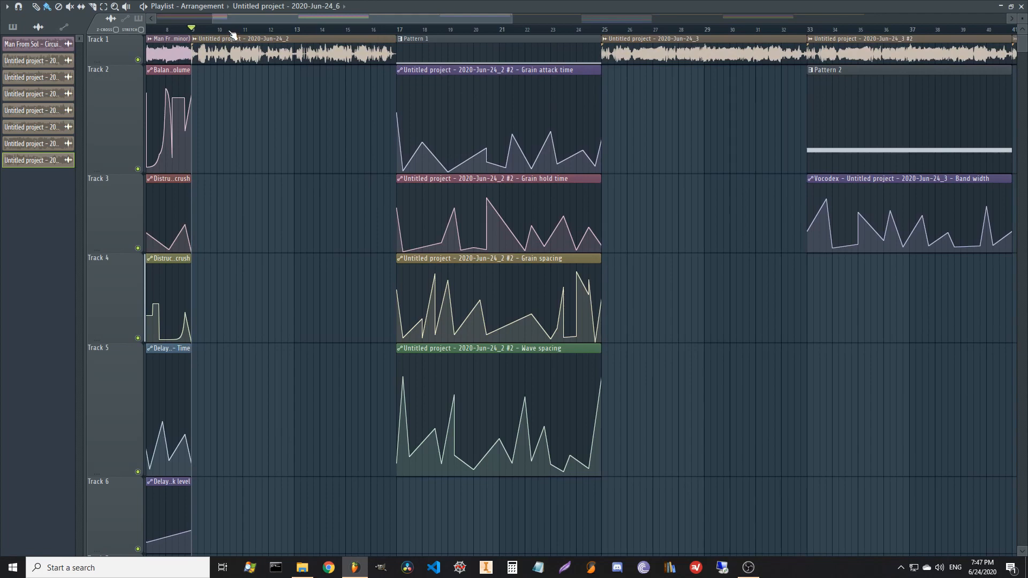
{"action": "scroll", "coordinate": [233, 34], "scroll_direction": "down", "scroll_amount": 2}
{"action": "scroll", "coordinate": [235, 33], "scroll_direction": "up", "scroll_amount": 3}
{"action": "left_click_drag", "start_coordinate": [273, 121], "coordinate": [543, 126]}
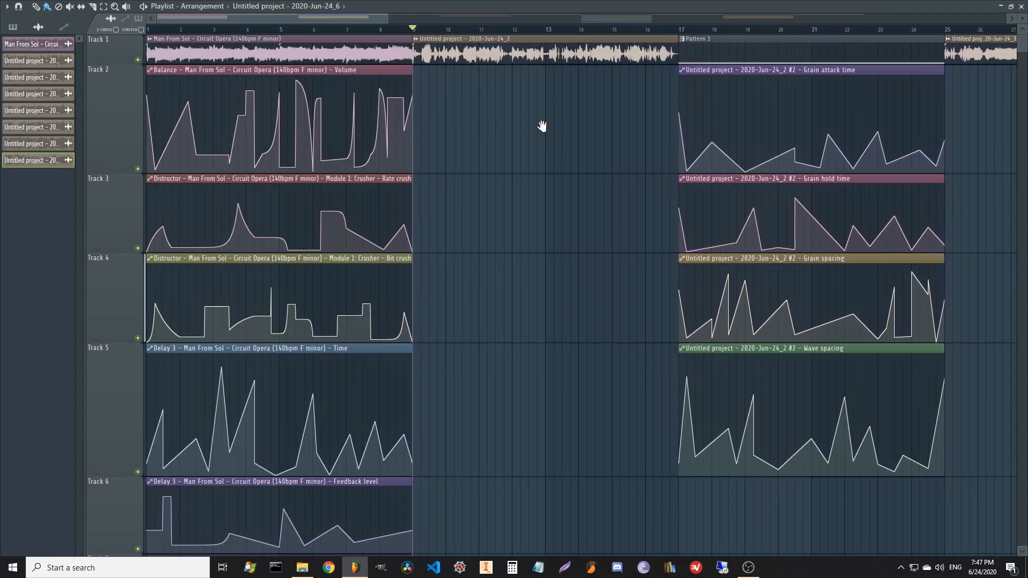
- Solo Track 1 to audition the original loop without its automation, and re-enable all tracks
{"action": "right_click", "coordinate": [138, 60]}
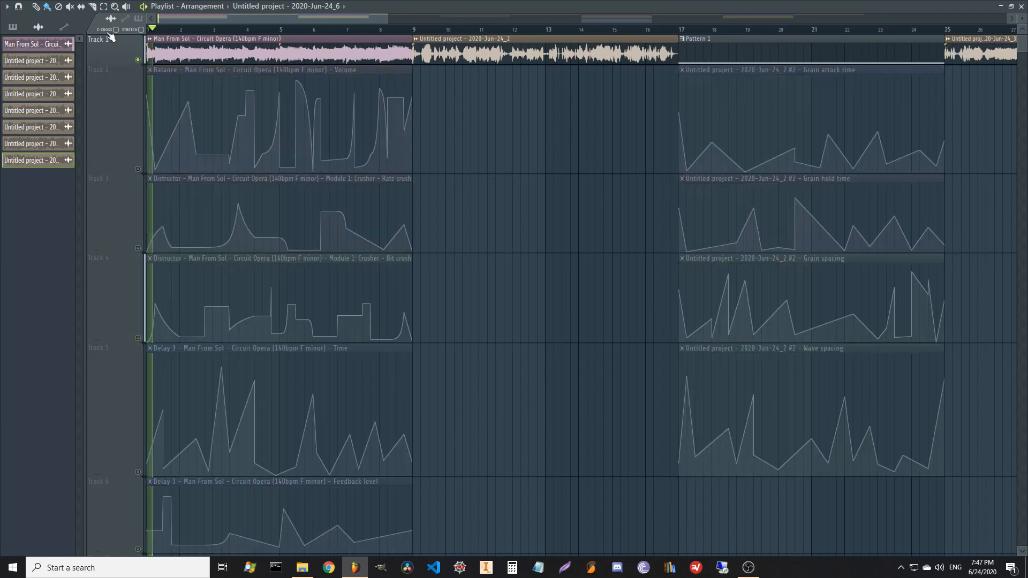
{"action": "left_click", "coordinate": [138, 59]}
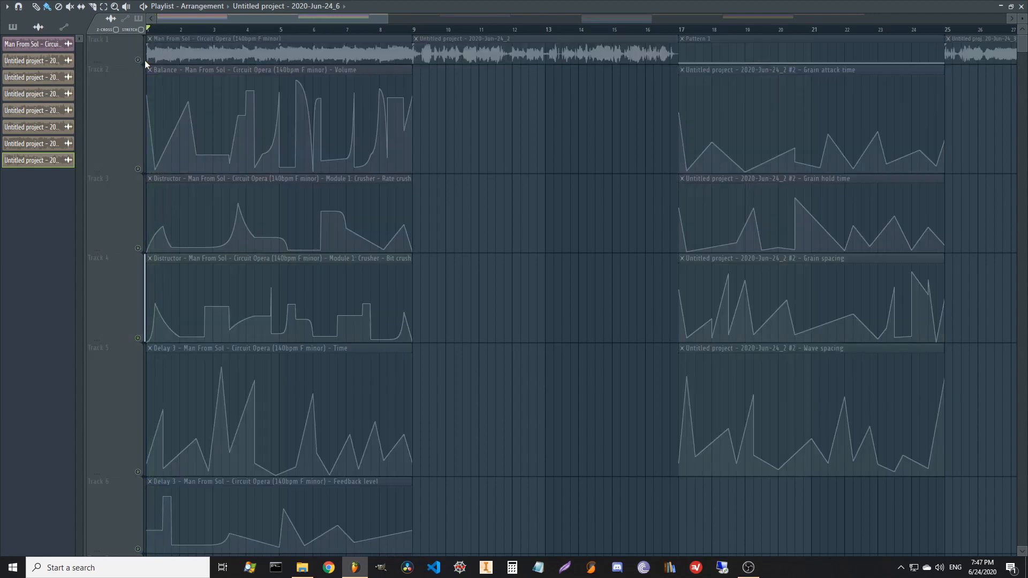
{"action": "right_click", "coordinate": [144, 60]}
{"action": "right_click", "coordinate": [144, 60]}
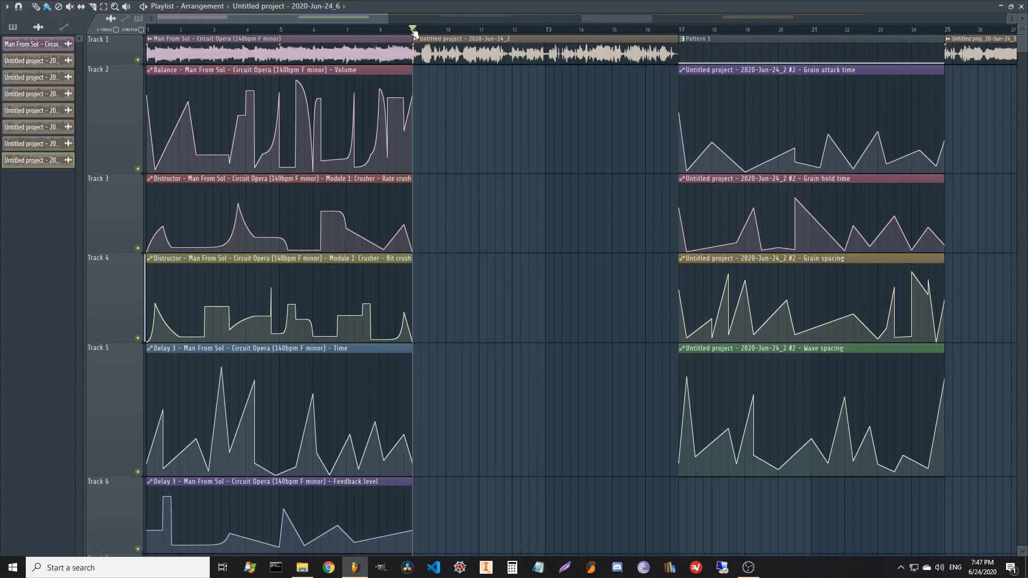
- Audition the first resample on Track 1 from bar 9 and stop playback near its end
{"action": "scroll", "coordinate": [414, 31], "scroll_direction": "down", "scroll_amount": 3}
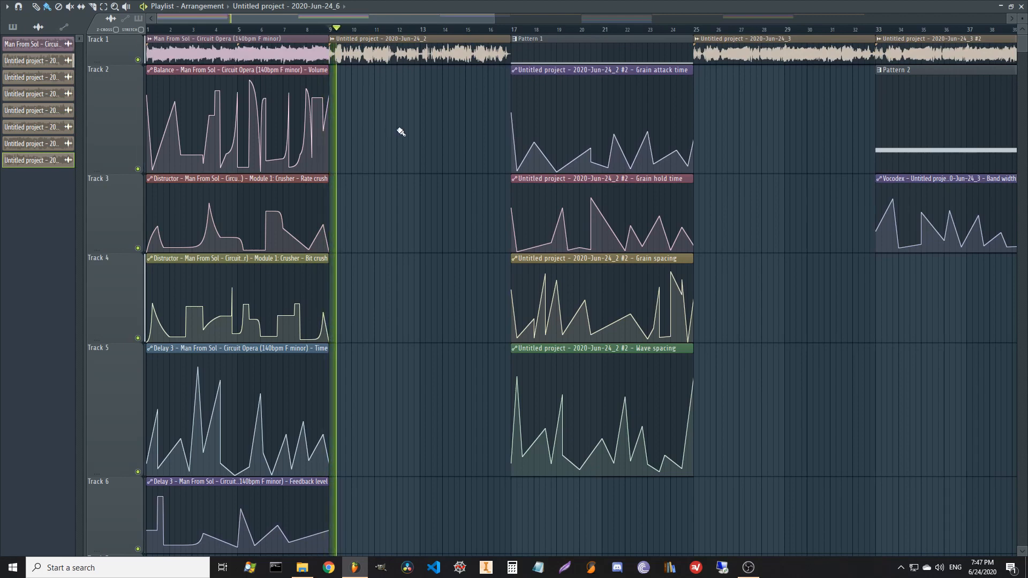
{"action": "left_click_drag", "start_coordinate": [429, 137], "coordinate": [382, 163]}
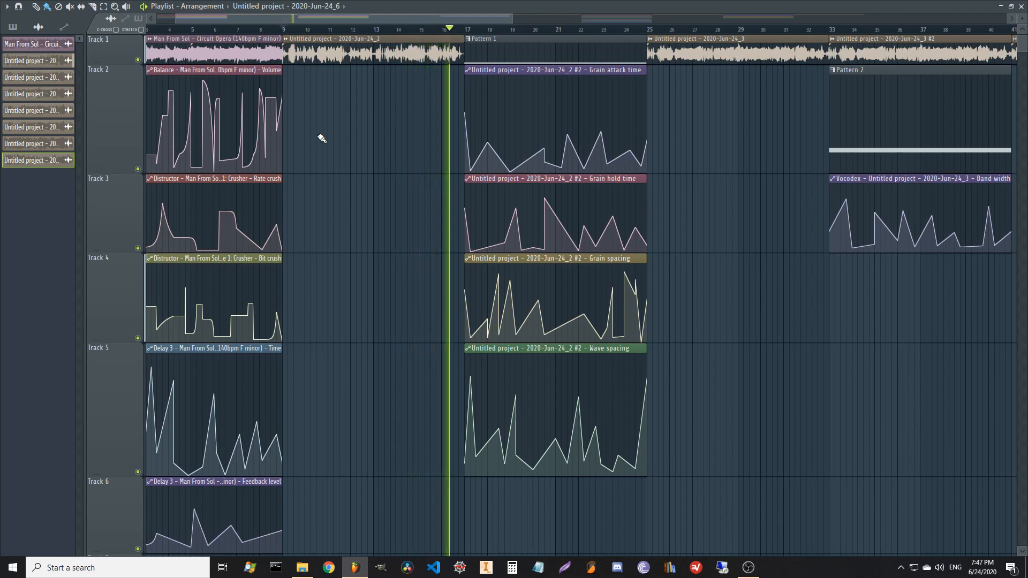
{"action": "key", "text": "space"}
{"action": "scroll", "coordinate": [331, 120], "scroll_direction": "left", "scroll_amount": 2}
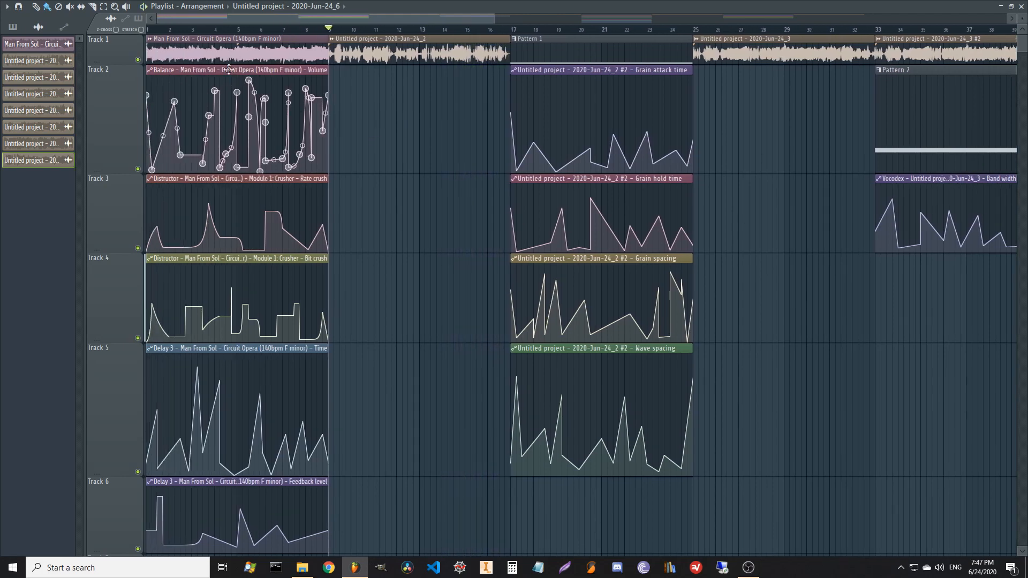
- Audition the second resample on Track 1 from bar 25 and stop playback before Pattern 2
{"action": "scroll", "coordinate": [307, 161], "scroll_direction": "down", "scroll_amount": 4}
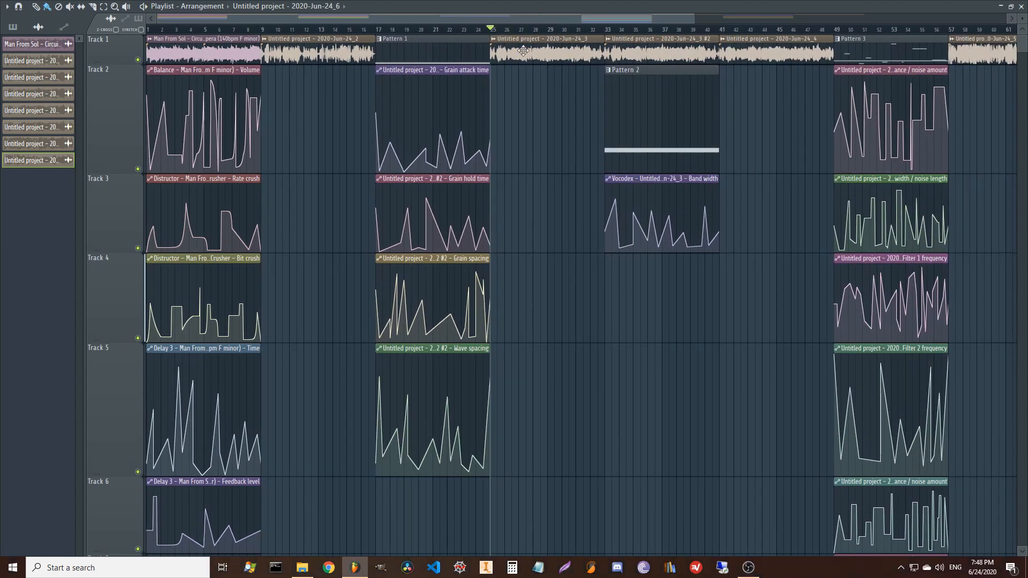
{"action": "key", "text": "space"}
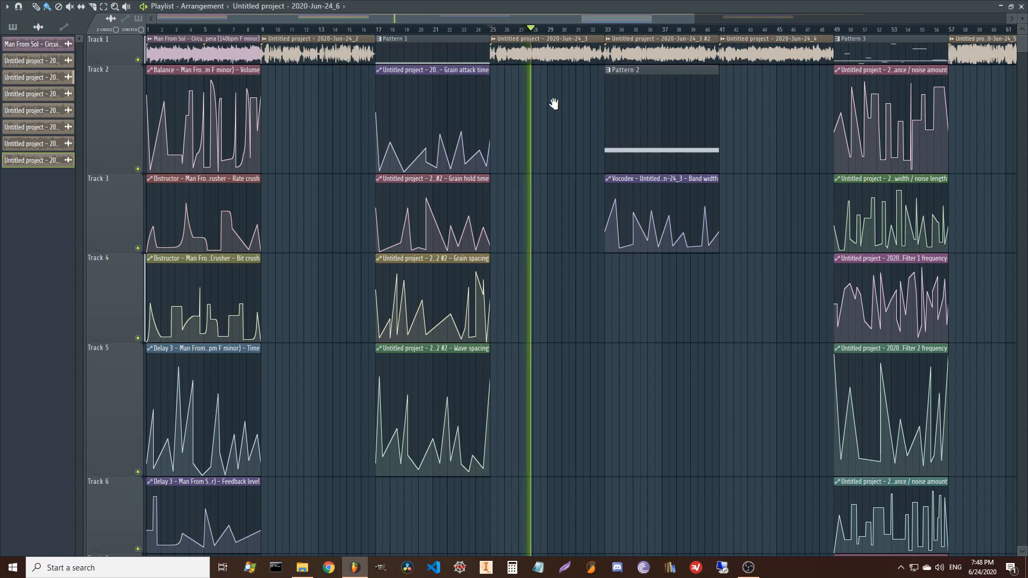
{"action": "left_click_drag", "start_coordinate": [551, 103], "coordinate": [477, 120]}
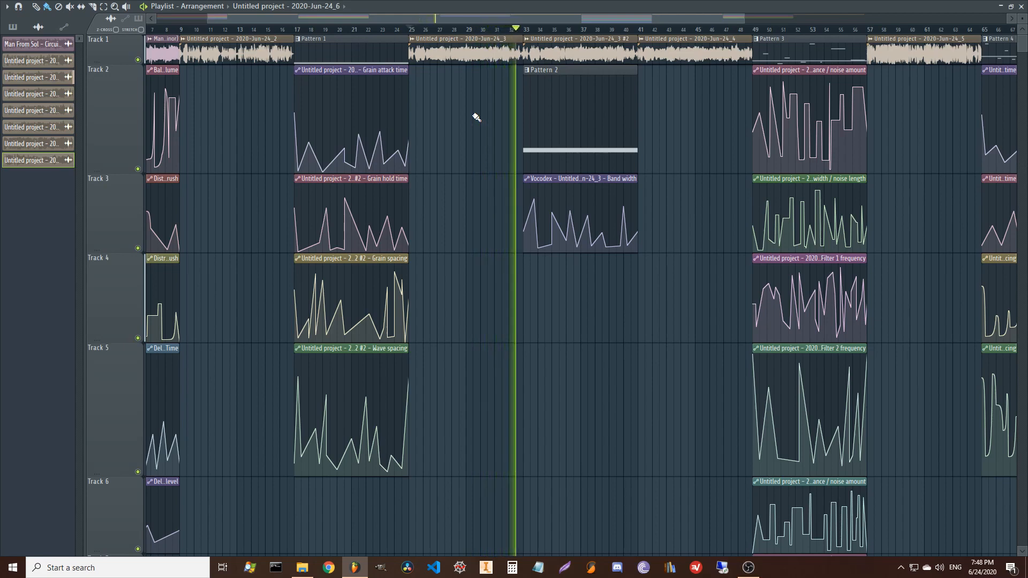
{"action": "key", "text": "space"}
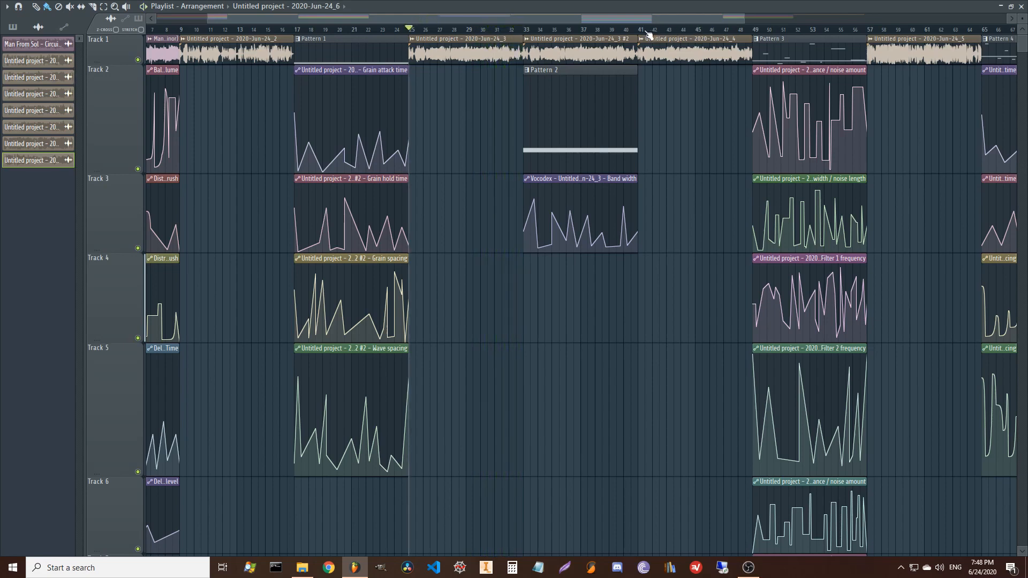
- Audition the resample on Track 1 from bar 41, the stage following the Vocodex processing, and stop playback
{"action": "scroll", "coordinate": [605, 38], "scroll_direction": "up", "scroll_amount": 4}
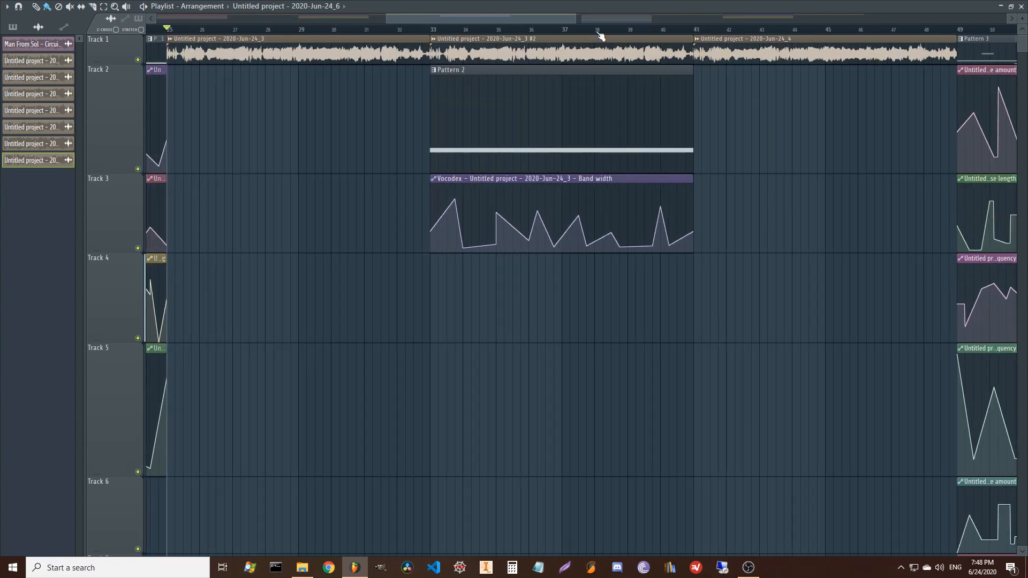
{"action": "scroll", "coordinate": [600, 33], "scroll_direction": "down", "scroll_amount": 5}
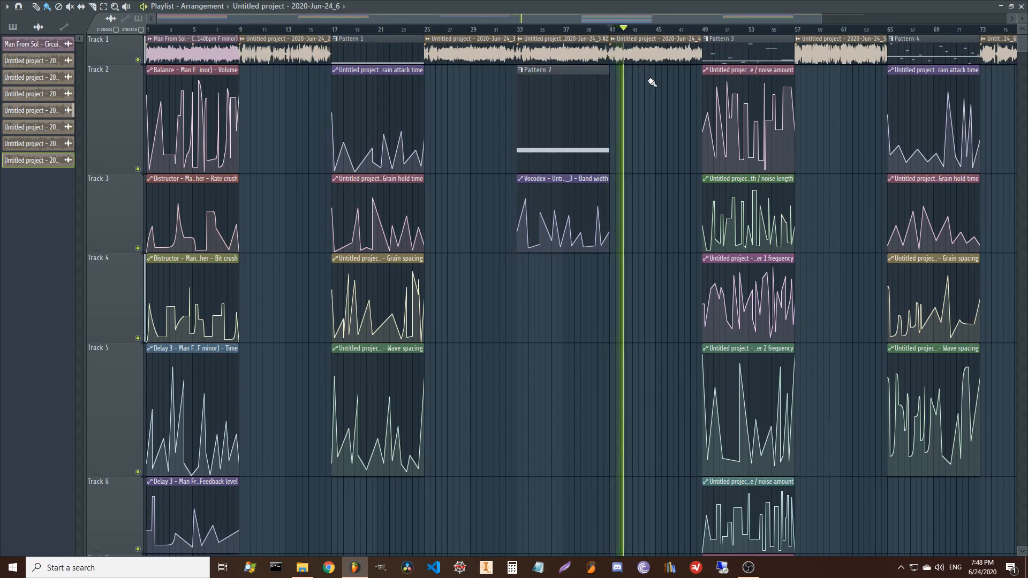
{"action": "scroll", "coordinate": [650, 35], "scroll_direction": "up", "scroll_amount": 3}
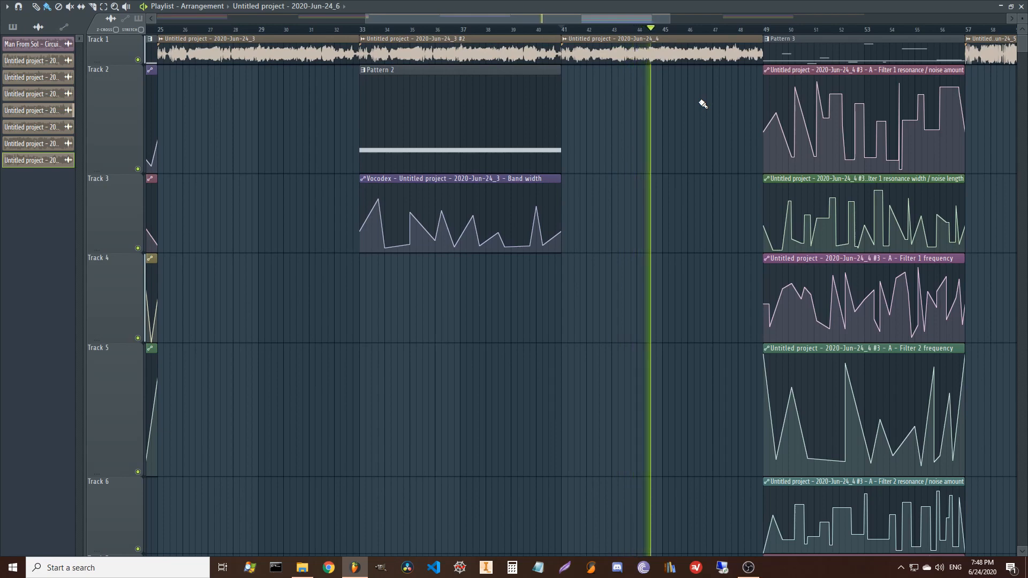
{"action": "left_click_drag", "start_coordinate": [696, 101], "coordinate": [629, 121]}
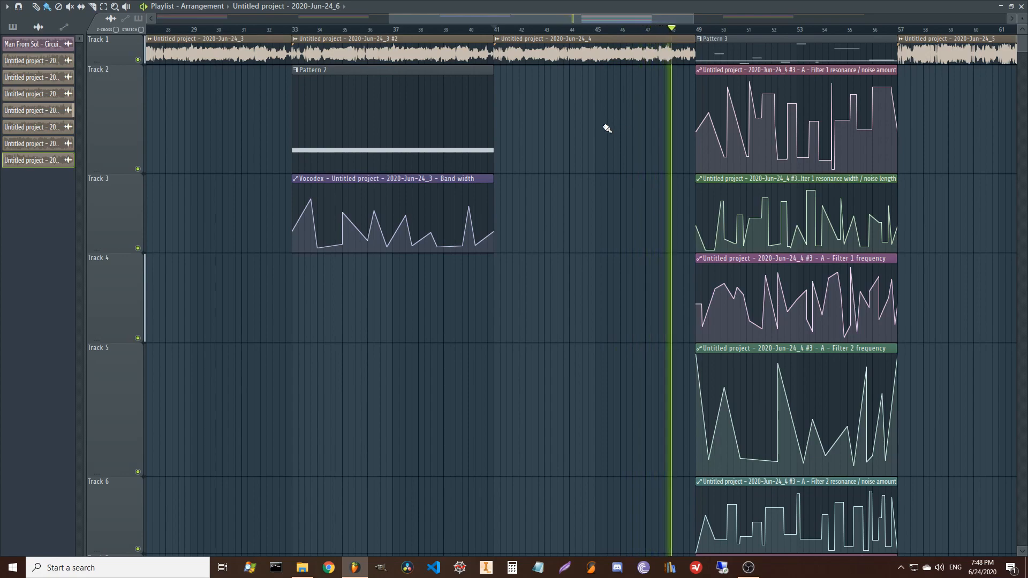
{"action": "key", "text": "space"}
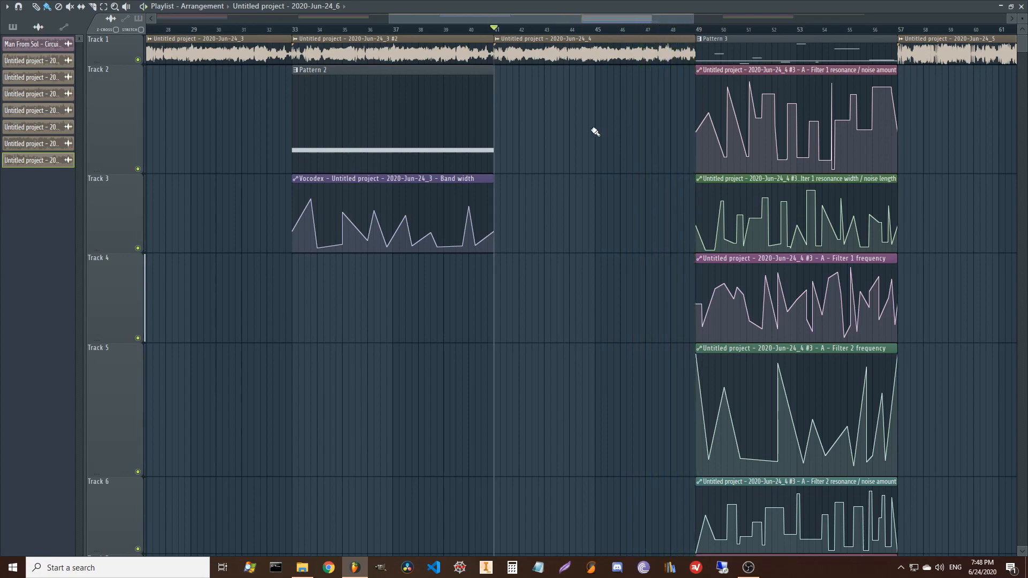
- Audition the Harmor resample on Track 1 from bar 57 and stop playback before Pattern 4
{"action": "scroll", "coordinate": [581, 39], "scroll_direction": "down", "scroll_amount": 5}
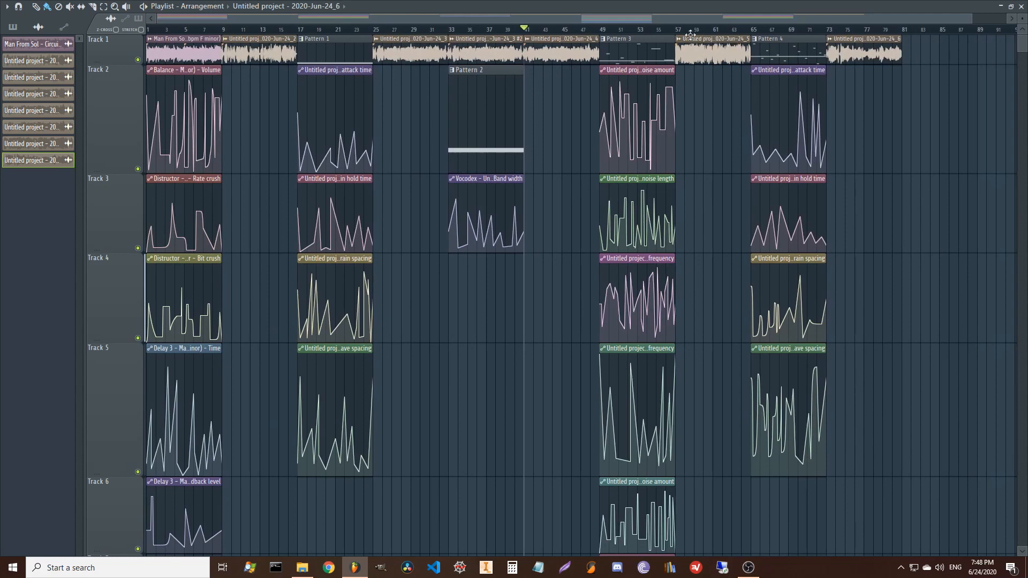
{"action": "scroll", "coordinate": [658, 32], "scroll_direction": "up", "scroll_amount": 5}
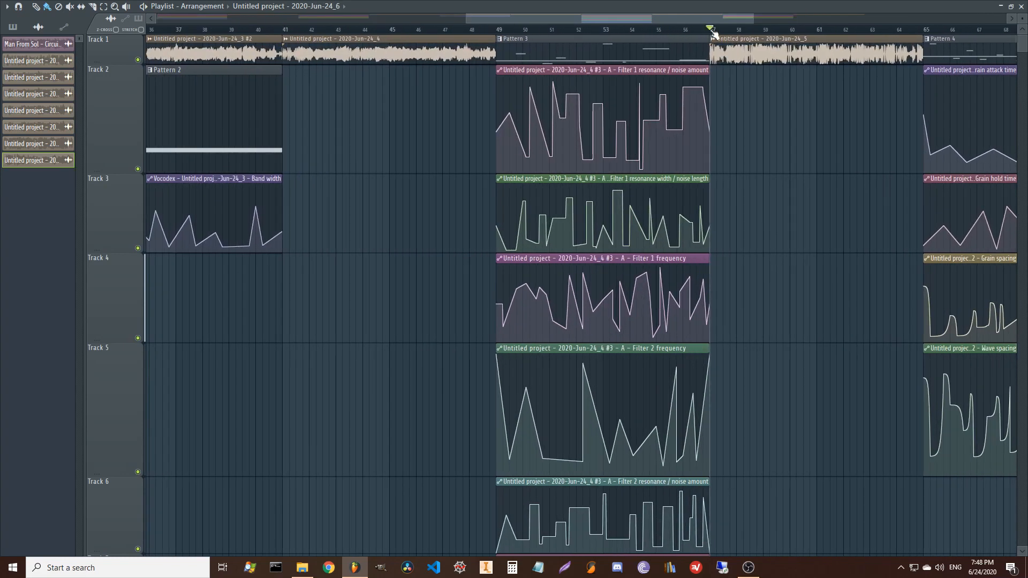
{"action": "scroll", "coordinate": [715, 33], "scroll_direction": "down", "scroll_amount": 1}
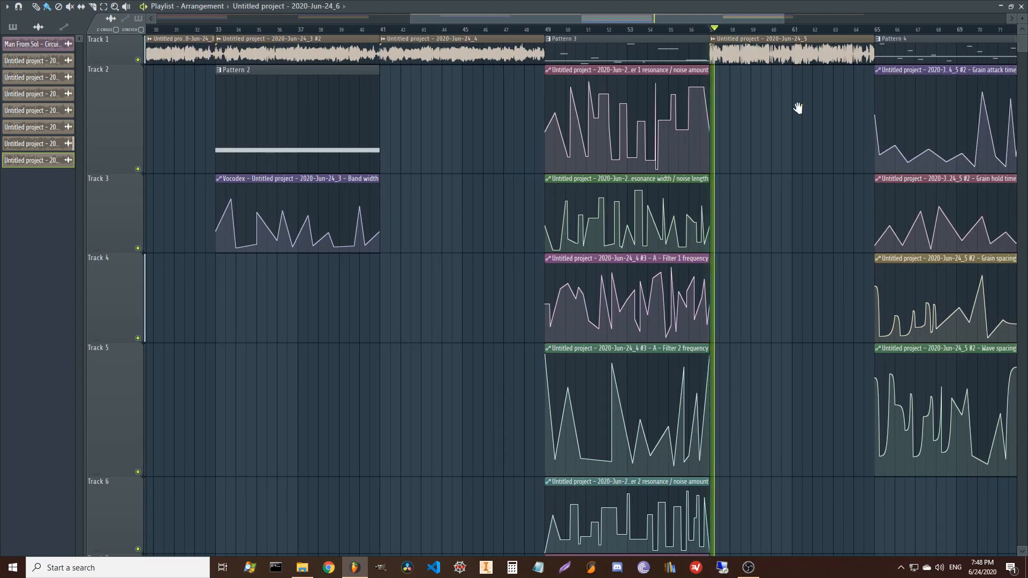
{"action": "left_click_drag", "start_coordinate": [798, 109], "coordinate": [571, 154]}
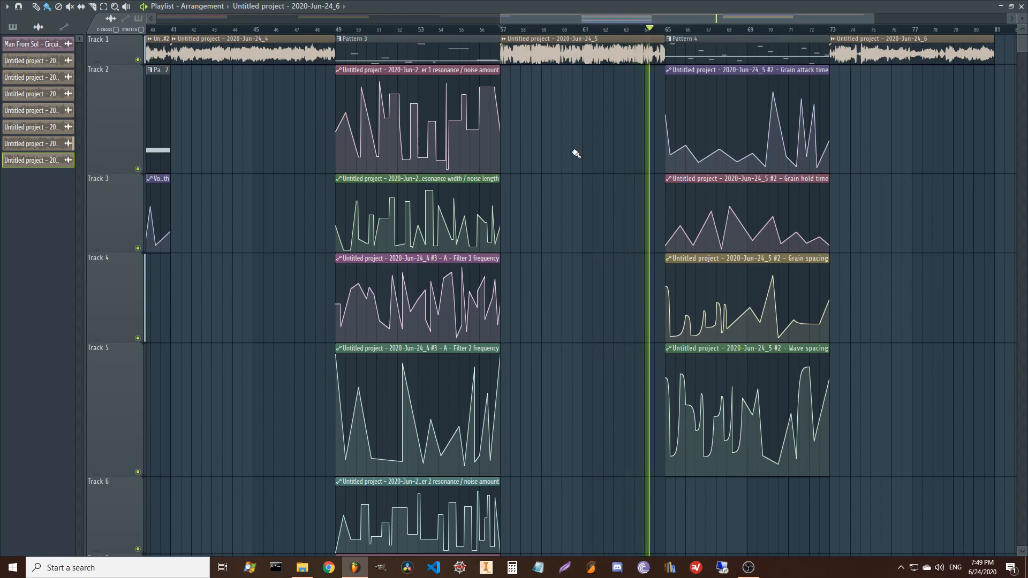
{"action": "key", "text": "space"}
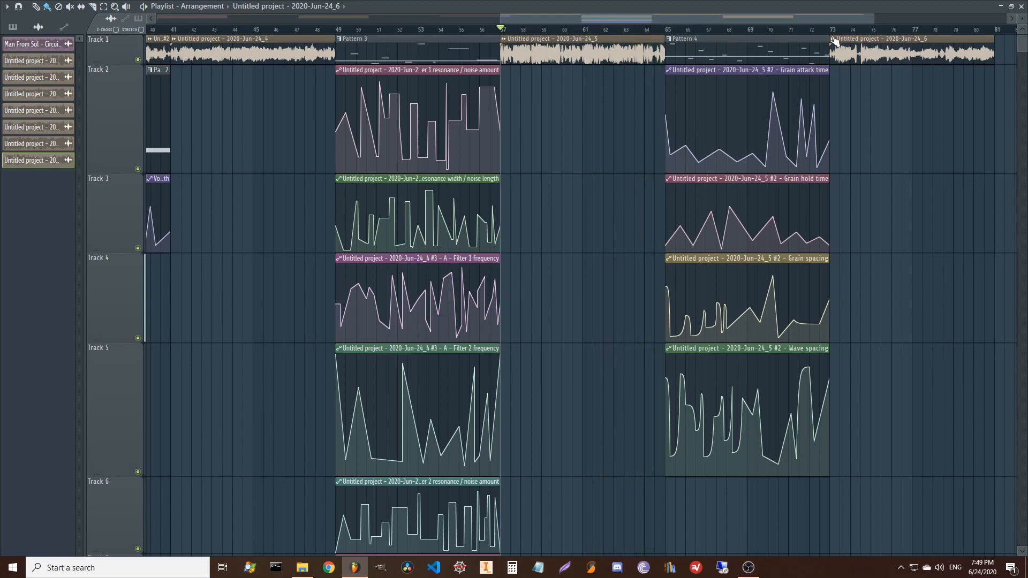
- Audition the newest resample on Track 1 from bar 73 and close the Edison window
{"action": "left_click_drag", "start_coordinate": [934, 115], "coordinate": [666, 150]}
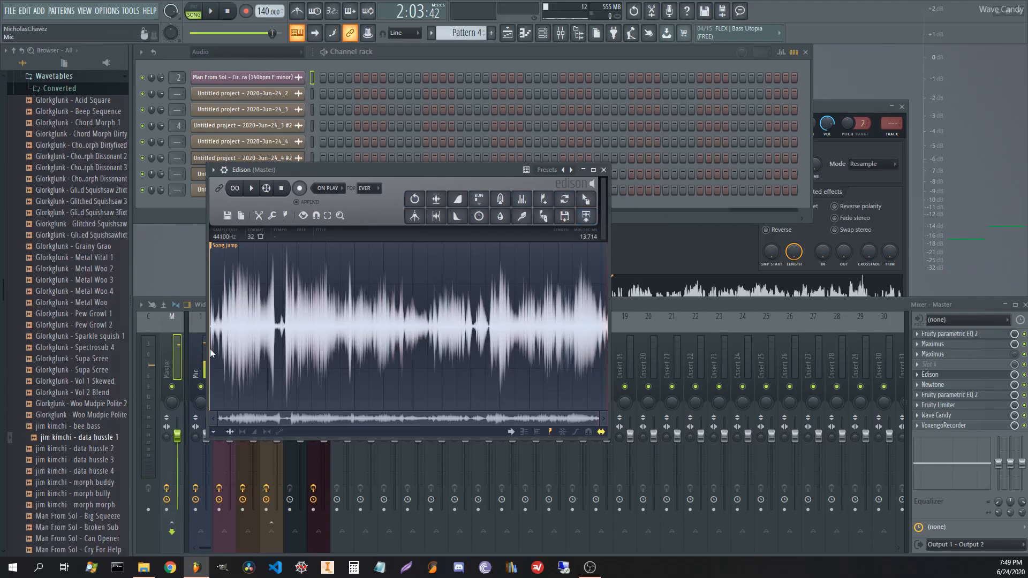
{"action": "left_click", "coordinate": [604, 170]}
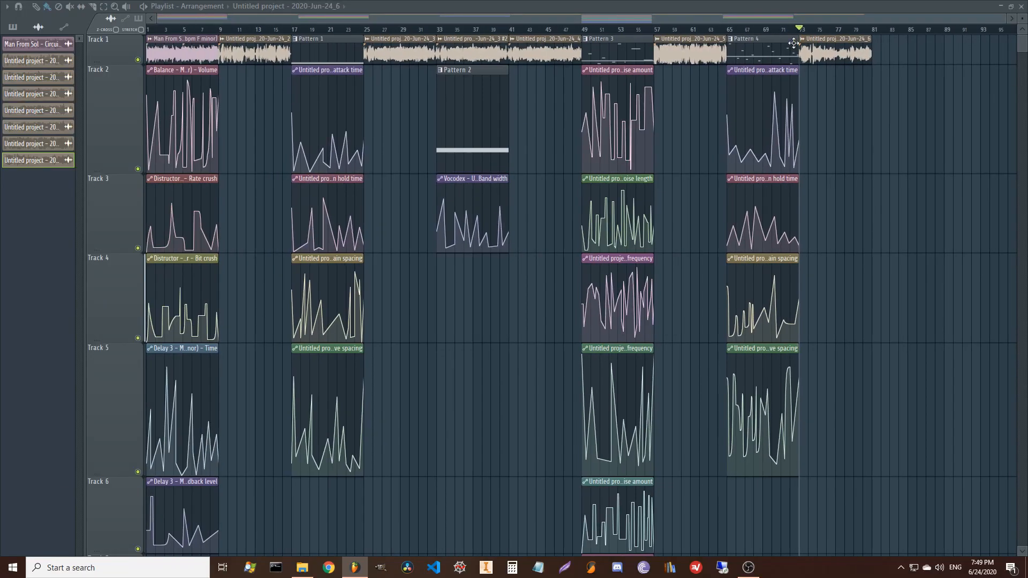